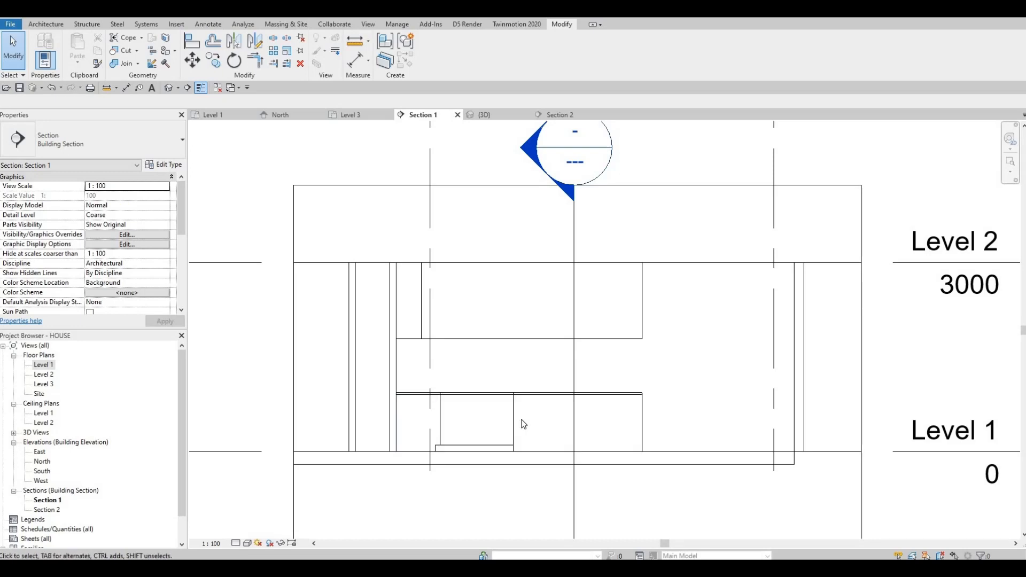
pyautogui.click(513, 424)
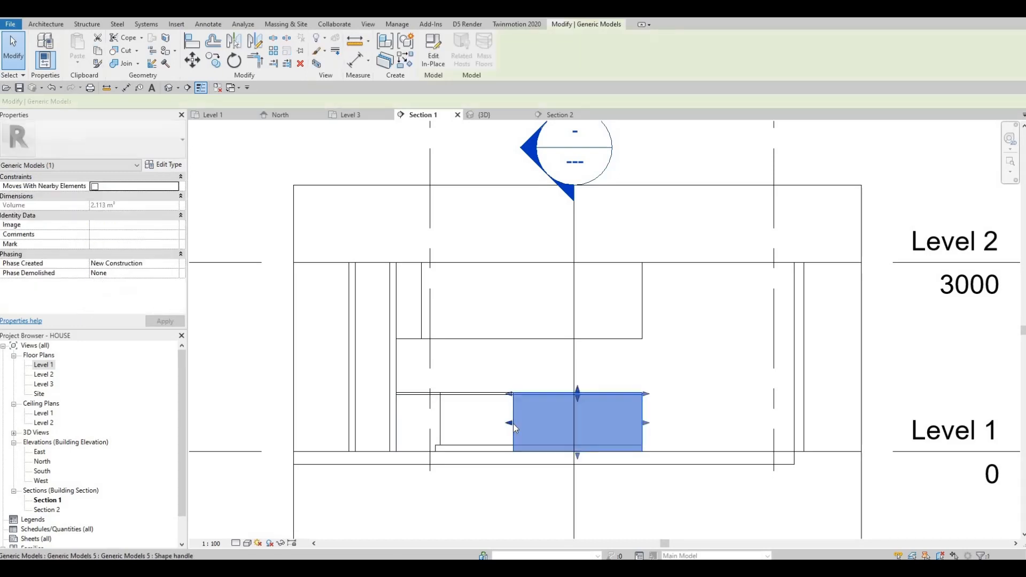
pyautogui.rightClick(514, 423)
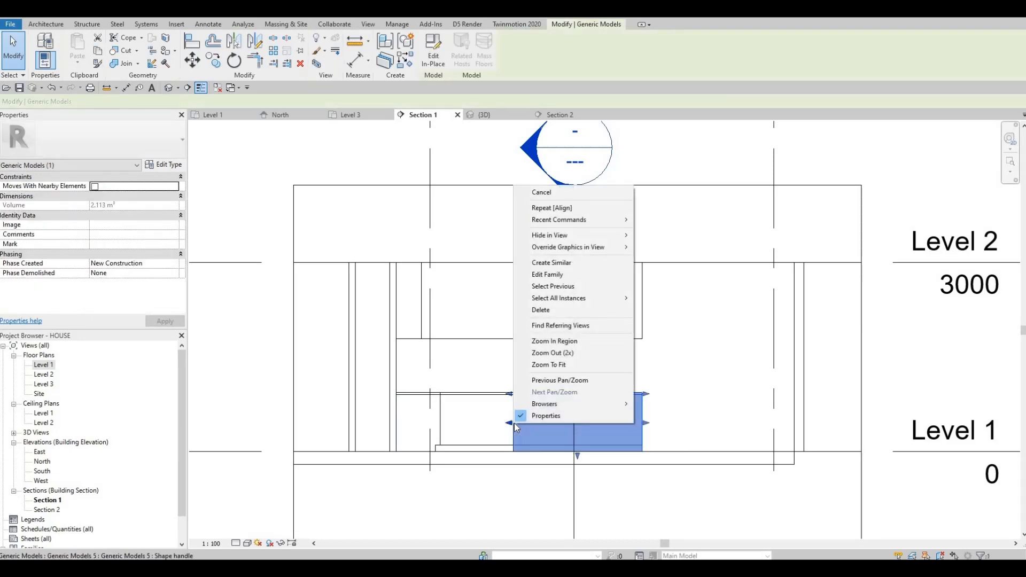
pyautogui.press('Escape')
pyautogui.press('Escape')
pyautogui.scroll(1, 512, 393)
pyautogui.scroll(2, 531, 407)
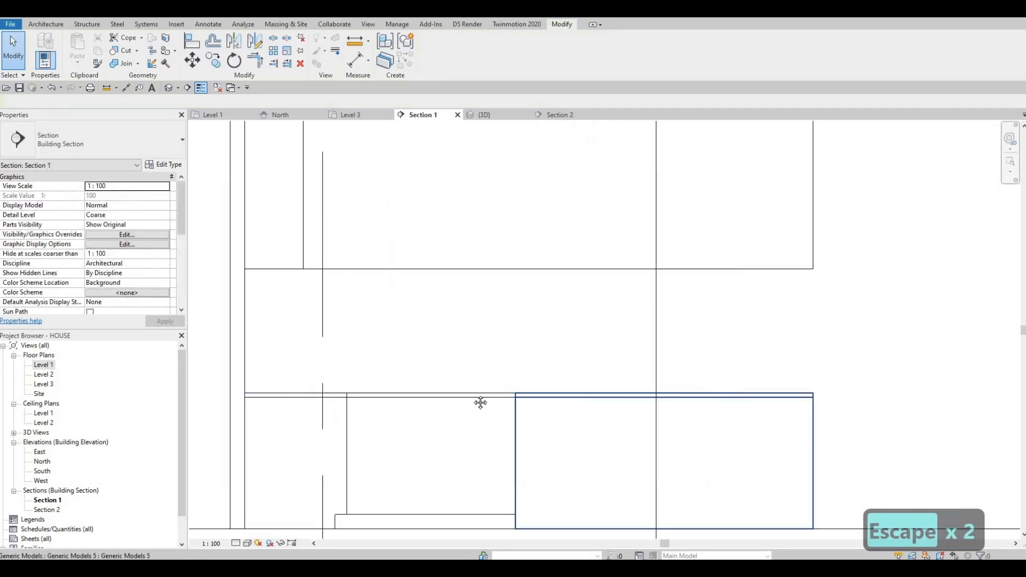
pyautogui.scroll(-2, 509, 375)
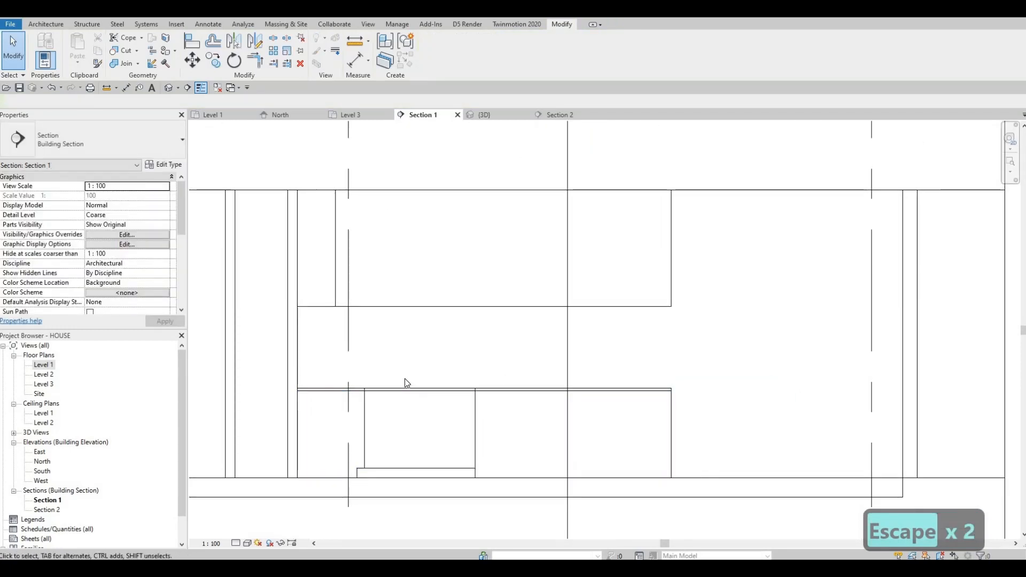
# - Create a new Model In-Place family in the Generic Models category, keeping the default name
pyautogui.moveTo(312, 304); pyautogui.dragTo(235, 340, button='middle')
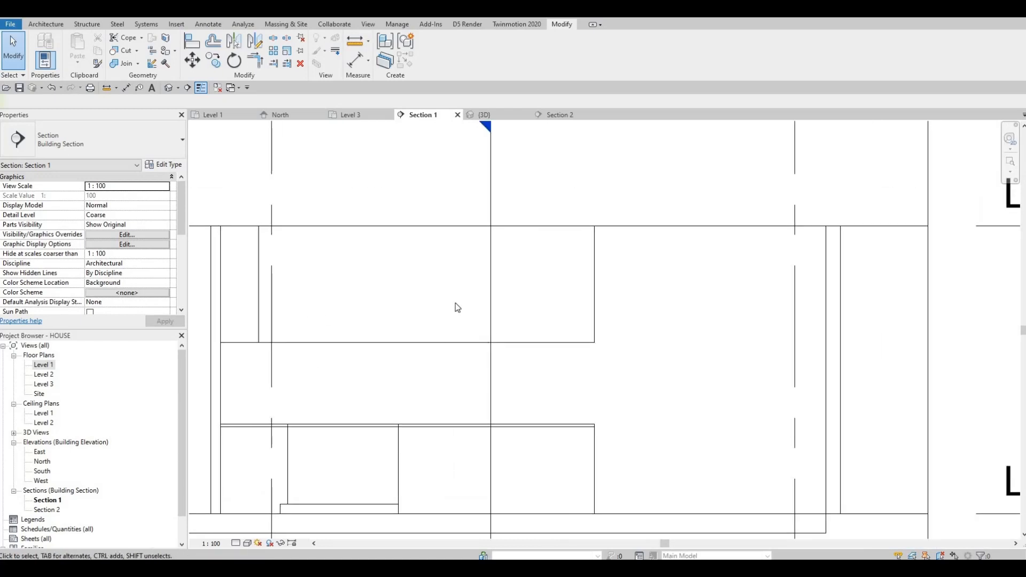
pyautogui.moveTo(359, 325); pyautogui.dragTo(487, 326, button='middle')
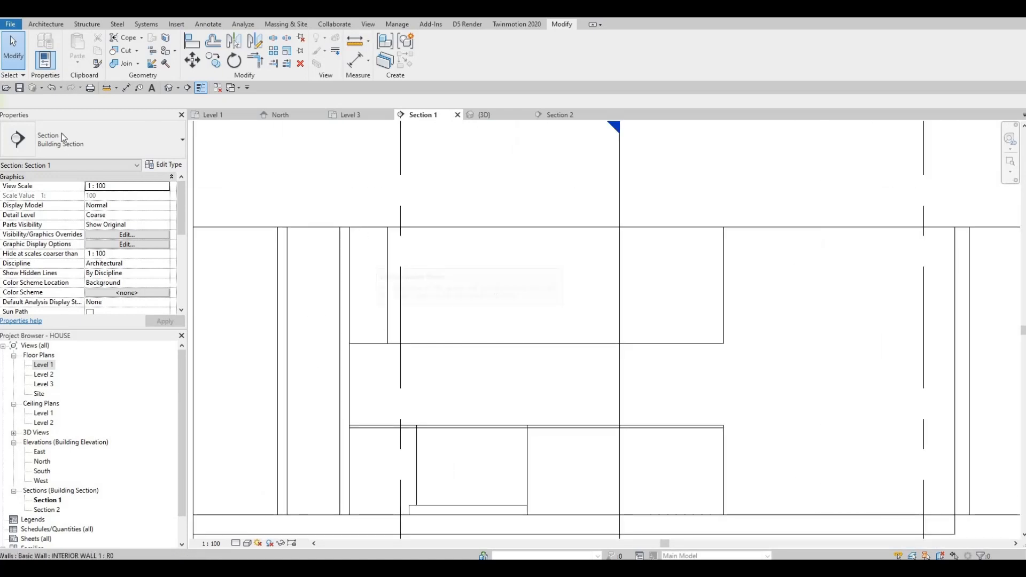
pyautogui.click(46, 25)
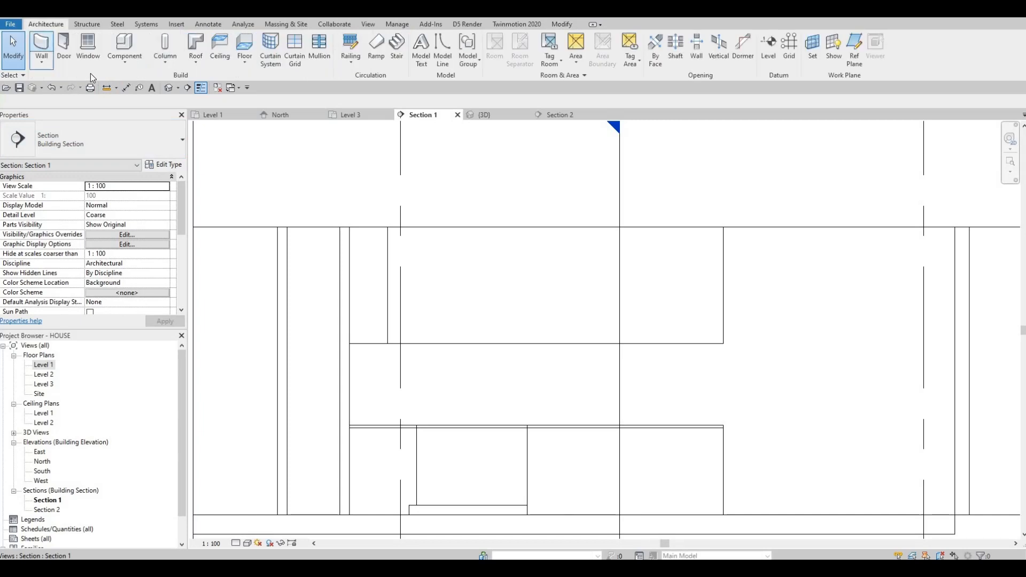
pyautogui.click(126, 71)
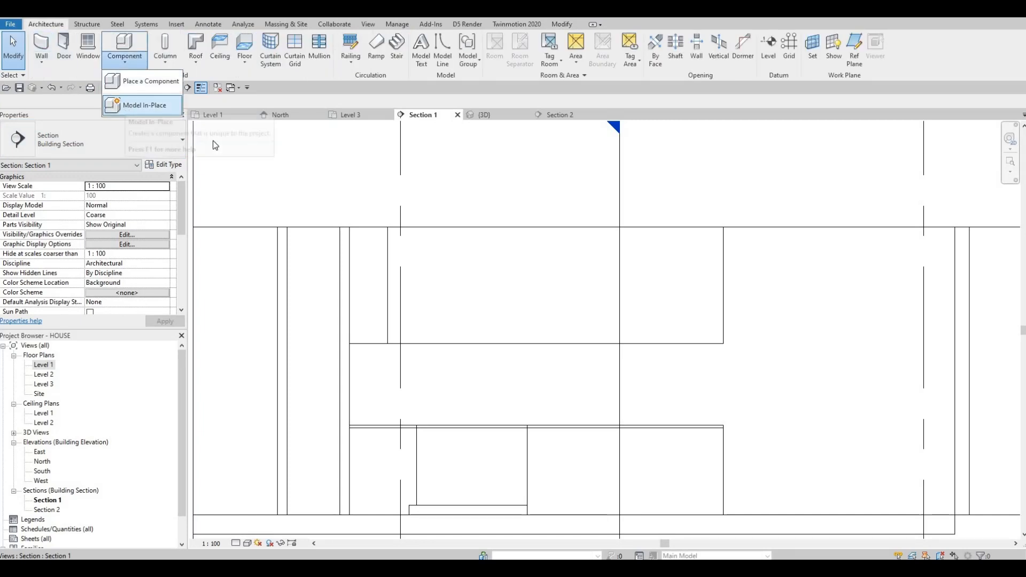
pyautogui.click(128, 107)
pyautogui.scroll(-3, 485, 268)
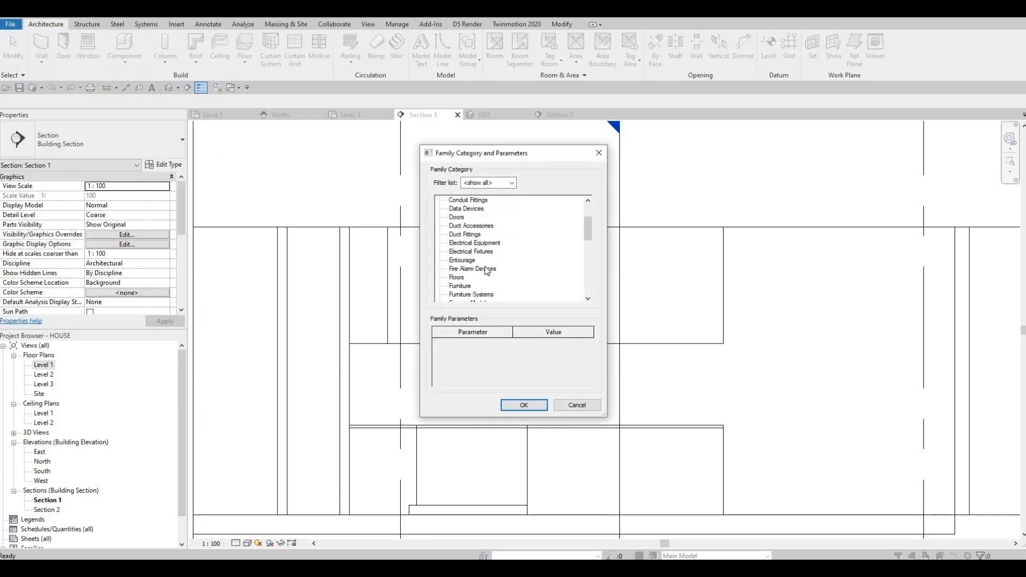
pyautogui.scroll(1, 461, 286)
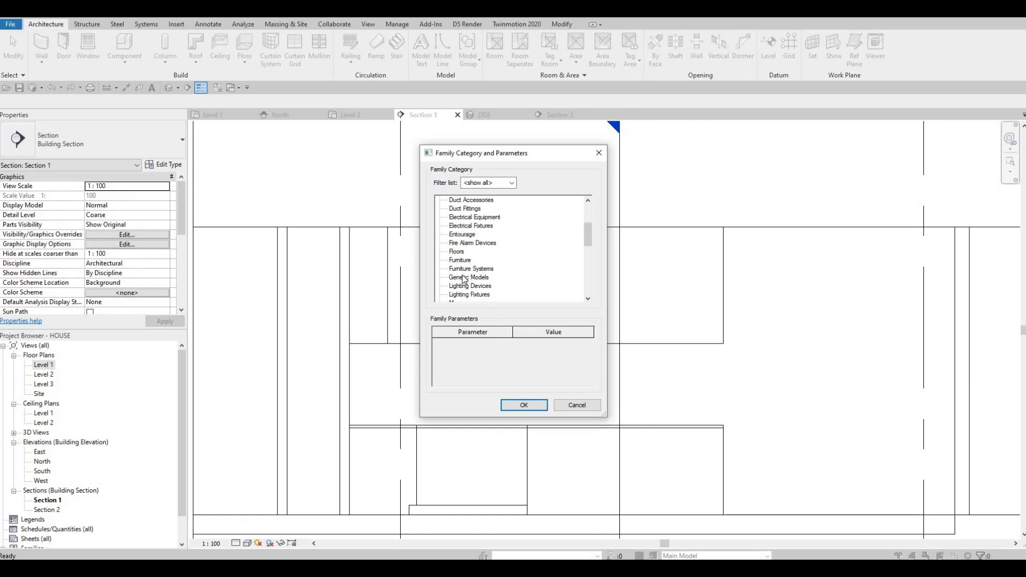
pyautogui.click(524, 405)
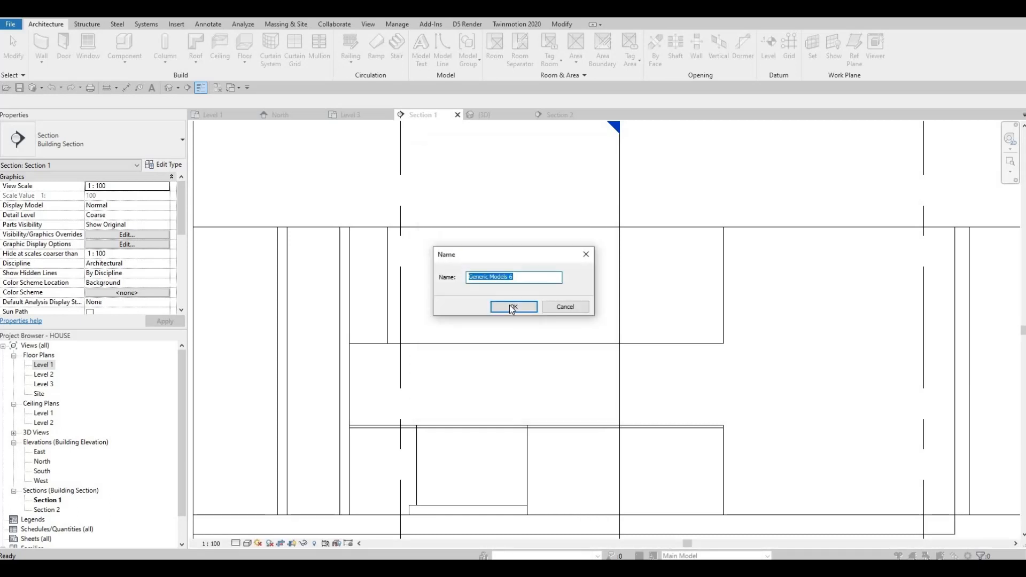
pyautogui.click(514, 307)
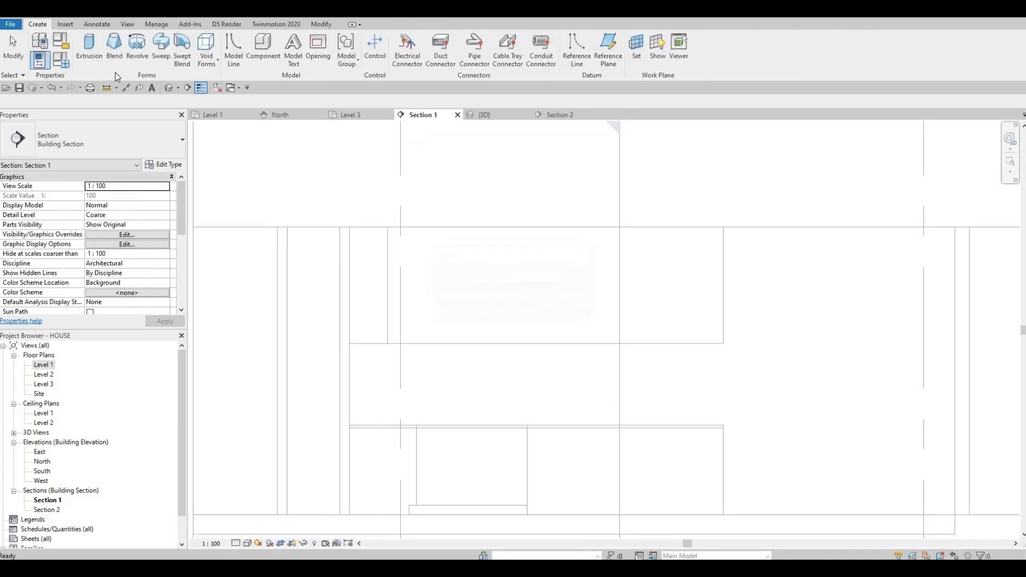
# - Start an Extrusion and pick the face of the upper box as its work plane
pyautogui.click(90, 53)
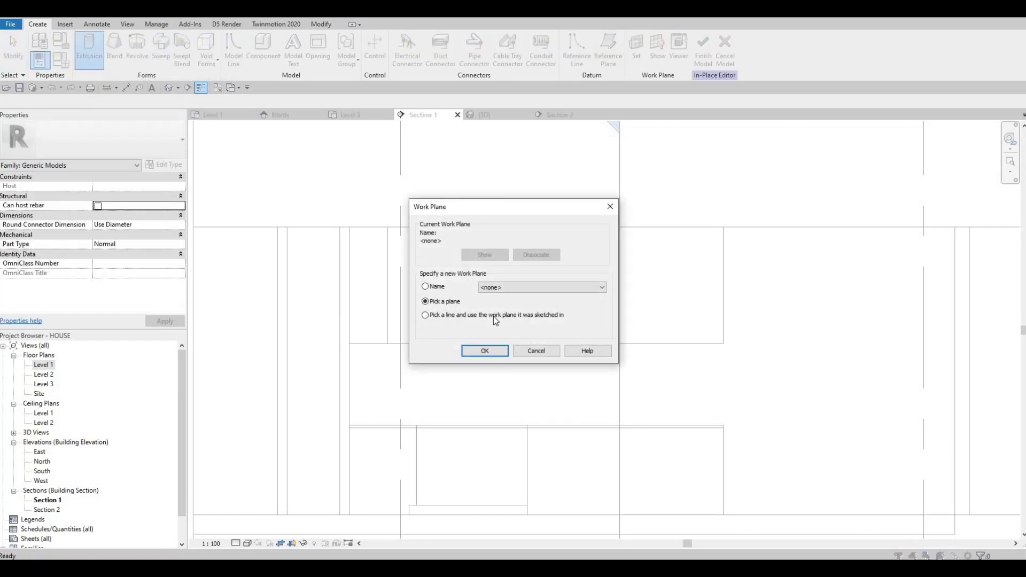
pyautogui.press('Return')
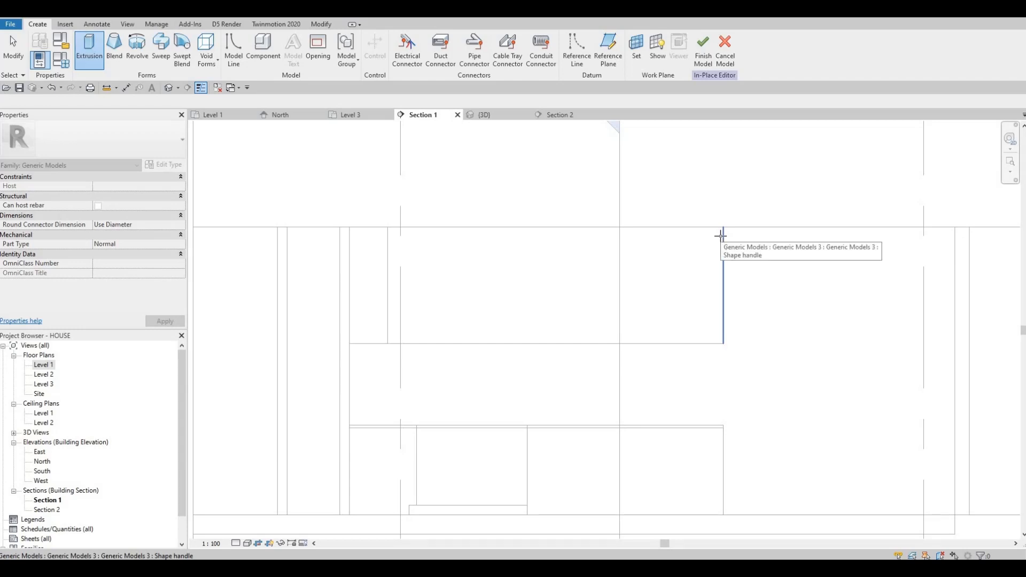
pyautogui.press('Tab')
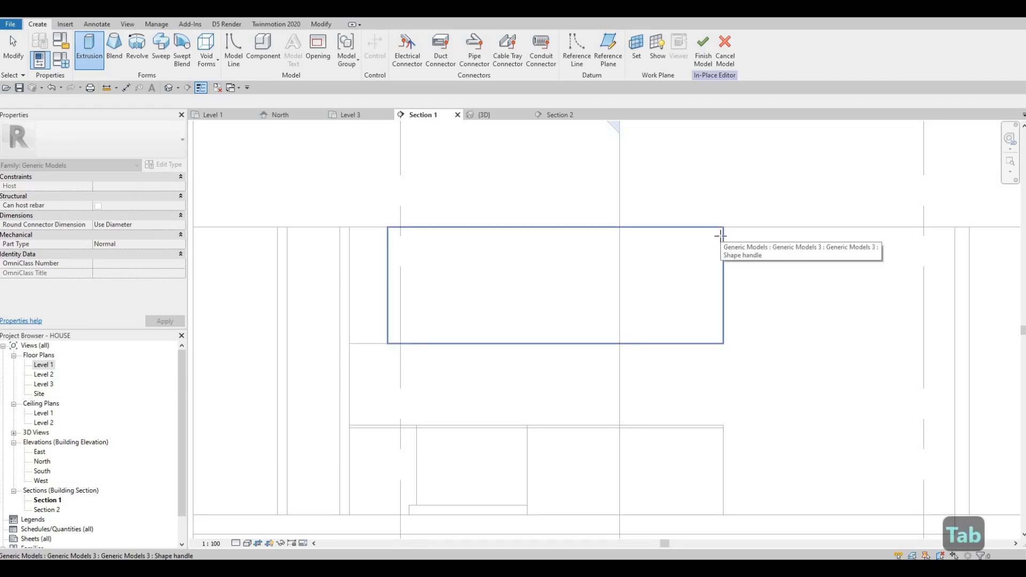
pyautogui.click(564, 270)
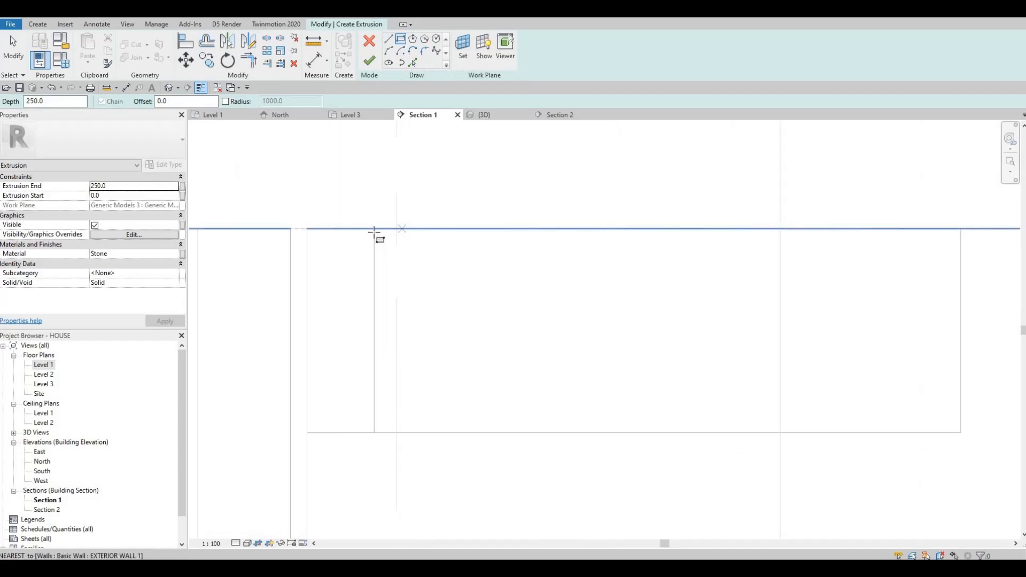
# - Sketch a rectangle about 3496 mm wide and 1215 mm high over the upper box
pyautogui.click(374, 228)
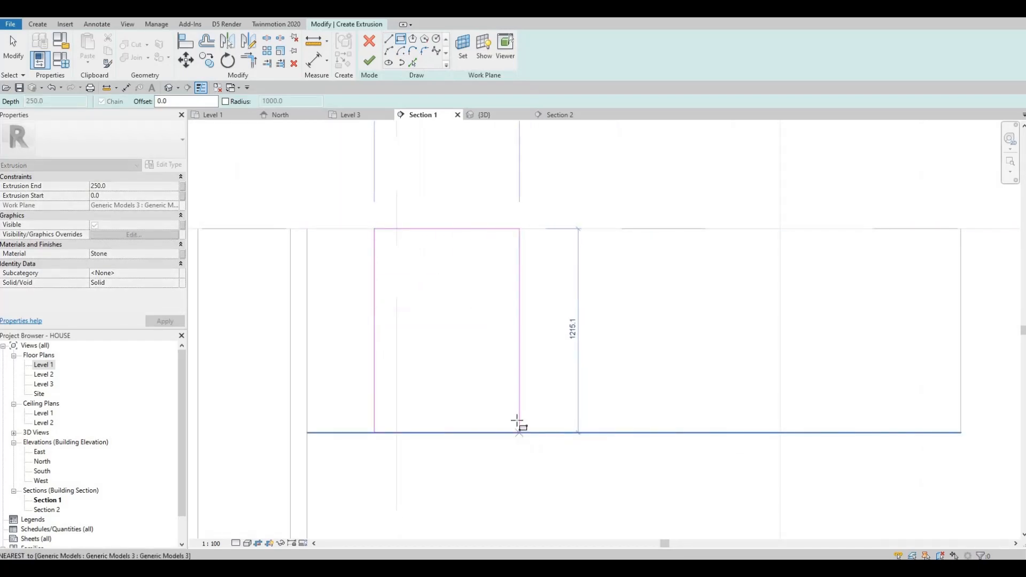
pyautogui.scroll(-3, 522, 424)
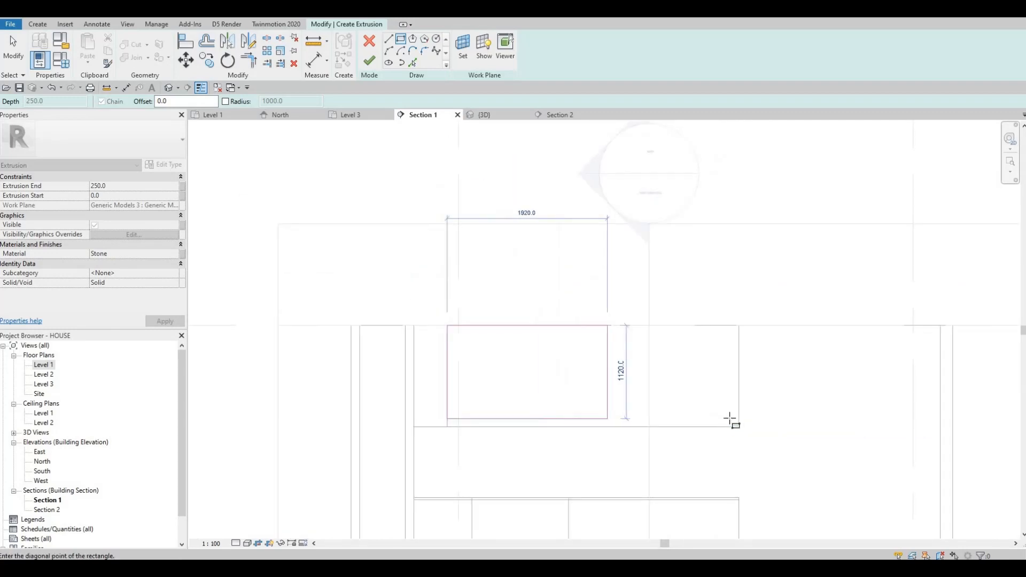
pyautogui.click(492, 407)
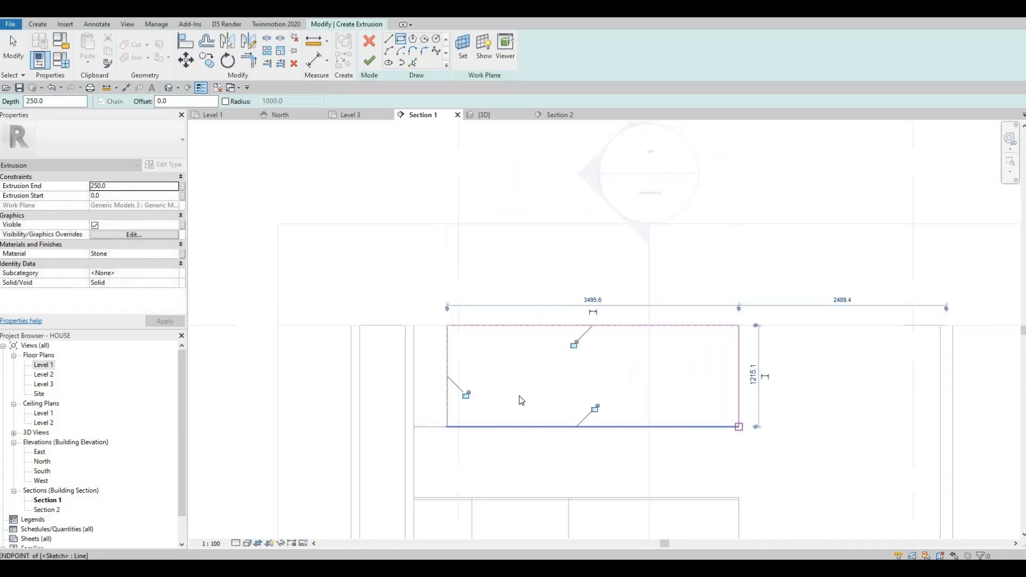
pyautogui.press('Escape')
pyautogui.press('Escape')
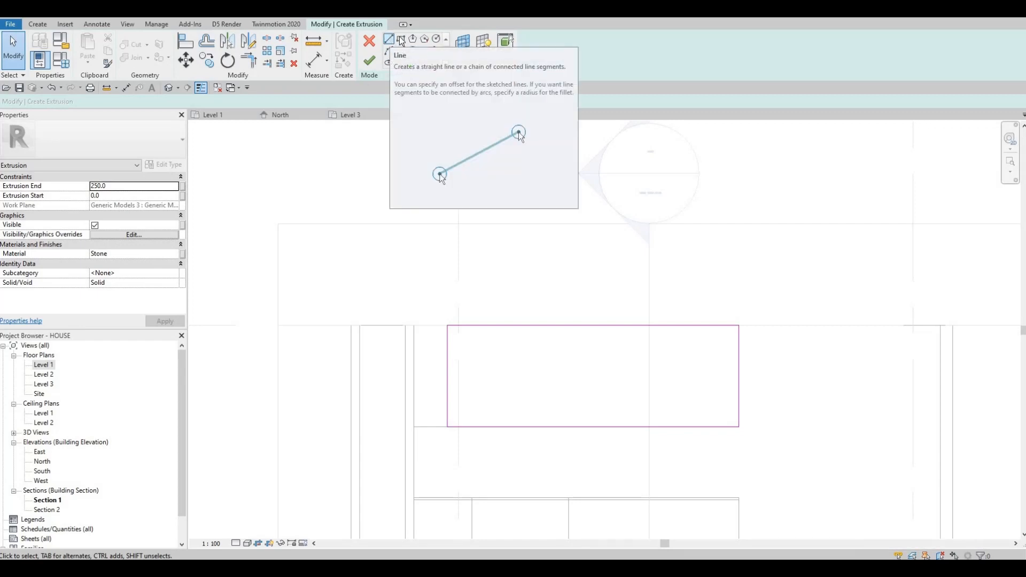
# - Draw a vertical line from the rectangle's top edge to its bottom edge near its left side
pyautogui.click(401, 39)
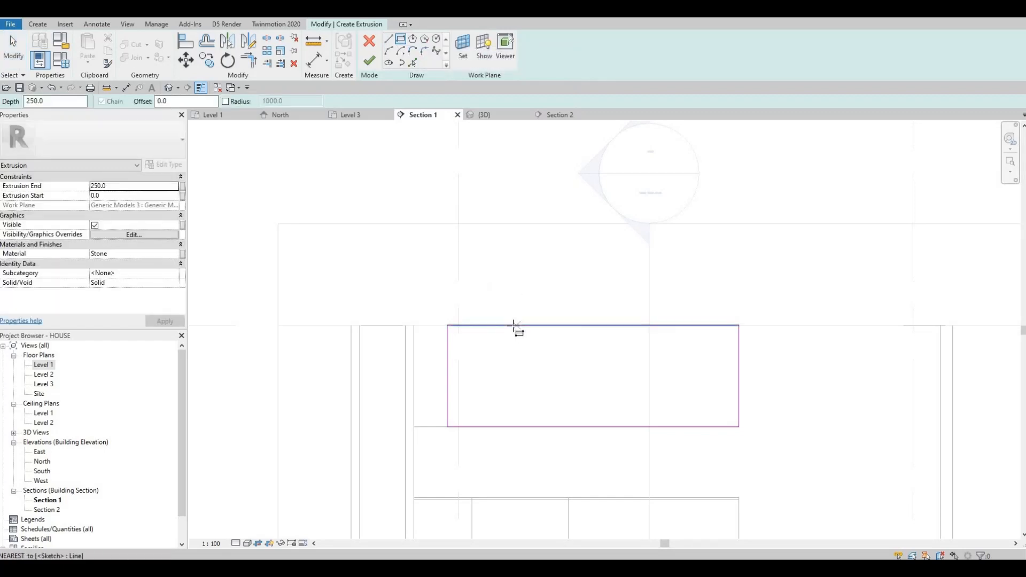
pyautogui.click(517, 416)
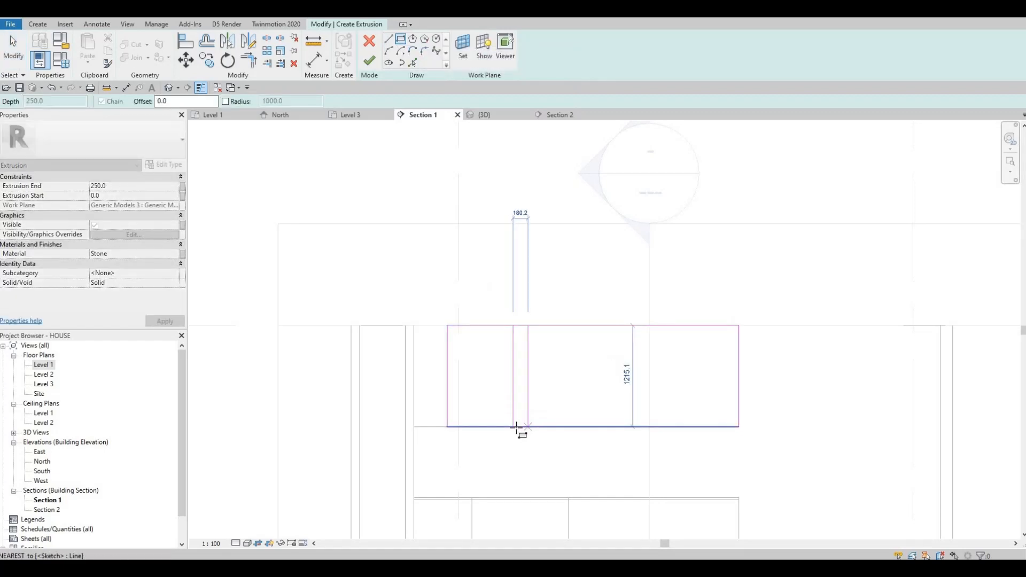
pyautogui.scroll(2, 518, 427)
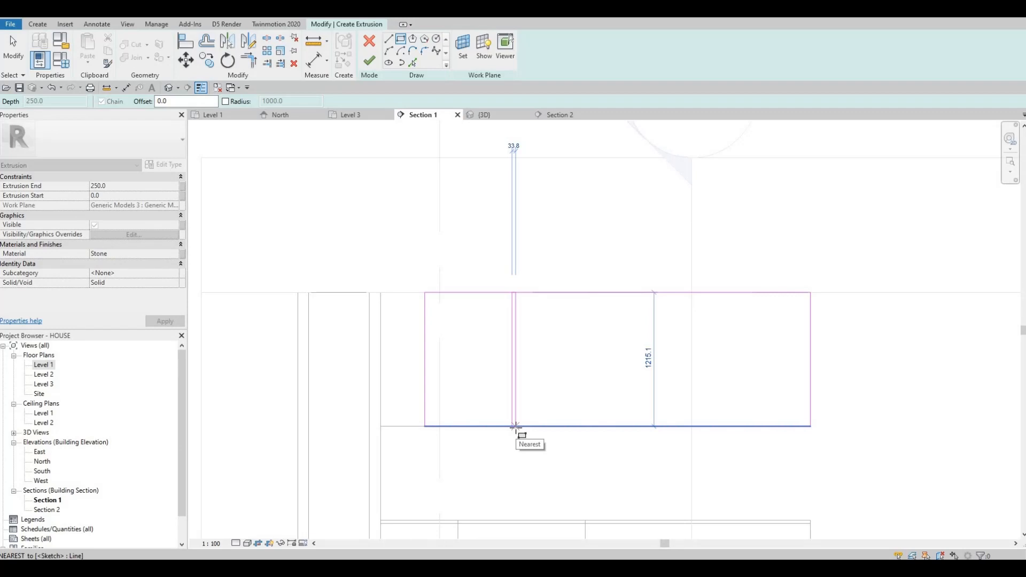
pyautogui.click(516, 426)
pyautogui.press('Escape')
pyautogui.press('Escape')
pyautogui.press('Escape')
pyautogui.press('Escape')
# - Set the gap between the two vertical divider lines to 15 mm
pyautogui.scroll(4, 521, 297)
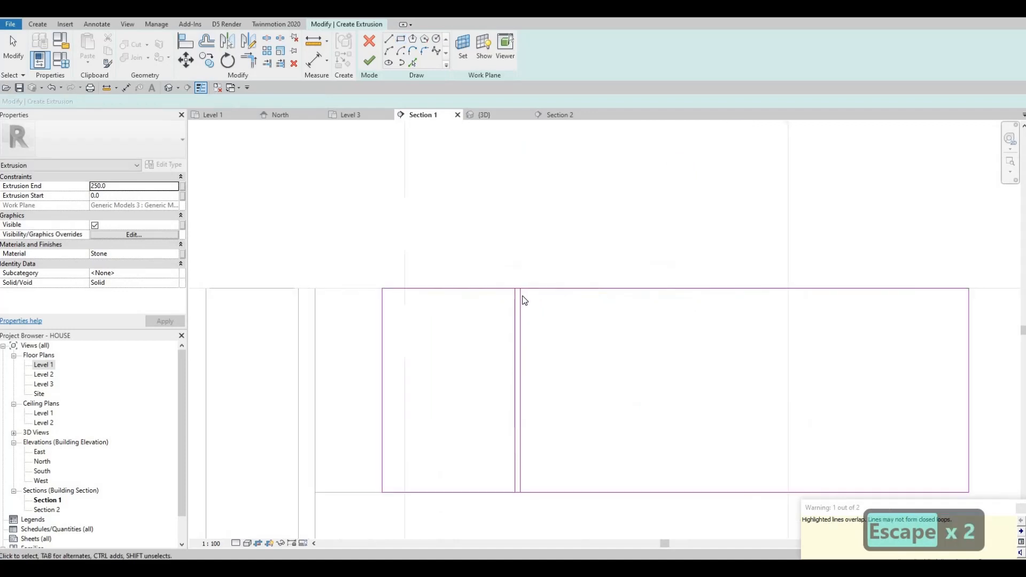
pyautogui.click(518, 301)
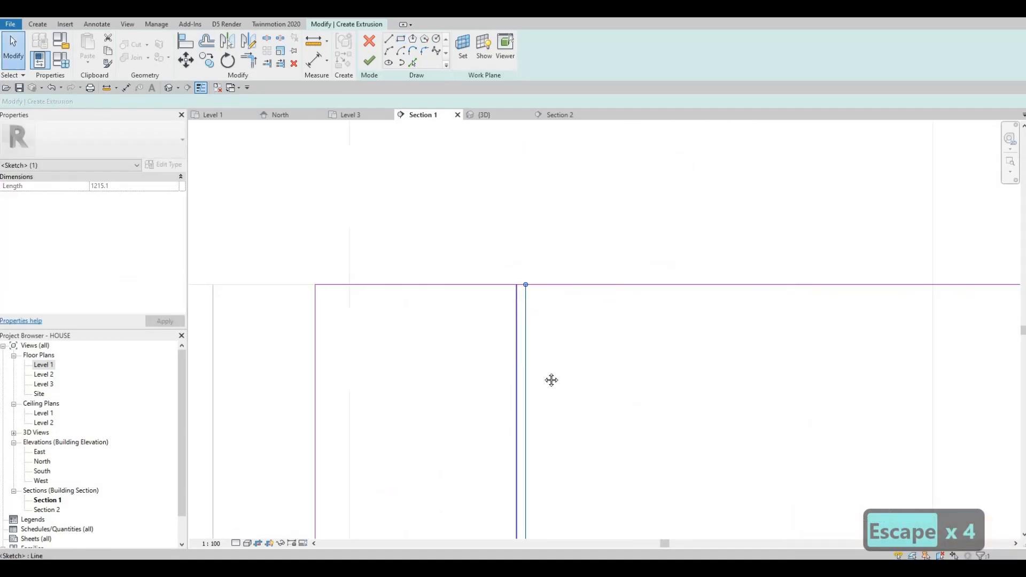
pyautogui.scroll(-1, 524, 357)
pyautogui.scroll(-3, 527, 363)
pyautogui.scroll(3, 538, 379)
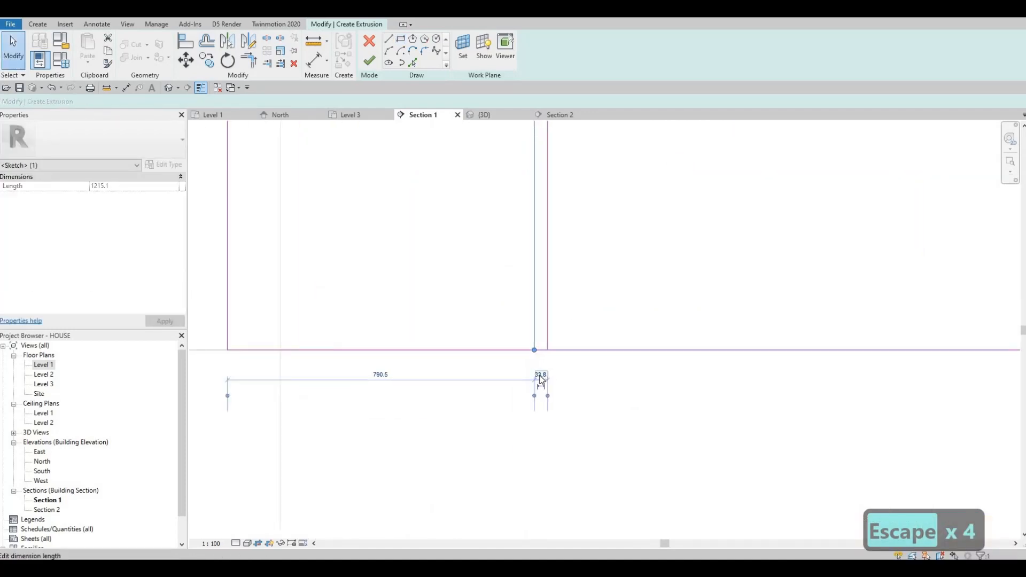
pyautogui.write('1')
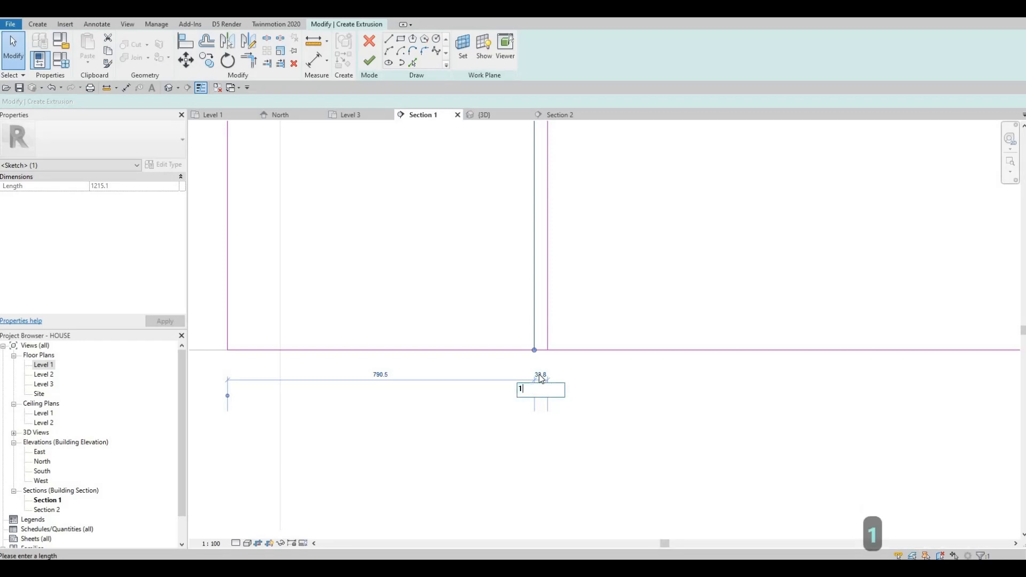
pyautogui.write('5')
pyautogui.press('Return')
pyautogui.press('Escape')
pyautogui.press('Escape')
# - Delete the short line segment joining the two divider lines at the rectangle's top edge
pyautogui.scroll(-2, 512, 211)
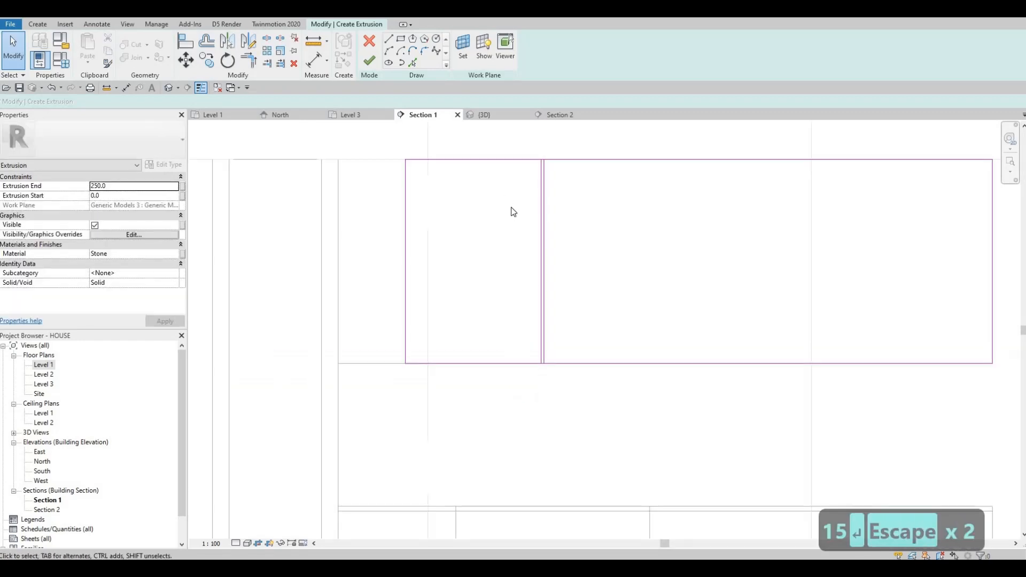
pyautogui.moveTo(506, 142); pyautogui.dragTo(579, 382)
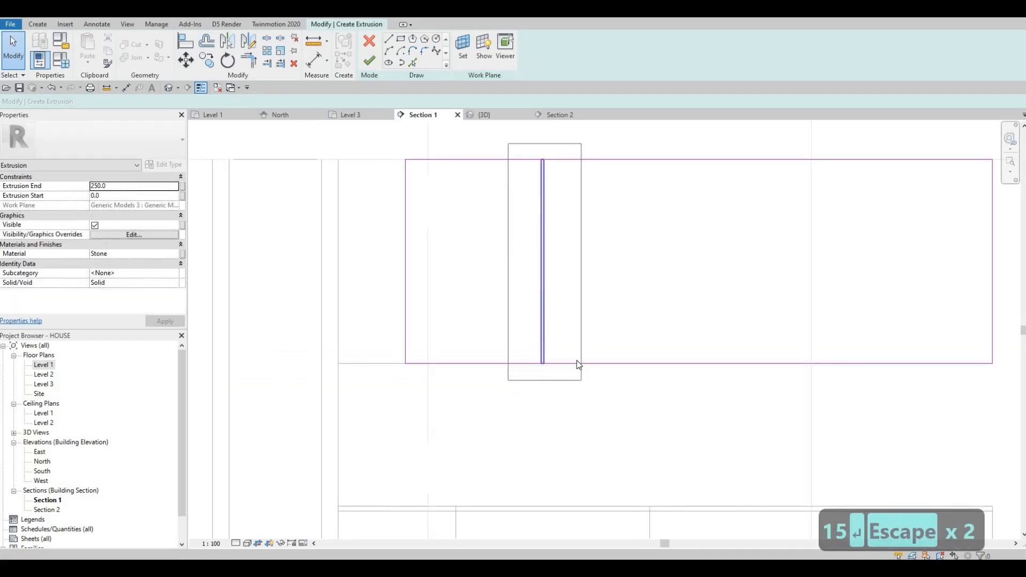
pyautogui.press('Escape')
pyautogui.scroll(2, 566, 183)
pyautogui.moveTo(506, 148); pyautogui.dragTo(564, 183)
pyautogui.press('Delete')
pyautogui.press('Escape')
# - Delete the short line segment joining the two divider lines at the rectangle's bottom edge
pyautogui.moveTo(487, 455); pyautogui.dragTo(480, 361, button='middle')
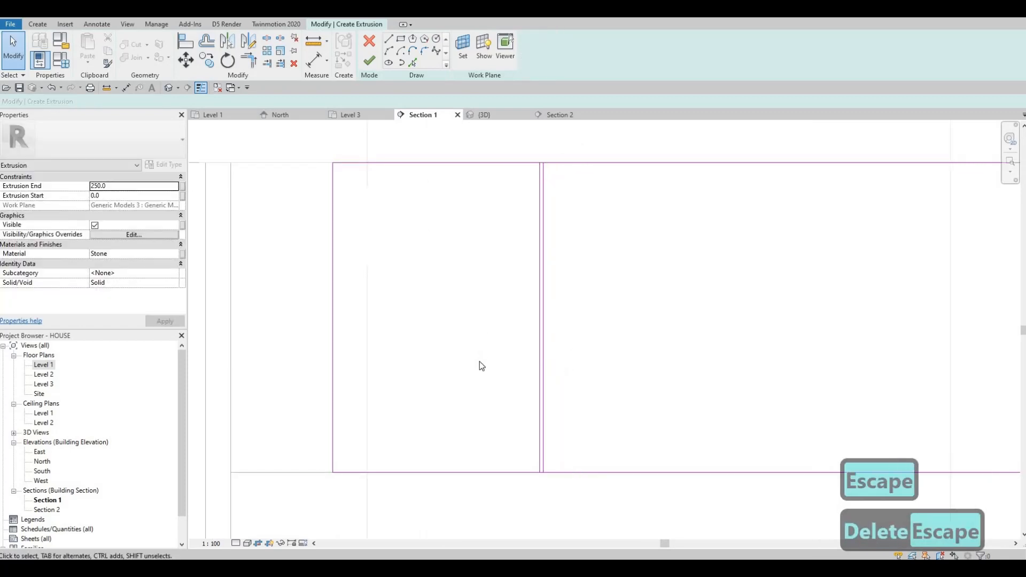
pyautogui.moveTo(485, 361); pyautogui.dragTo(611, 412)
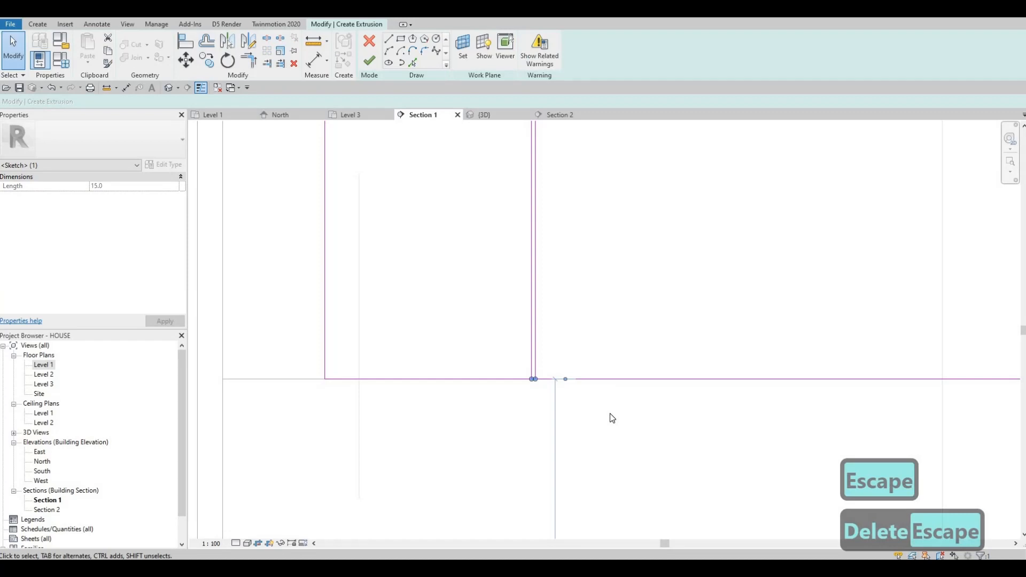
pyautogui.press('Delete')
pyautogui.press('Escape')
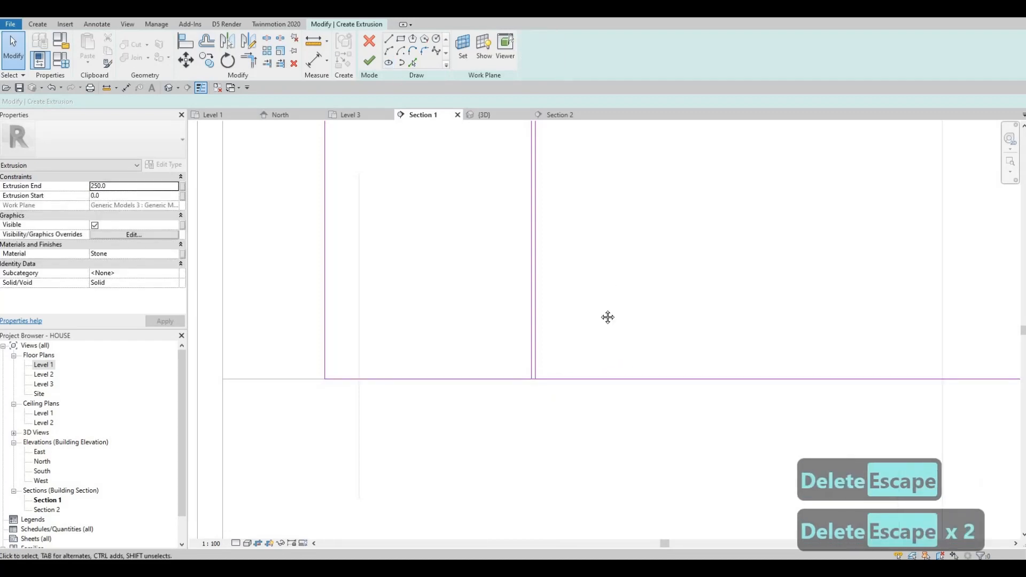
pyautogui.scroll(-2, 594, 306)
pyautogui.moveTo(608, 318)
pyautogui.mouseDown(button='middle')
pyautogui.moveTo(596, 306)
pyautogui.moveTo(550, 326)
pyautogui.mouseUp(button='middle')
pyautogui.moveTo(547, 271); pyautogui.dragTo(502, 262, button='middle')
pyautogui.moveTo(534, 310); pyautogui.dragTo(506, 314, button='middle')
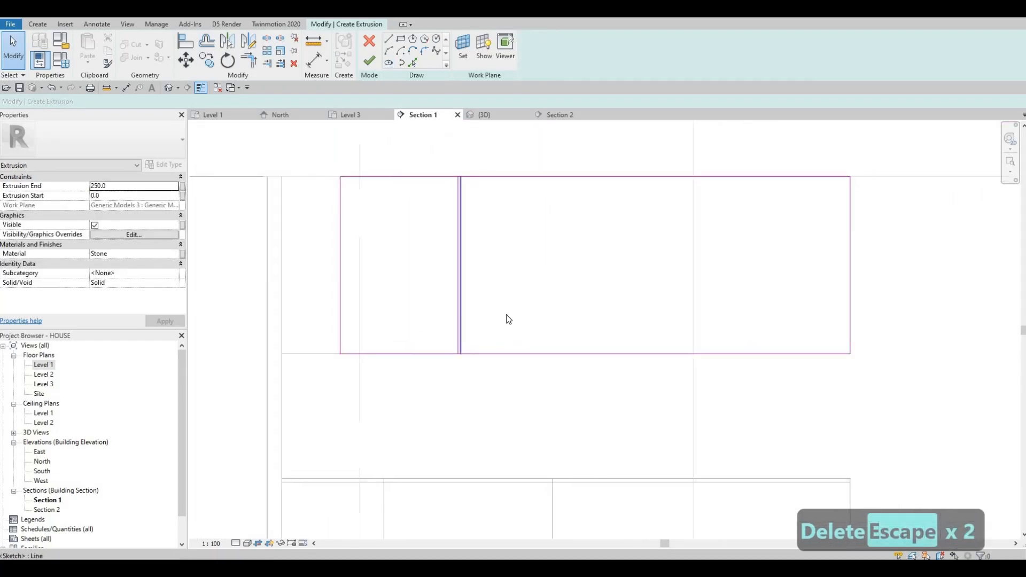
pyautogui.moveTo(511, 400); pyautogui.dragTo(443, 155)
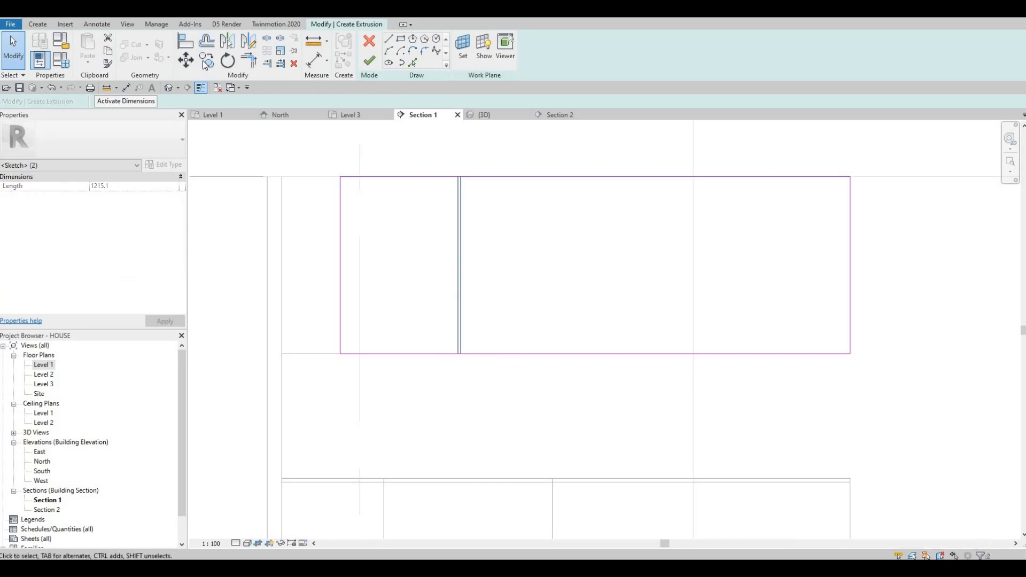
pyautogui.click(227, 61)
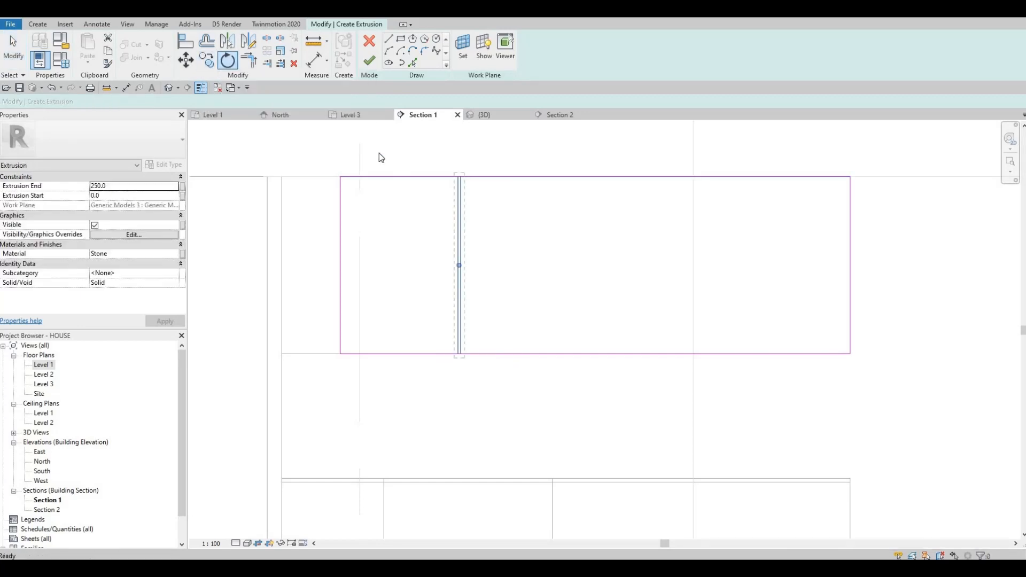
pyautogui.press('Escape')
pyautogui.press('Escape')
# - Copy the divider line pair three times to the right across the rectangle using Move with the Multiple option
pyautogui.moveTo(500, 396); pyautogui.dragTo(421, 149)
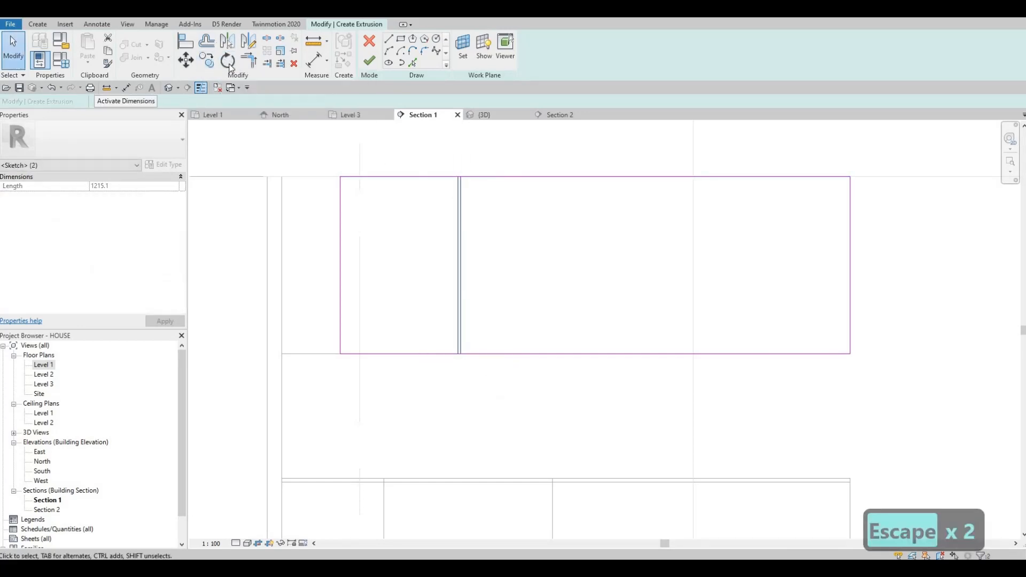
pyautogui.press('m')
pyautogui.press('v')
pyautogui.scroll(5, 447, 188)
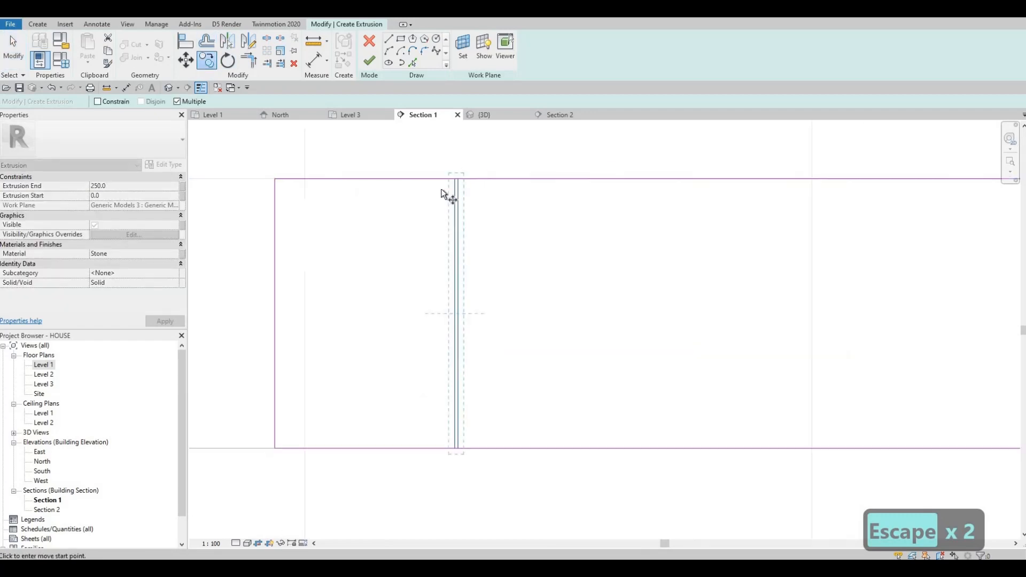
pyautogui.scroll(2, 445, 191)
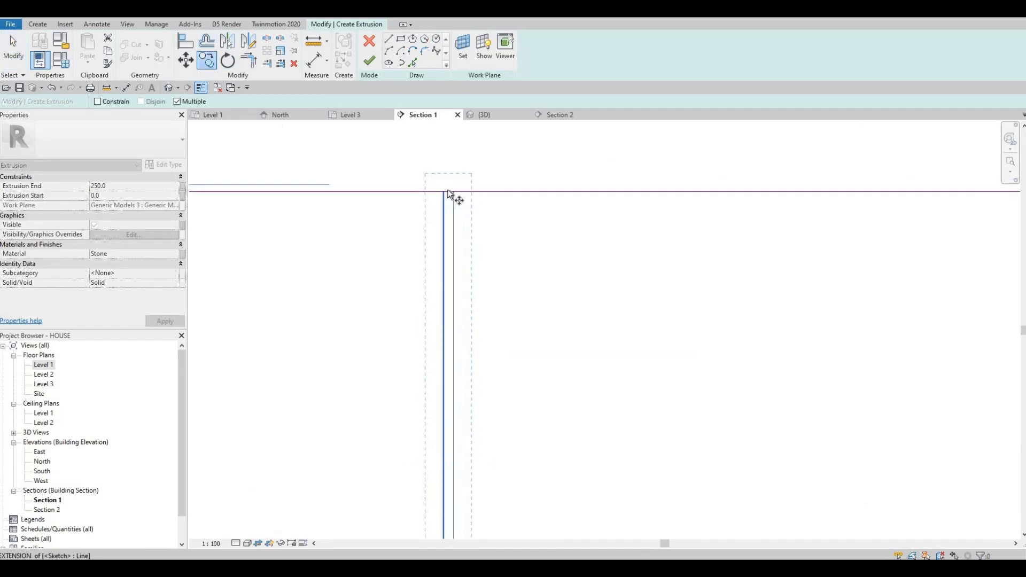
pyautogui.click(444, 189)
pyautogui.scroll(-5, 614, 173)
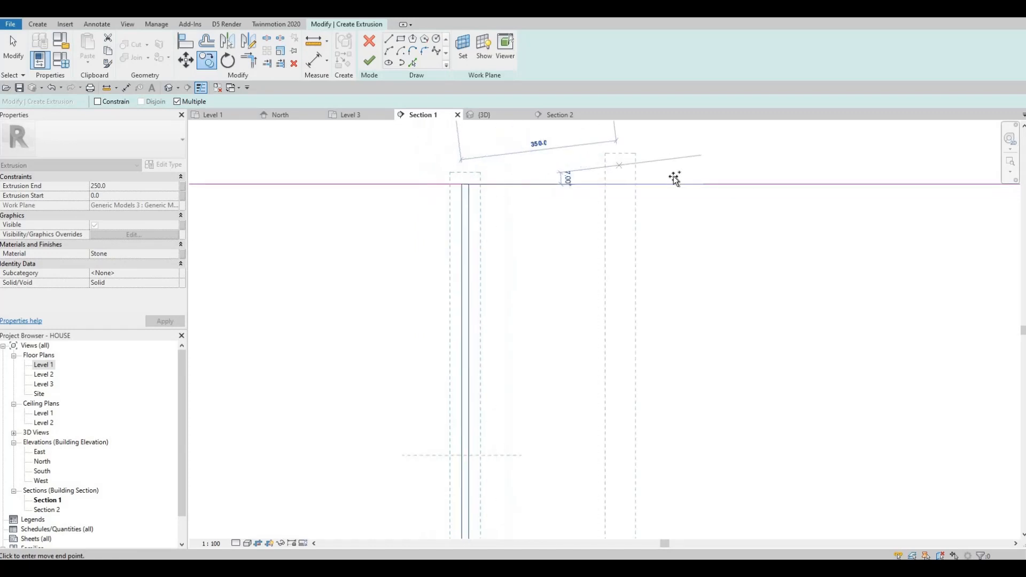
pyautogui.click(646, 181)
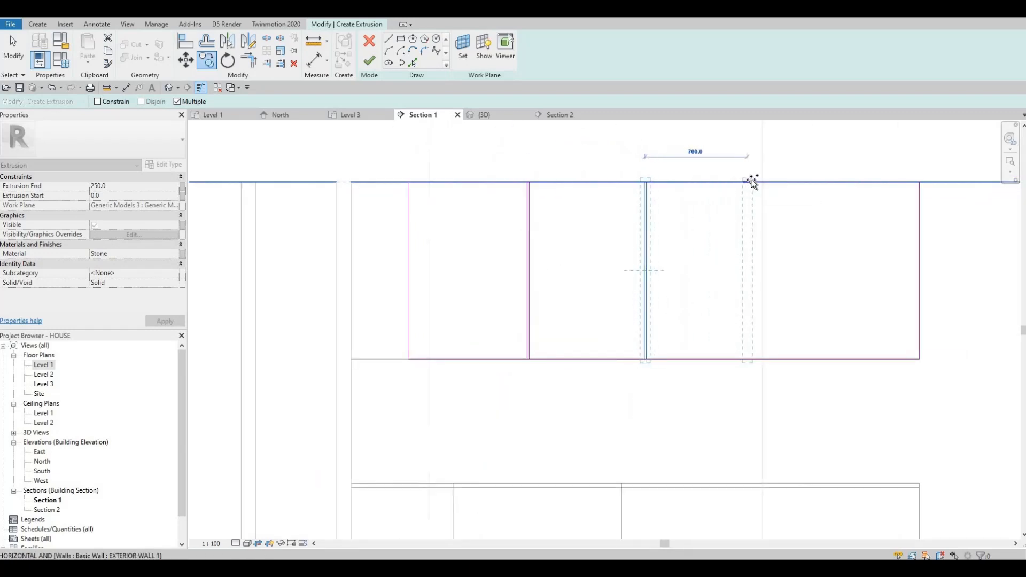
pyautogui.click(789, 182)
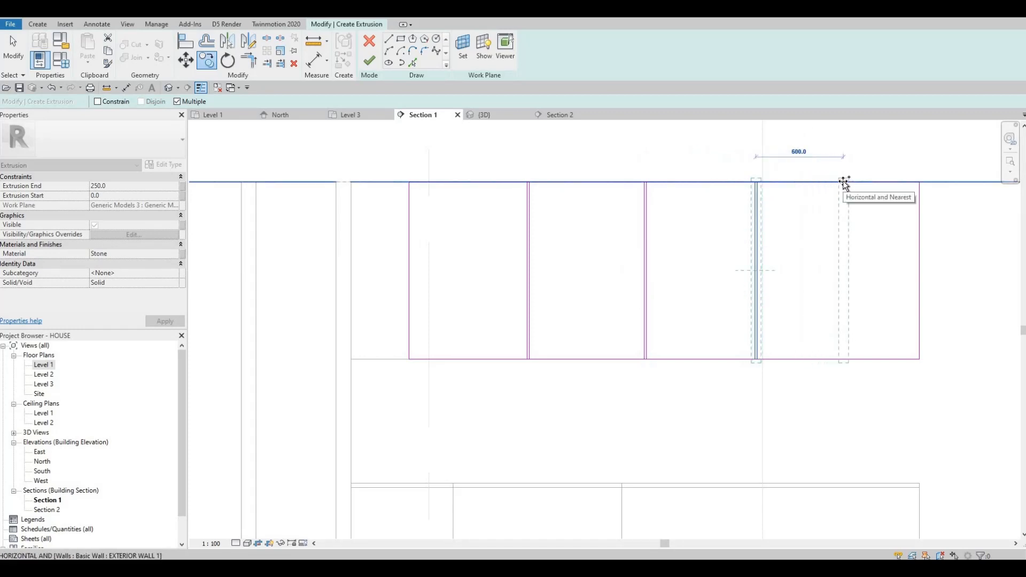
pyautogui.click(845, 182)
pyautogui.press('Escape')
pyautogui.press('Escape')
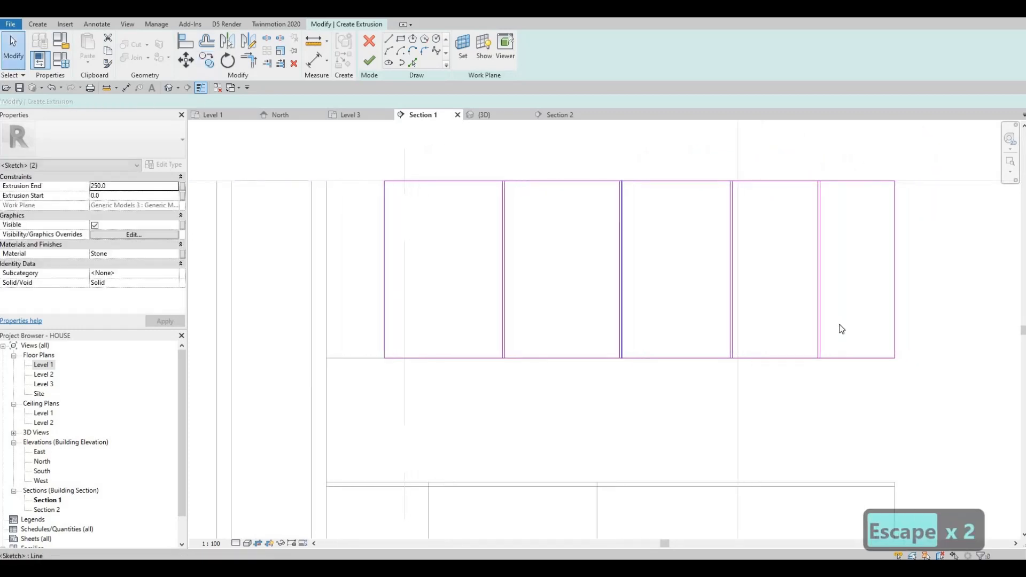
# - Select all four divider line pairs and nudge them slightly to the left
pyautogui.moveTo(450, 150)
pyautogui.mouseDown()
pyautogui.moveTo(882, 369)
pyautogui.moveTo(846, 398)
pyautogui.mouseUp()
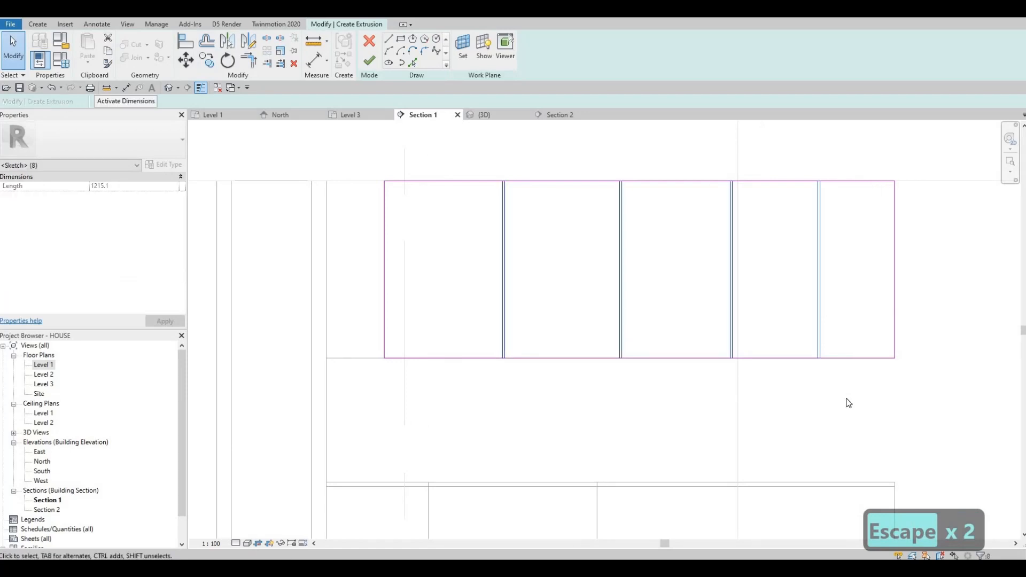
pyautogui.press('Left')
pyautogui.press('Left')
pyautogui.press('Left')
pyautogui.press('Left')
pyautogui.press('Left')
pyautogui.press('Left')
pyautogui.press('Left')
pyautogui.press('Left')
pyautogui.press('Left')
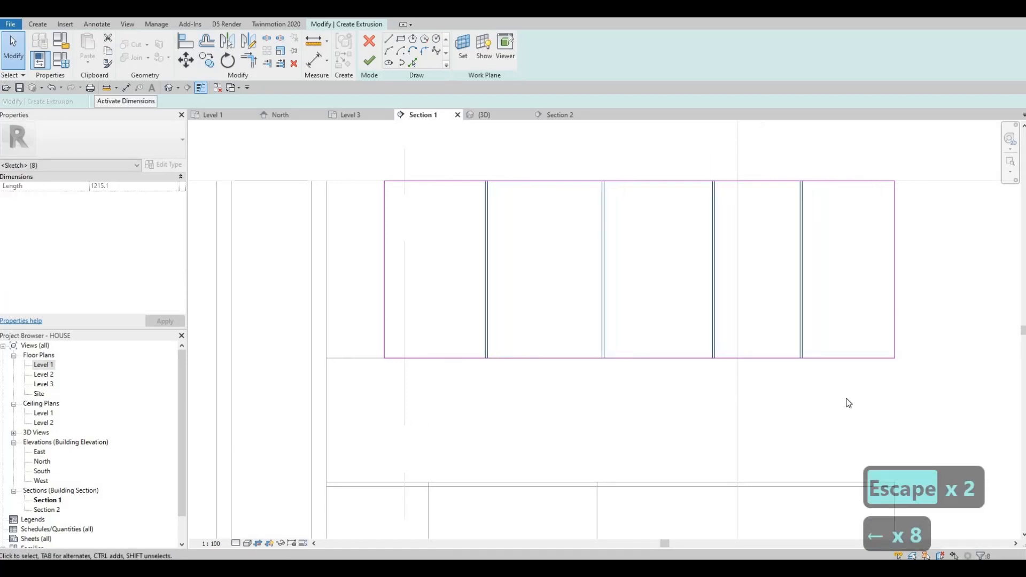
pyautogui.press('Left')
pyautogui.press('Escape')
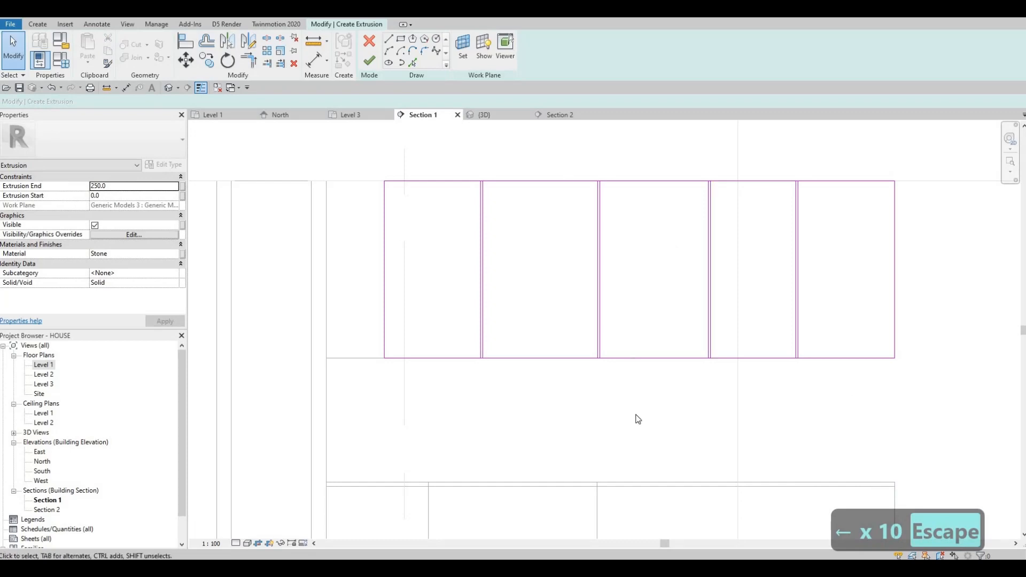
# - Nudge the second divider line pair to the left
pyautogui.moveTo(556, 157)
pyautogui.mouseDown()
pyautogui.moveTo(580, 203)
pyautogui.moveTo(637, 415)
pyautogui.mouseUp()
pyautogui.press('Left')
pyautogui.press('Left')
pyautogui.press('Left')
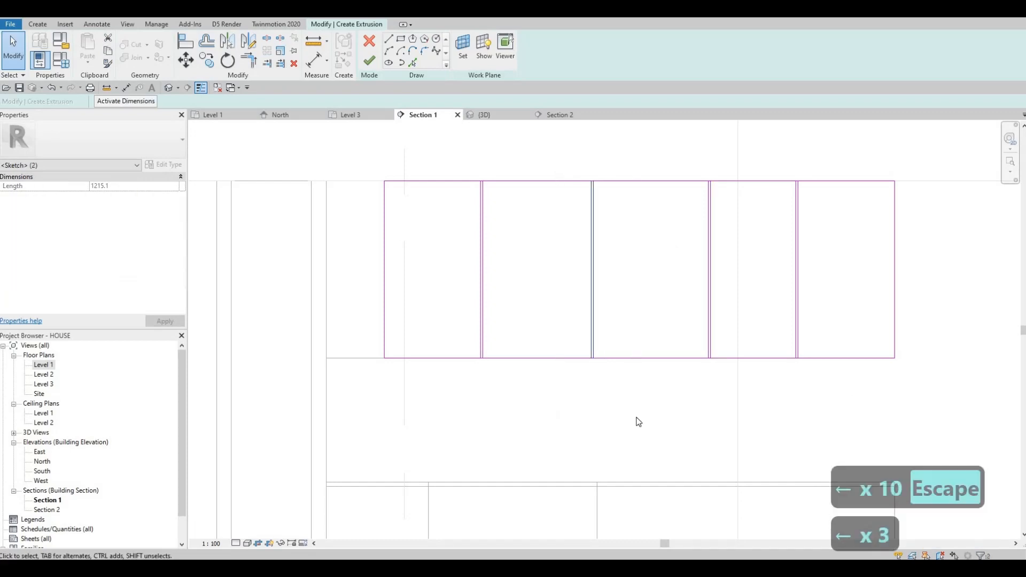
pyautogui.press('Left')
pyautogui.press('Left')
pyautogui.press('Left')
pyautogui.press('Left')
pyautogui.press('Left')
pyautogui.press('Escape')
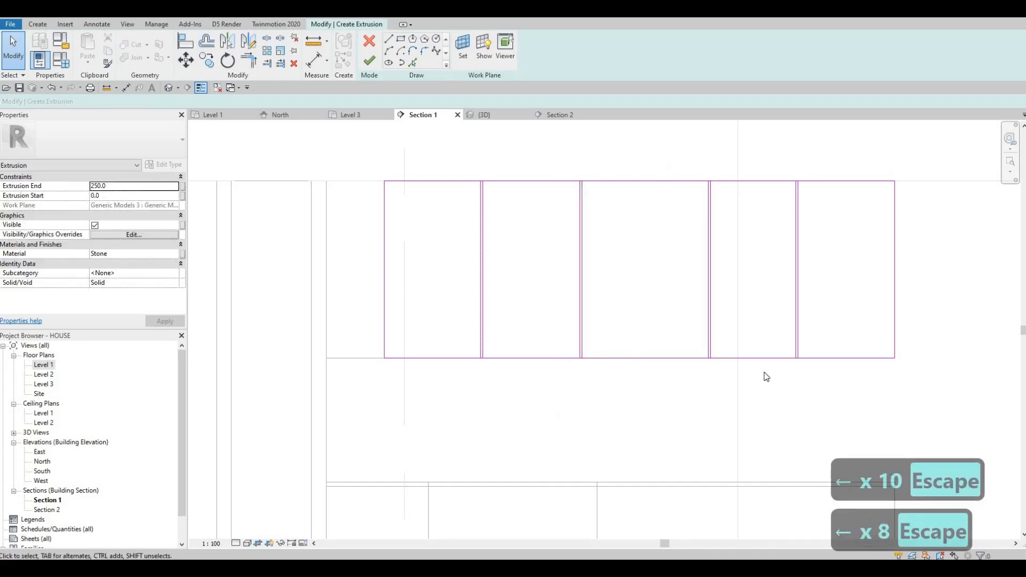
# - Nudge the third divider line pair to the left
pyautogui.moveTo(668, 159); pyautogui.dragTo(762, 405)
pyautogui.press('Left')
pyautogui.press('Left')
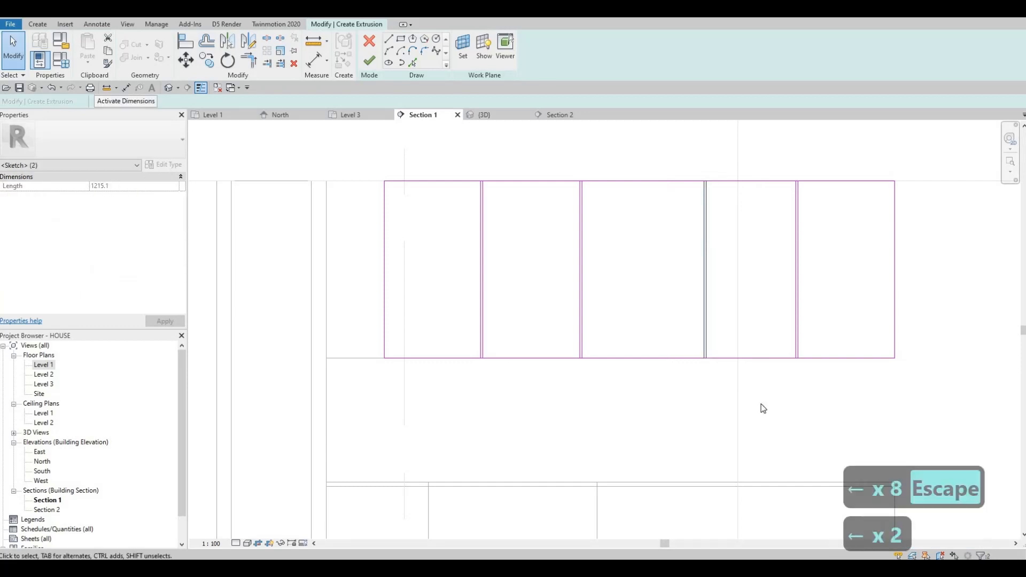
pyautogui.press('Left')
pyautogui.press('Left')
pyautogui.press('Left')
pyautogui.press('Escape')
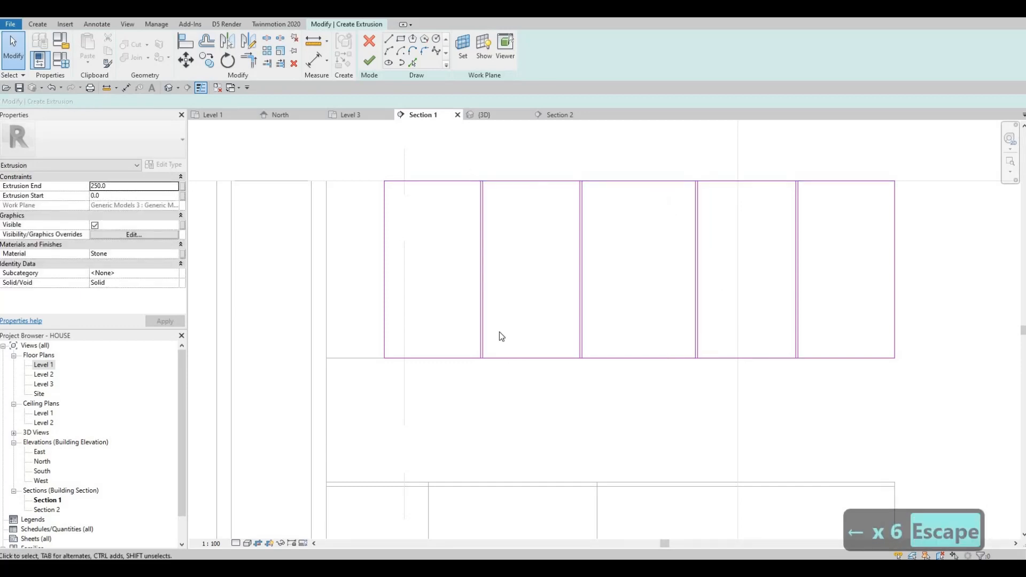
# - Nudge the first and second divider line pairs slightly to the right
pyautogui.moveTo(467, 170); pyautogui.dragTo(500, 379)
pyautogui.press('Right')
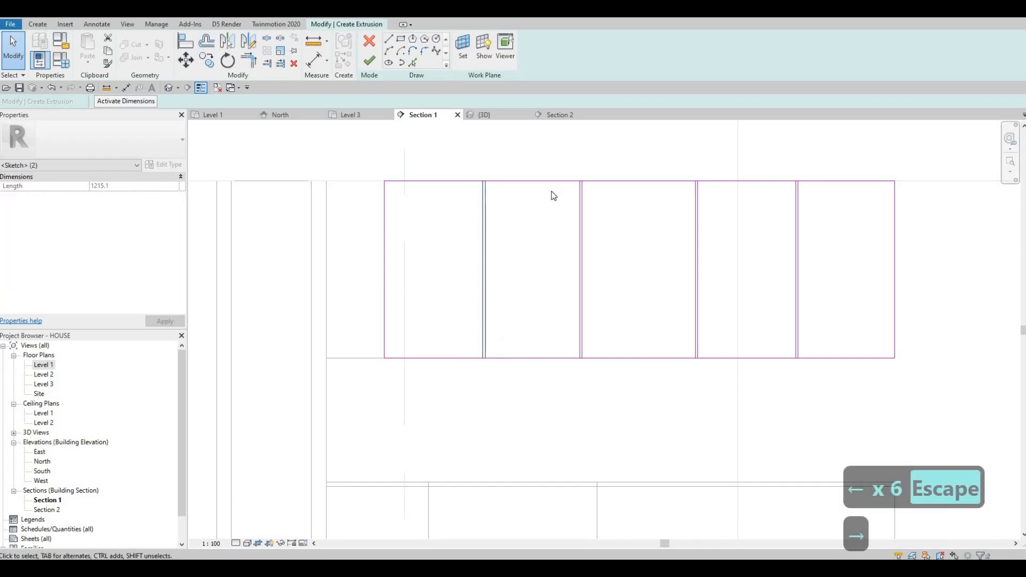
pyautogui.press('Escape')
pyautogui.moveTo(560, 158); pyautogui.dragTo(619, 406)
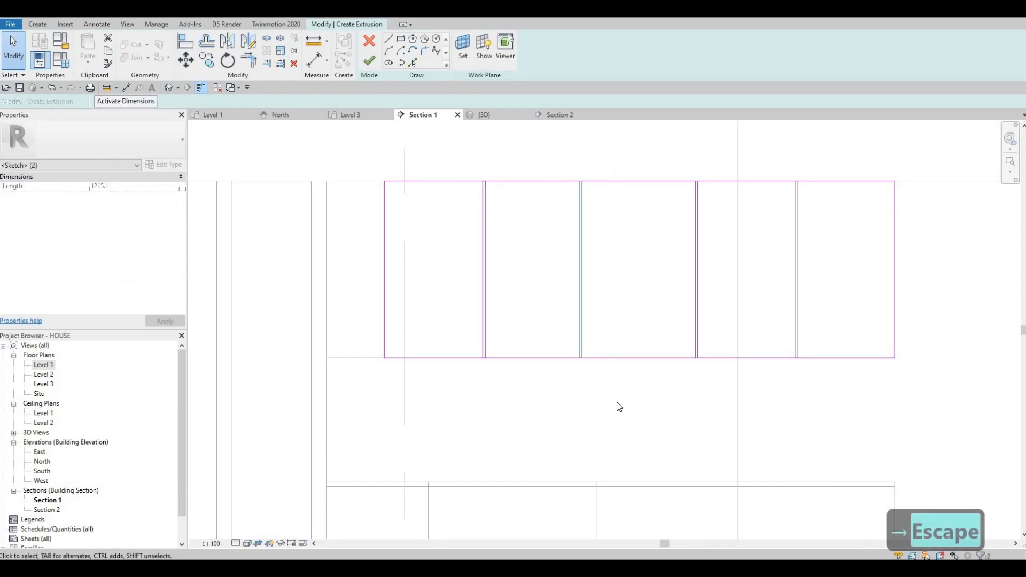
pyautogui.press('Right')
pyautogui.press('Right')
pyautogui.press('Escape')
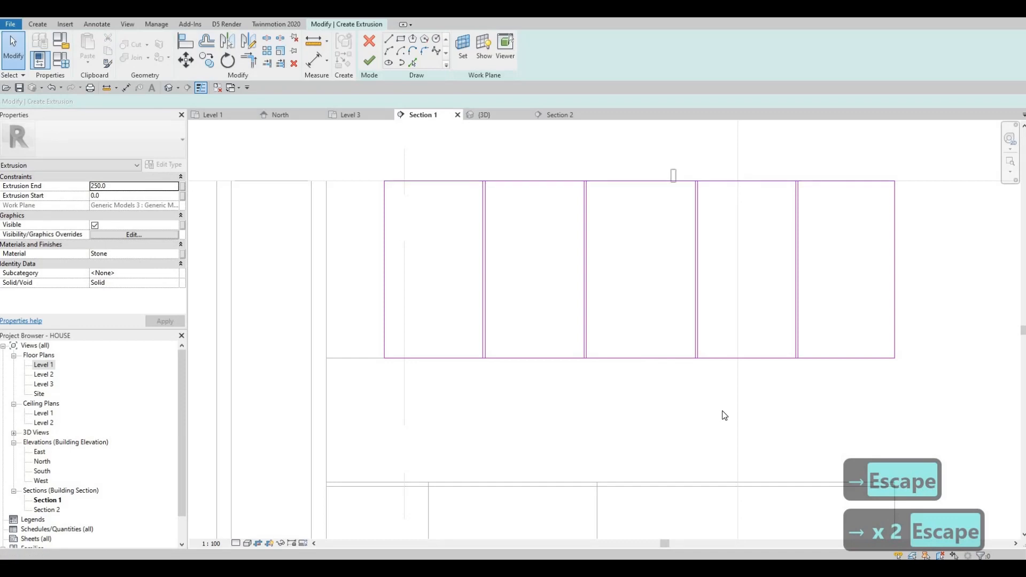
# - Nudge the third and fourth divider line pairs slightly to the left
pyautogui.moveTo(725, 416); pyautogui.dragTo(722, 415)
pyautogui.press('Left')
pyautogui.press('Left')
pyautogui.press('Escape')
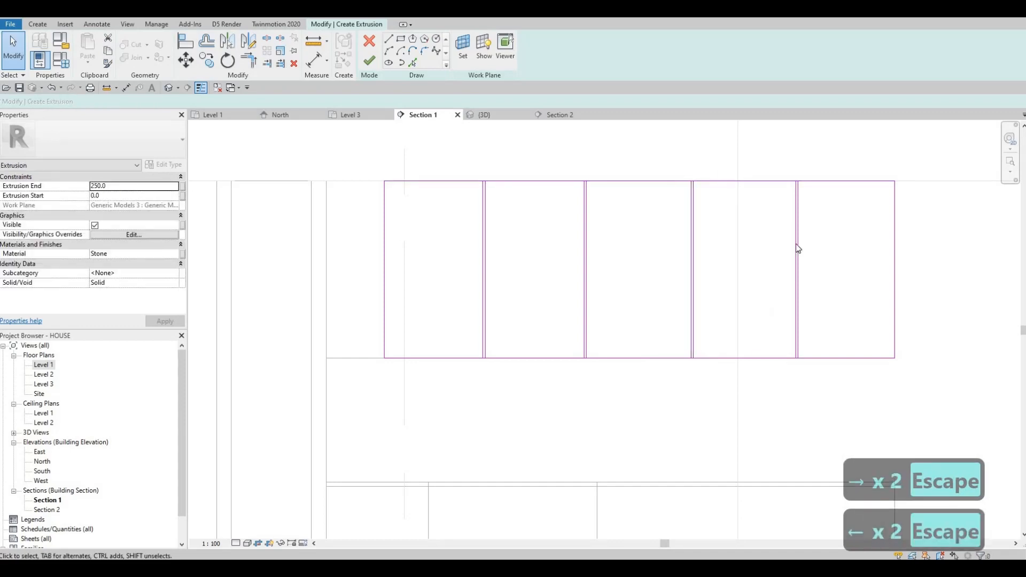
pyautogui.moveTo(768, 155); pyautogui.dragTo(822, 396)
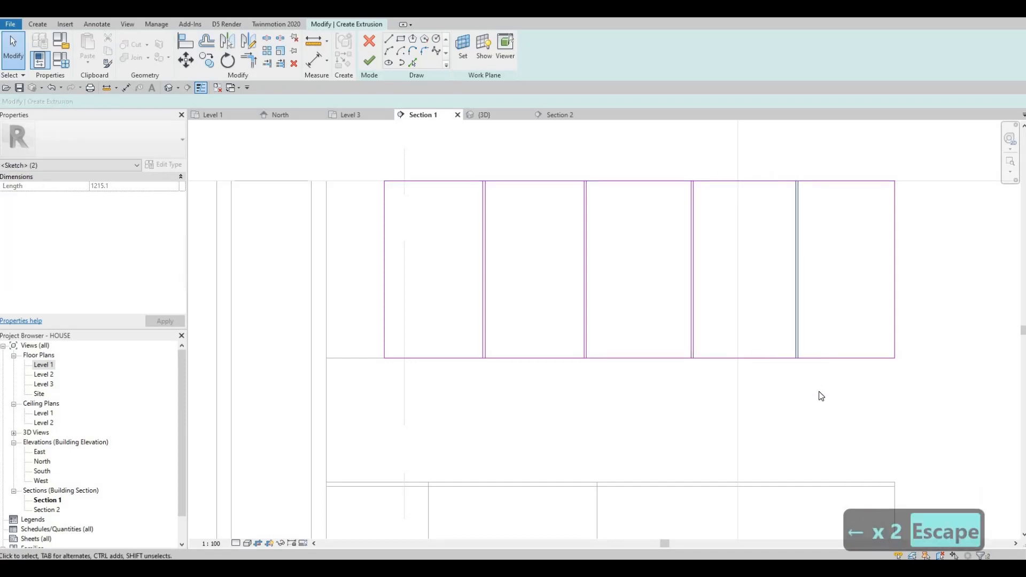
pyautogui.press('Left')
pyautogui.press('Escape')
pyautogui.press('Escape')
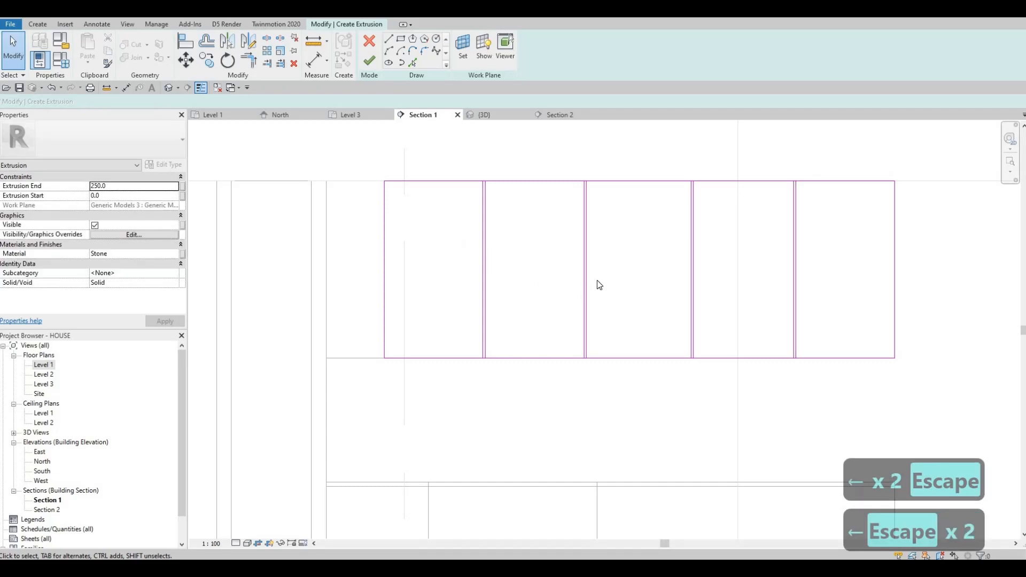
# - Try nudging the rectangle's top edge down and up, then undo those nudges
pyautogui.scroll(-2, 620, 277)
pyautogui.scroll(1, 620, 278)
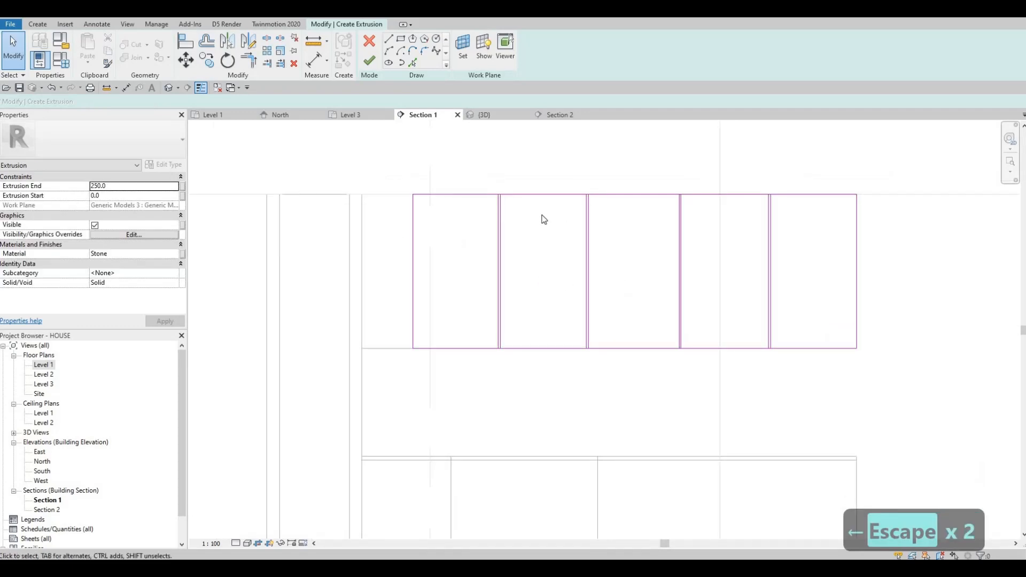
pyautogui.click(534, 195)
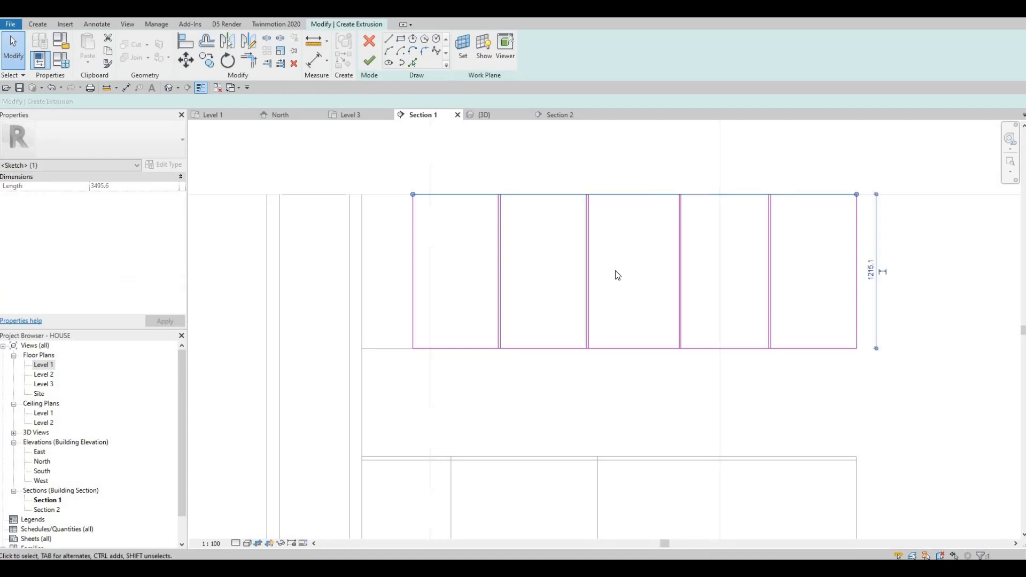
pyautogui.press('Down')
pyautogui.press('Down')
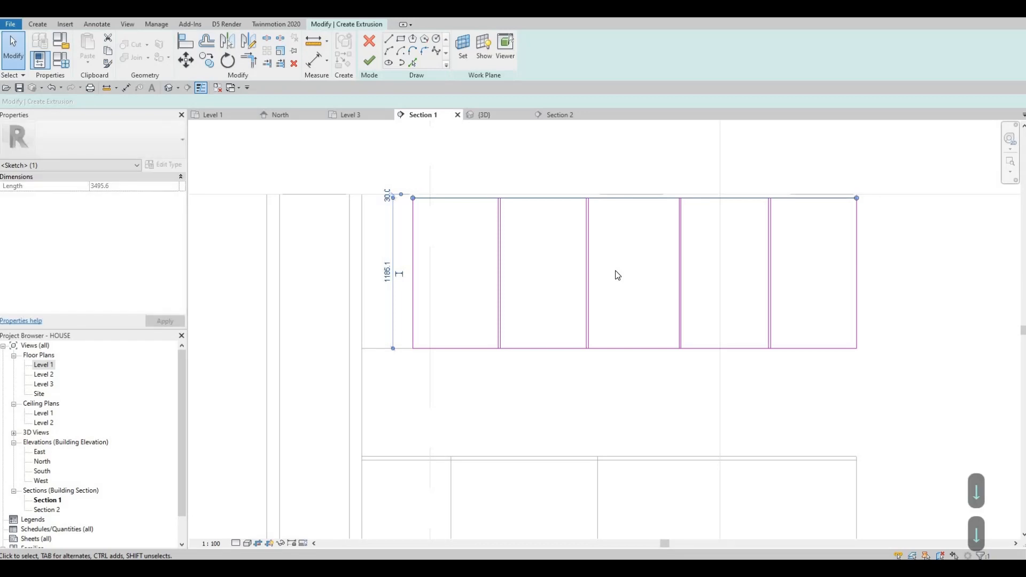
pyautogui.press('Up')
pyautogui.press('Down')
pyautogui.press('Up')
pyautogui.press('Down')
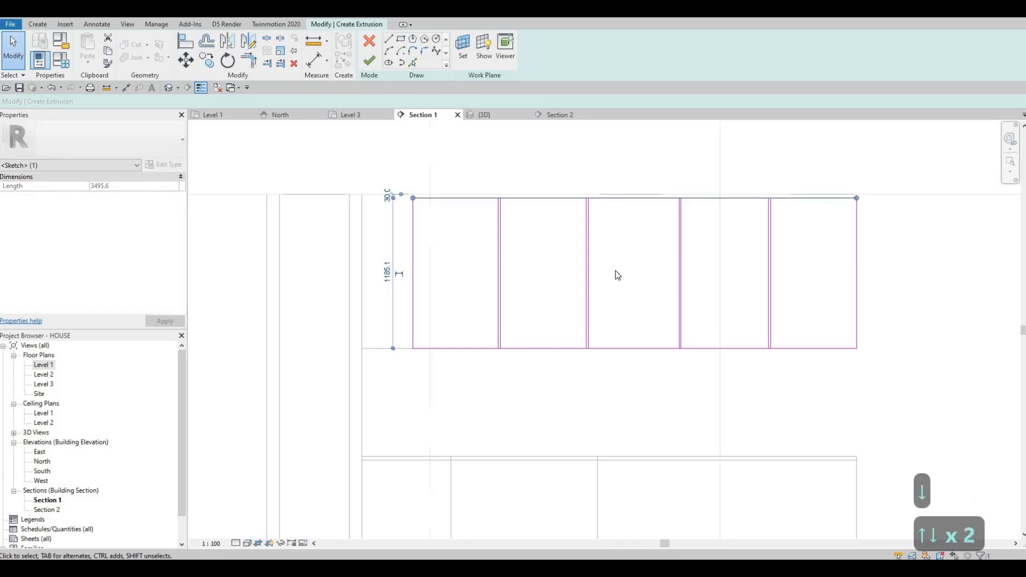
pyautogui.press('Up')
pyautogui.hotkey('ctrl', 'z')
pyautogui.hotkey('ctrl', 'z')
pyautogui.hotkey('ctrl', 'z')
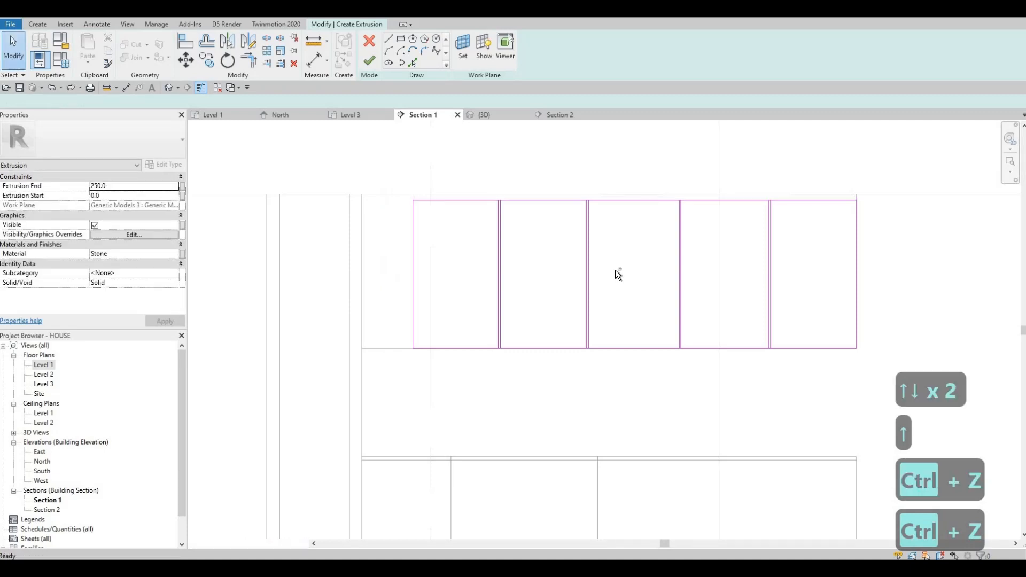
pyautogui.hotkey('ctrl', 'z')
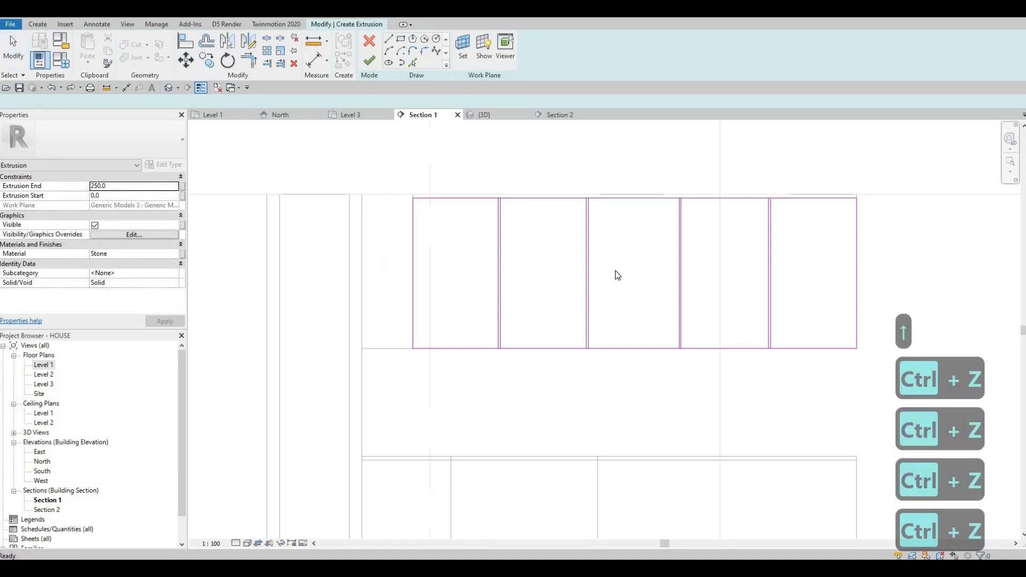
pyautogui.hotkey('ctrl', 'z')
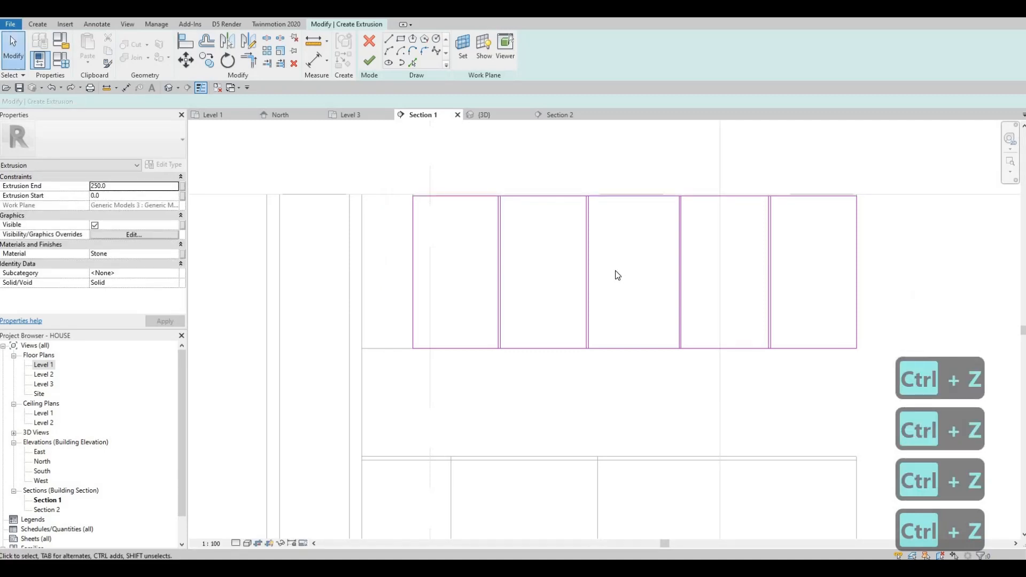
pyautogui.hotkey('ctrl', 'z')
pyautogui.scroll(2, 481, 358)
pyautogui.click(483, 353)
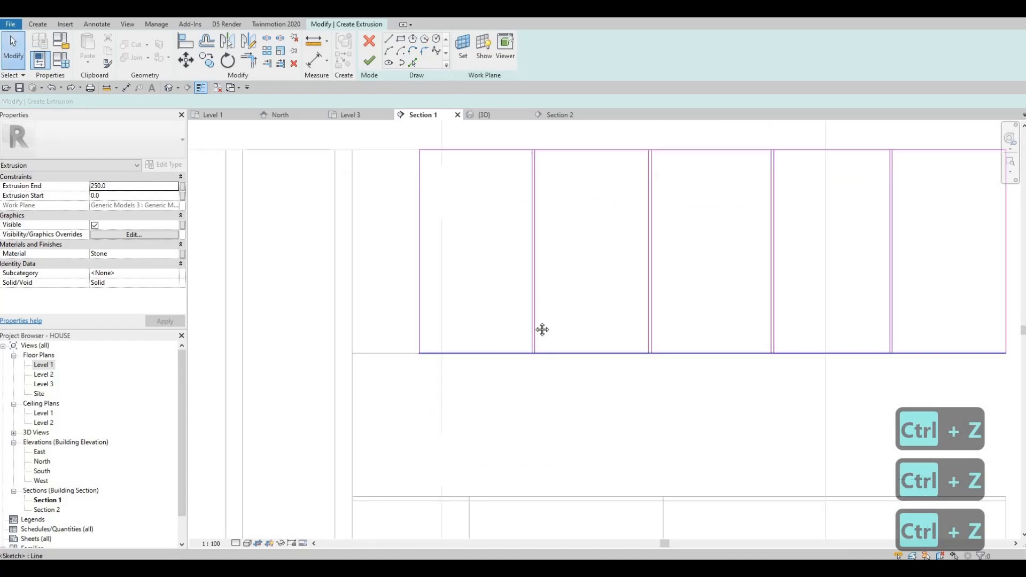
pyautogui.scroll(3, 492, 326)
pyautogui.scroll(-3, 513, 337)
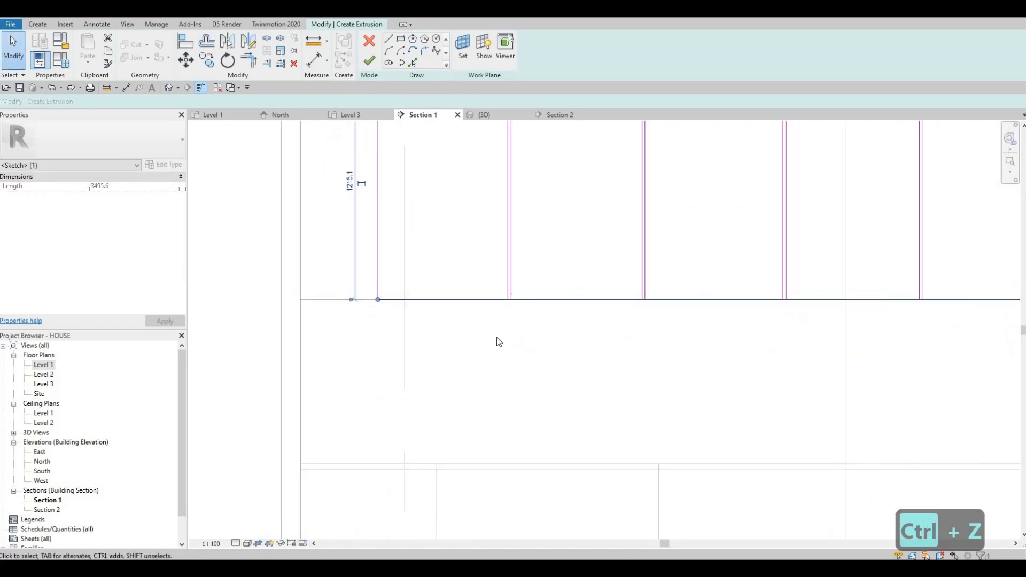
pyautogui.press('Escape')
pyautogui.scroll(-2, 406, 363)
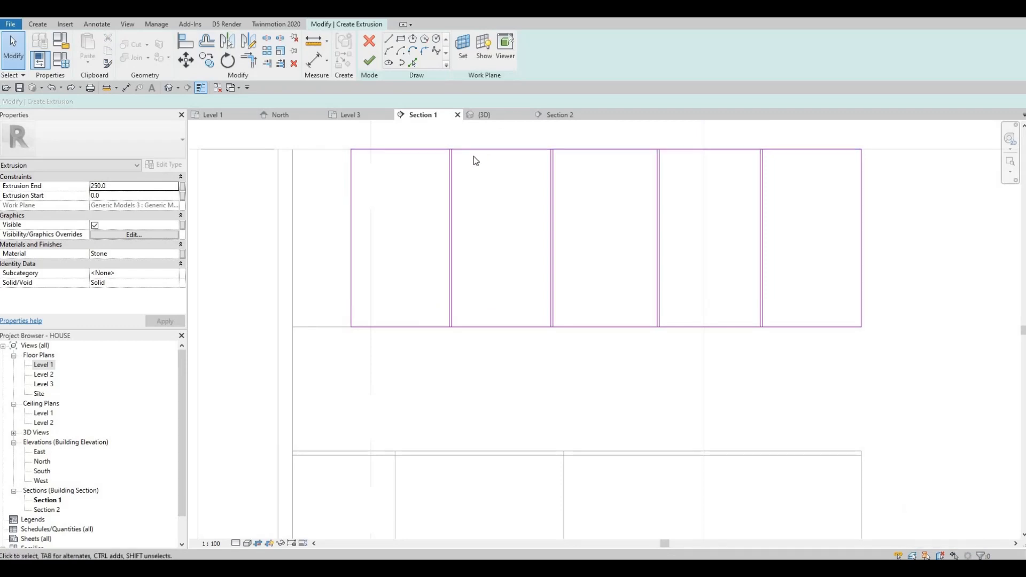
# - Split the rectangle's top edge at each divider line pair with the Split Element tool
pyautogui.press('Escape')
pyautogui.press('s')
pyautogui.press('l')
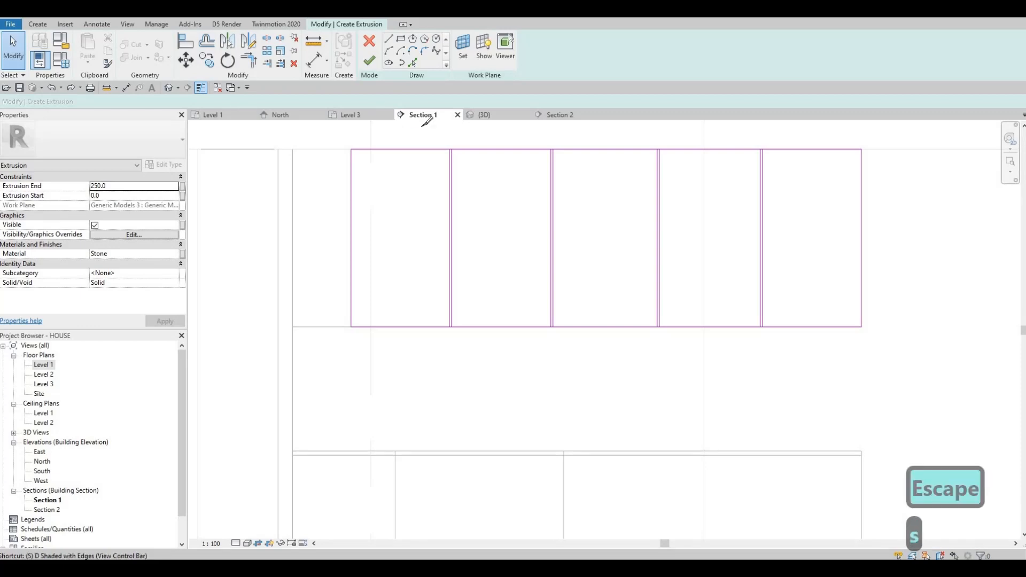
pyautogui.scroll(2, 455, 143)
pyautogui.scroll(5, 455, 142)
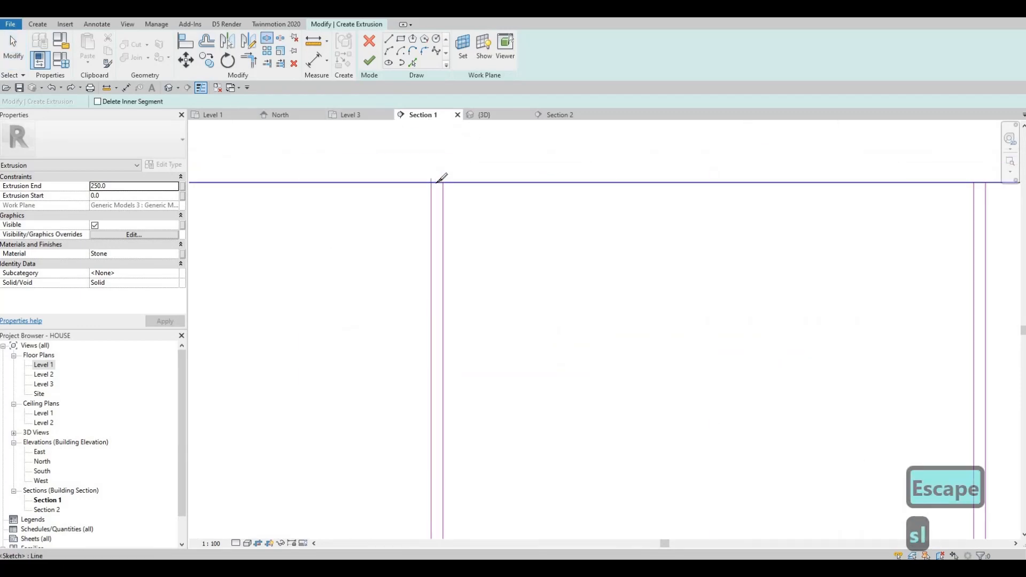
pyautogui.click(438, 182)
pyautogui.scroll(-3, 462, 185)
pyautogui.moveTo(754, 183); pyautogui.dragTo(519, 188, button='middle')
pyautogui.scroll(5, 520, 188)
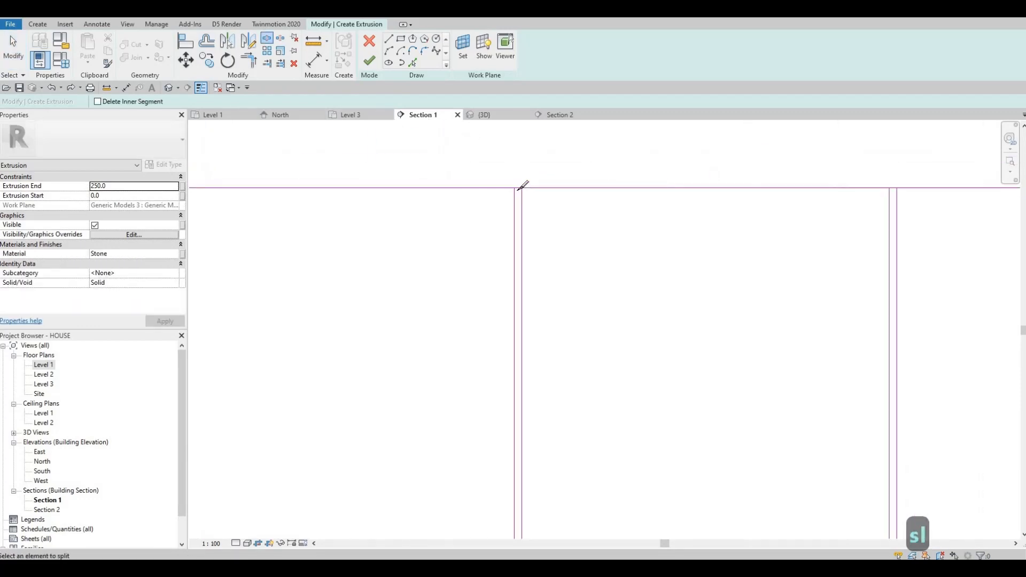
pyautogui.click(511, 184)
pyautogui.scroll(-3, 628, 190)
pyautogui.moveTo(987, 185); pyautogui.dragTo(662, 174, button='middle')
pyautogui.click(677, 175)
pyautogui.scroll(-3, 614, 193)
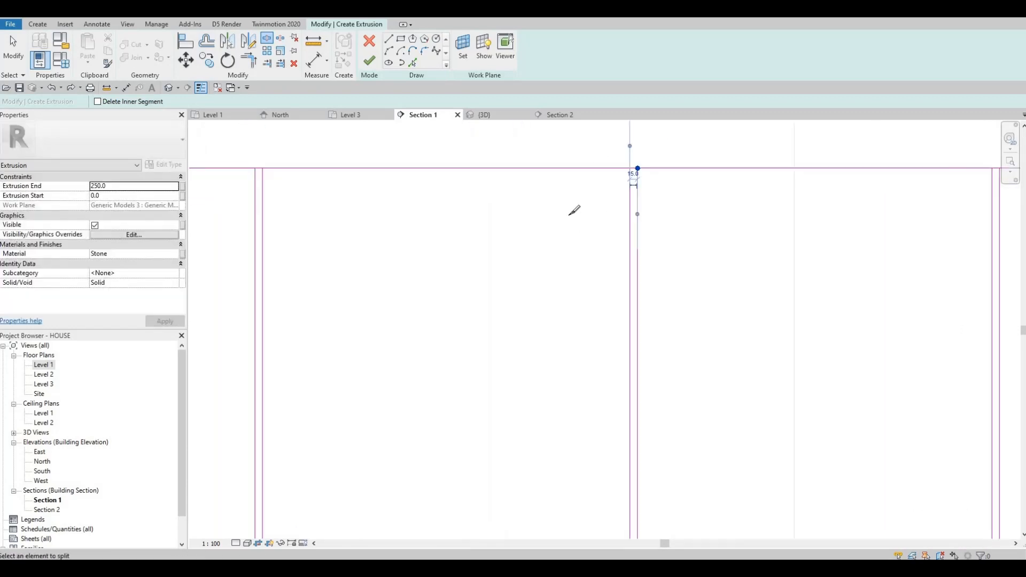
pyautogui.scroll(5, 639, 185)
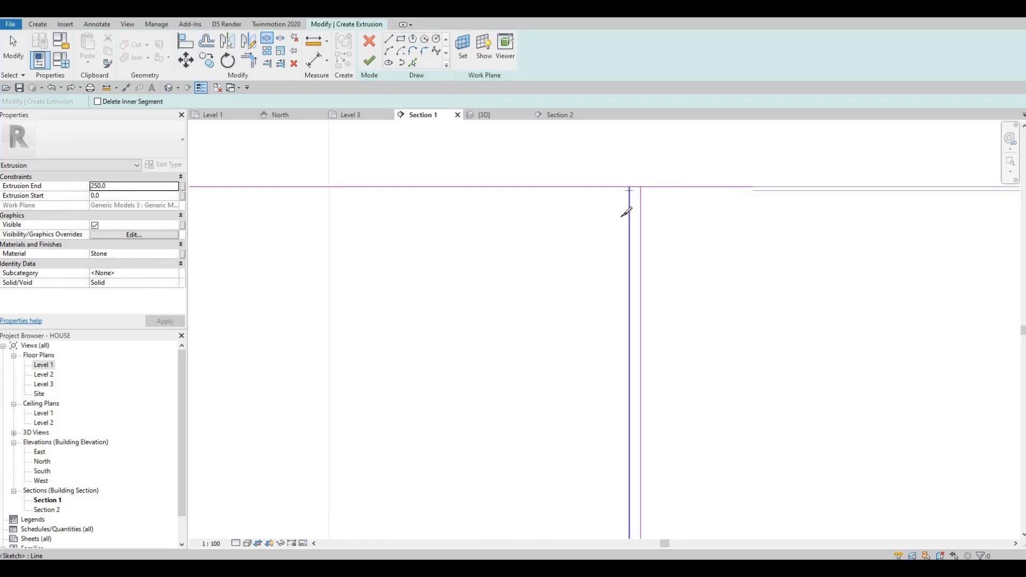
pyautogui.scroll(-4, 615, 225)
pyautogui.moveTo(622, 497); pyautogui.dragTo(581, 230, button='middle')
pyautogui.scroll(6, 589, 324)
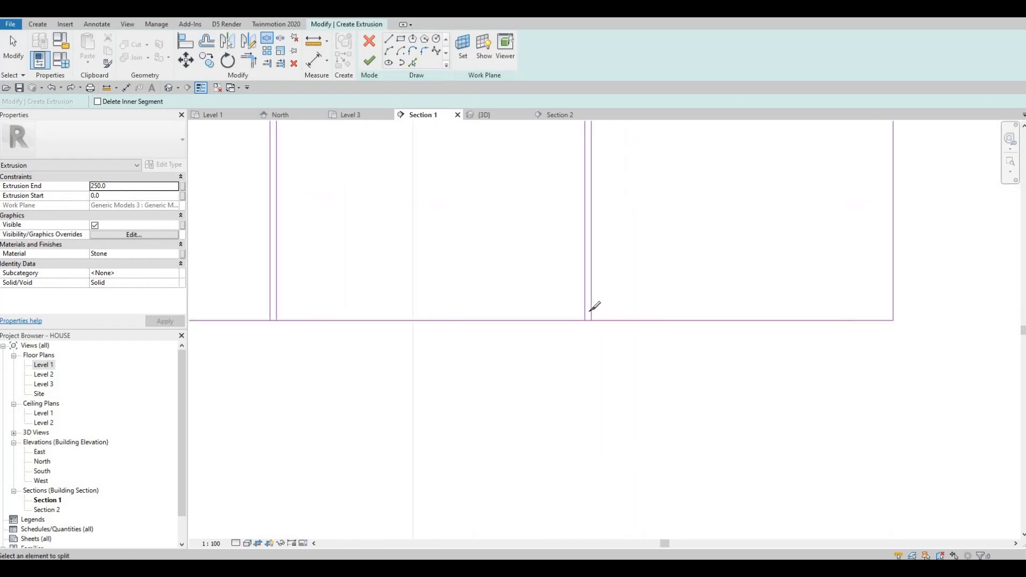
# - Split the rectangle's bottom edge at each divider line pair
pyautogui.click(591, 309)
pyautogui.moveTo(451, 262); pyautogui.dragTo(666, 262, button='middle')
pyautogui.scroll(-2, 666, 262)
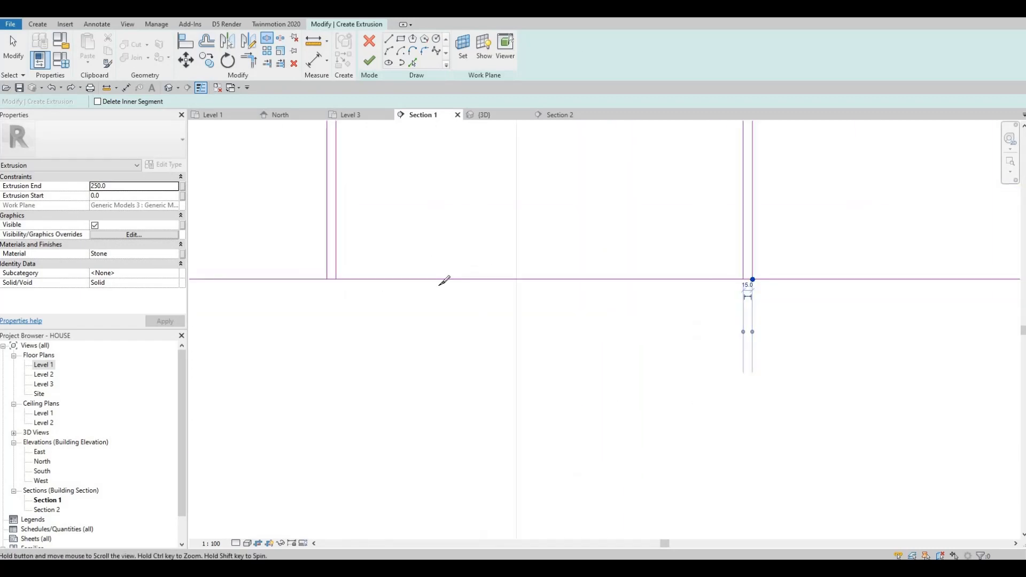
pyautogui.moveTo(440, 285); pyautogui.dragTo(571, 288, button='middle')
pyautogui.scroll(4, 456, 288)
pyautogui.click(463, 283)
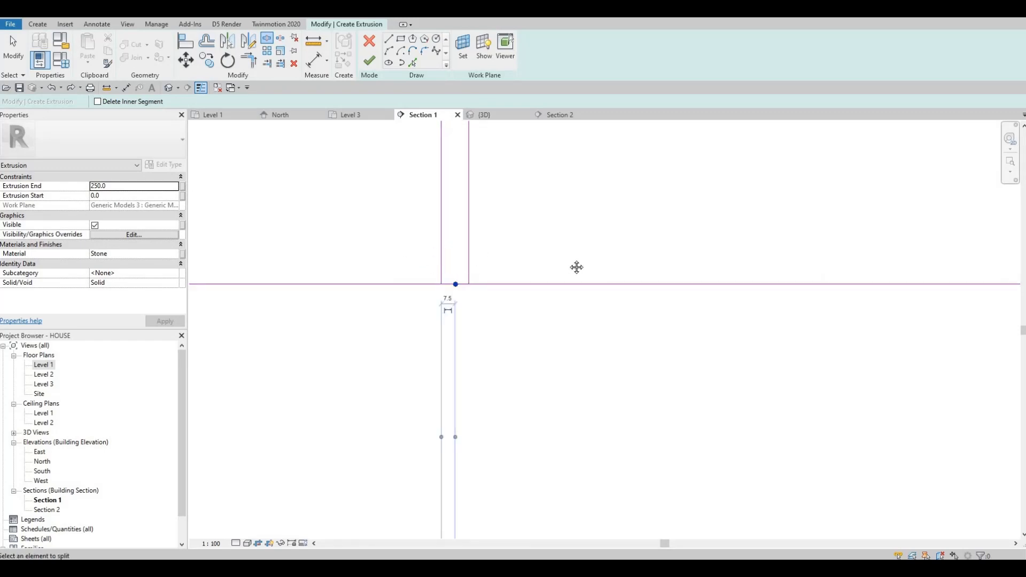
pyautogui.scroll(-4, 471, 262)
pyautogui.scroll(-2, 434, 270)
pyautogui.moveTo(428, 270); pyautogui.dragTo(786, 270, button='middle')
pyautogui.scroll(5, 530, 268)
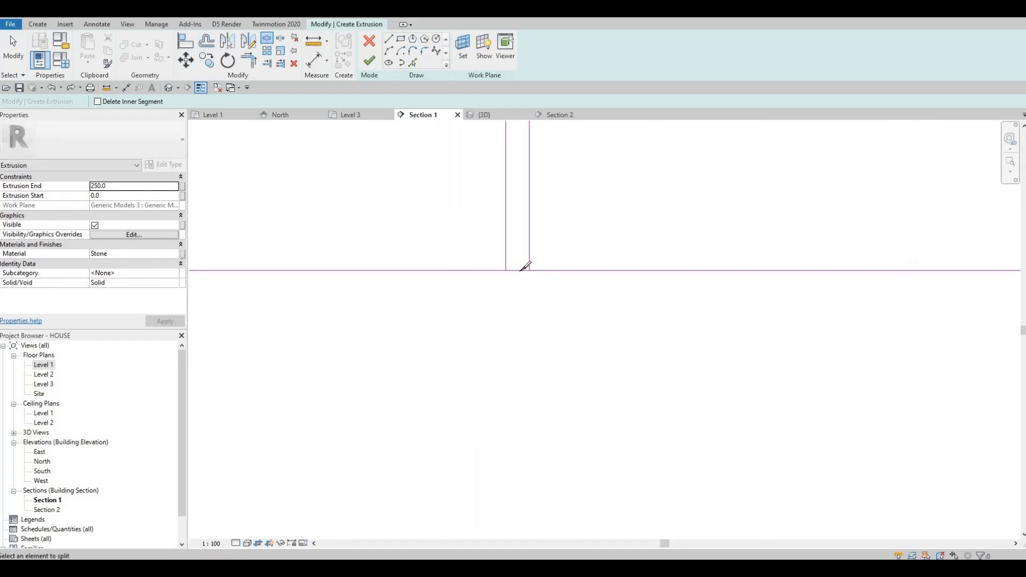
pyautogui.click(520, 271)
pyautogui.scroll(-4, 521, 248)
pyautogui.moveTo(353, 250); pyautogui.dragTo(778, 303, button='middle')
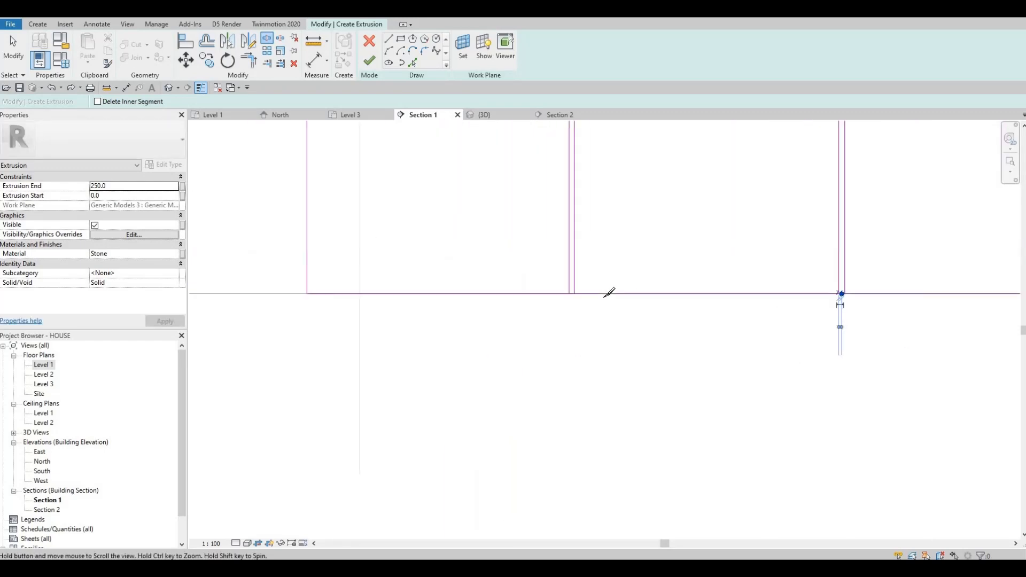
pyautogui.scroll(4, 604, 291)
pyautogui.click(595, 298)
pyautogui.press('Escape')
pyautogui.press('Escape')
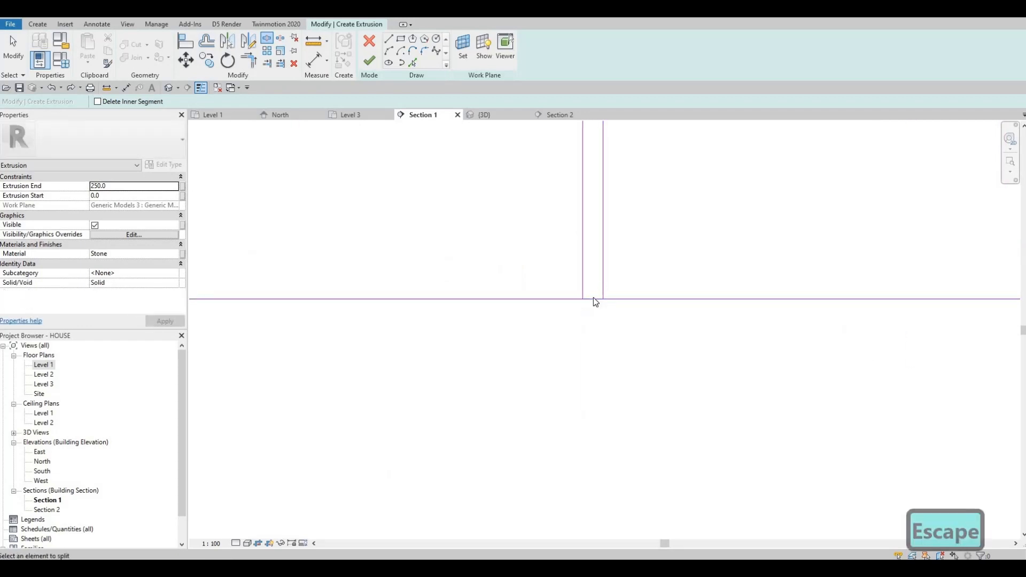
# - Use Trim/Extend to Corner to join the divider lines with the bottom edge segments, closing each panel's lower corners
pyautogui.press('t')
pyautogui.press('r')
pyautogui.click(581, 278)
pyautogui.click(570, 300)
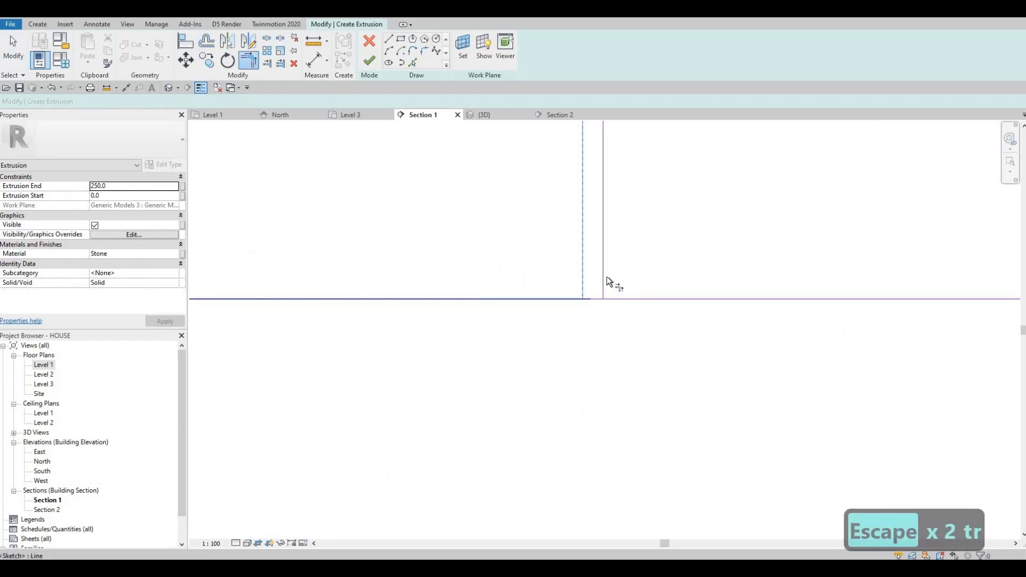
pyautogui.click(607, 275)
pyautogui.click(620, 300)
pyautogui.scroll(-2, 748, 290)
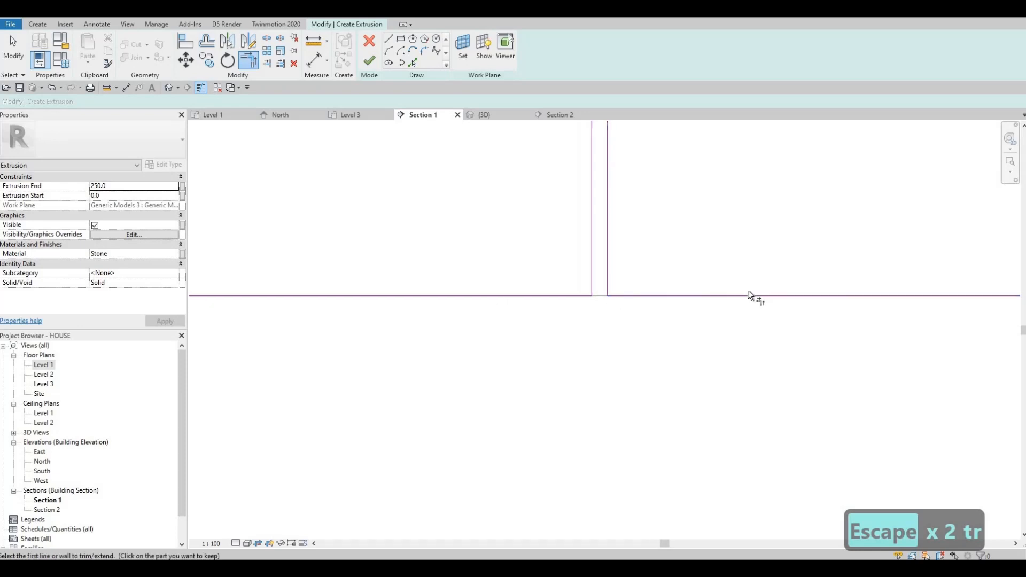
pyautogui.moveTo(748, 290); pyautogui.dragTo(739, 271, button='middle')
pyautogui.click(756, 269)
pyautogui.click(746, 288)
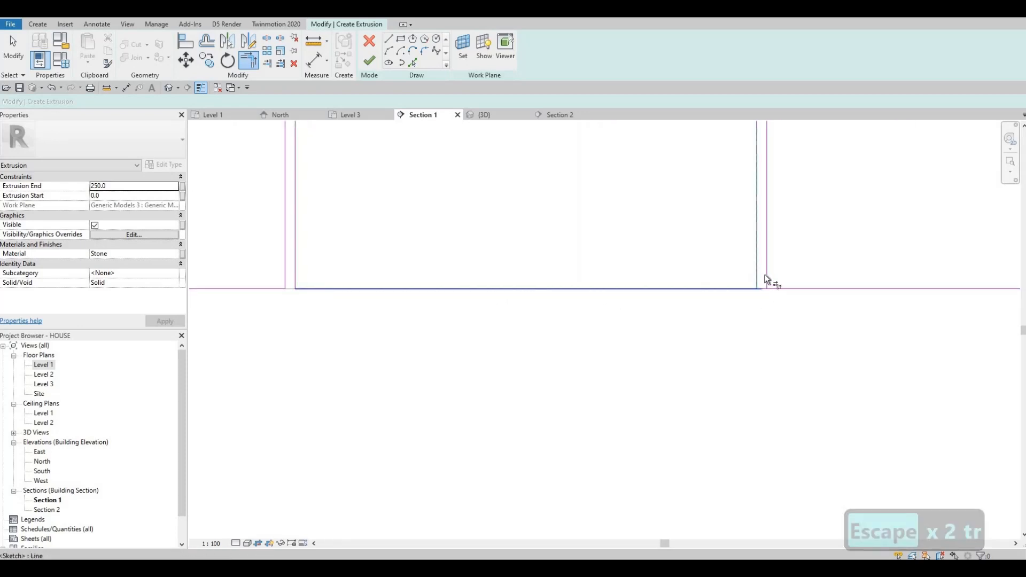
pyautogui.click(765, 277)
pyautogui.click(785, 291)
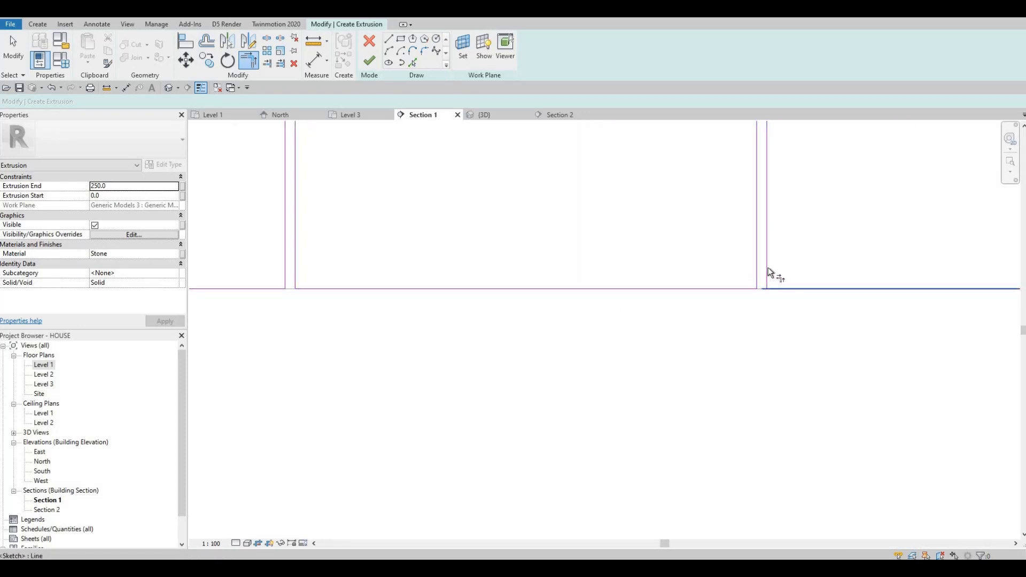
pyautogui.click(769, 275)
pyautogui.click(795, 278)
pyautogui.scroll(-2, 672, 281)
pyautogui.moveTo(973, 264); pyautogui.dragTo(723, 262, button='middle')
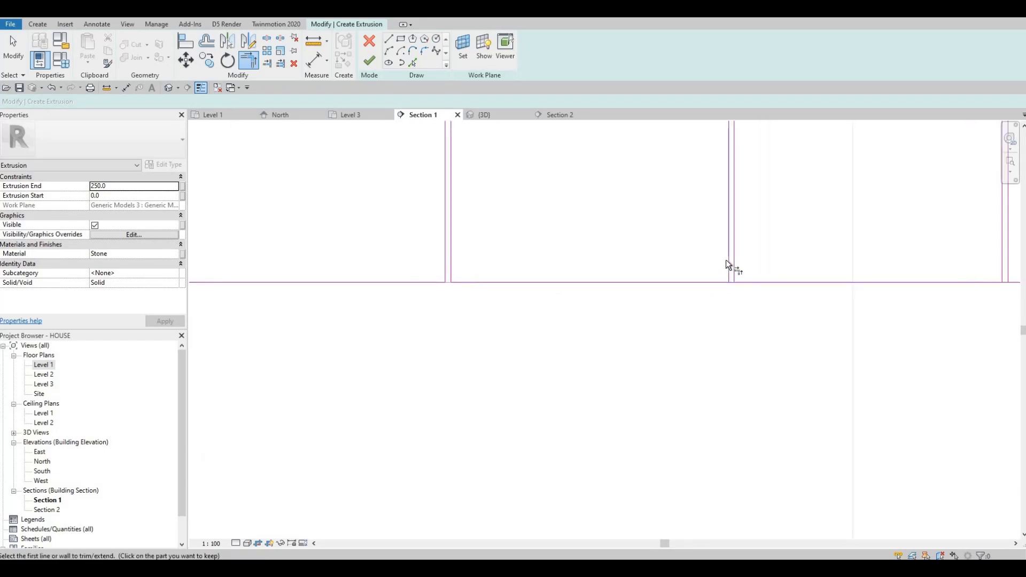
pyautogui.click(726, 261)
pyautogui.click(719, 283)
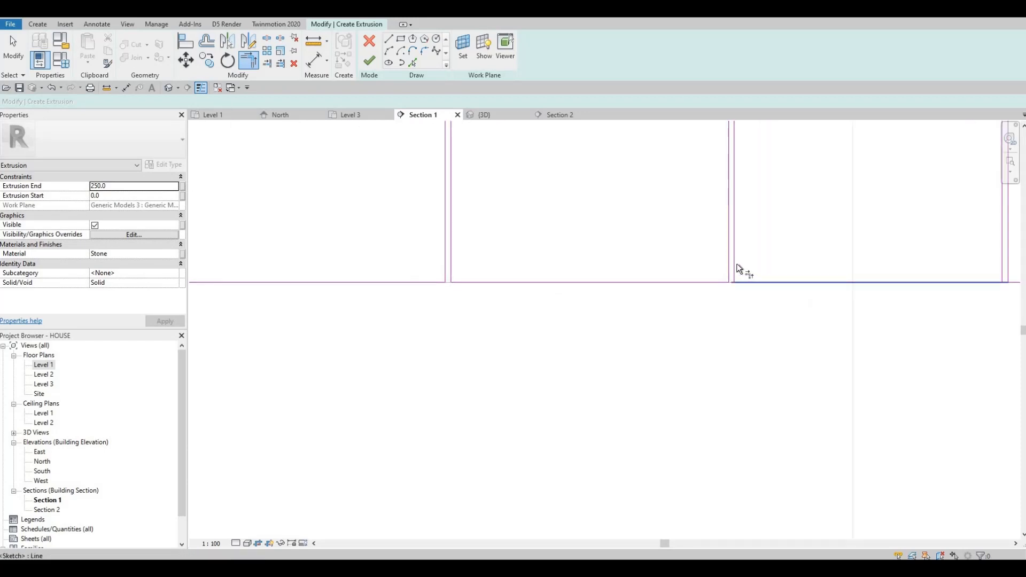
pyautogui.press('t')
pyautogui.press('r')
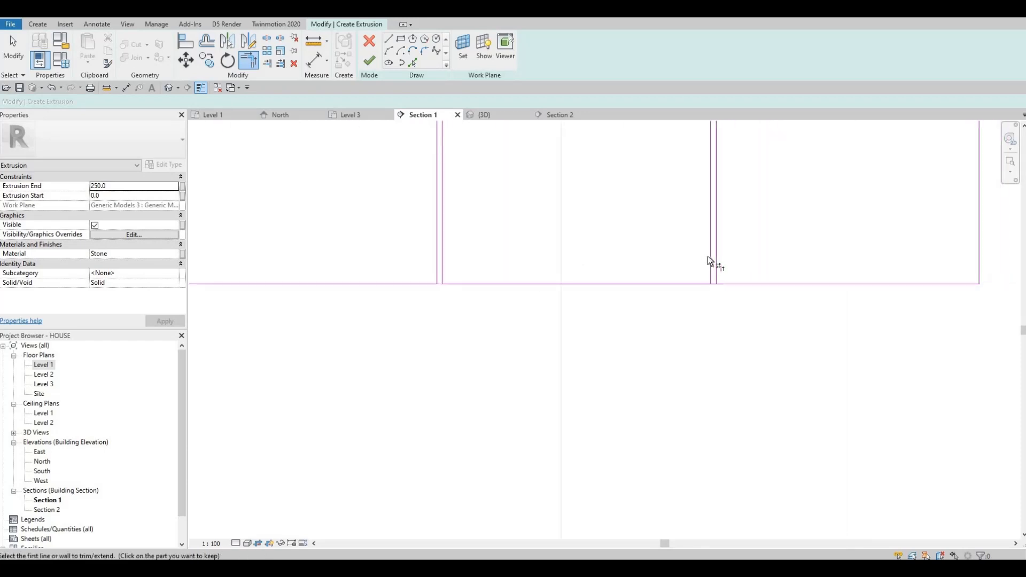
pyautogui.click(708, 255)
pyautogui.click(699, 283)
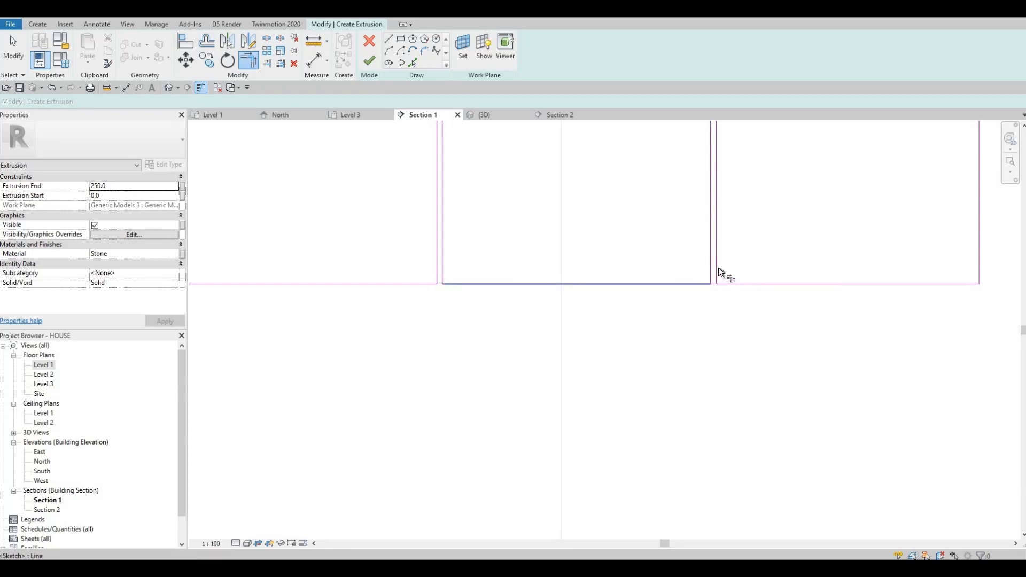
pyautogui.click(718, 243)
# - Trim the divider lines with the top edge segments to close each panel's upper corners, and finish the extrusion sketch
pyautogui.scroll(-2, 716, 217)
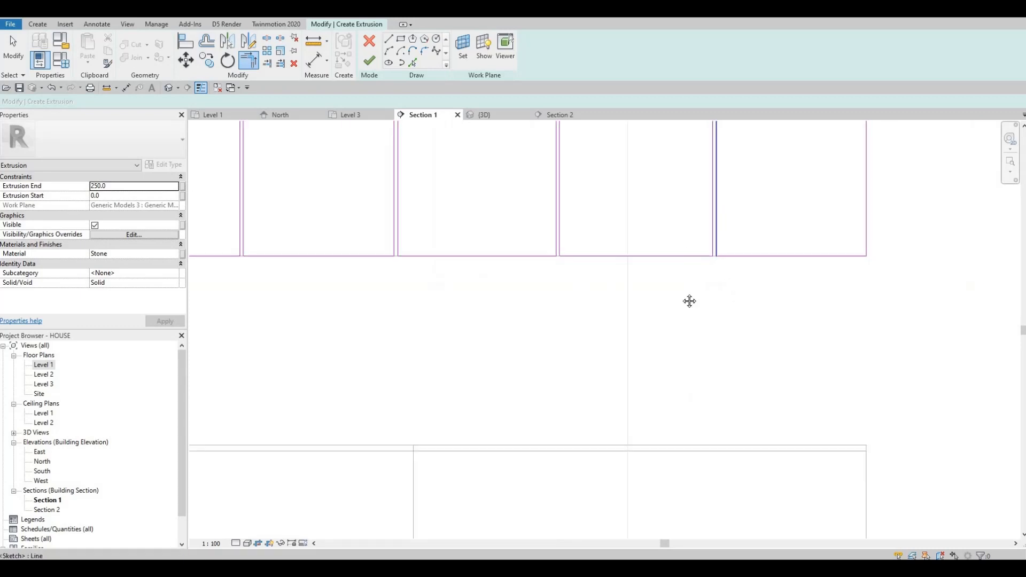
pyautogui.moveTo(690, 300); pyautogui.dragTo(657, 484, button='middle')
pyautogui.scroll(3, 681, 163)
pyautogui.click(690, 193)
pyautogui.scroll(-3, 677, 230)
pyautogui.scroll(4, 679, 195)
pyautogui.scroll(1, 691, 264)
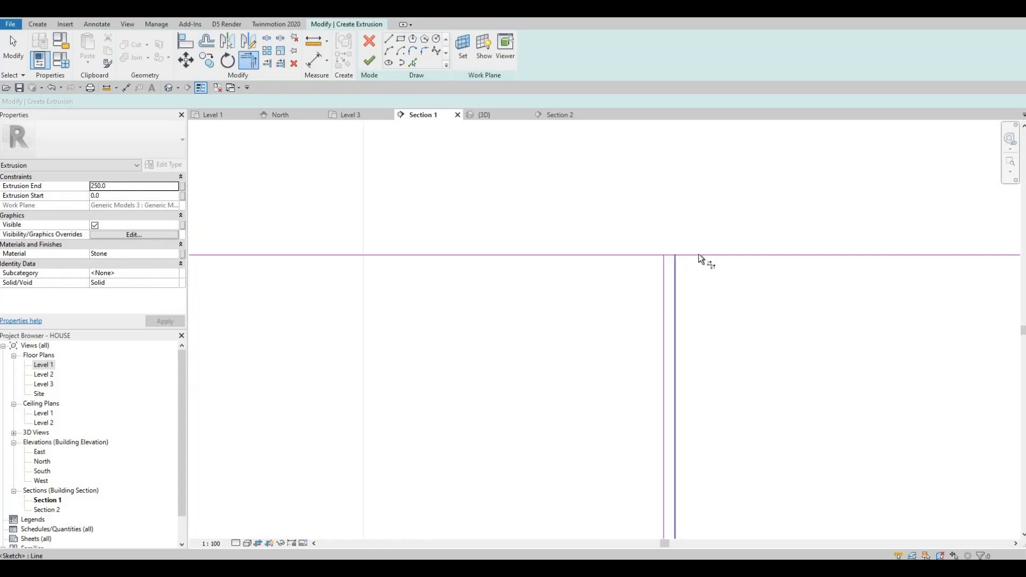
pyautogui.click(662, 262)
pyautogui.click(646, 255)
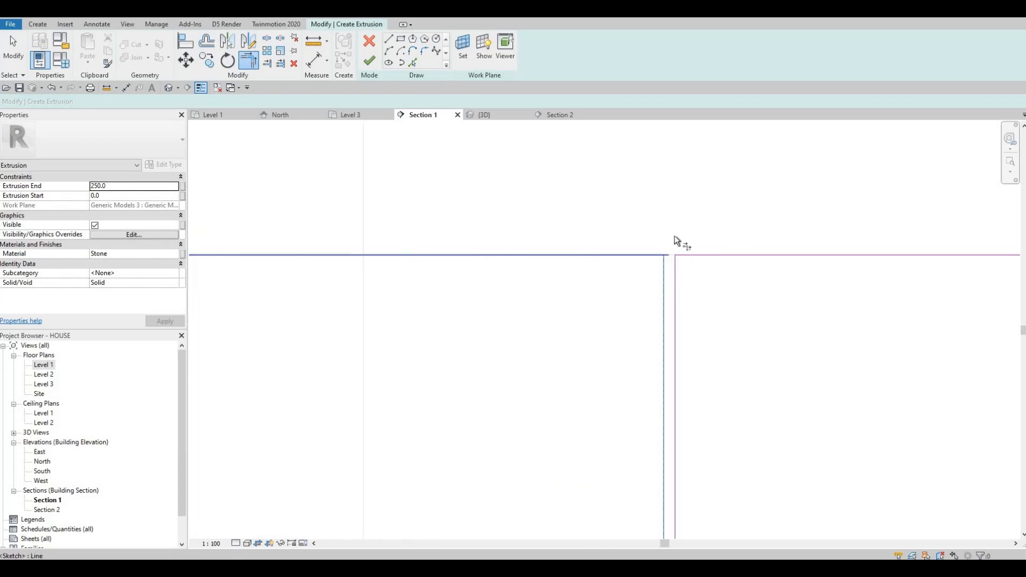
pyautogui.scroll(-2, 624, 247)
pyautogui.moveTo(294, 266); pyautogui.dragTo(608, 259, button='middle')
pyautogui.scroll(2, 608, 258)
pyautogui.click(621, 245)
pyautogui.scroll(1, 623, 247)
pyautogui.click(613, 254)
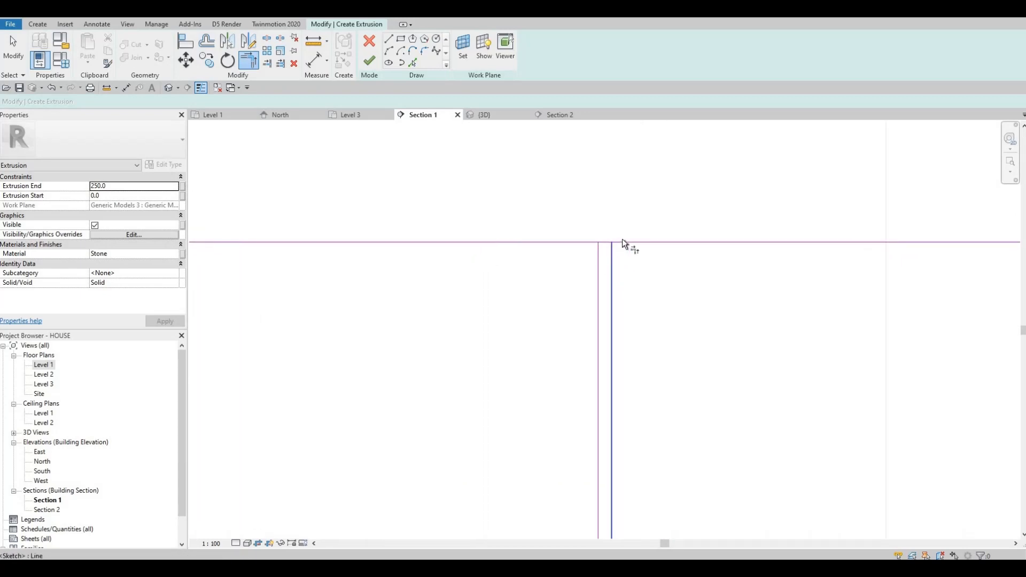
pyautogui.click(623, 242)
pyautogui.click(590, 244)
pyautogui.click(599, 262)
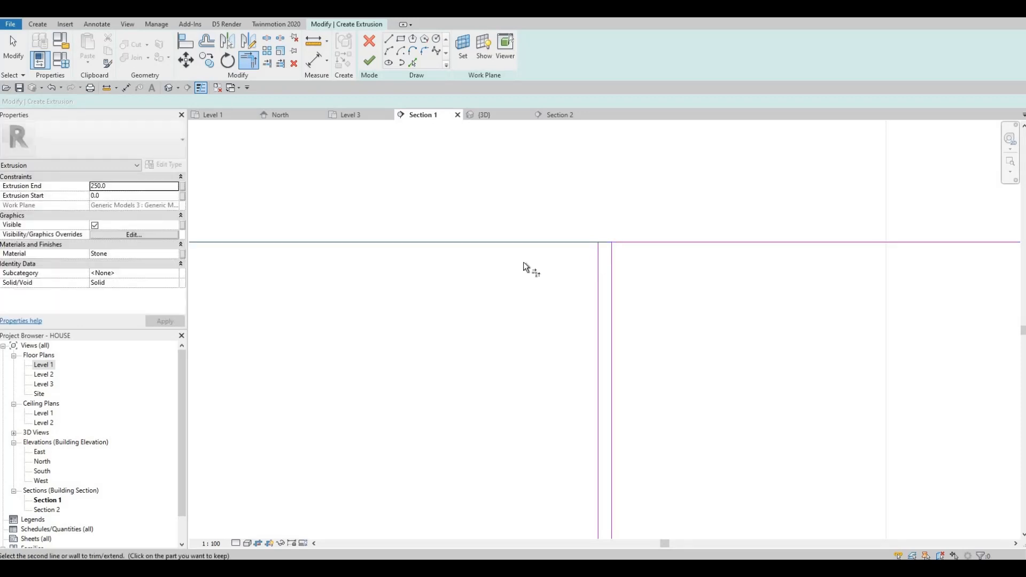
pyautogui.click(410, 243)
pyautogui.scroll(-2, 556, 258)
pyautogui.moveTo(237, 258); pyautogui.dragTo(617, 266, button='middle')
pyautogui.scroll(2, 620, 268)
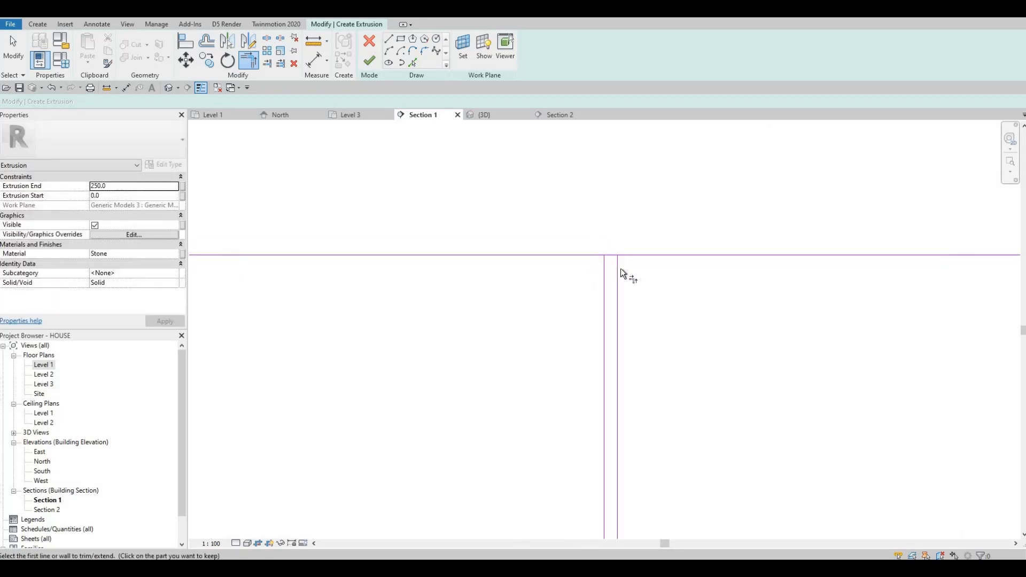
pyautogui.click(602, 268)
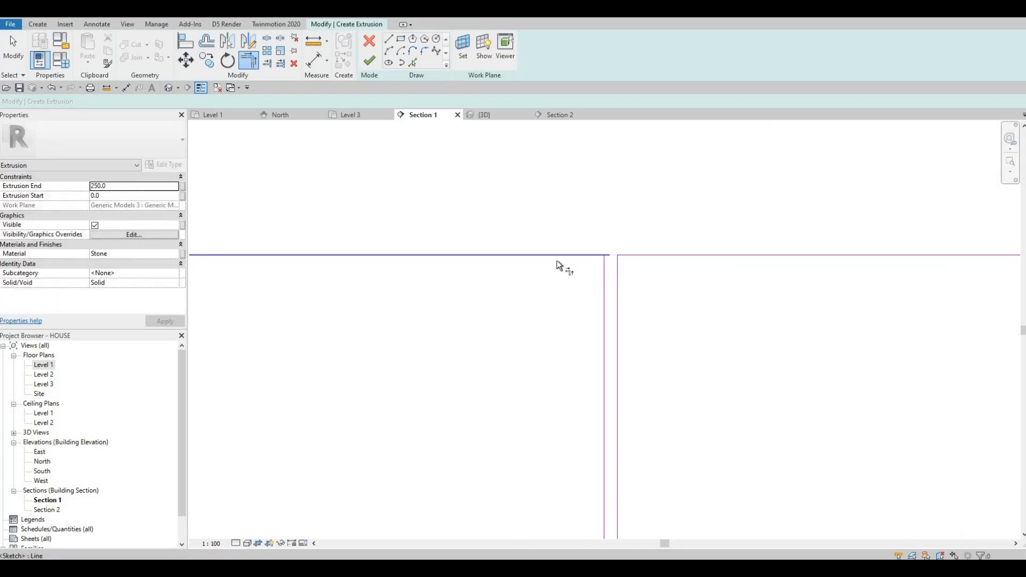
pyautogui.scroll(-5, 541, 255)
pyautogui.scroll(4, 406, 261)
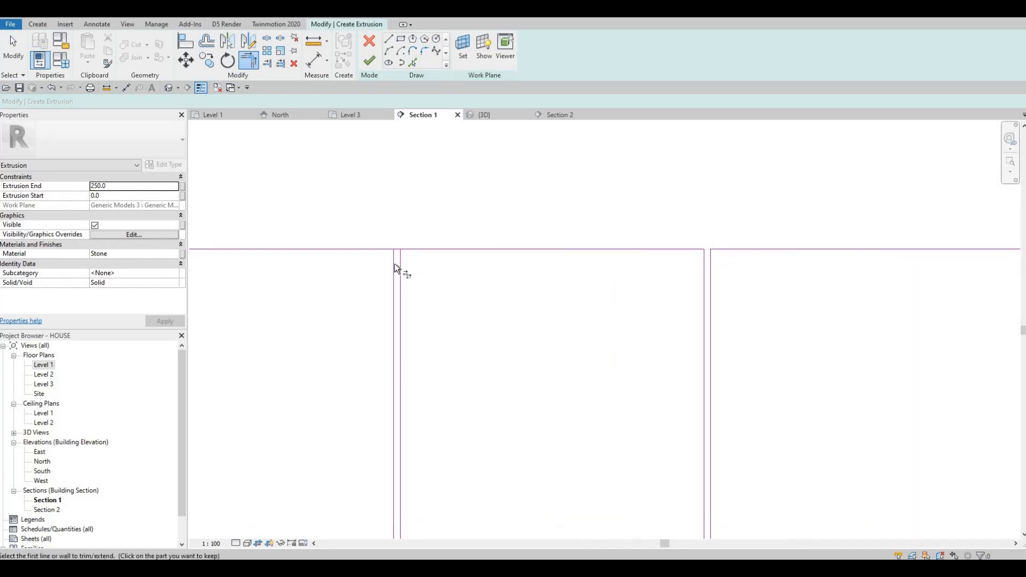
pyautogui.click(378, 251)
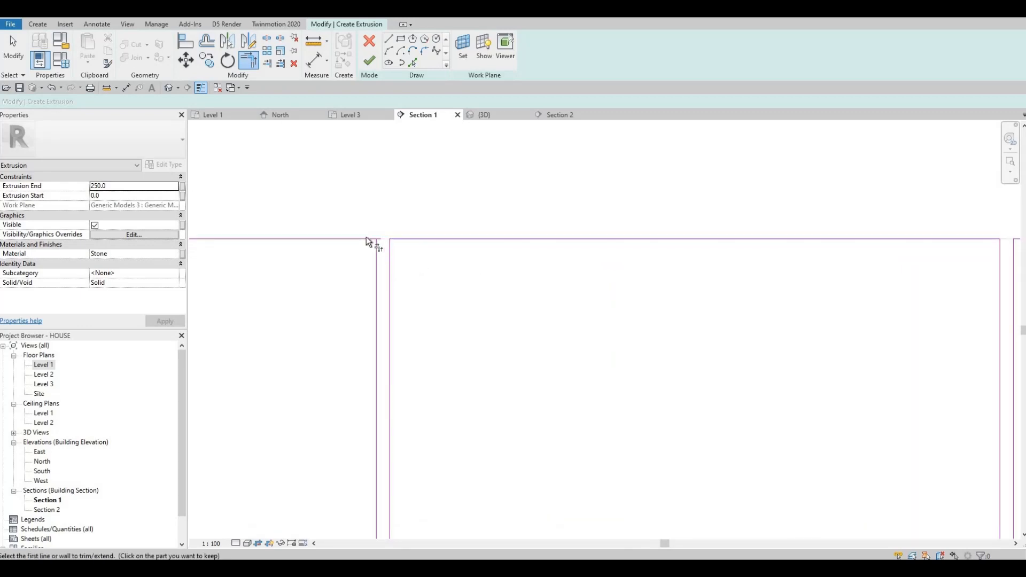
pyautogui.click(367, 237)
pyautogui.scroll(-3, 383, 229)
pyautogui.scroll(-3, 416, 233)
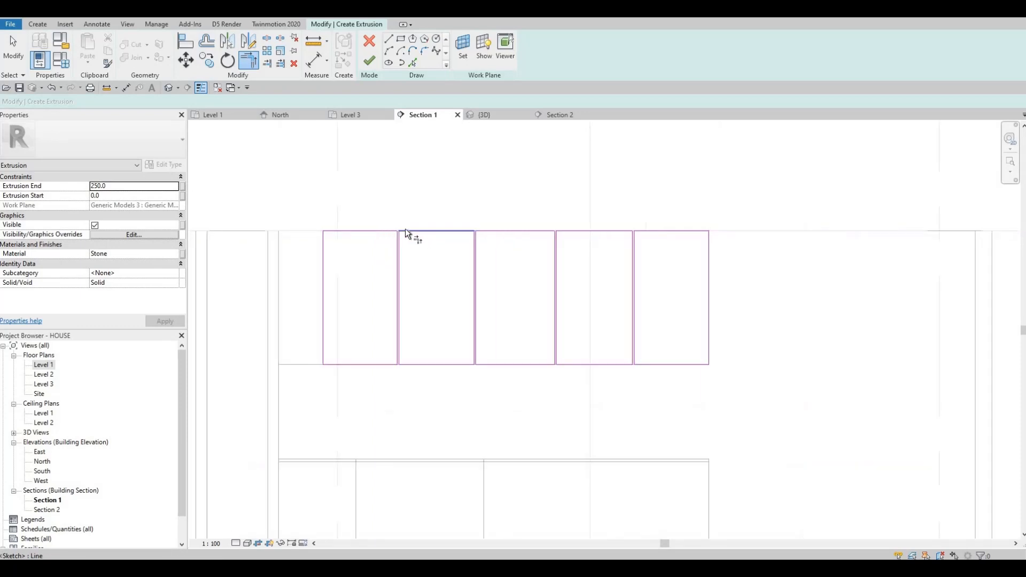
pyautogui.click(369, 62)
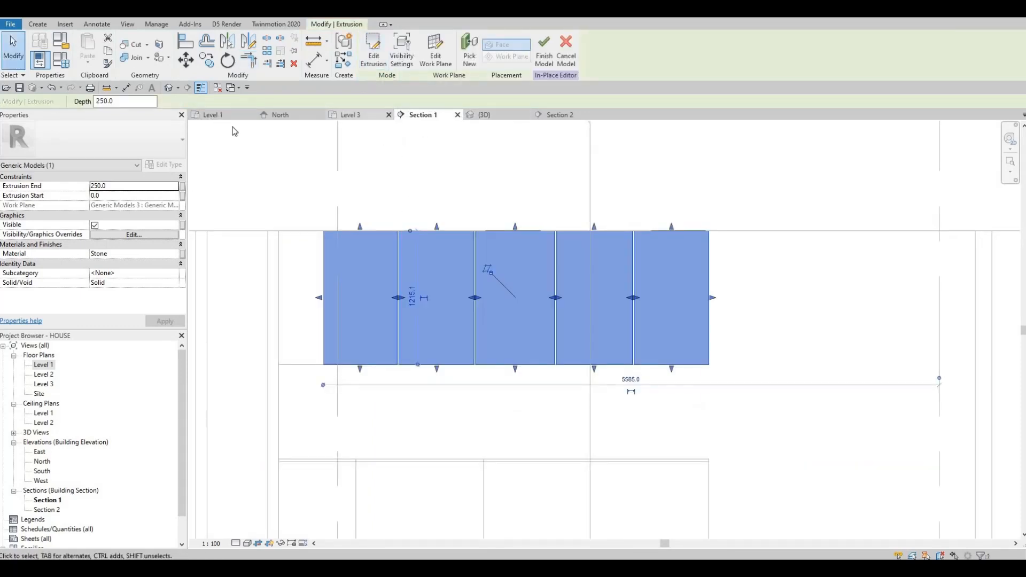
# - Open the Level 1 plan view to inspect the extrusion's position
pyautogui.doubleClick(44, 366)
pyautogui.scroll(4, 486, 235)
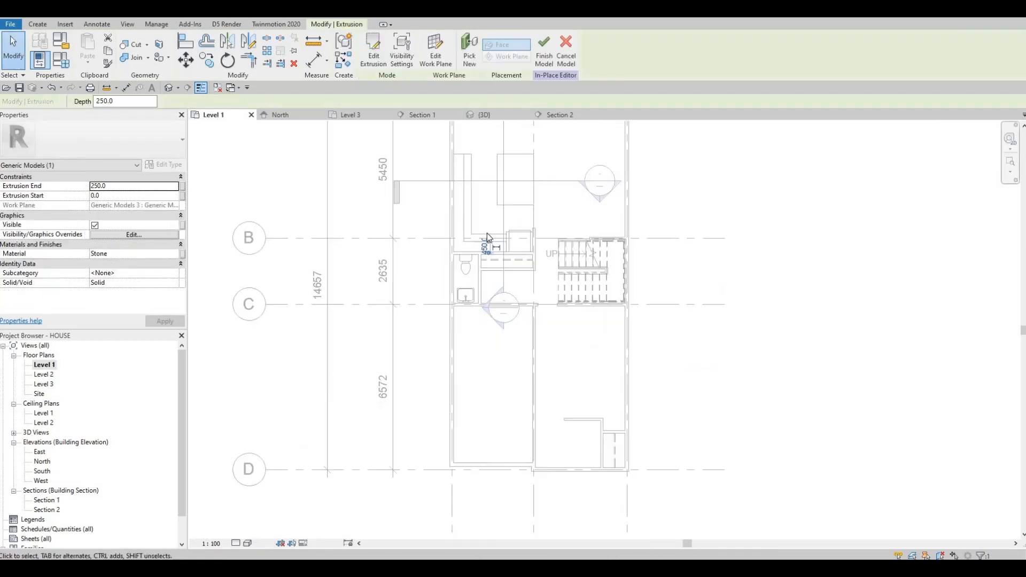
pyautogui.scroll(1, 388, 301)
pyautogui.moveTo(455, 147); pyautogui.dragTo(385, 286, button='middle')
pyautogui.scroll(4, 386, 298)
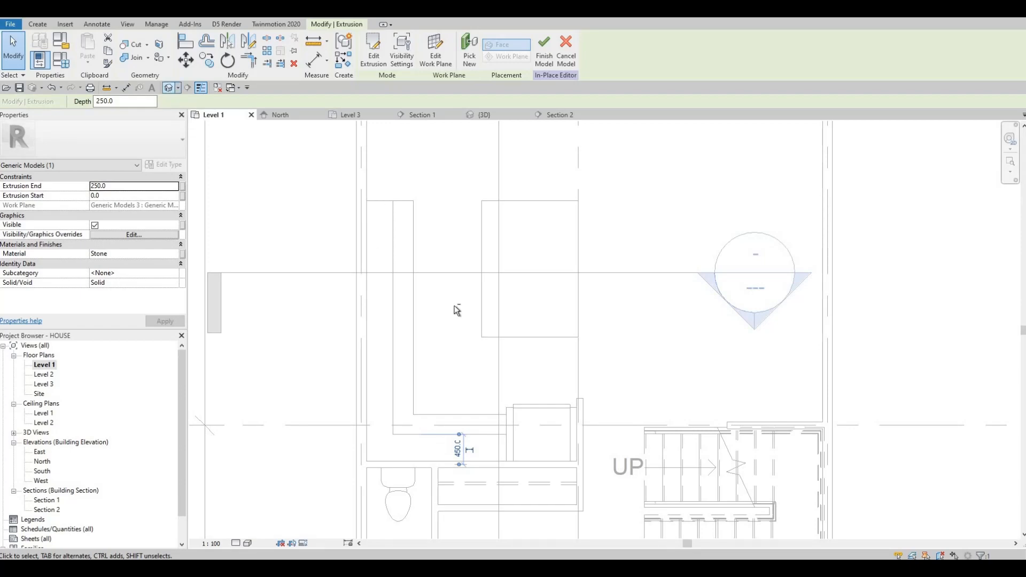
# - Open the default 3D view, select the extrusion and orbit around it to inspect the separate panels
pyautogui.click(168, 88)
pyautogui.keyDown('shift'); pyautogui.moveTo(546, 296); pyautogui.dragTo(417, 283, button='middle'); pyautogui.keyUp('shift')
pyautogui.moveTo(548, 279); pyautogui.dragTo(352, 307, button='middle')
pyautogui.scroll(2, 479, 287)
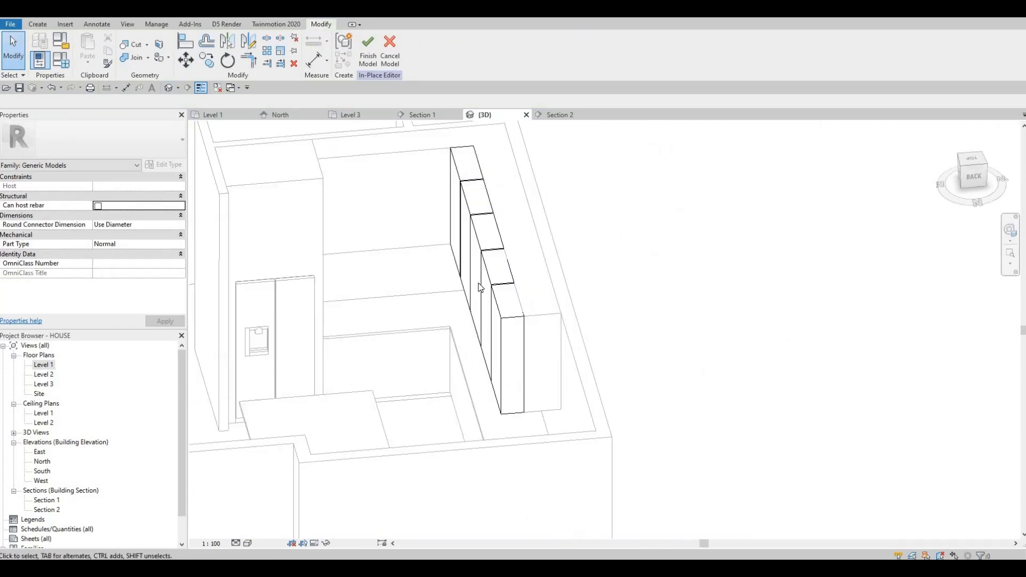
pyautogui.scroll(3, 479, 287)
pyautogui.click(420, 256)
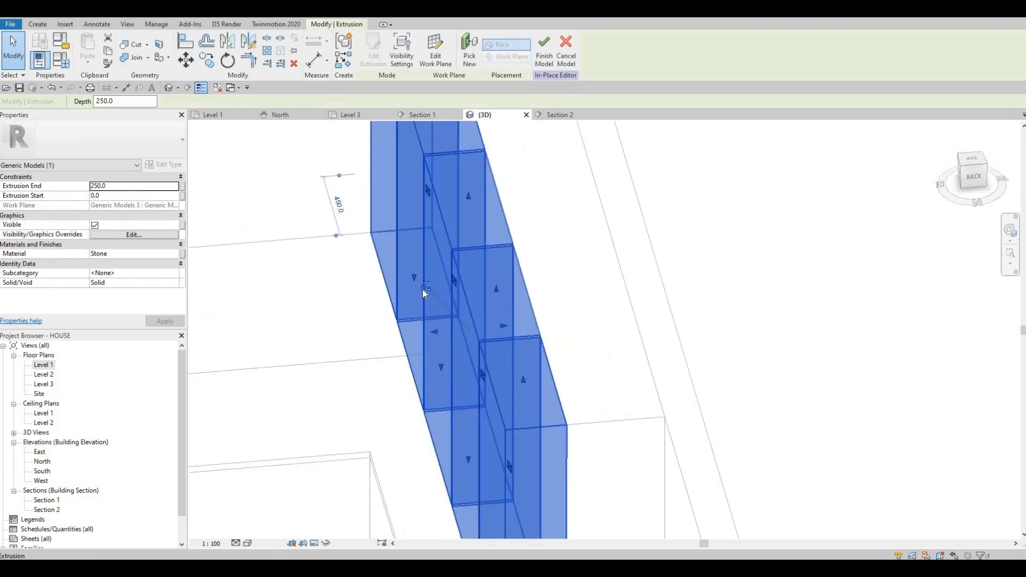
pyautogui.keyDown('shift'); pyautogui.moveTo(464, 242); pyautogui.dragTo(436, 332, button='middle'); pyautogui.keyUp('shift')
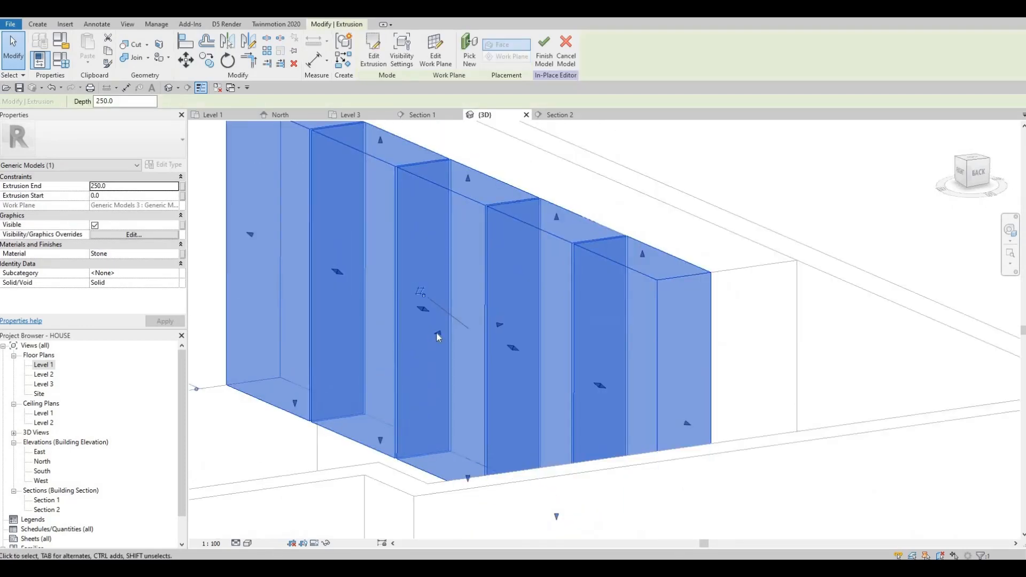
# - Drag the extrusion's shape handles to reduce its depth so the panels become thin
pyautogui.moveTo(437, 333); pyautogui.dragTo(485, 298)
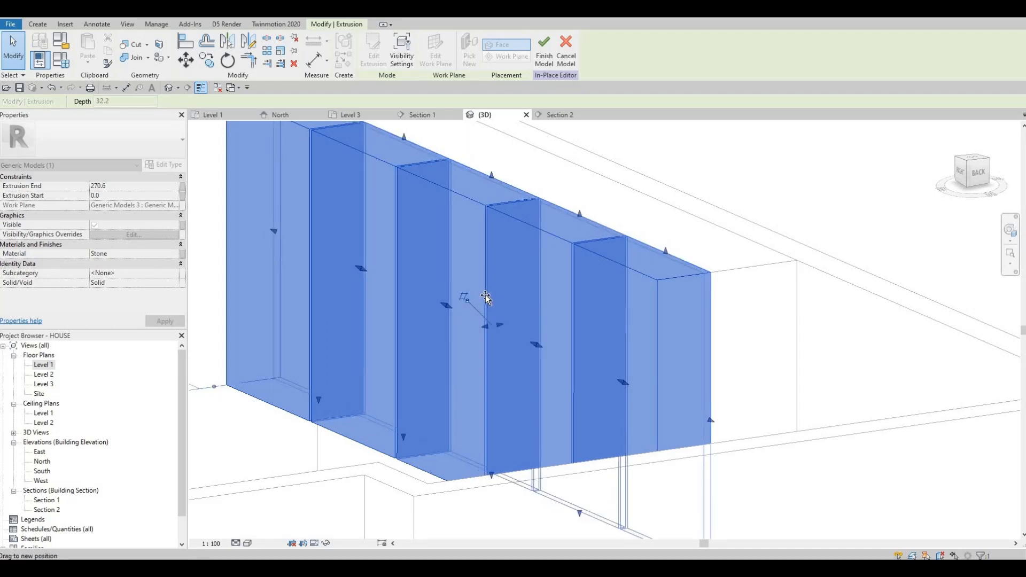
pyautogui.moveTo(486, 294); pyautogui.dragTo(446, 316)
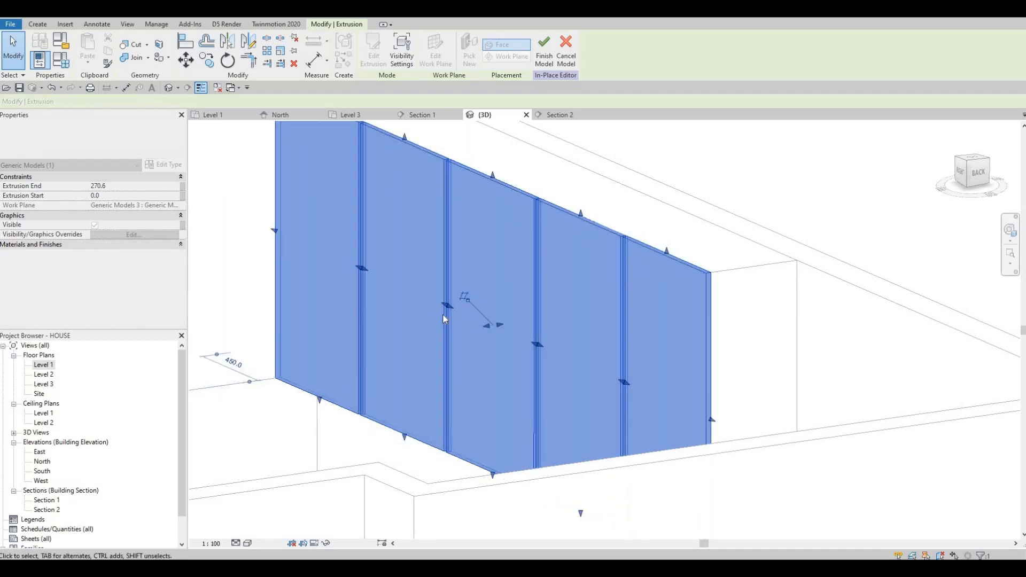
# - Leave the extrusion selection and finish the in-place model
pyautogui.press('Escape')
pyautogui.scroll(-2, 440, 315)
pyautogui.keyDown('shift'); pyautogui.moveTo(490, 311); pyautogui.dragTo(449, 327, button='middle'); pyautogui.keyUp('shift')
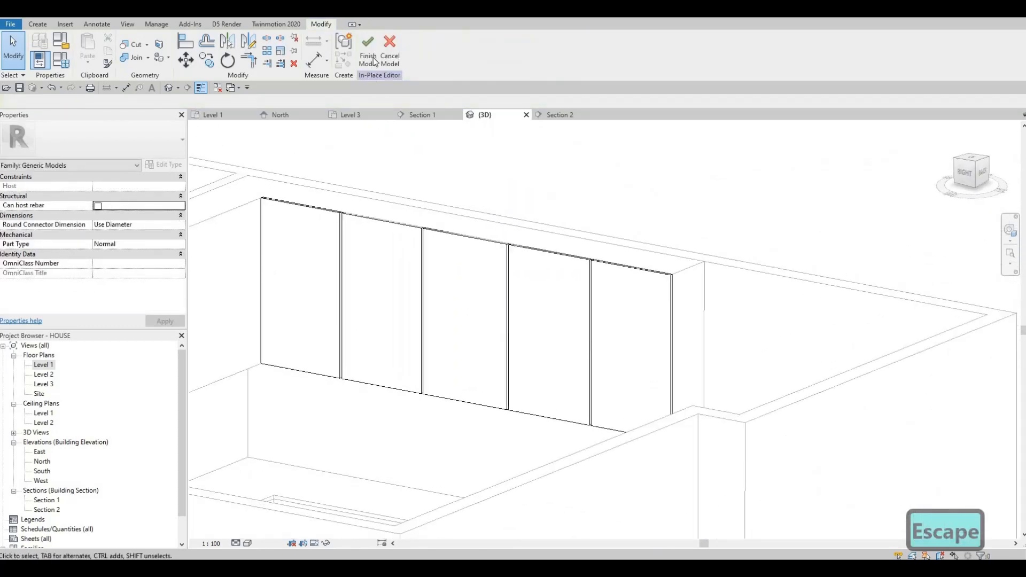
pyautogui.click(374, 60)
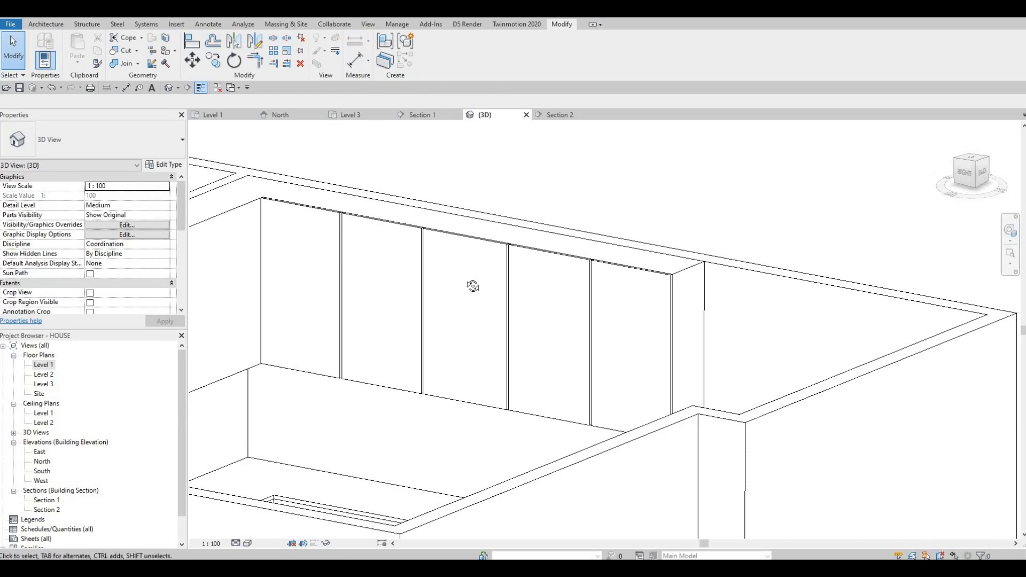
# - Orbit the 3D view to inspect the finished thin panels from several angles
pyautogui.keyDown('shift'); pyautogui.moveTo(470, 287); pyautogui.dragTo(531, 191, button='middle'); pyautogui.keyUp('shift')
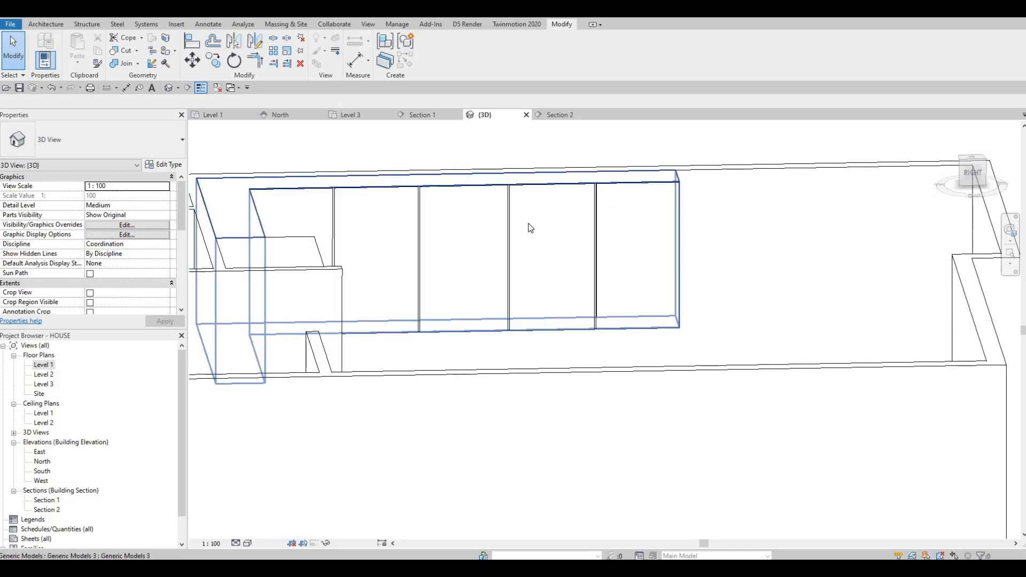
pyautogui.keyDown('shift'); pyautogui.moveTo(577, 286); pyautogui.dragTo(566, 220, button='middle'); pyautogui.keyUp('shift')
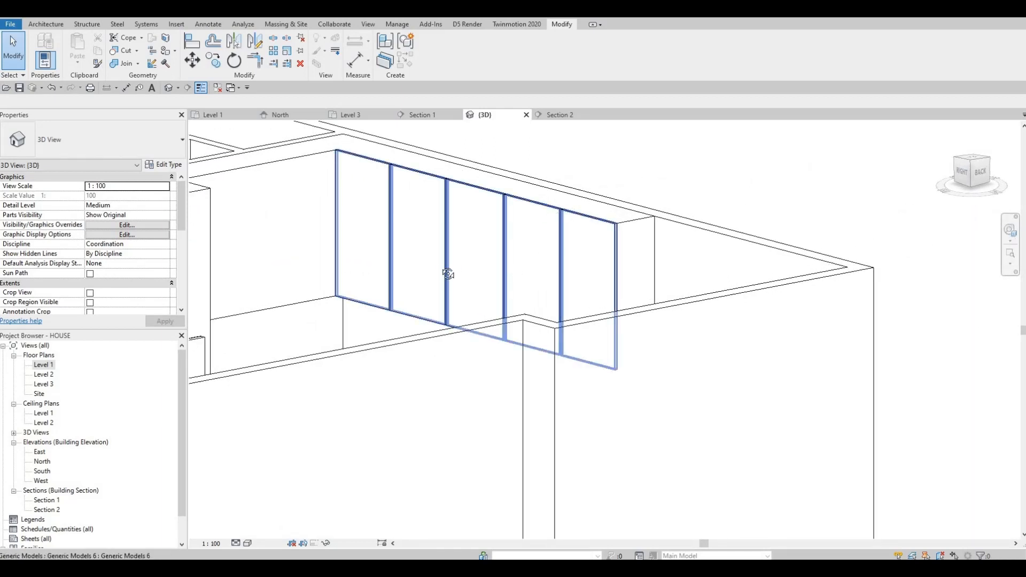
pyautogui.keyDown('shift'); pyautogui.moveTo(448, 274); pyautogui.dragTo(497, 300, button='middle'); pyautogui.keyUp('shift')
pyautogui.keyDown('shift'); pyautogui.moveTo(620, 236); pyautogui.dragTo(405, 298, button='middle'); pyautogui.keyUp('shift')
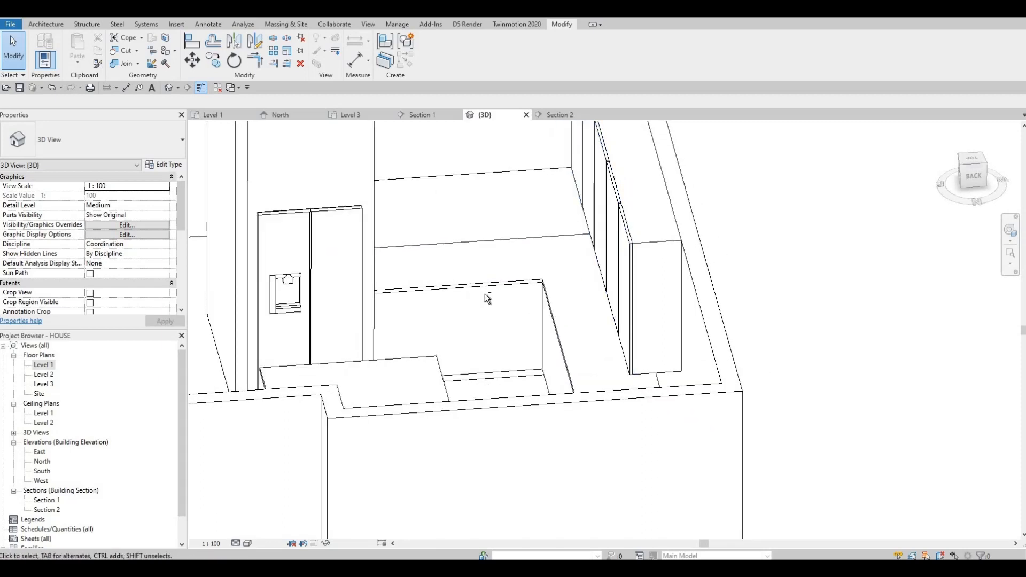
pyautogui.keyDown('shift'); pyautogui.moveTo(581, 317); pyautogui.dragTo(605, 226, button='middle'); pyautogui.keyUp('shift')
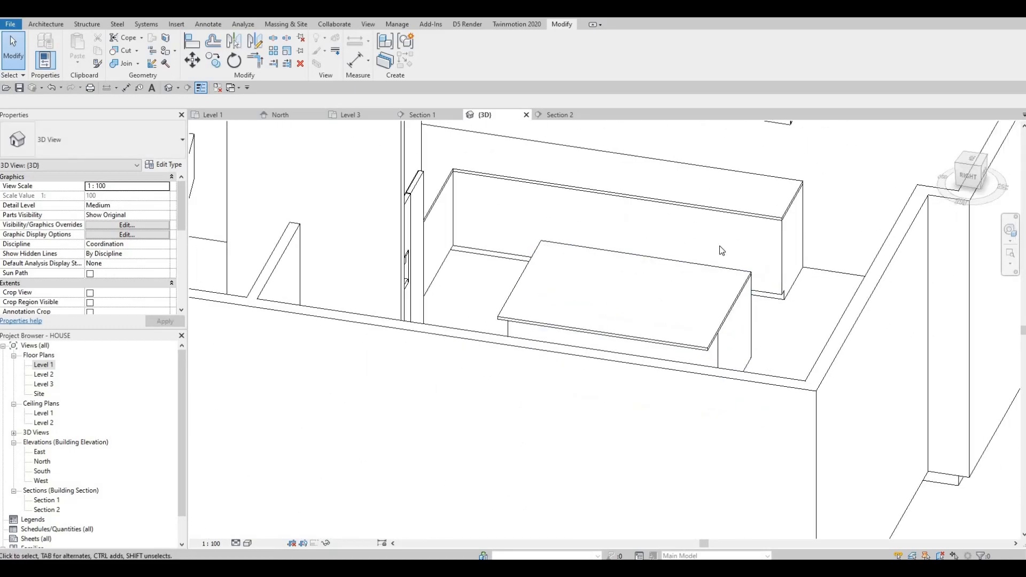
# - Open the Level 1 plan and reposition the Section 1 line slightly to the left
pyautogui.doubleClick(44, 365)
pyautogui.scroll(-4, 484, 391)
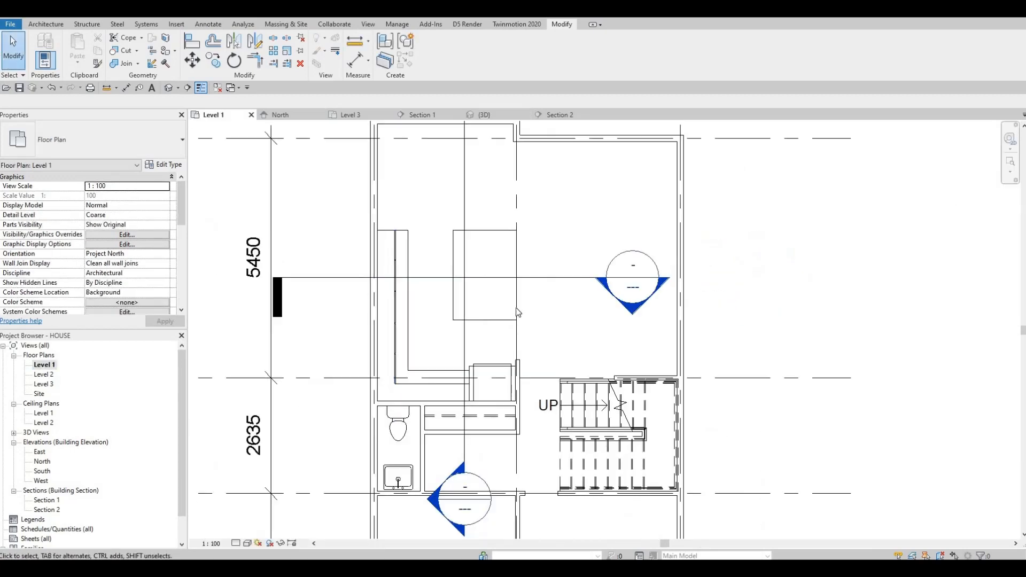
pyautogui.moveTo(518, 310); pyautogui.dragTo(572, 391, button='middle')
pyautogui.click(525, 299)
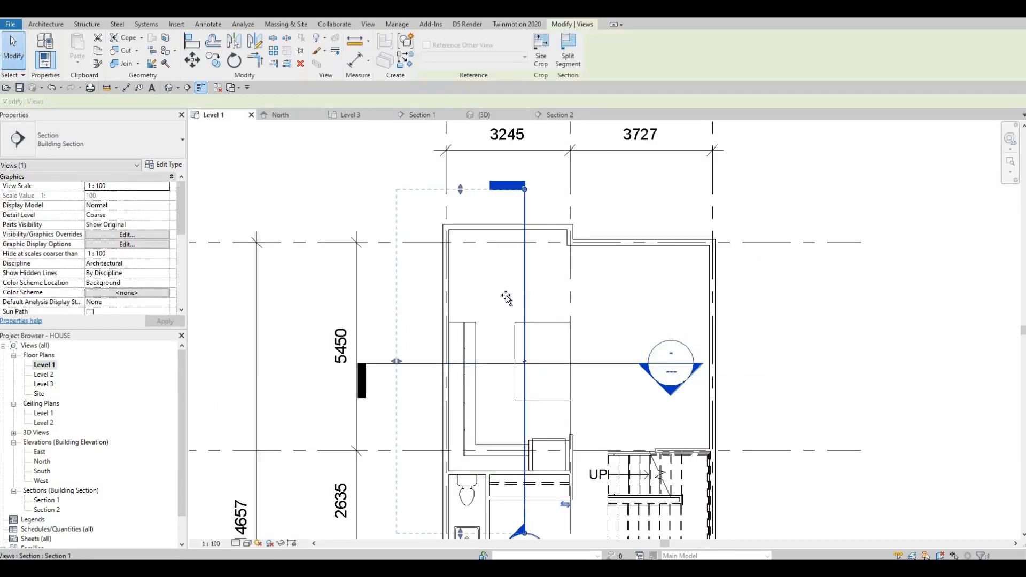
pyautogui.moveTo(505, 295); pyautogui.dragTo(487, 295)
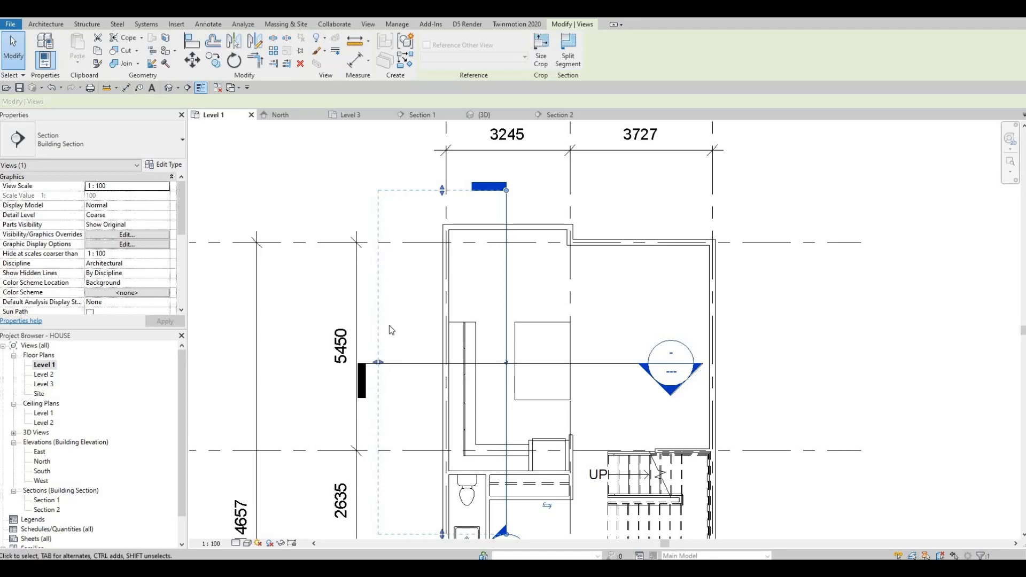
pyautogui.moveTo(470, 535); pyautogui.dragTo(499, 330, button='middle')
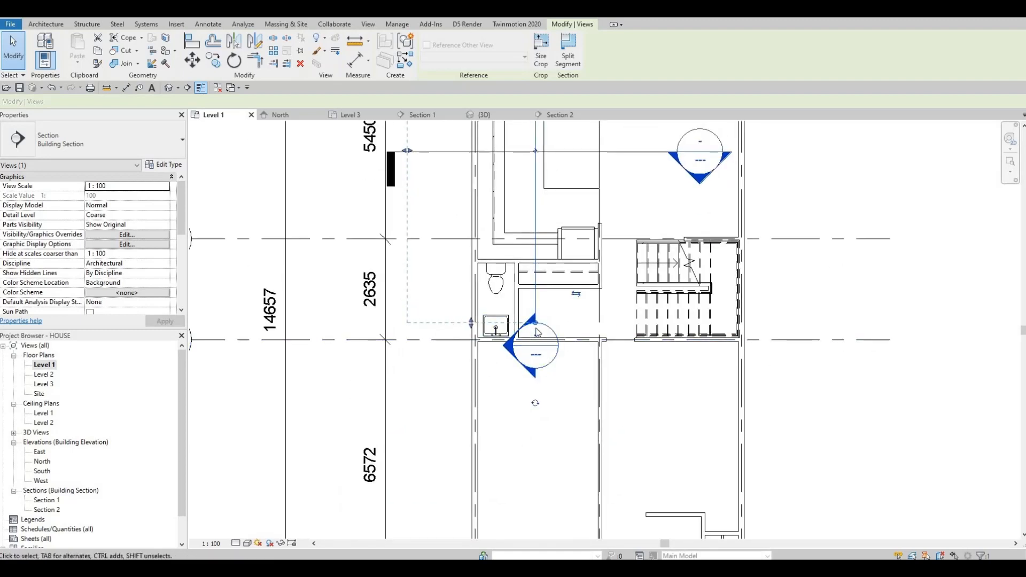
pyautogui.moveTo(531, 124); pyautogui.dragTo(518, 309, button='middle')
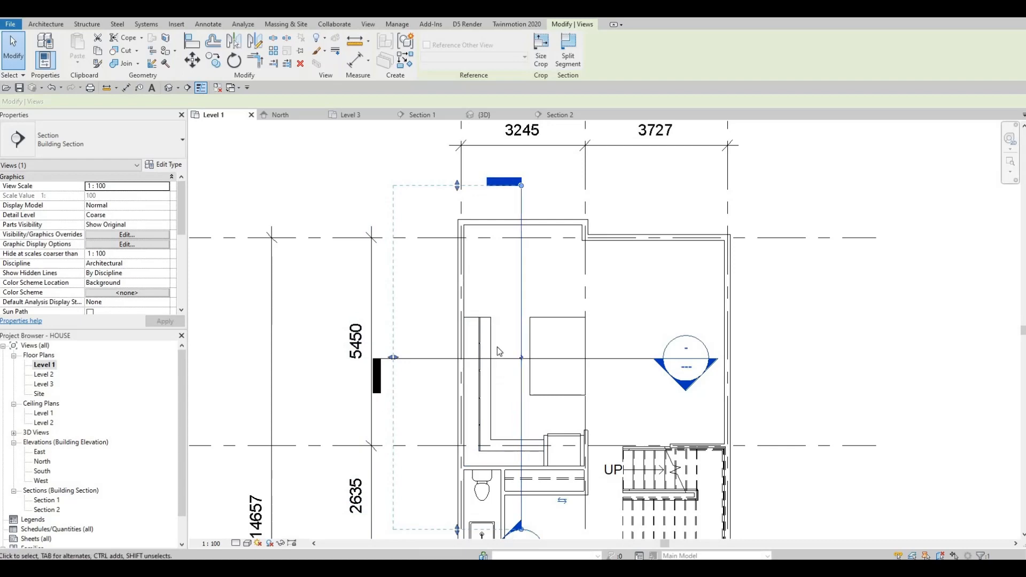
pyautogui.moveTo(477, 432); pyautogui.dragTo(479, 362, button='middle')
pyautogui.press('Escape')
pyautogui.press('Escape')
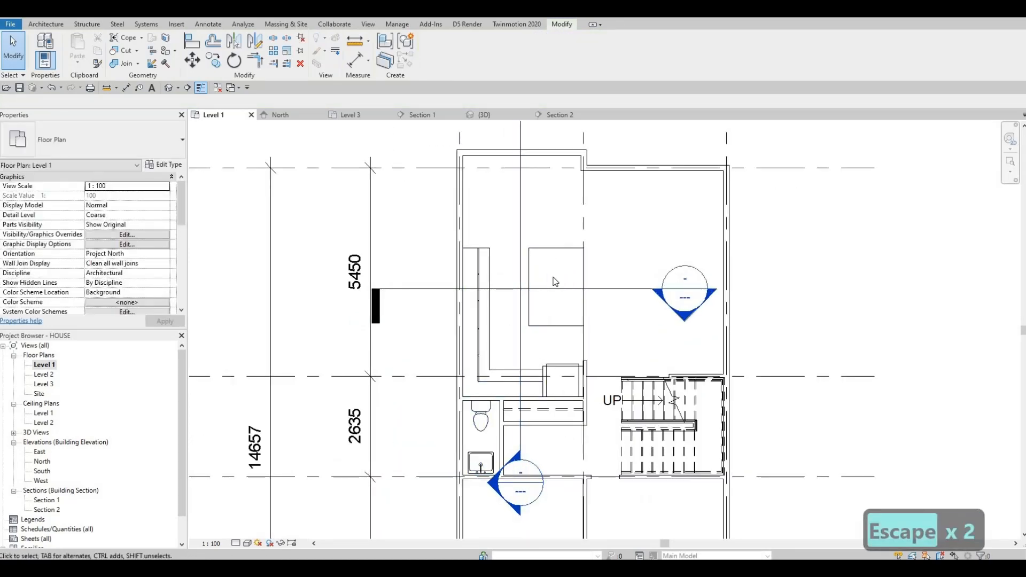
# - Open the Section 1 view and inspect the existing panel model and the area below it
pyautogui.doubleClick(491, 485)
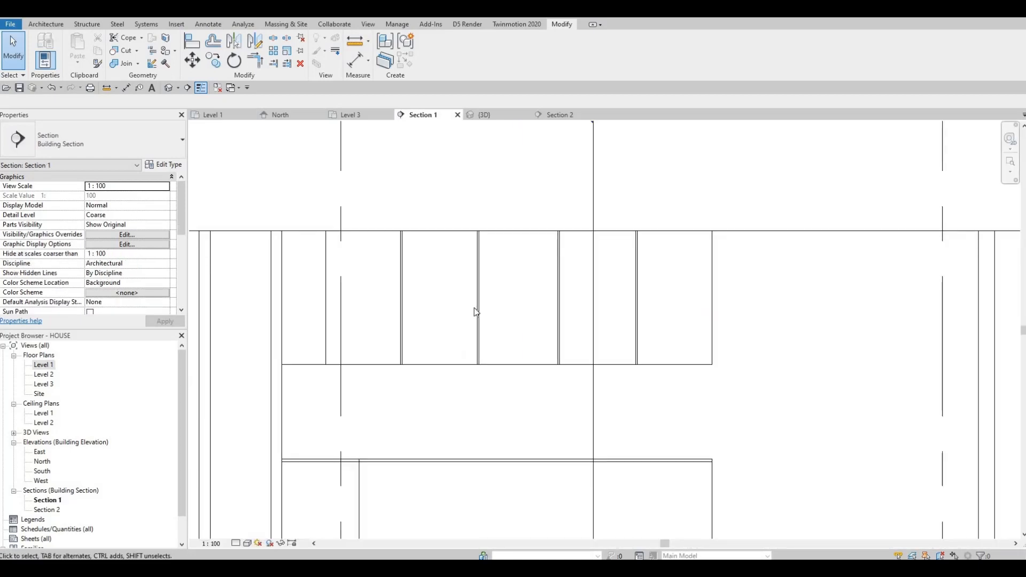
pyautogui.scroll(-2, 473, 309)
pyautogui.moveTo(472, 309); pyautogui.dragTo(471, 242, button='middle')
pyautogui.scroll(1, 402, 419)
pyautogui.moveTo(402, 419); pyautogui.dragTo(383, 451, button='middle')
pyautogui.scroll(1, 383, 450)
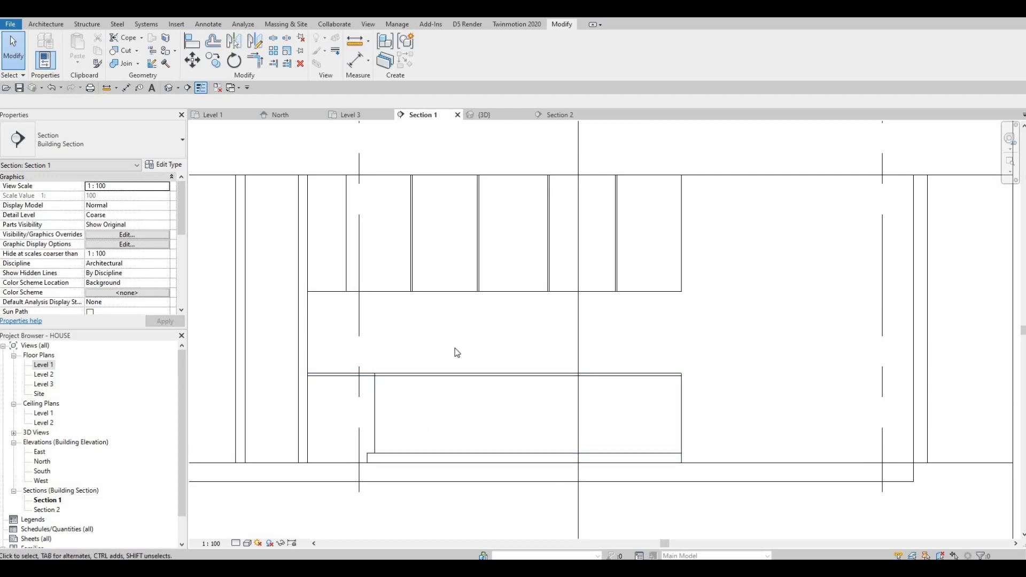
pyautogui.moveTo(402, 249); pyautogui.dragTo(400, 227, button='middle')
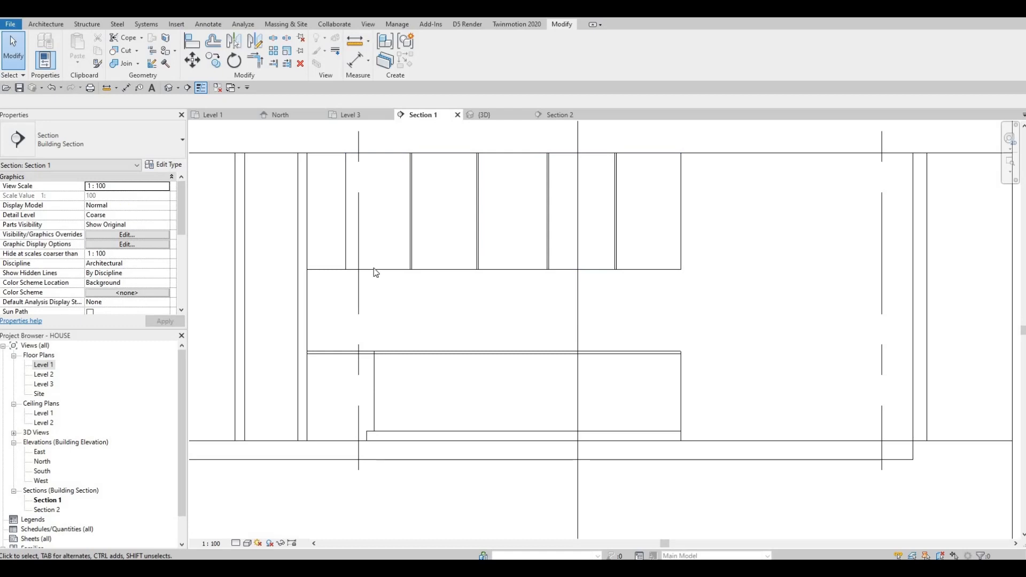
pyautogui.click(426, 300)
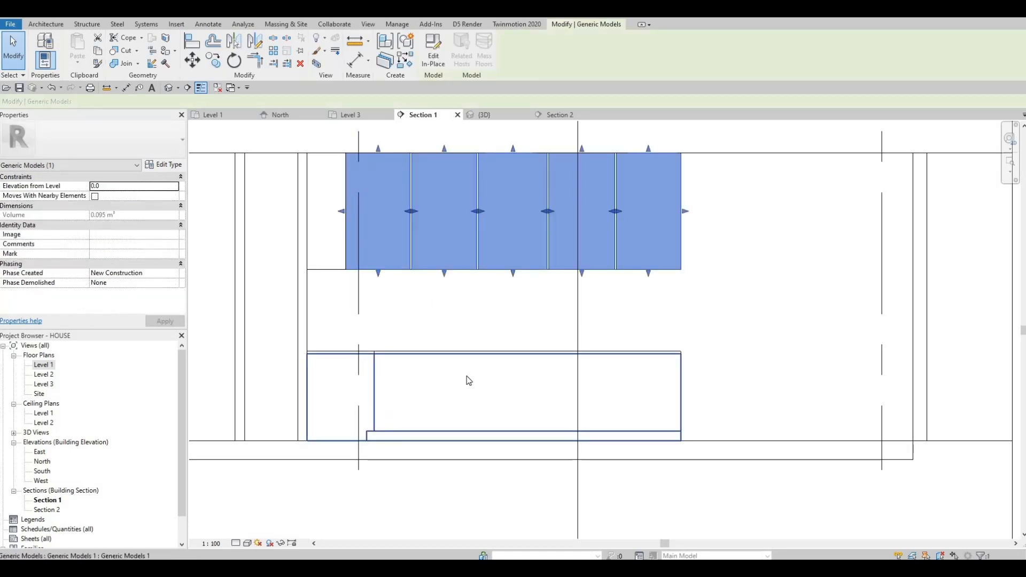
pyautogui.press('Escape')
pyautogui.press('Escape')
pyautogui.moveTo(477, 374)
pyautogui.mouseDown(button='middle')
pyautogui.moveTo(465, 374)
pyautogui.moveTo(454, 347)
pyautogui.mouseUp(button='middle')
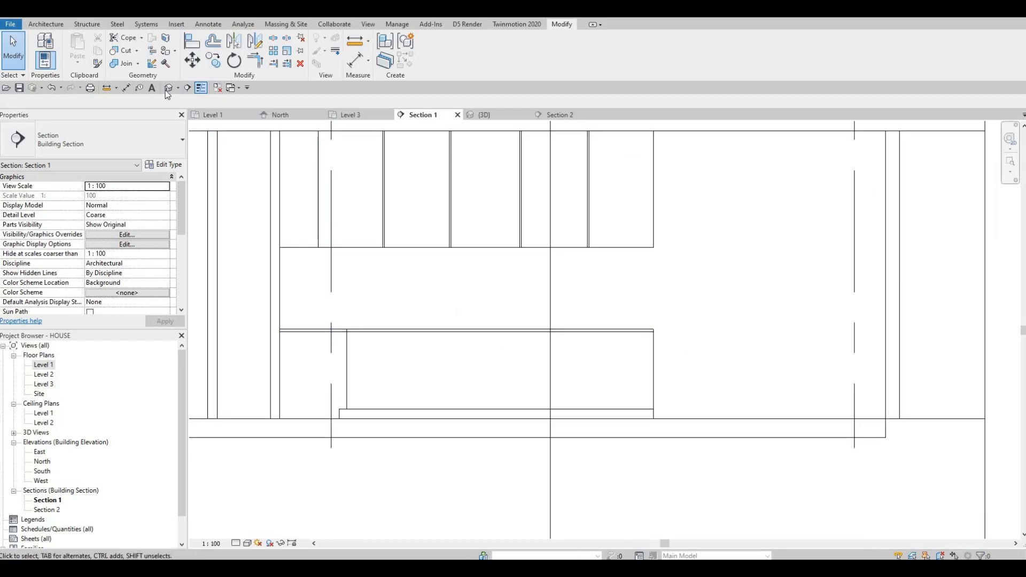
# - Start a new in-place model in the Generic Models category
pyautogui.click(46, 24)
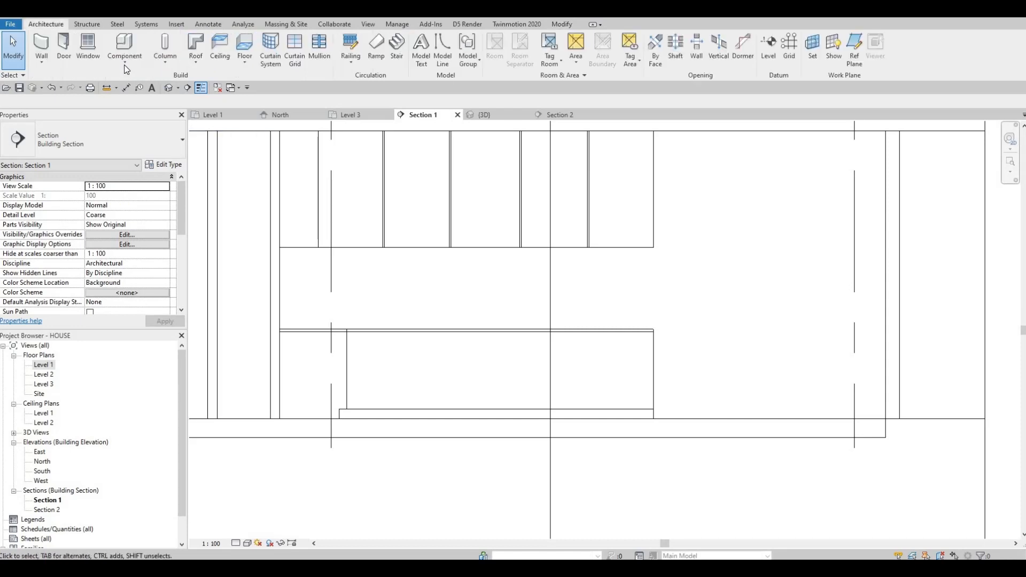
pyautogui.click(125, 57)
pyautogui.click(143, 106)
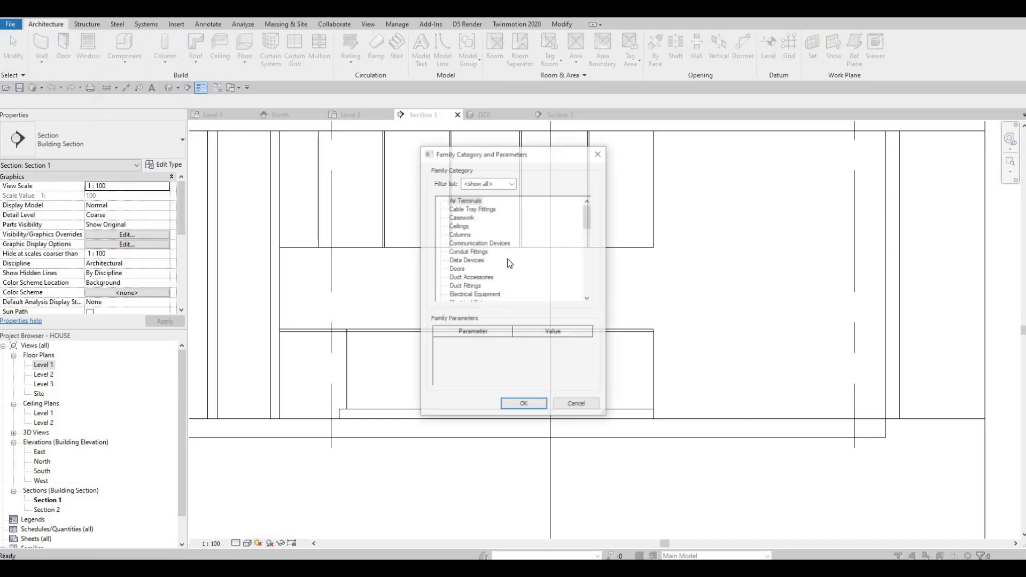
pyautogui.scroll(-4, 496, 256)
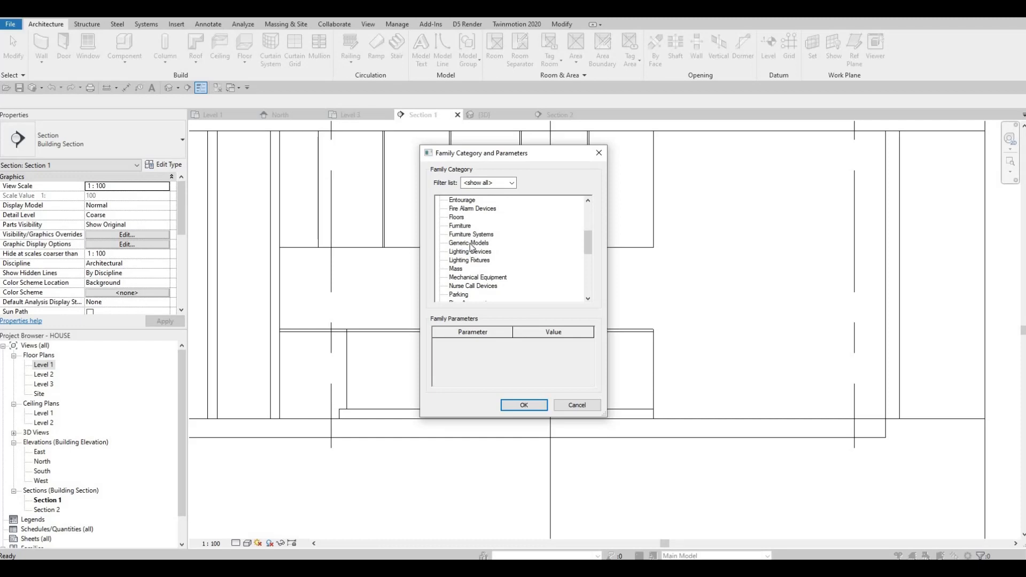
pyautogui.click(515, 406)
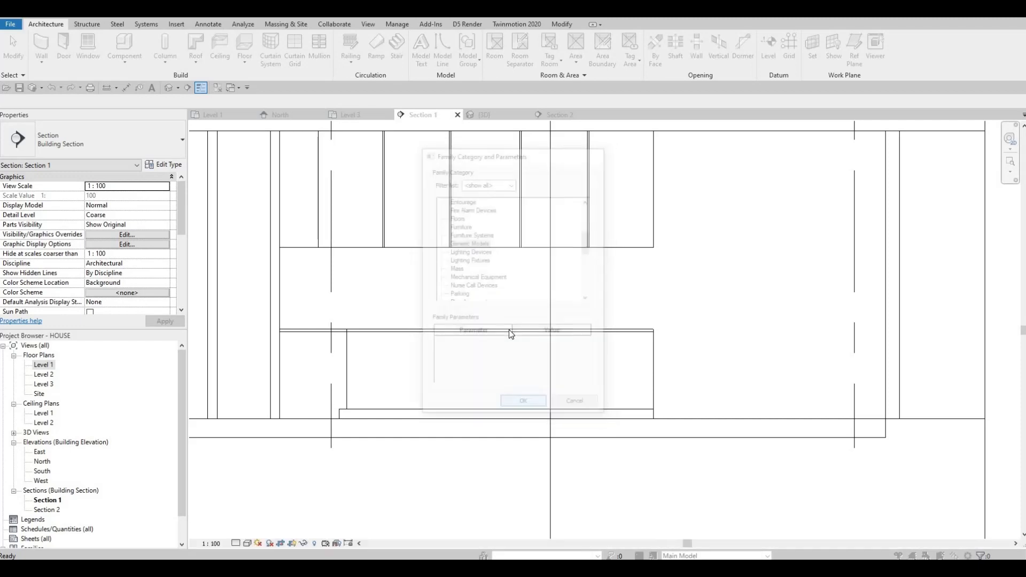
pyautogui.click(514, 306)
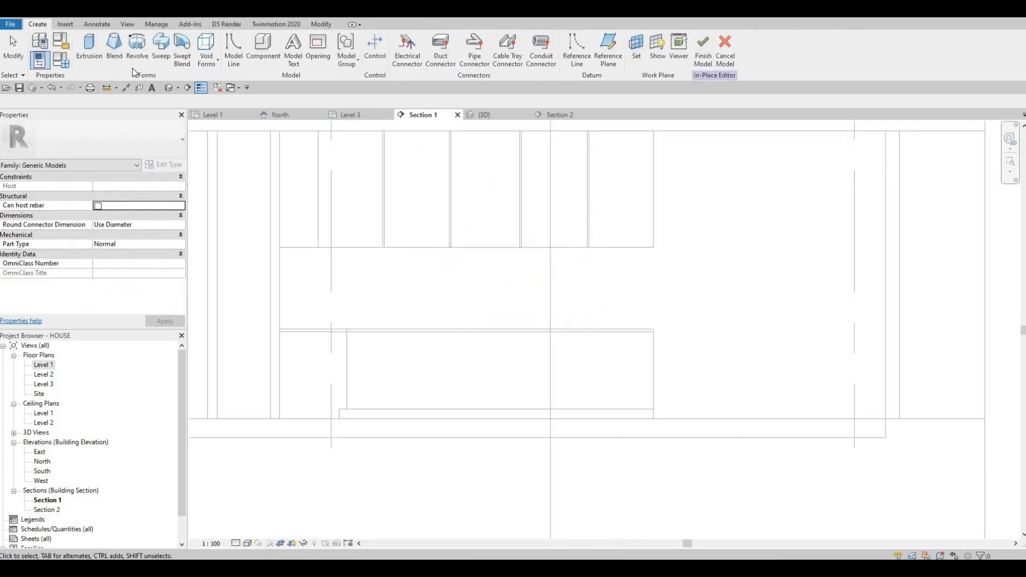
# - Start a solid extrusion and set its work plane by picking a plane in the section
pyautogui.click(91, 52)
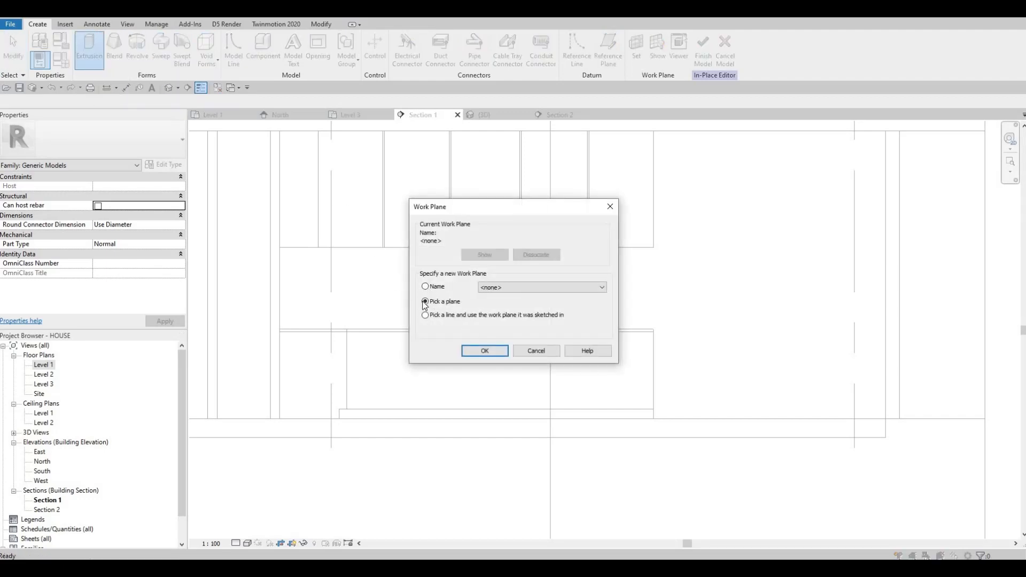
pyautogui.press('Return')
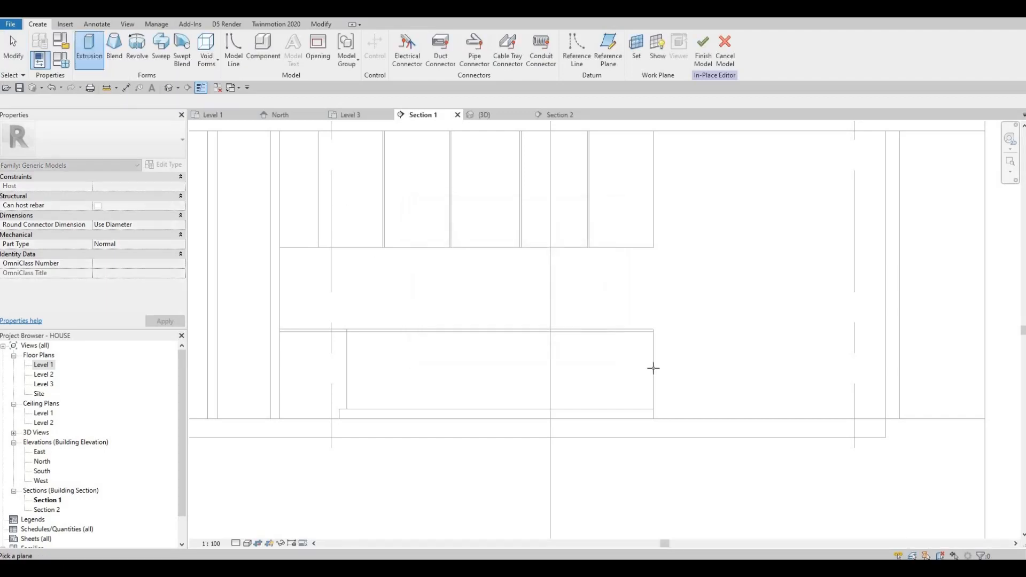
pyautogui.click(620, 364)
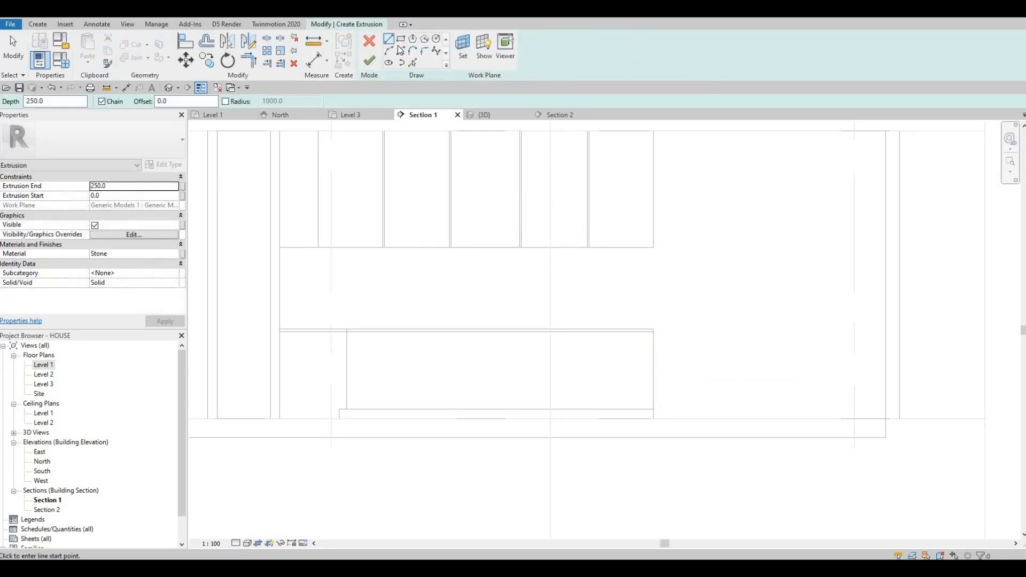
# - Sketch a rectangular extrusion profile spanning the opening below the existing panels
pyautogui.scroll(2, 298, 287)
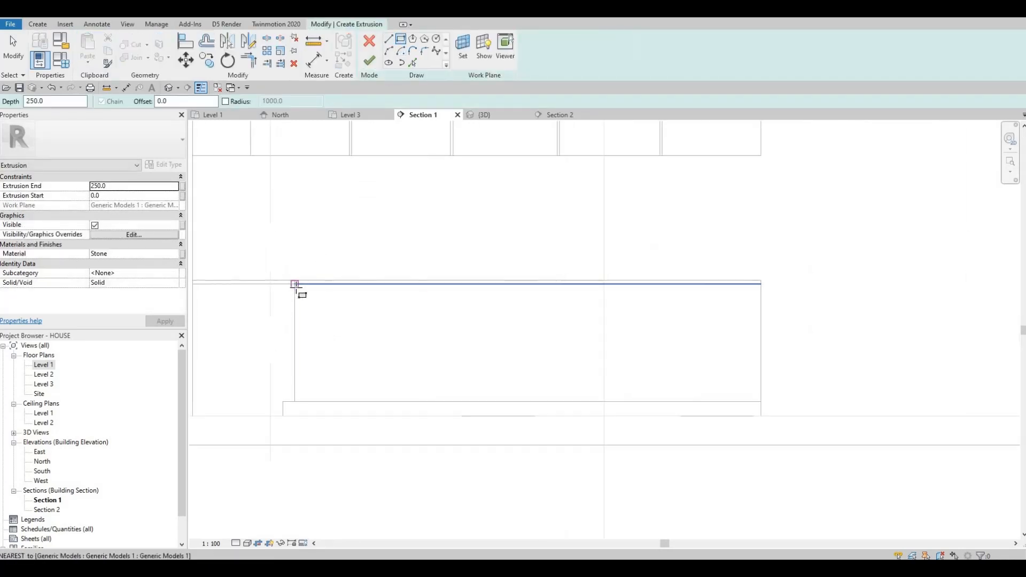
pyautogui.click(295, 284)
pyautogui.moveTo(457, 357); pyautogui.dragTo(332, 311, button='middle')
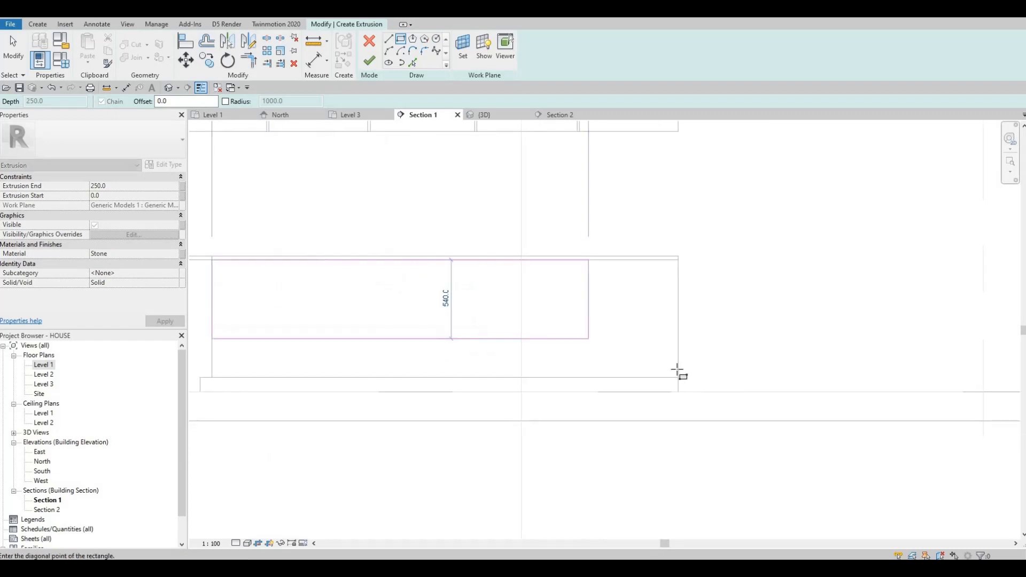
pyautogui.click(679, 377)
pyautogui.press('Escape')
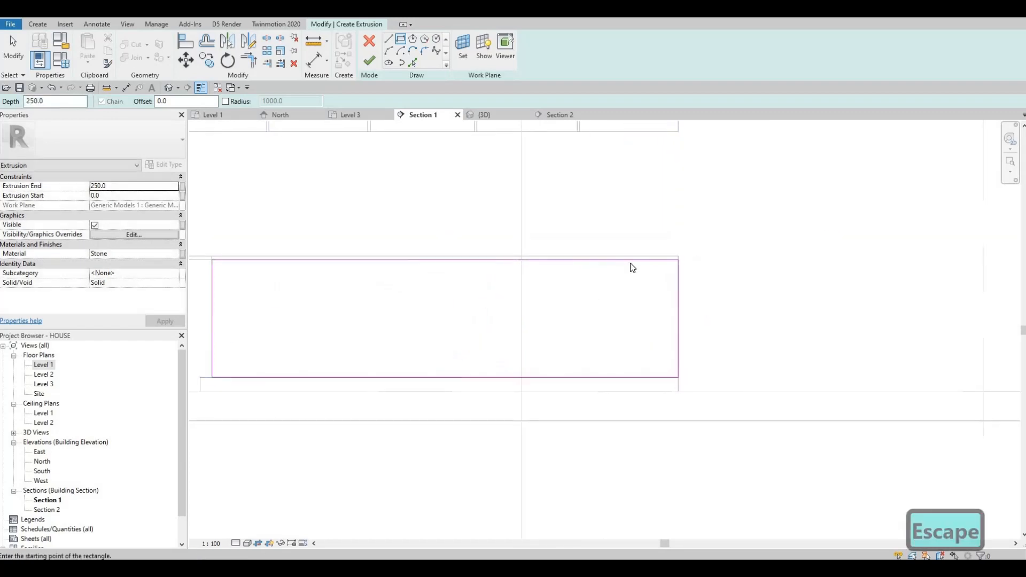
pyautogui.press('Escape')
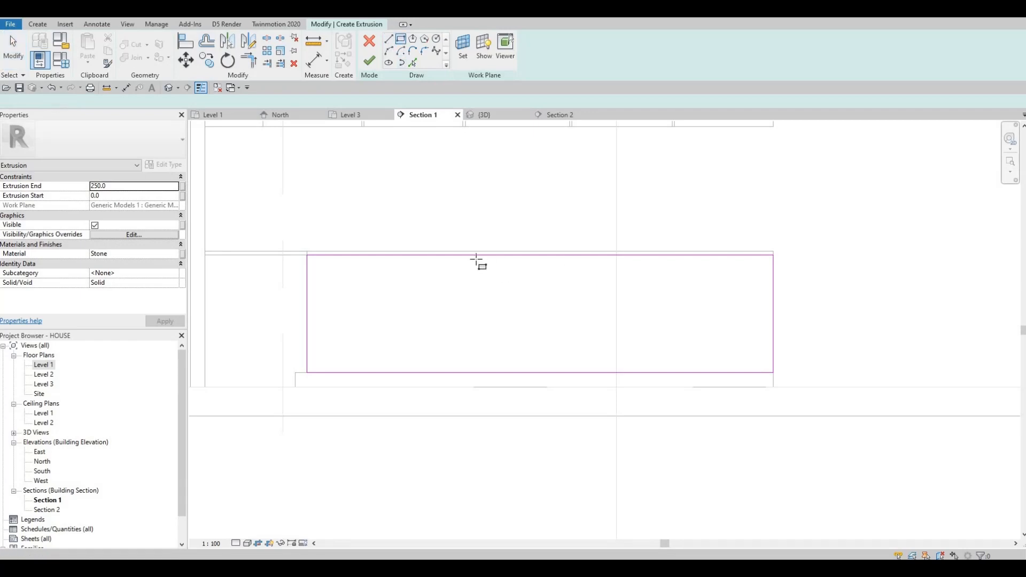
# - Draw a narrow vertical rectangle about 760 mm high through the middle of the profile as a divider
pyautogui.press('Return')
pyautogui.scroll(3, 495, 243)
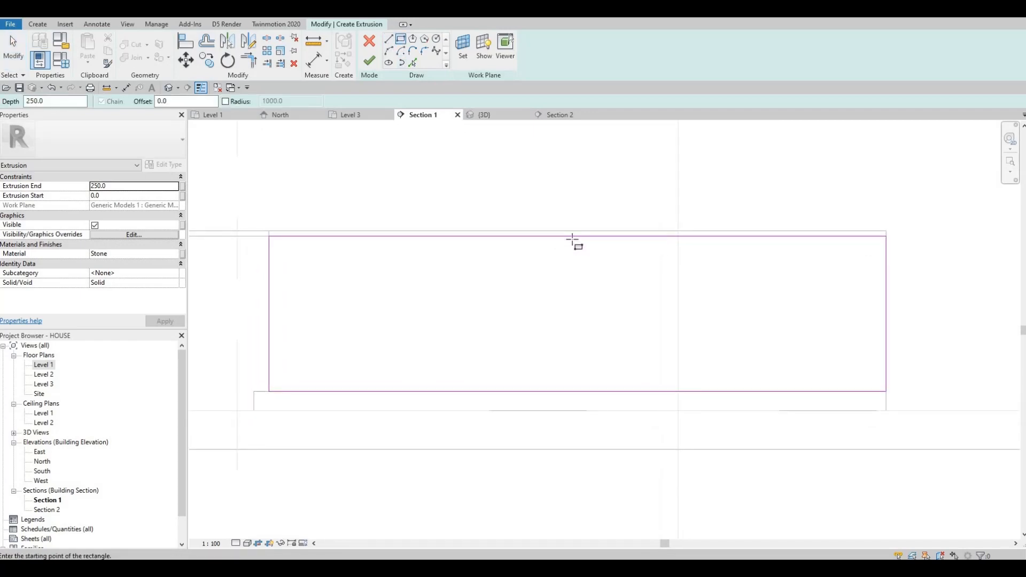
pyautogui.click(580, 239)
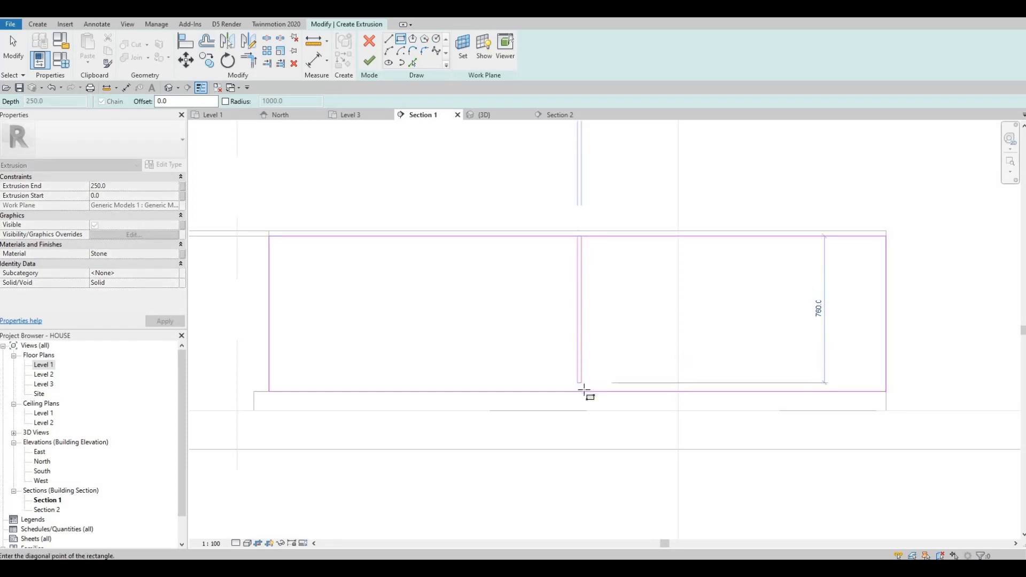
pyautogui.click(583, 391)
pyautogui.press('Escape')
pyautogui.press('Escape')
pyautogui.press('Escape')
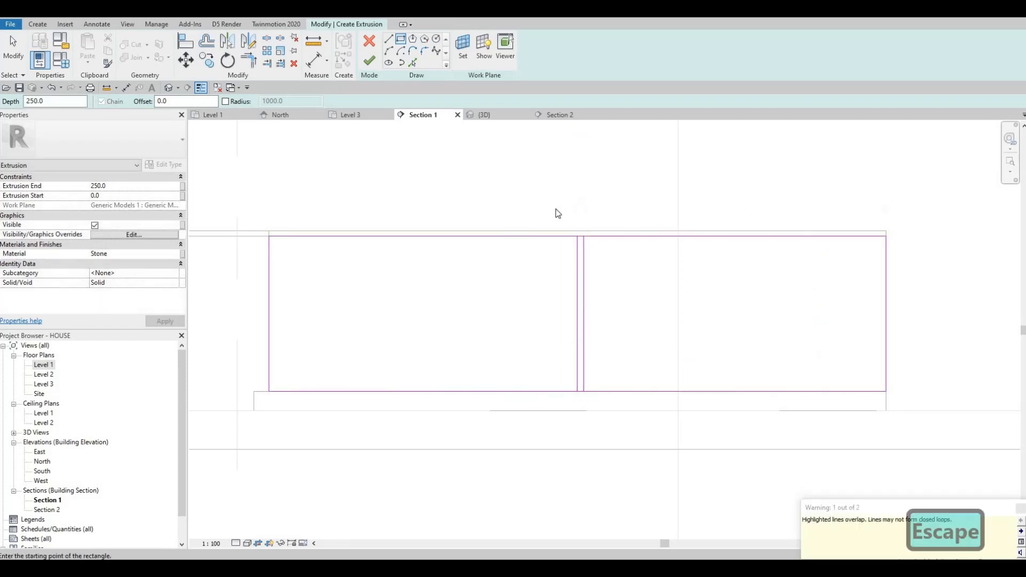
# - Select the divider rectangle and nudge it slightly to the left
pyautogui.moveTo(556, 208); pyautogui.dragTo(594, 424)
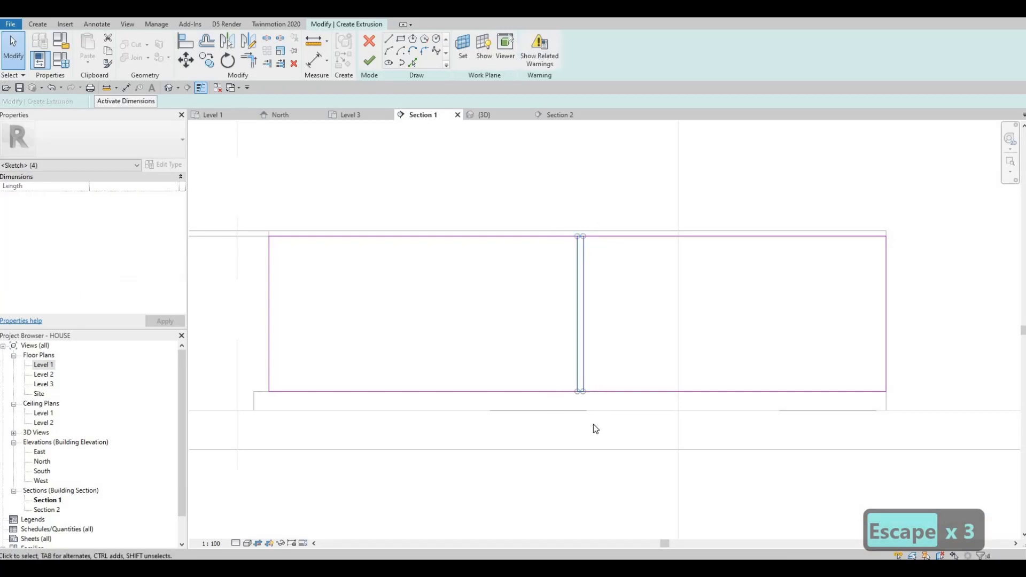
pyautogui.press('Left')
pyautogui.press('Left')
pyautogui.press('Escape')
# - Set the width of the divider rectangle to 15 mm using its temporary dimension
pyautogui.scroll(4, 565, 257)
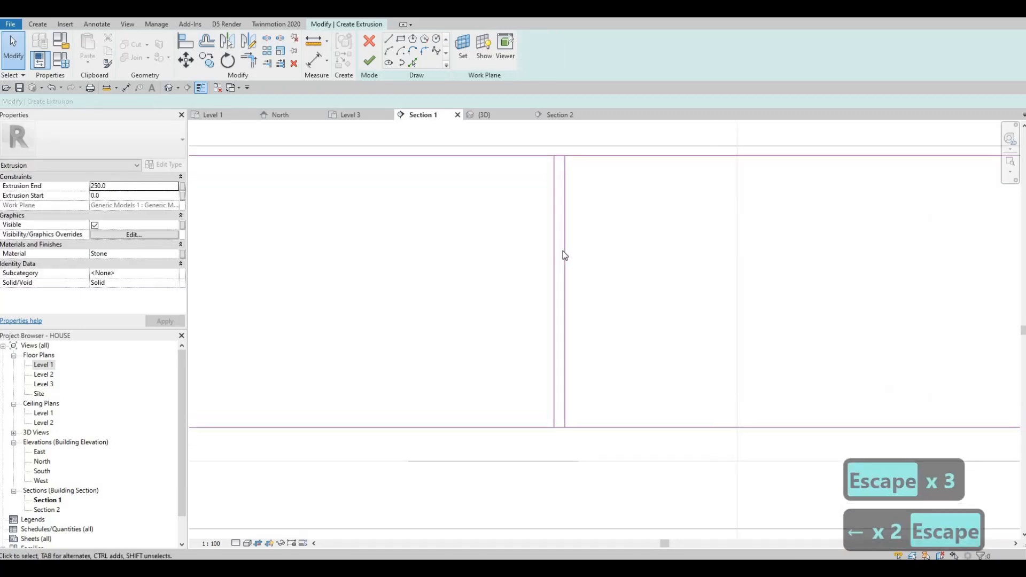
pyautogui.click(565, 282)
pyautogui.scroll(-1, 559, 470)
pyautogui.scroll(1, 554, 455)
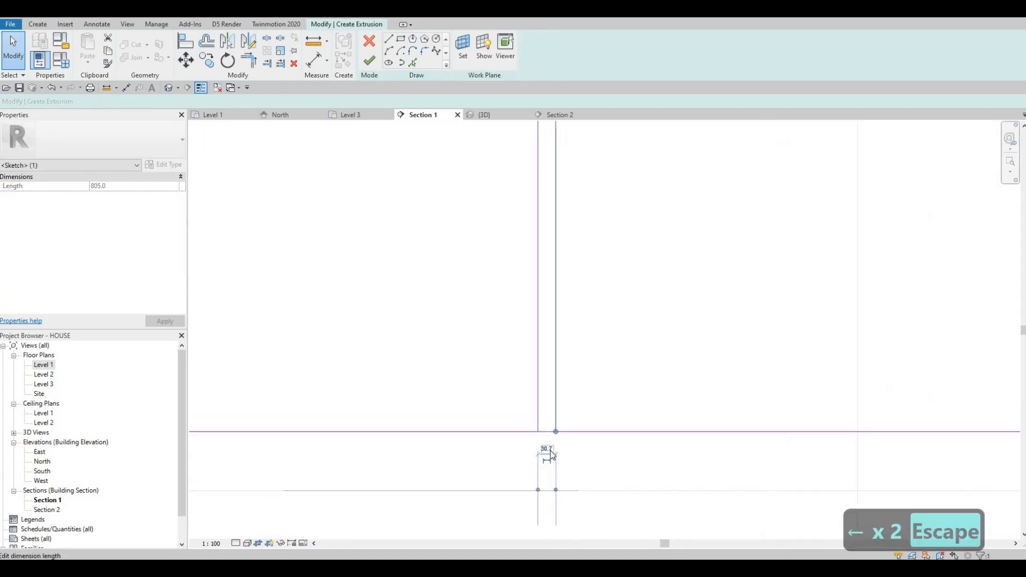
pyautogui.click(552, 452)
pyautogui.write('15')
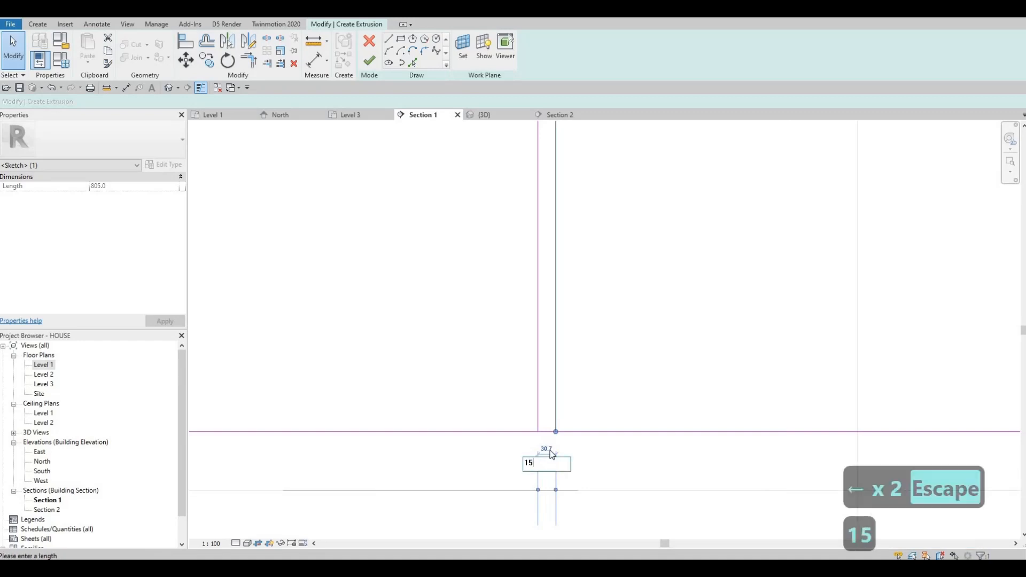
pyautogui.press('Return')
pyautogui.press('Escape')
pyautogui.press('Escape')
# - Select the divider rectangle and nudge it one step to the right
pyautogui.scroll(-3, 545, 321)
pyautogui.scroll(3, 552, 281)
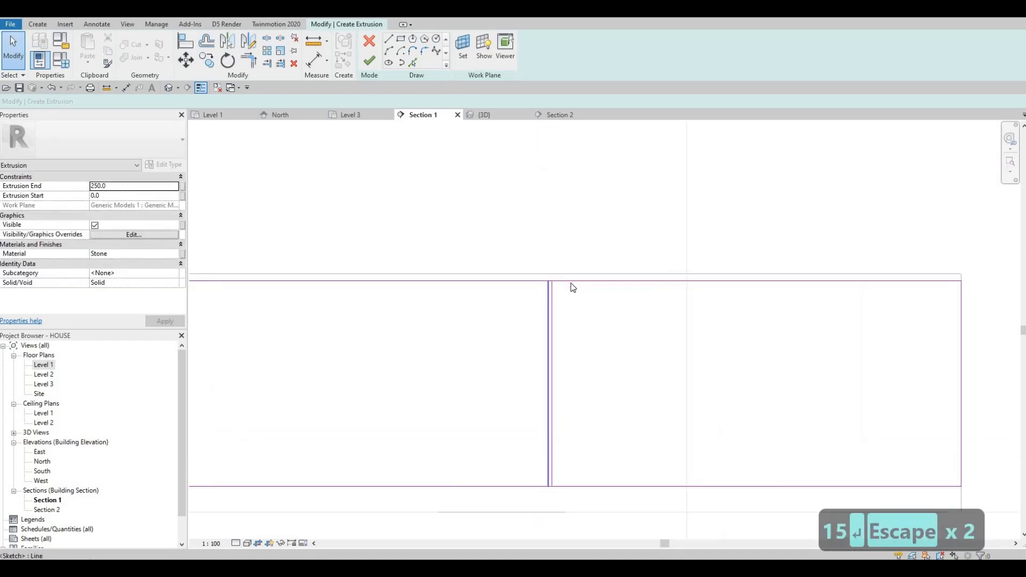
pyautogui.click(534, 282)
pyautogui.press('Escape')
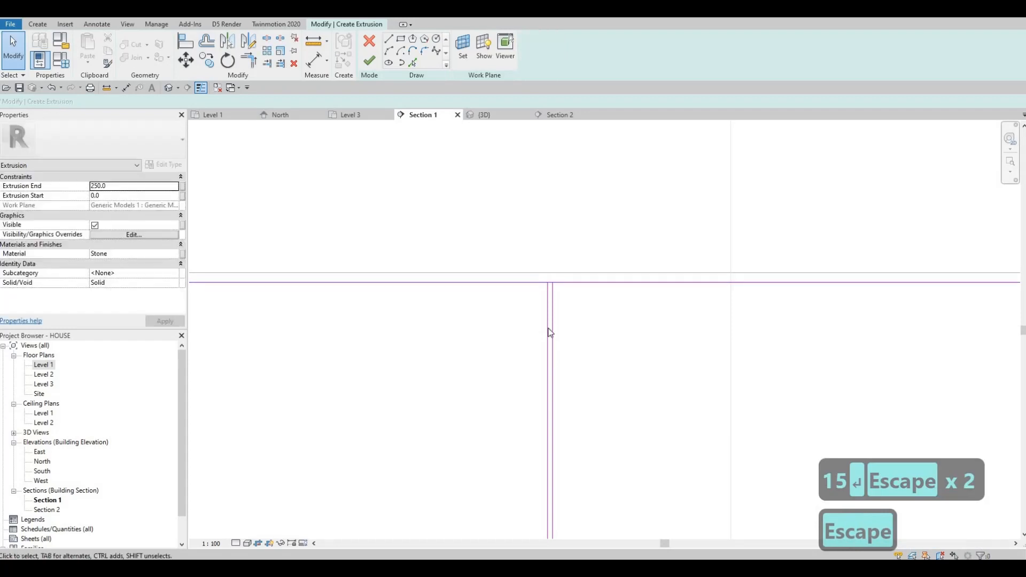
pyautogui.scroll(-3, 540, 299)
pyautogui.moveTo(556, 489); pyautogui.dragTo(557, 490)
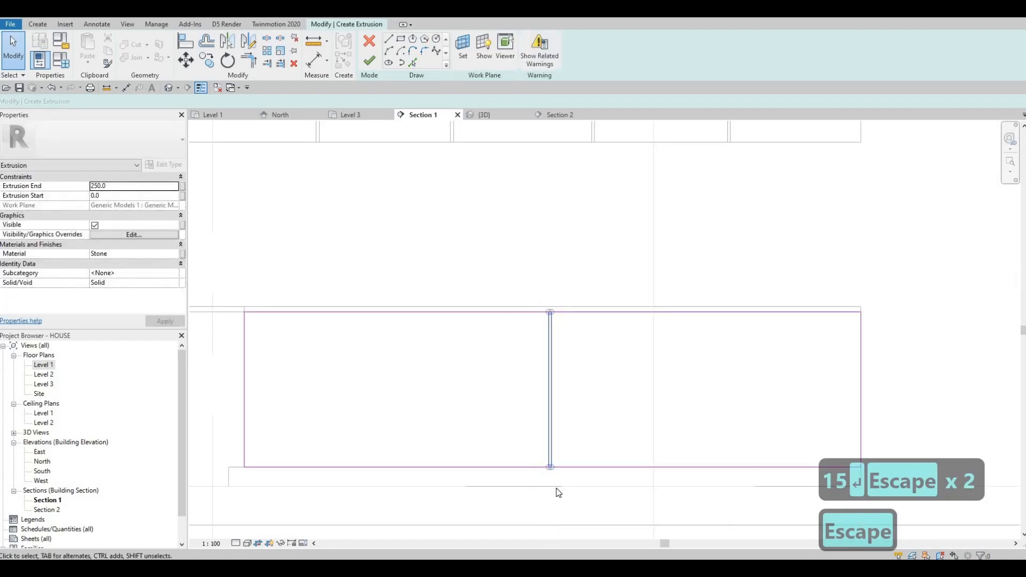
pyautogui.press('Right')
pyautogui.press('Escape')
pyautogui.press('Escape')
# - Delete the short top and bottom lines of the divider, leaving a pair of vertical lines
pyautogui.scroll(4, 543, 232)
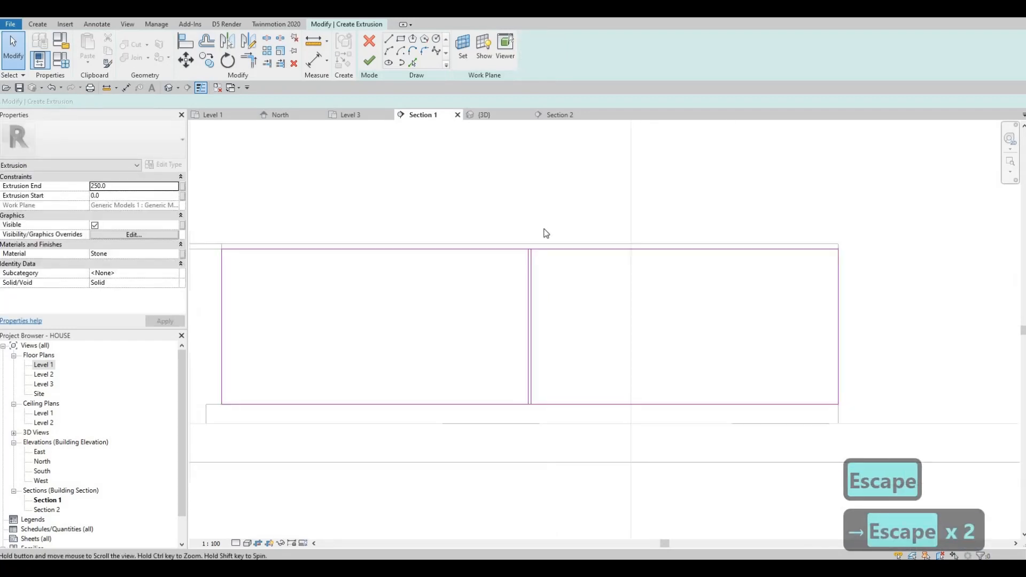
pyautogui.moveTo(462, 195); pyautogui.dragTo(600, 307)
pyautogui.press('Delete')
pyautogui.moveTo(572, 451); pyautogui.dragTo(540, 386, button='middle')
pyautogui.scroll(-3, 539, 383)
pyautogui.moveTo(526, 473); pyautogui.dragTo(512, 348, button='middle')
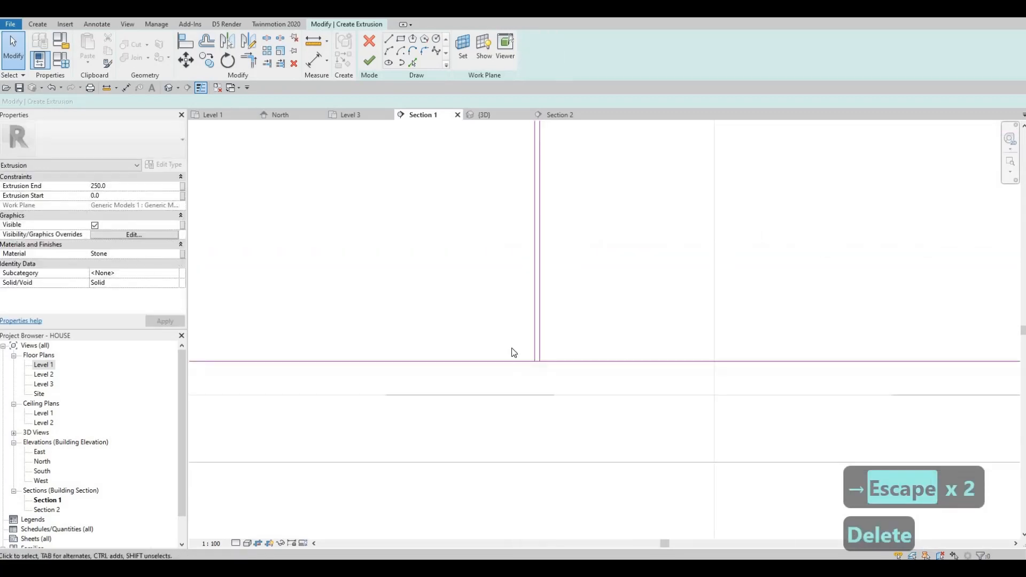
pyautogui.press('Delete')
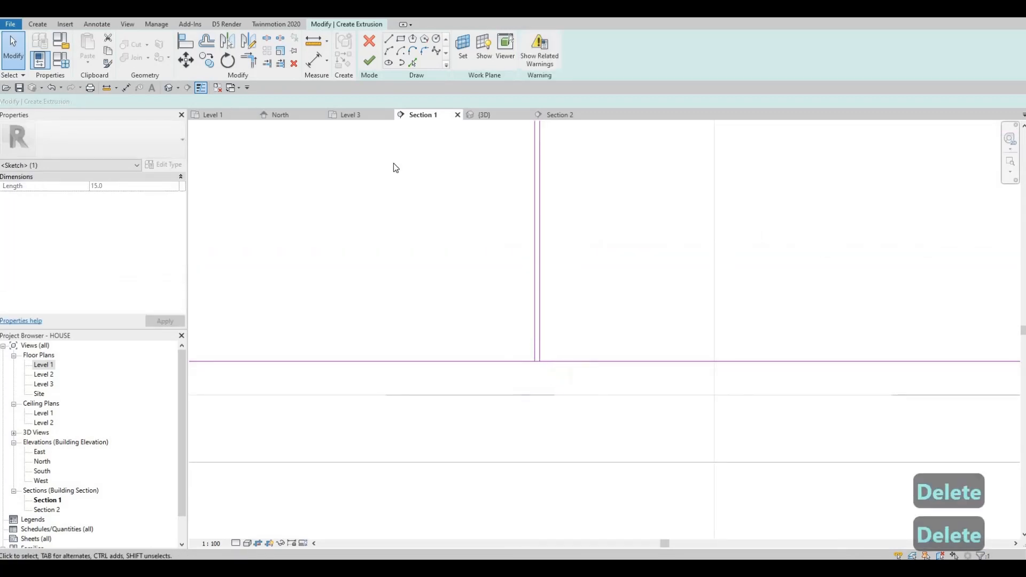
# - Copy the divider line pair four times across the profile with the Multiple option to form more panels
pyautogui.scroll(-2, 539, 362)
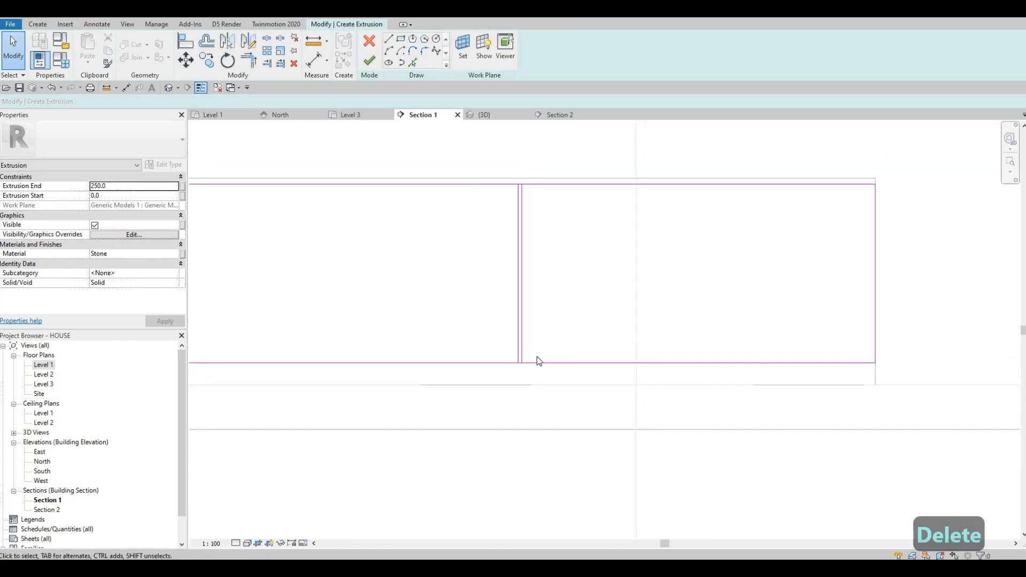
pyautogui.moveTo(475, 150); pyautogui.dragTo(548, 420)
pyautogui.scroll(-1, 378, 138)
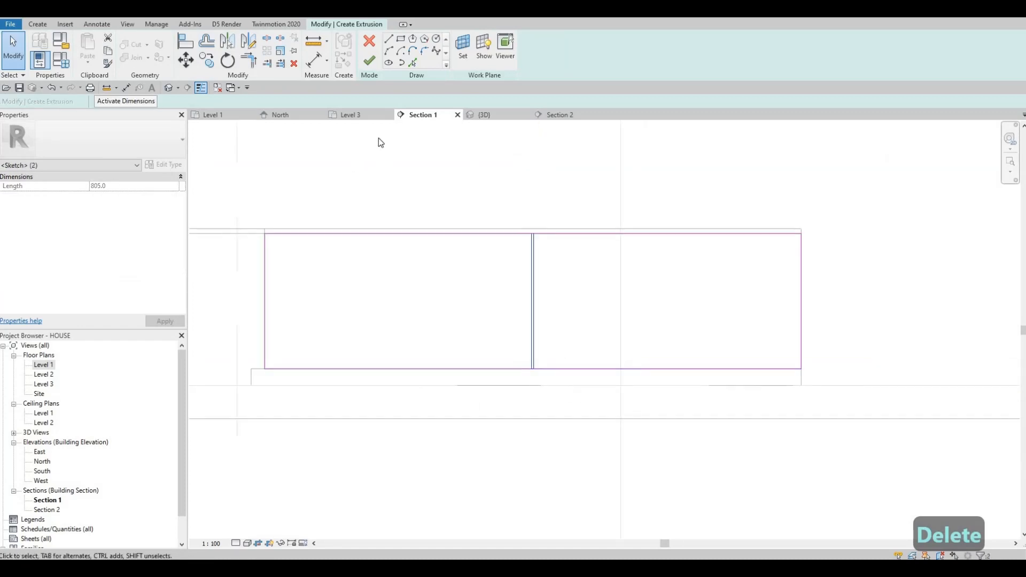
pyautogui.click(410, 49)
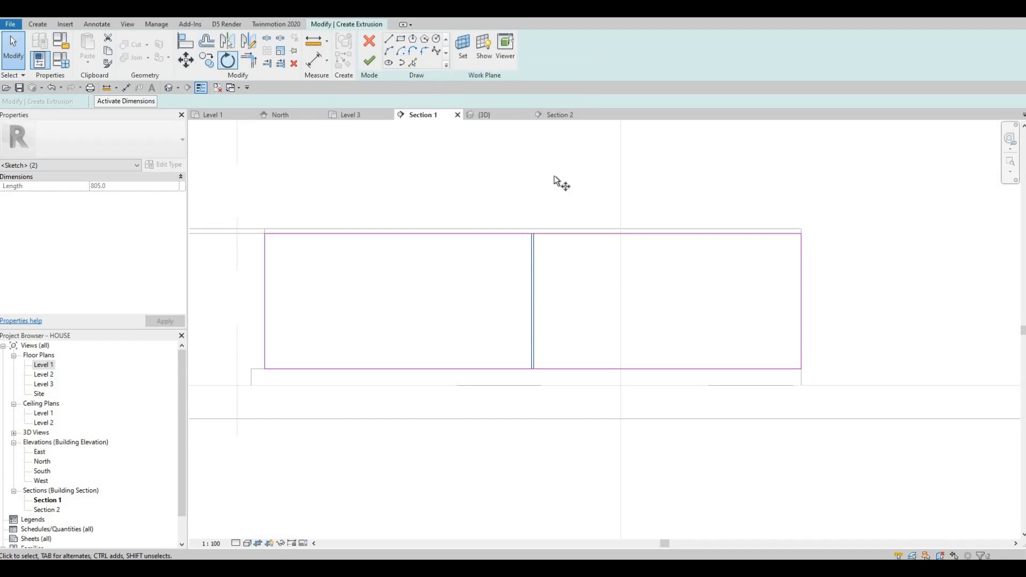
pyautogui.press('c')
pyautogui.press('o')
pyautogui.scroll(2, 560, 275)
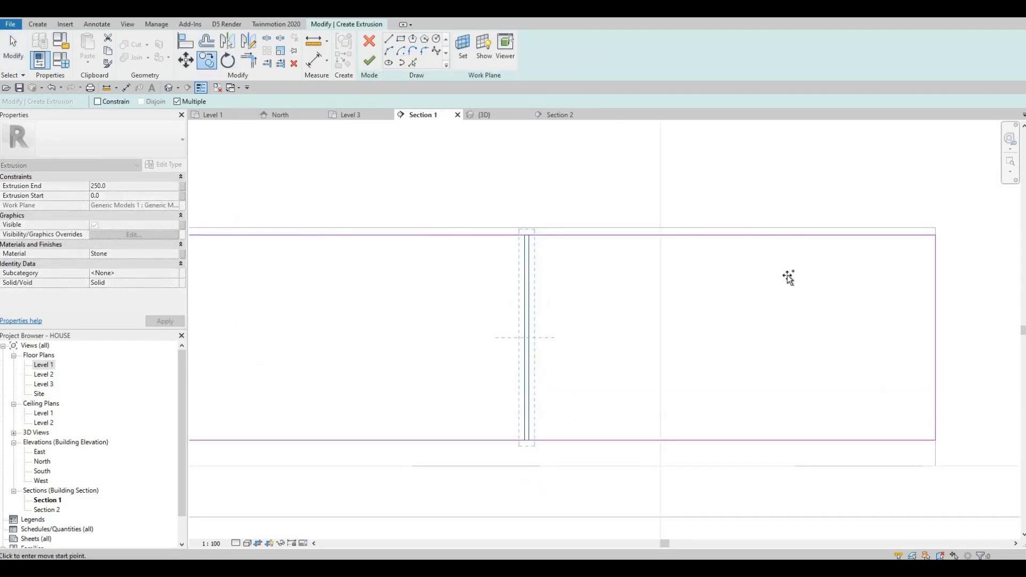
pyautogui.click(789, 277)
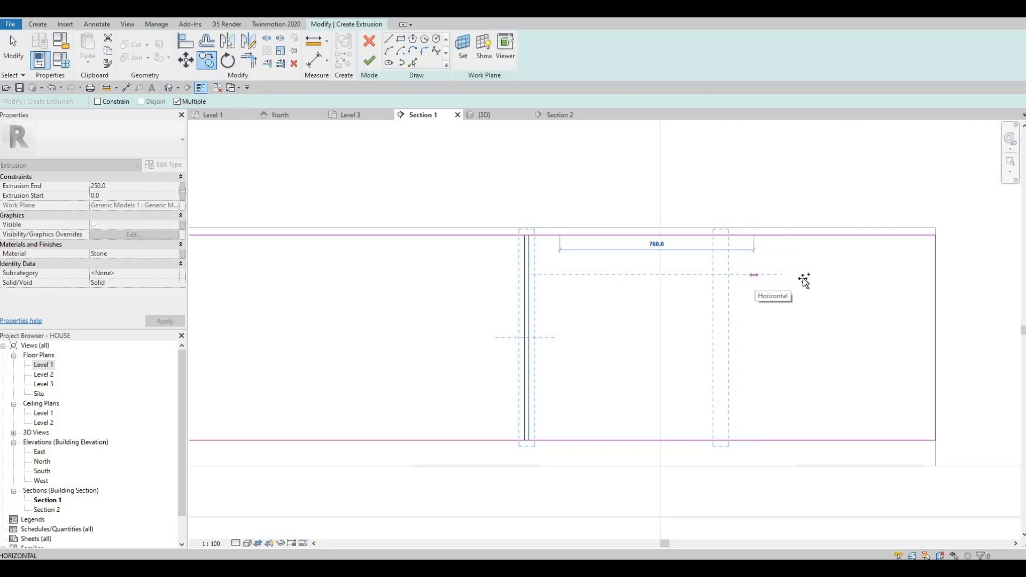
pyautogui.scroll(-2, 812, 281)
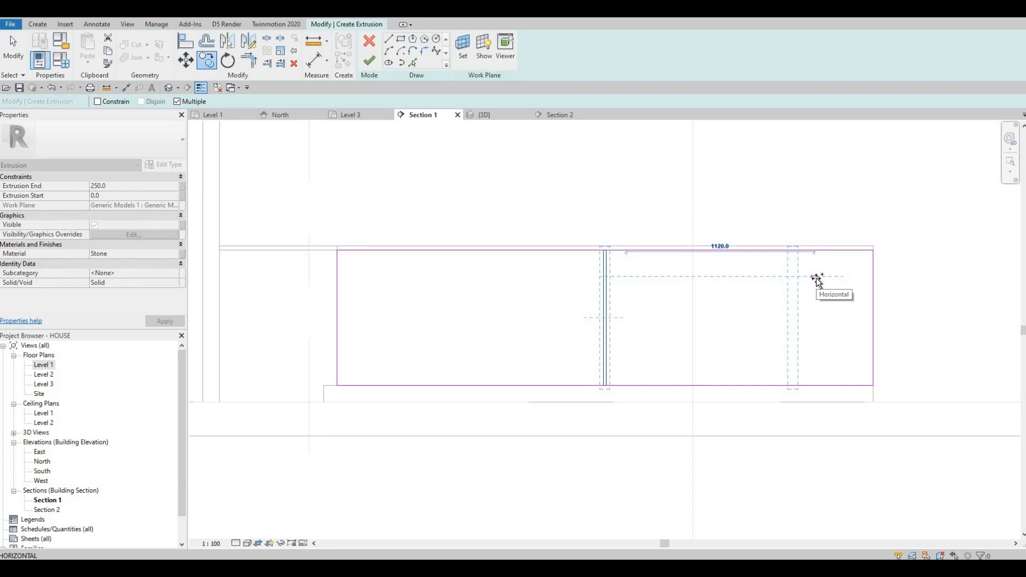
pyautogui.click(749, 283)
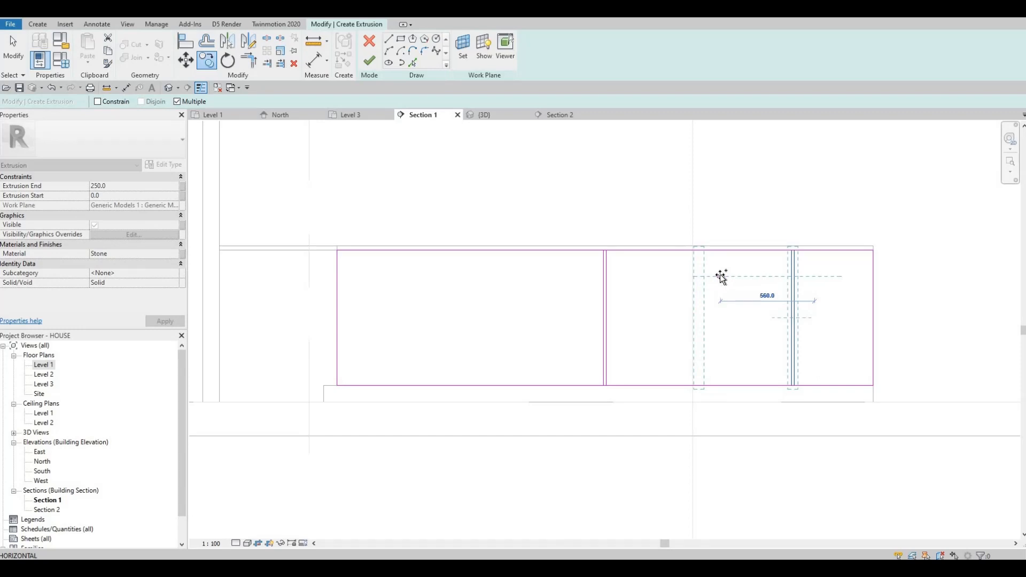
pyautogui.click(721, 276)
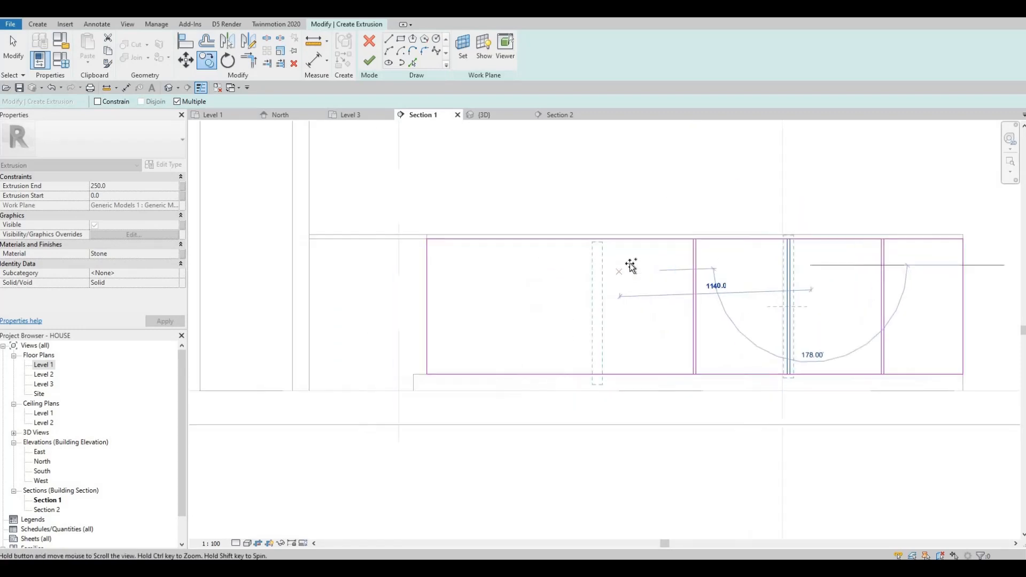
pyautogui.moveTo(533, 277); pyautogui.dragTo(623, 266, button='middle')
pyautogui.click(565, 265)
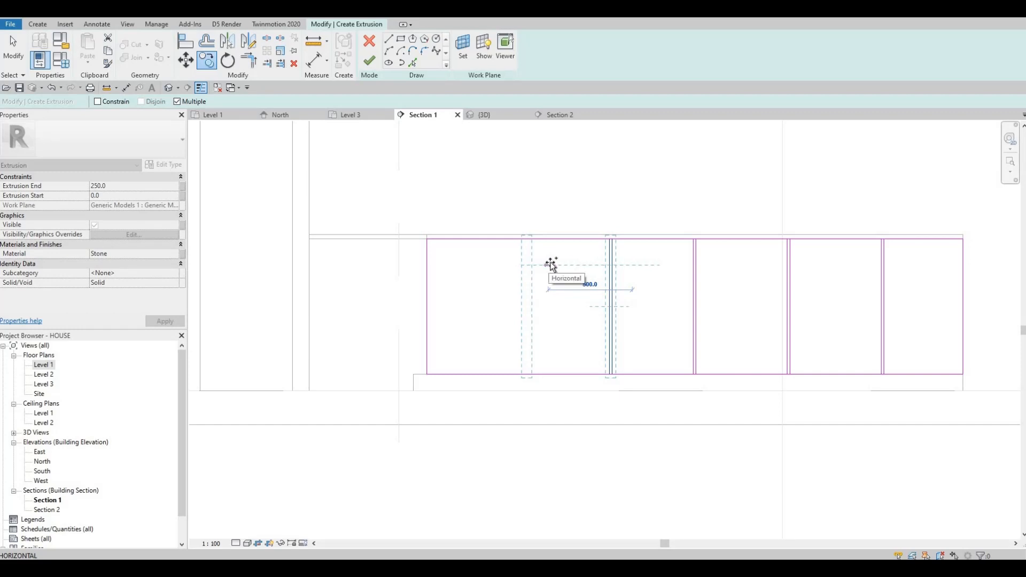
pyautogui.click(496, 259)
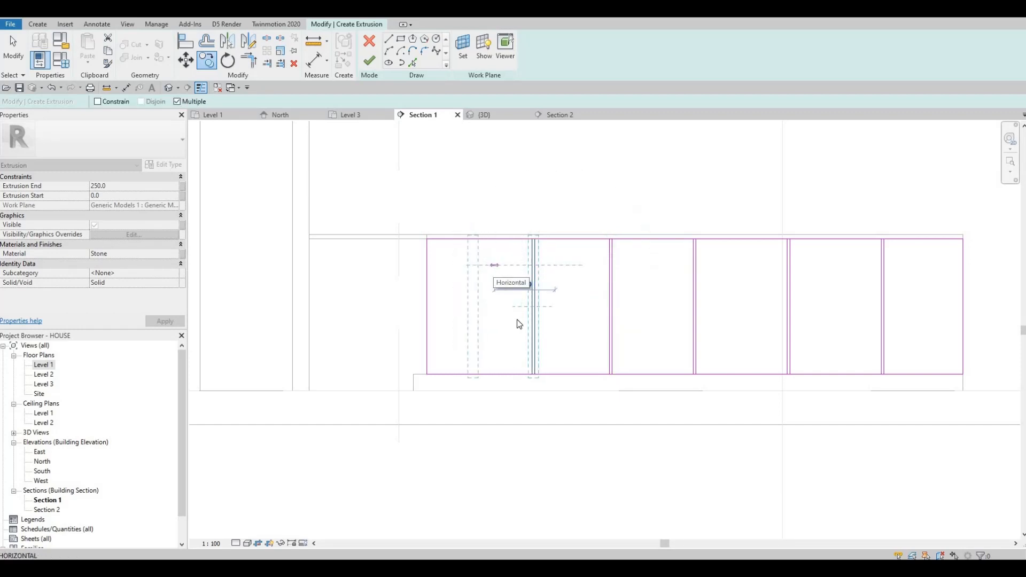
pyautogui.press('Escape')
# - Select the first divider pair and nudge it sideways to balance the panel widths
pyautogui.scroll(-2, 576, 316)
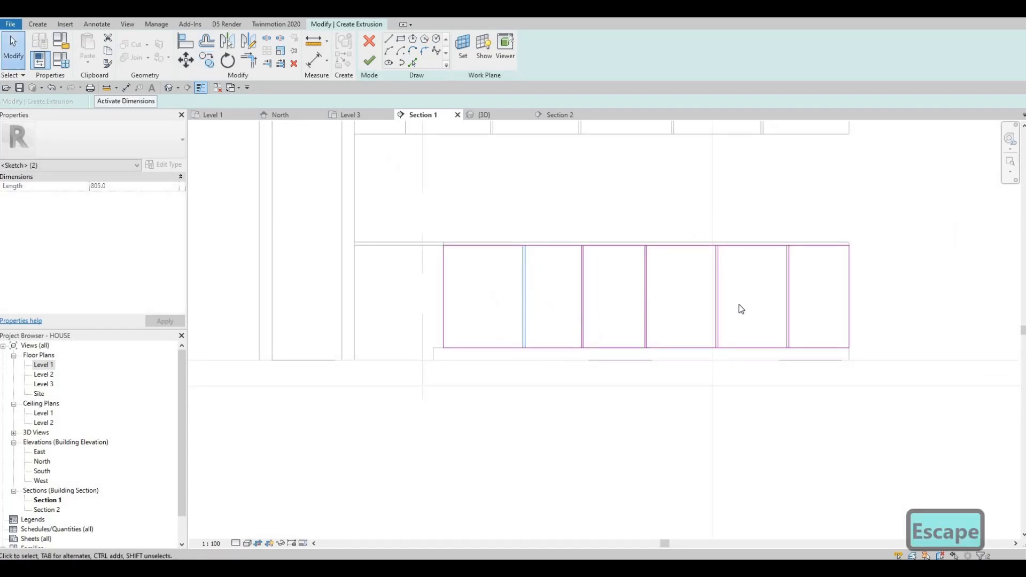
pyautogui.moveTo(501, 220); pyautogui.dragTo(518, 213, button='middle')
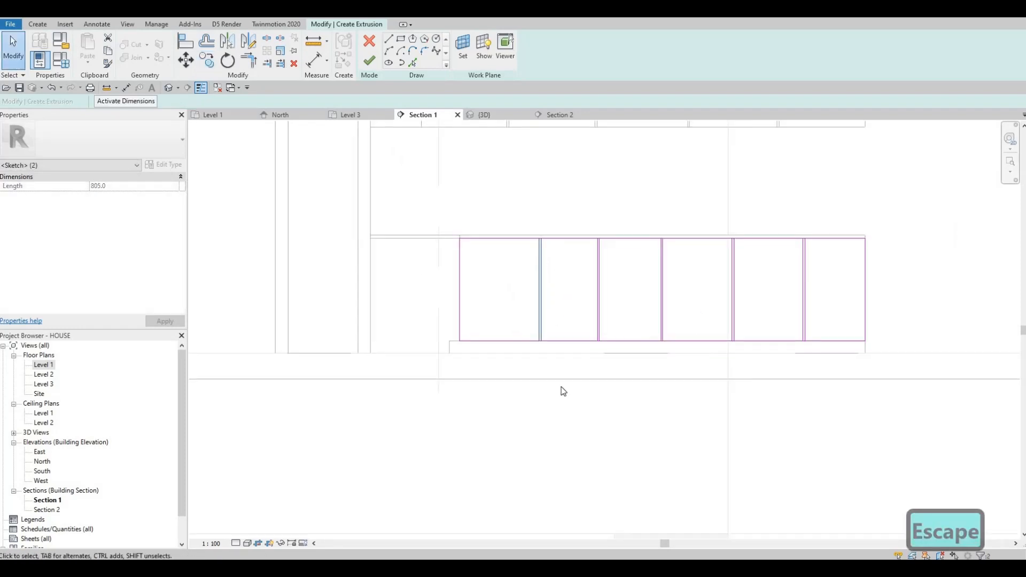
pyautogui.moveTo(517, 212); pyautogui.dragTo(560, 392)
pyautogui.press('Left')
pyautogui.press('Left')
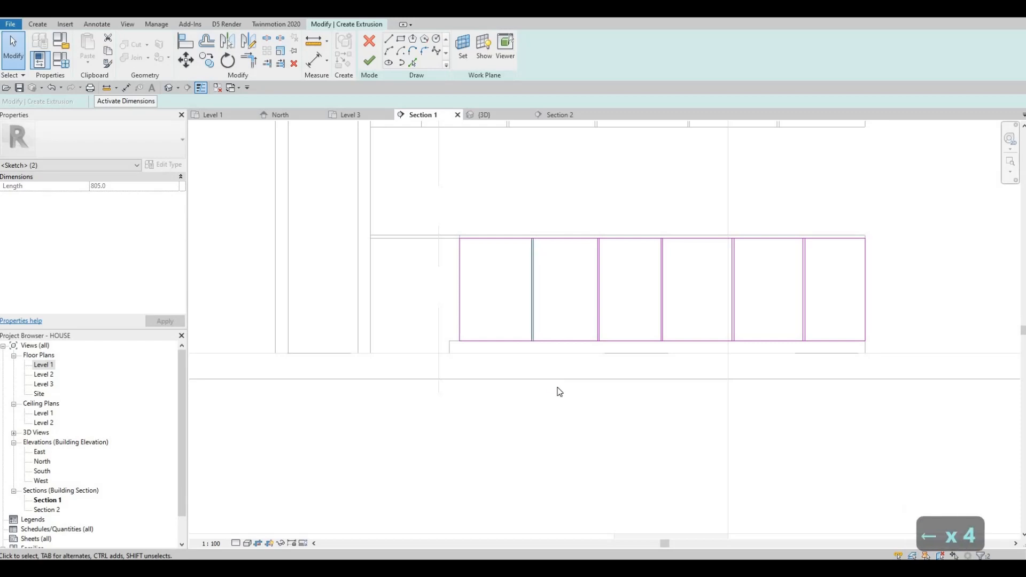
pyautogui.press('Right')
pyautogui.press('Right')
pyautogui.press('Right')
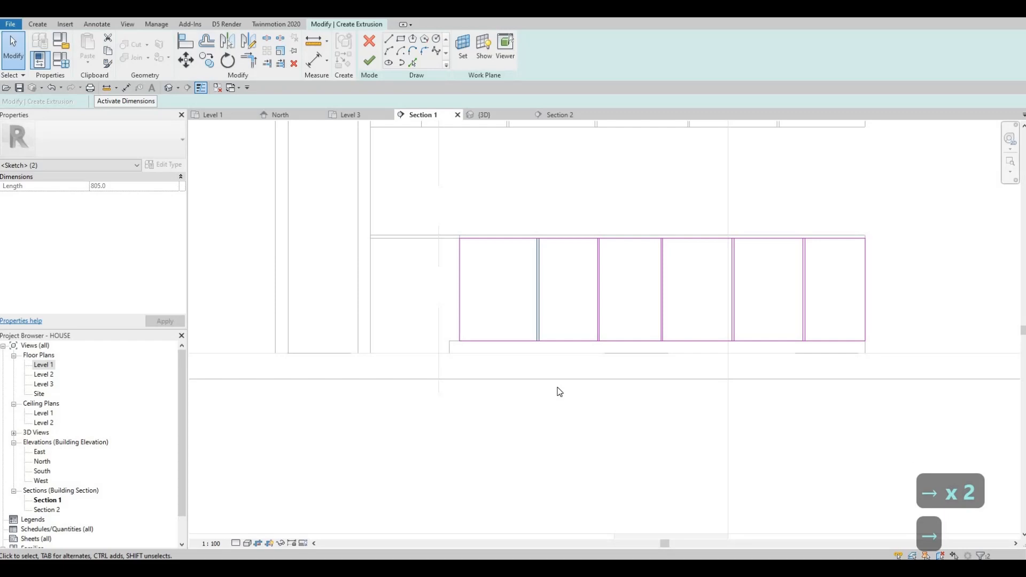
pyautogui.press('Left')
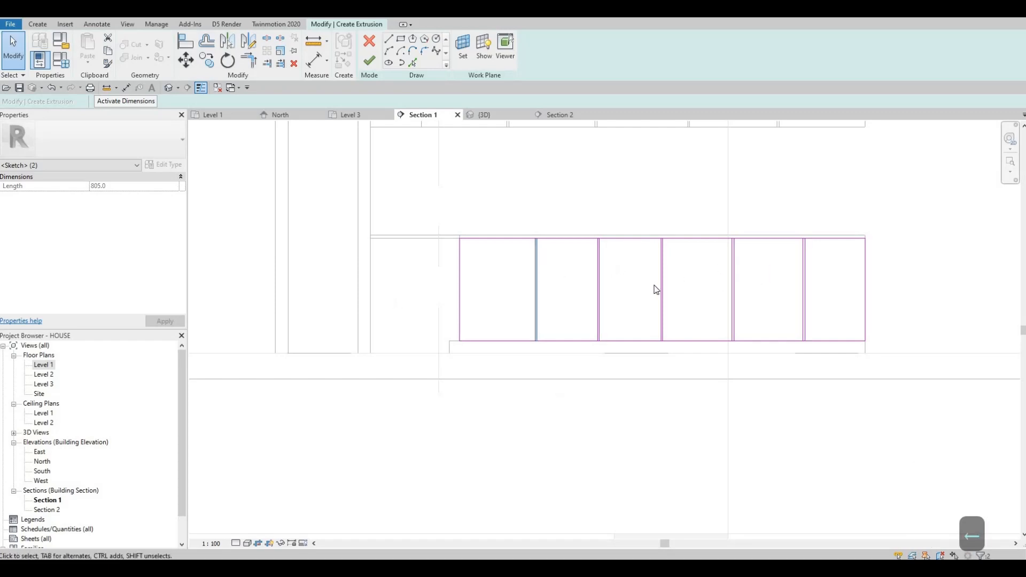
pyautogui.press('Left')
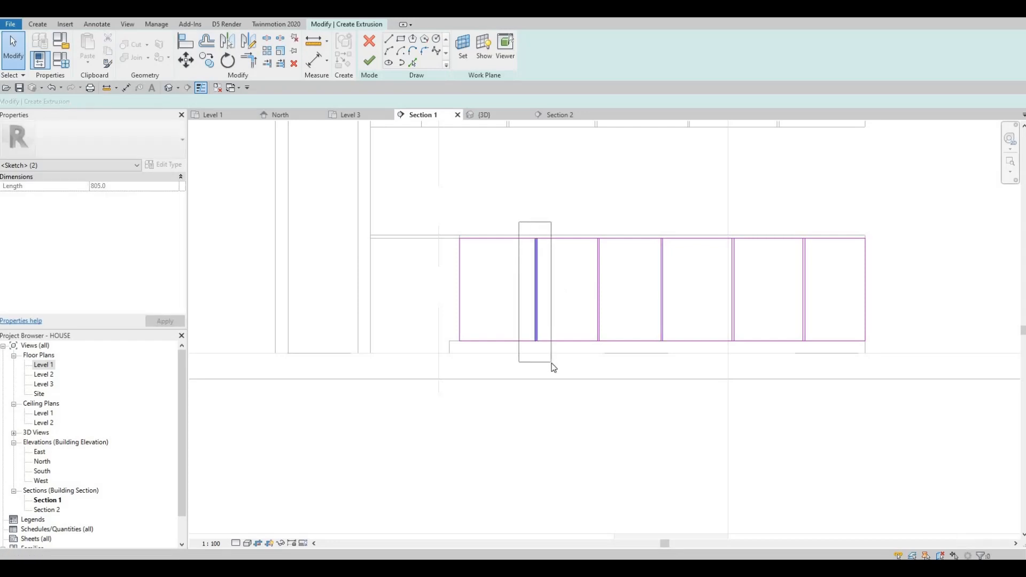
pyautogui.press('Left')
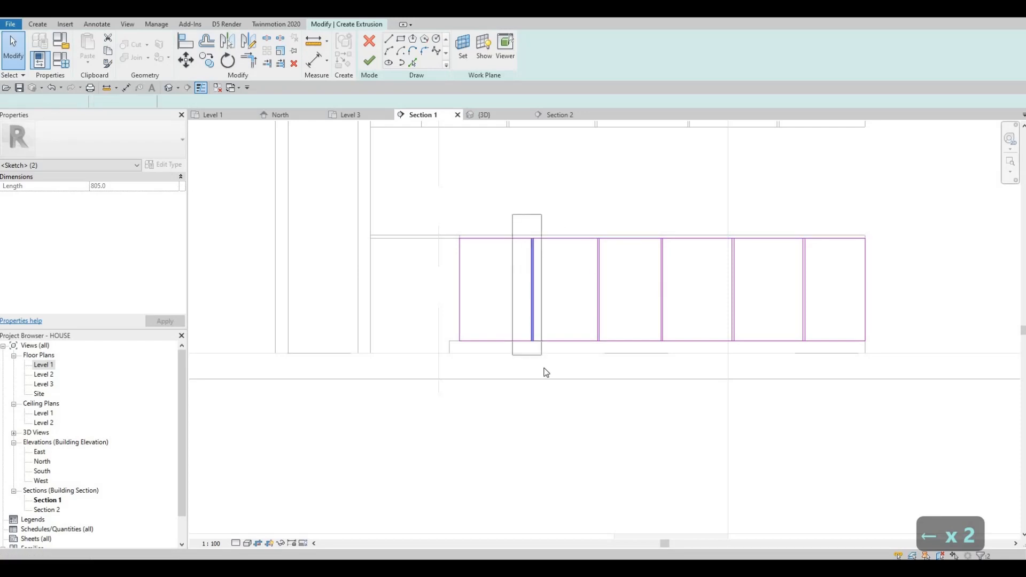
pyautogui.press('Left')
pyautogui.press('Left')
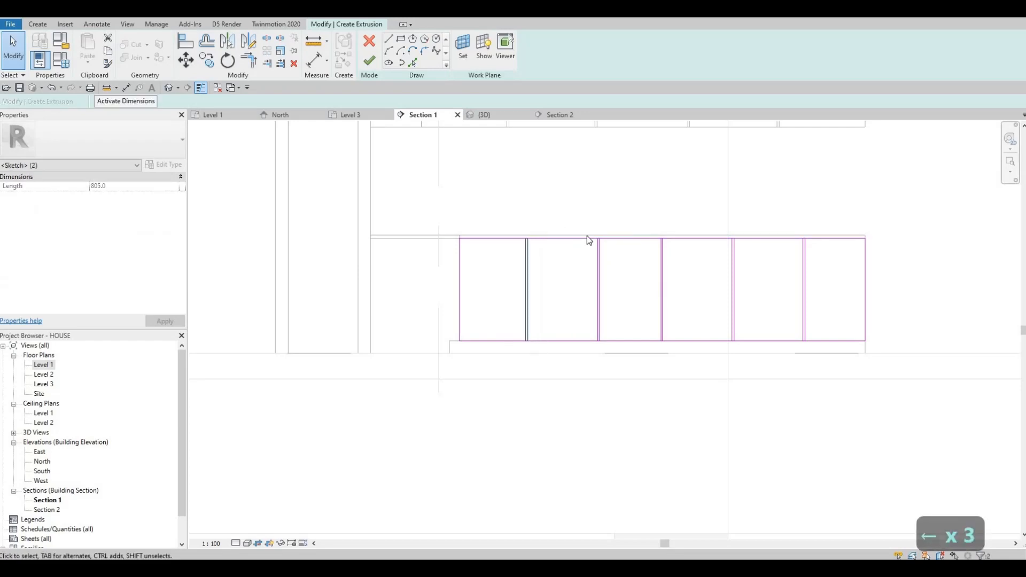
pyautogui.press('Escape')
# - Nudge the second and third divider pairs slightly to the left
pyautogui.click(619, 380)
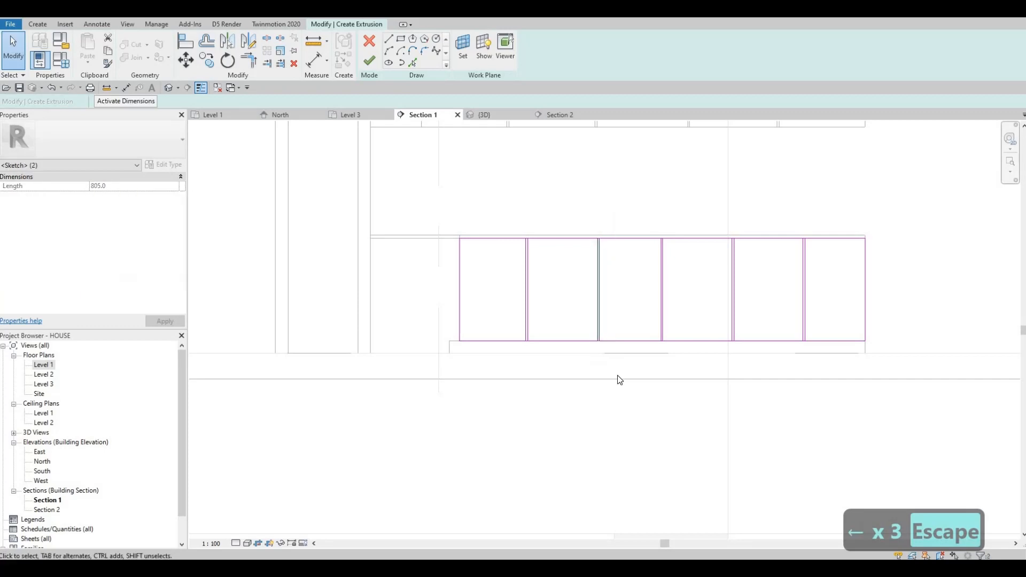
pyautogui.press('Left')
pyautogui.press('Left')
pyautogui.press('Escape')
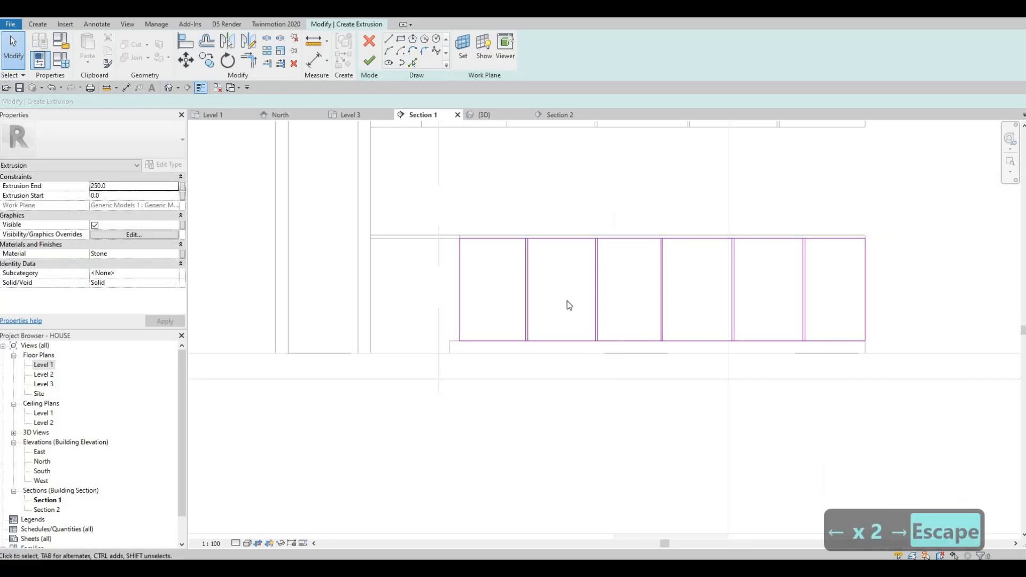
pyautogui.moveTo(514, 206); pyautogui.dragTo(626, 397)
pyautogui.press('Left')
pyautogui.press('Left')
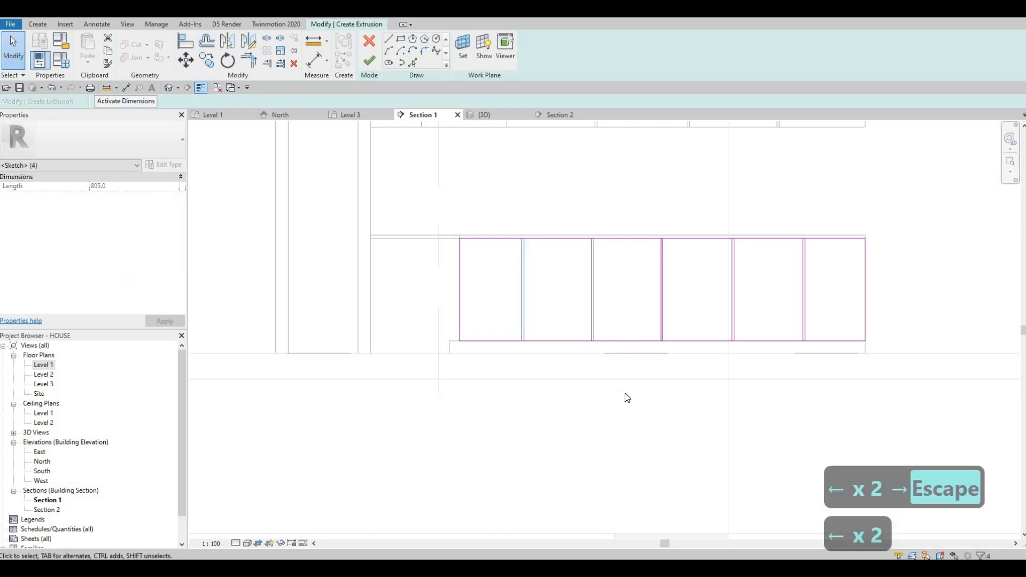
pyautogui.press('Escape')
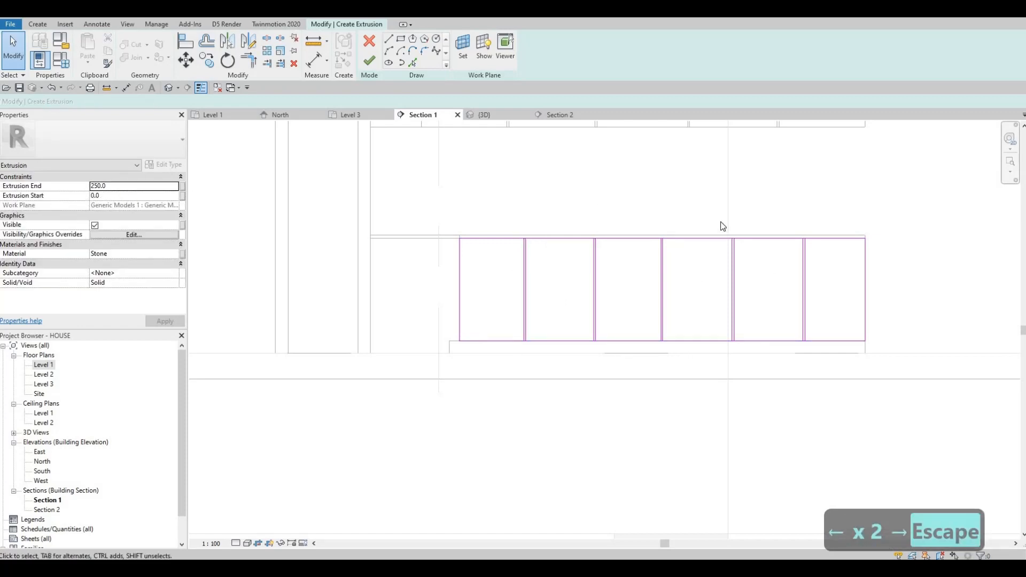
# - Nudge the fifth and fourth divider pairs slightly to the left to even out the panels
pyautogui.moveTo(781, 218); pyautogui.dragTo(824, 369)
pyautogui.press('Left')
pyautogui.press('Left')
pyautogui.press('Escape')
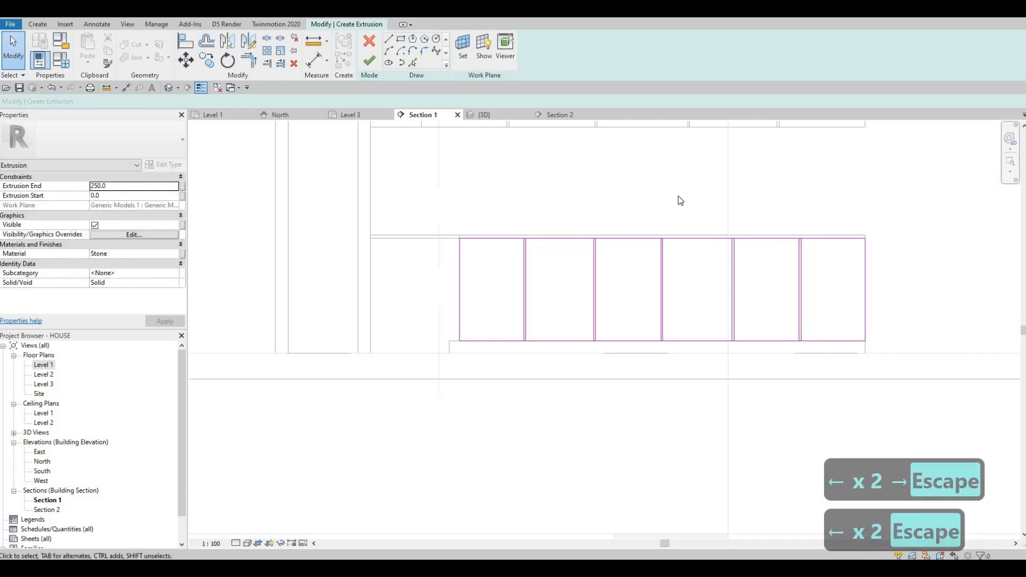
pyautogui.moveTo(687, 196); pyautogui.dragTo(758, 390)
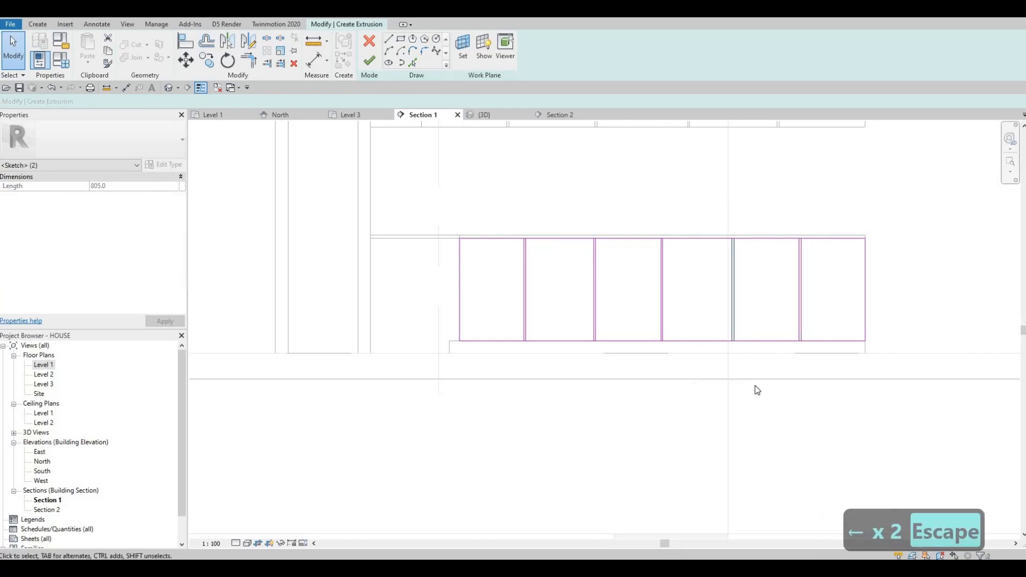
pyautogui.press('Left')
pyautogui.press('Left')
pyautogui.press('Escape')
pyautogui.press('Escape')
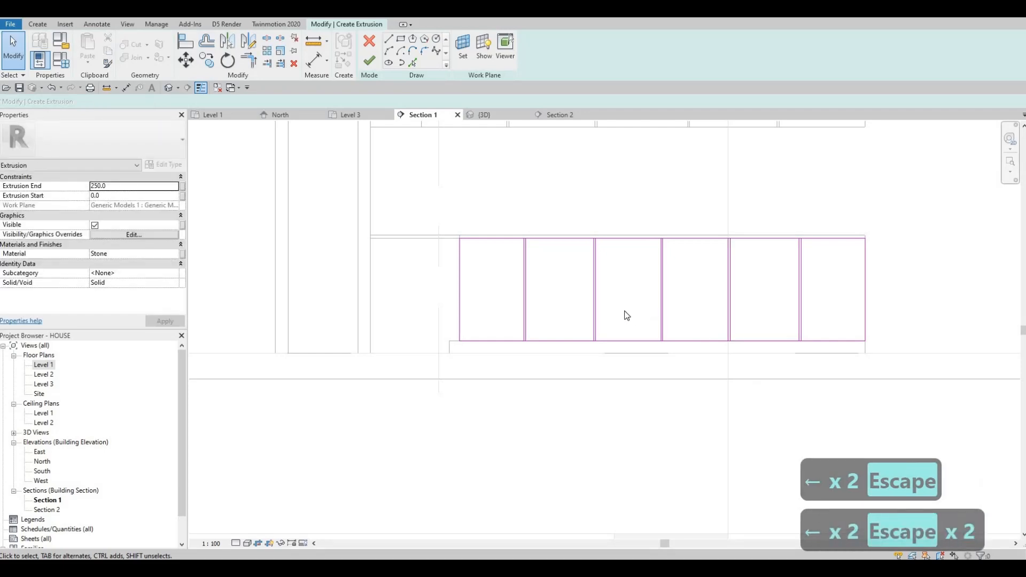
# - Split the profile's top edge at each divider line with Split Element
pyautogui.press('Escape')
pyautogui.scroll(1, 626, 316)
pyautogui.press('s')
pyautogui.press('l')
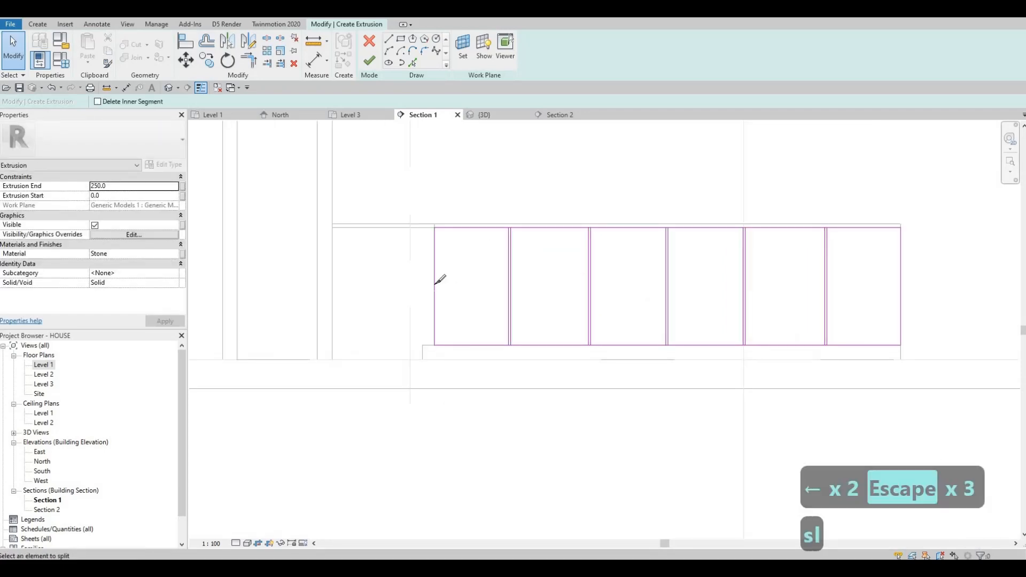
pyautogui.scroll(1, 440, 262)
pyautogui.scroll(4, 558, 214)
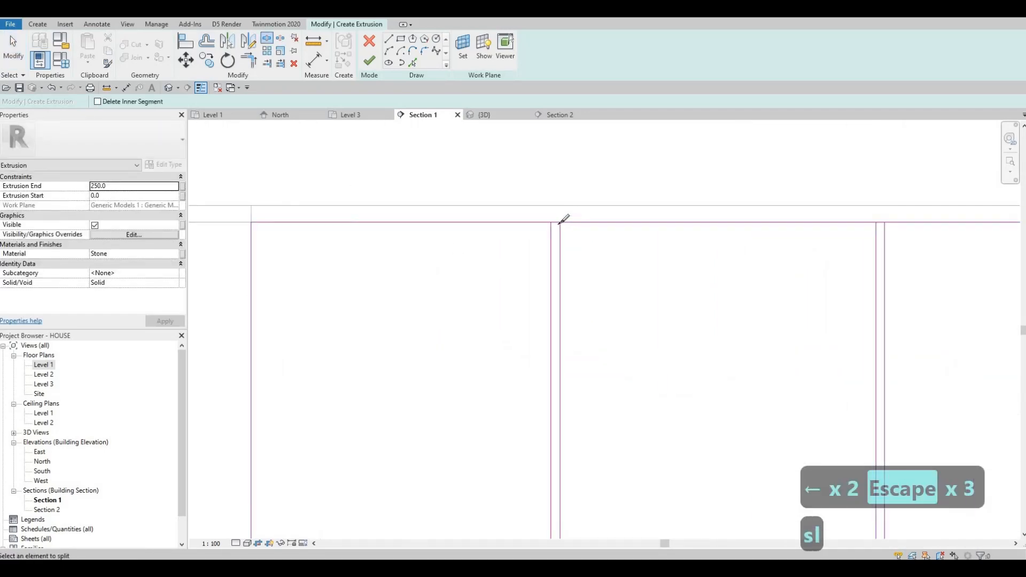
pyautogui.click(561, 221)
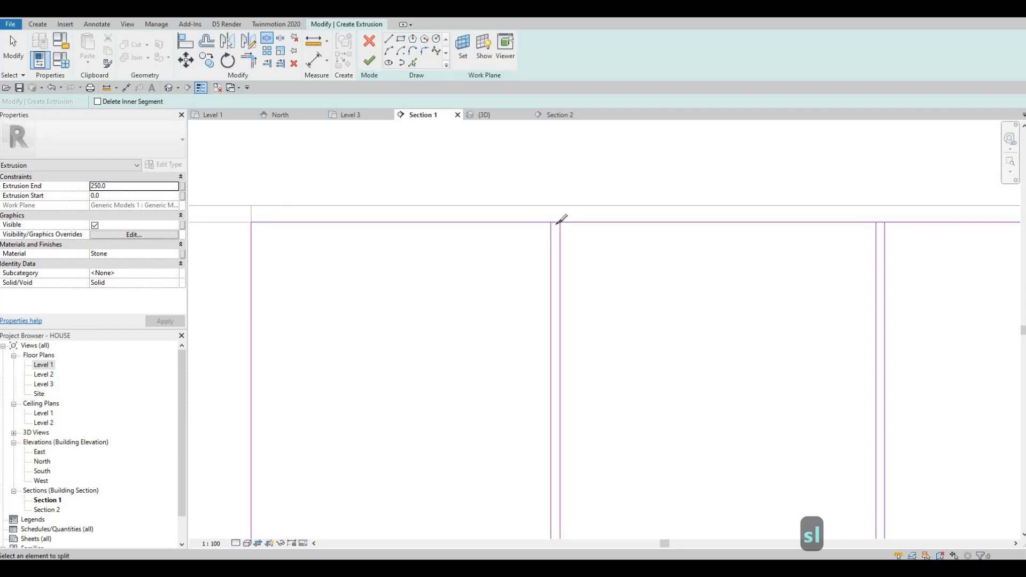
pyautogui.click(556, 223)
pyautogui.moveTo(787, 245)
pyautogui.mouseDown(button='middle')
pyautogui.moveTo(682, 265)
pyautogui.moveTo(612, 246)
pyautogui.moveTo(379, 247)
pyautogui.mouseUp(button='middle')
pyautogui.scroll(2, 779, 239)
pyautogui.click(772, 242)
pyautogui.scroll(-3, 661, 237)
pyautogui.scroll(1, 617, 248)
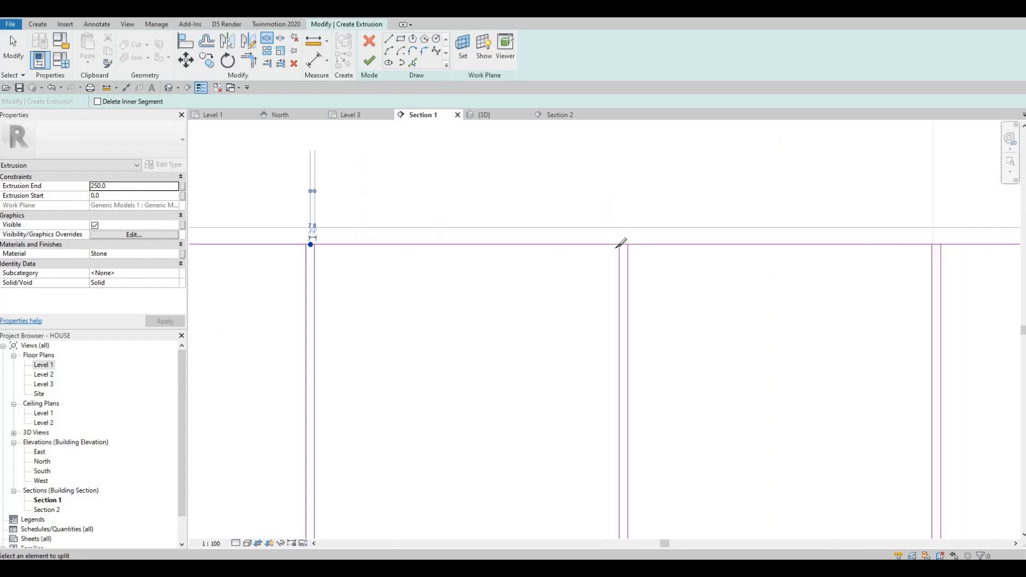
pyautogui.scroll(1, 622, 244)
pyautogui.moveTo(700, 264); pyautogui.dragTo(530, 282, button='middle')
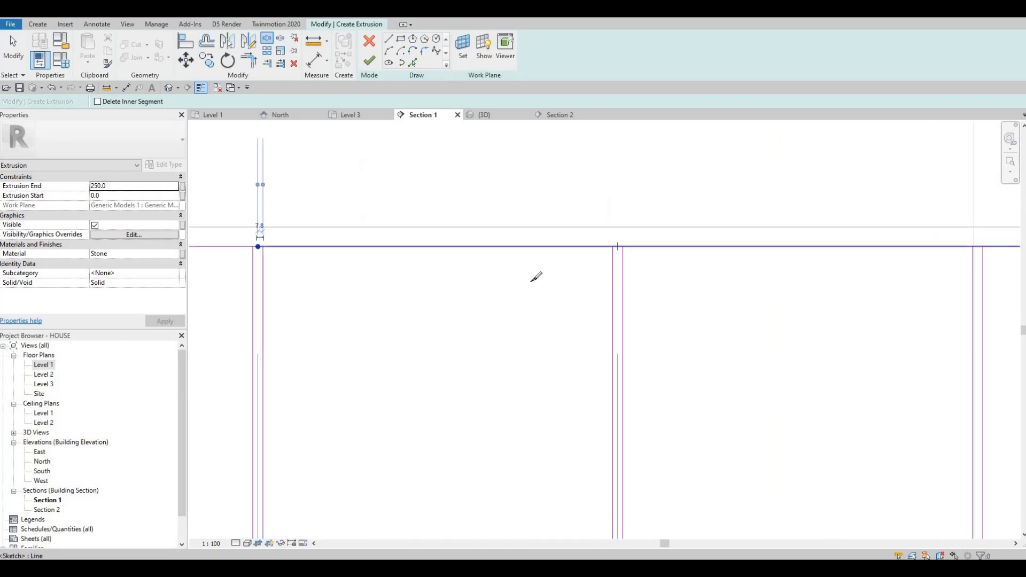
pyautogui.scroll(1, 757, 250)
pyautogui.click(756, 251)
pyautogui.scroll(-2, 757, 252)
pyautogui.moveTo(845, 277)
pyautogui.mouseDown(button='middle')
pyautogui.moveTo(739, 304)
pyautogui.moveTo(444, 290)
pyautogui.mouseUp(button='middle')
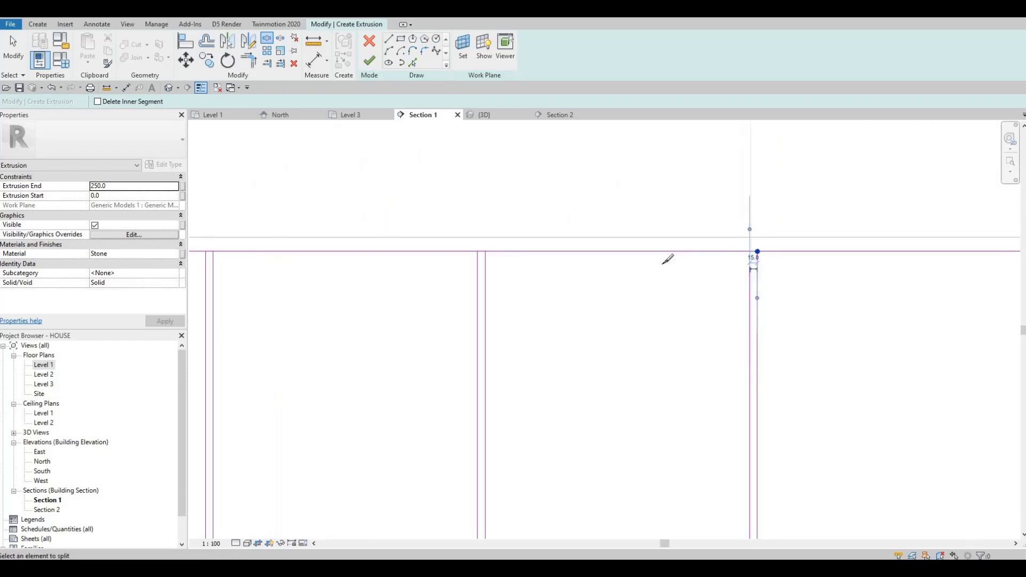
pyautogui.scroll(2, 623, 263)
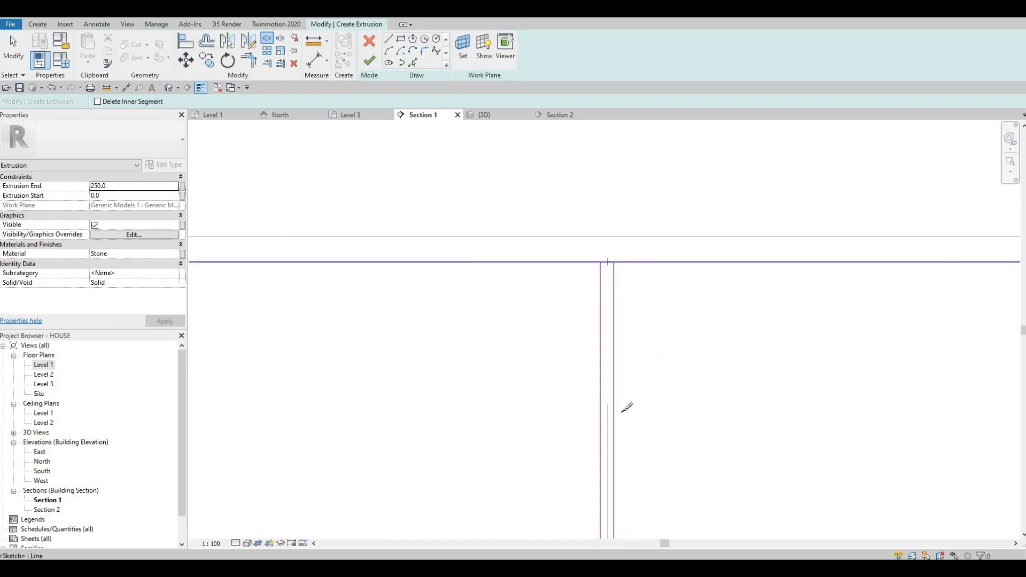
pyautogui.click(608, 261)
pyautogui.moveTo(622, 412); pyautogui.dragTo(622, 121, button='middle')
pyautogui.scroll(-3, 612, 179)
pyautogui.scroll(4, 608, 363)
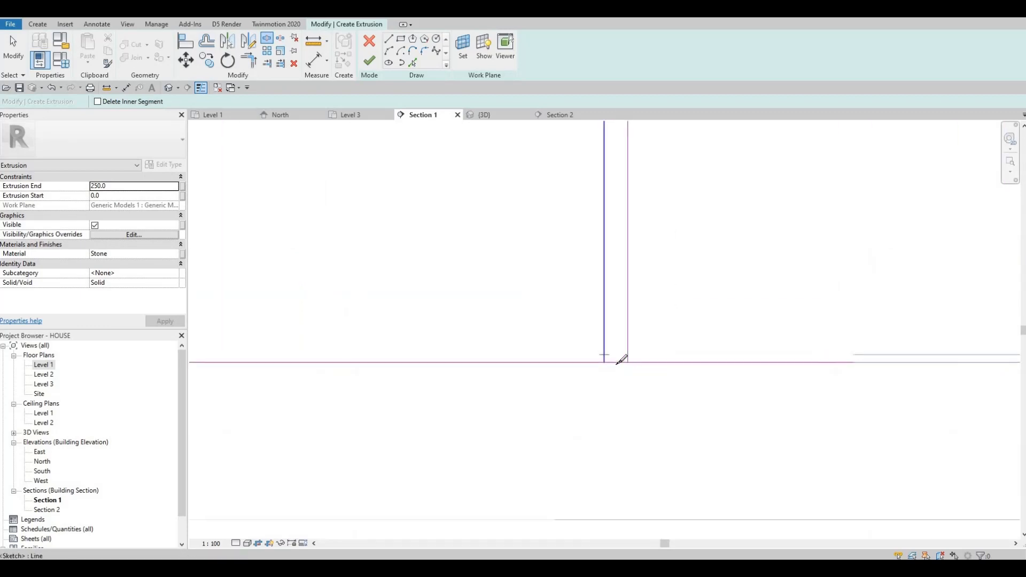
# - Split the profile's bottom edge at each divider line in the same way
pyautogui.click(617, 364)
pyautogui.scroll(-2, 454, 340)
pyautogui.moveTo(449, 340); pyautogui.dragTo(619, 326, button='middle')
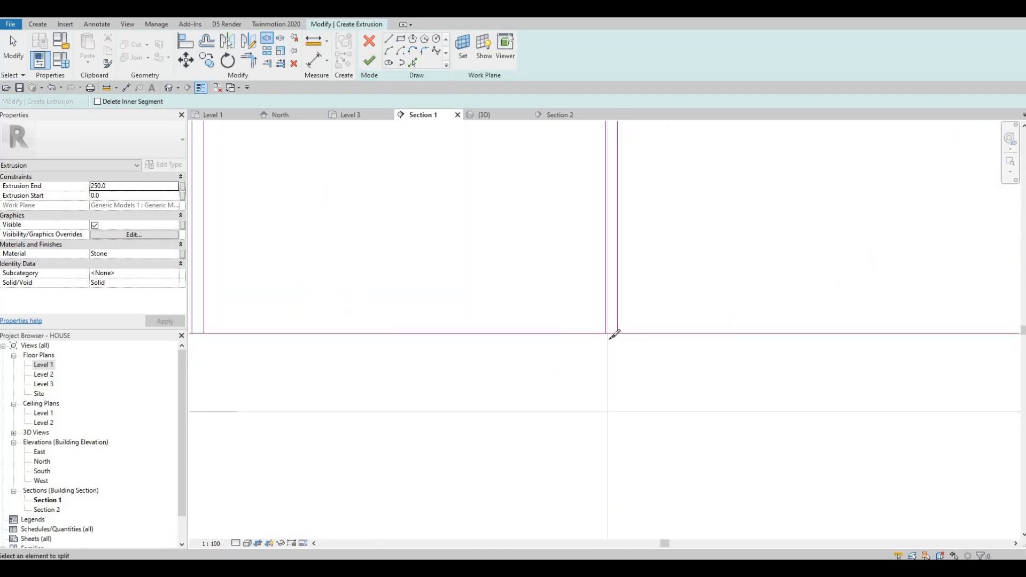
pyautogui.scroll(2, 613, 328)
pyautogui.click(611, 336)
pyautogui.scroll(-3, 581, 333)
pyautogui.moveTo(481, 320); pyautogui.dragTo(937, 368, button='middle')
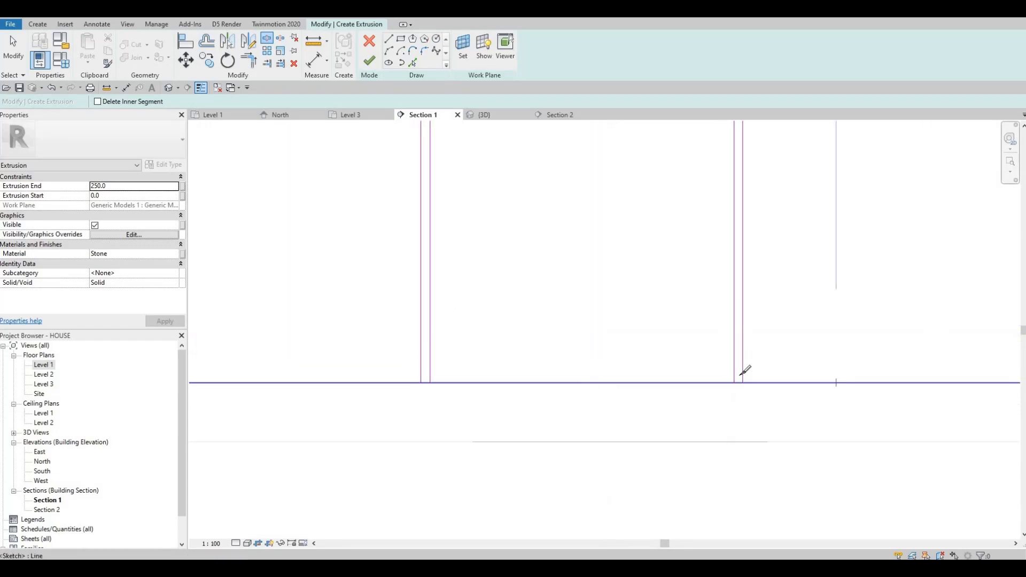
pyautogui.scroll(2, 744, 371)
pyautogui.click(729, 367)
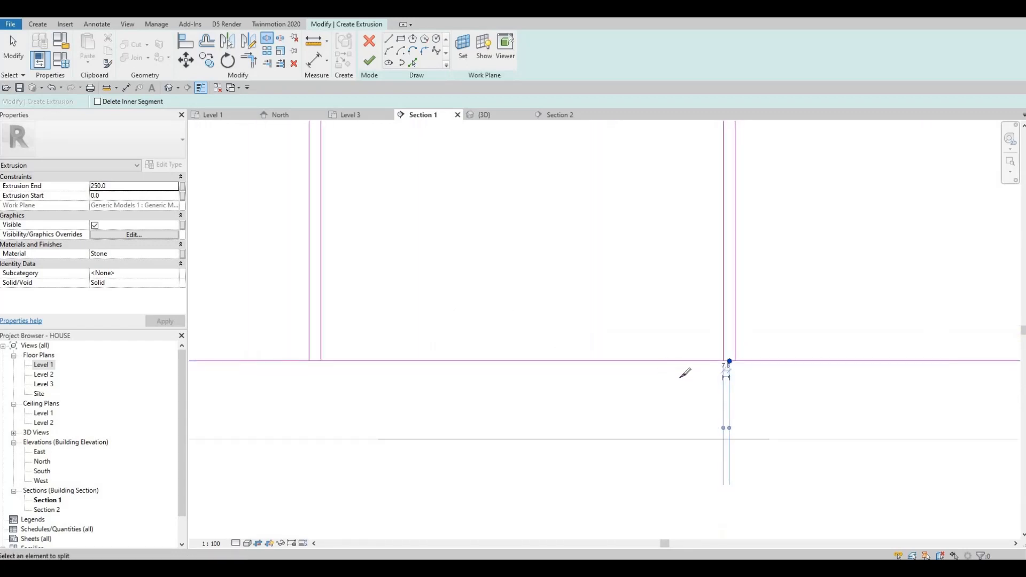
pyautogui.scroll(2, 710, 371)
pyautogui.click(703, 376)
pyautogui.scroll(-3, 716, 374)
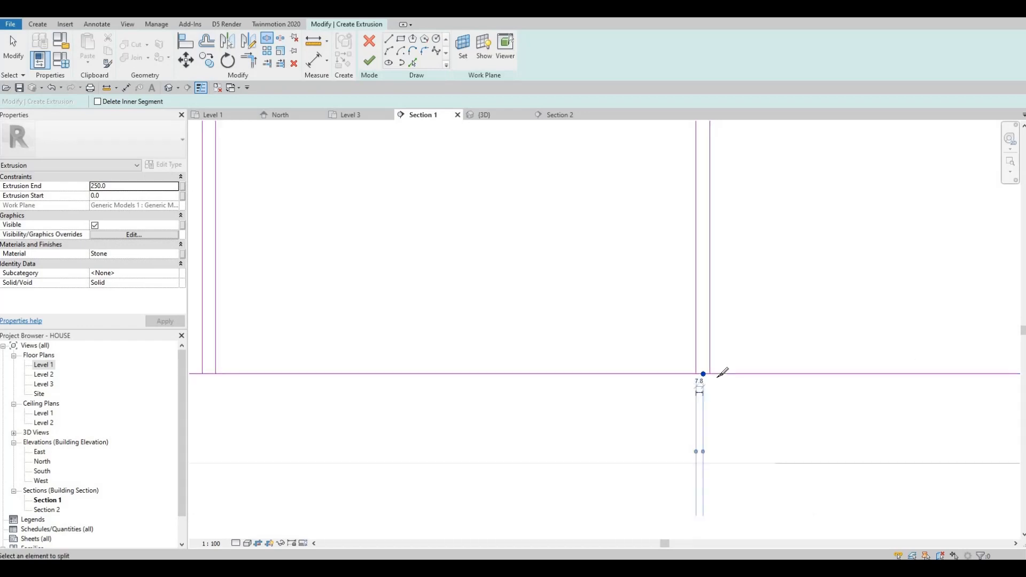
pyautogui.moveTo(352, 369); pyautogui.dragTo(708, 373, button='middle')
pyautogui.scroll(2, 705, 373)
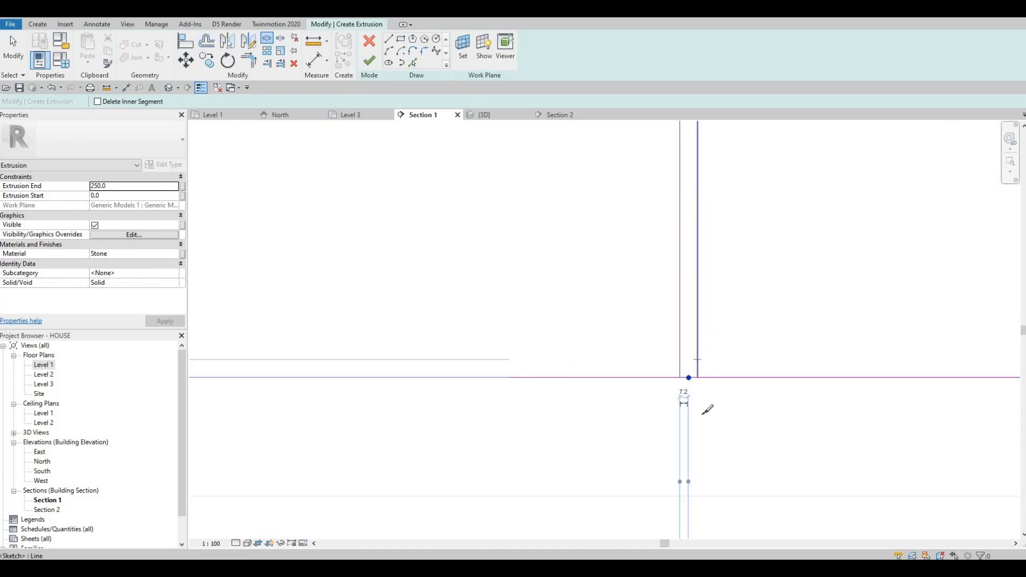
pyautogui.press('Escape')
pyautogui.scroll(-3, 697, 299)
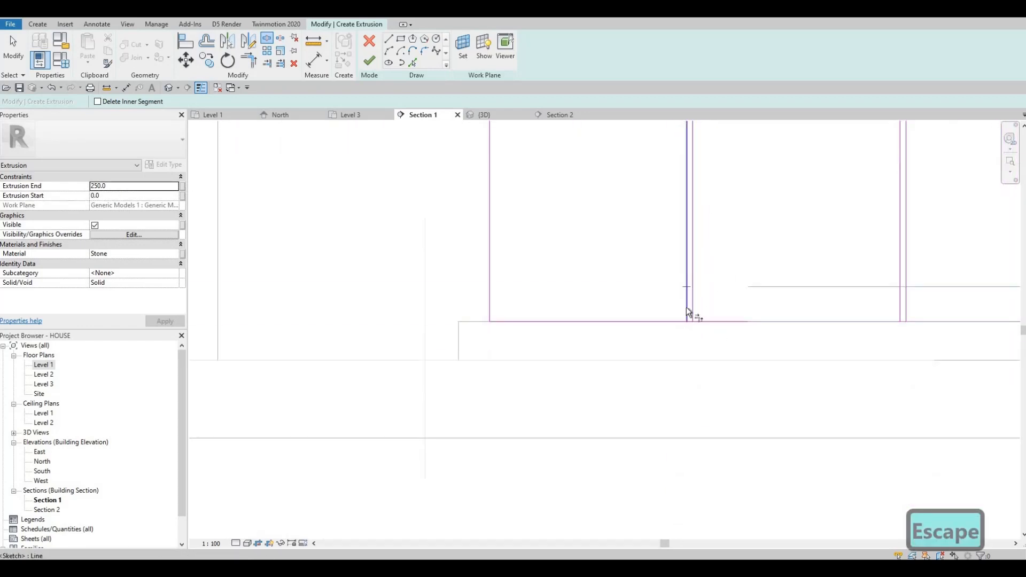
# - Use Trim/Extend to Corner to remove the bottom edge segments between each divider pair, closing the panels at the bottom
pyautogui.press('t')
pyautogui.press('r')
pyautogui.scroll(2, 692, 297)
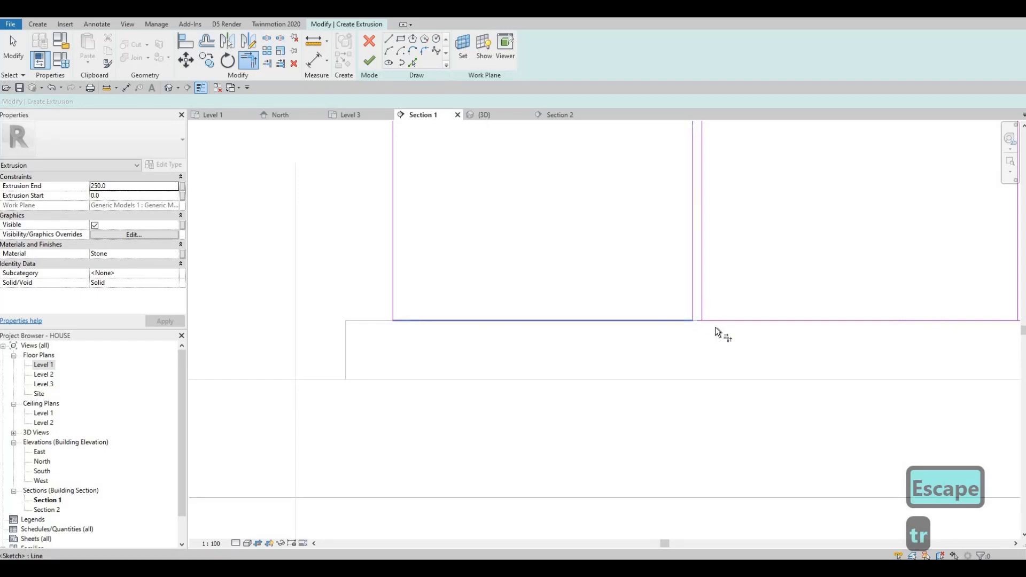
pyautogui.moveTo(578, 309); pyautogui.dragTo(539, 316, button='middle')
pyautogui.click(655, 302)
pyautogui.click(663, 295)
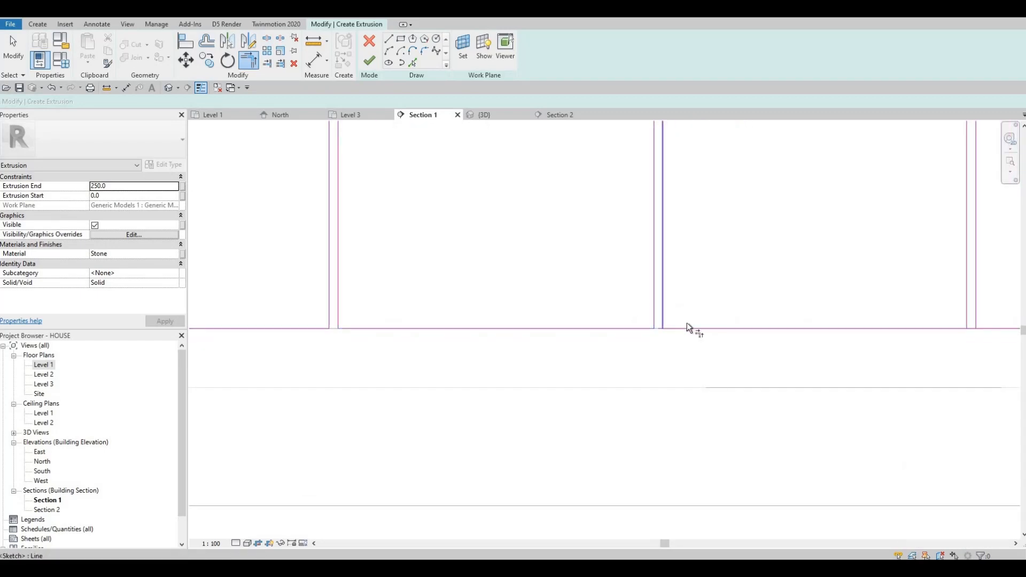
pyautogui.click(687, 325)
pyautogui.click(662, 303)
pyautogui.moveTo(639, 302); pyautogui.dragTo(668, 274, button='middle')
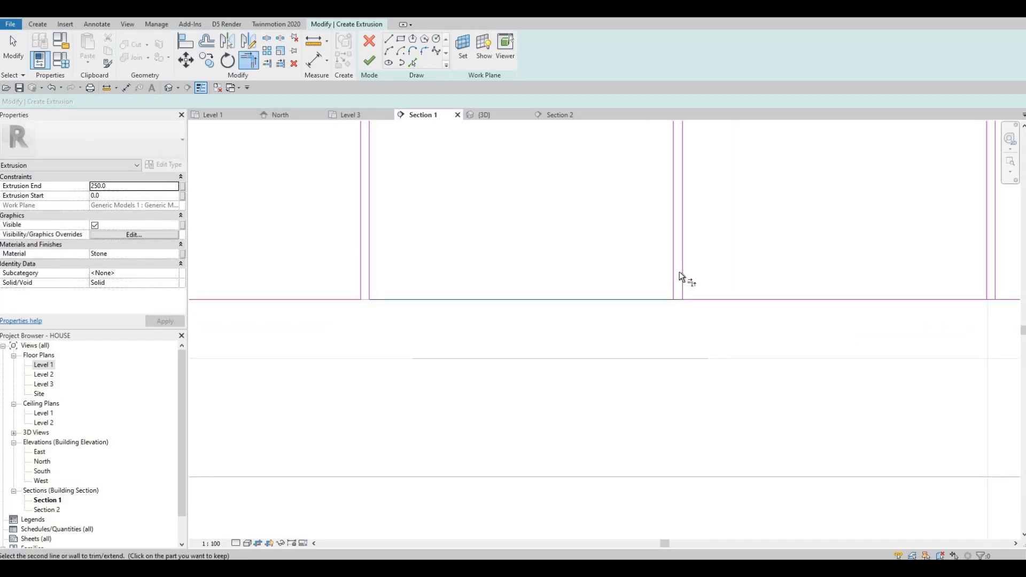
pyautogui.click(675, 273)
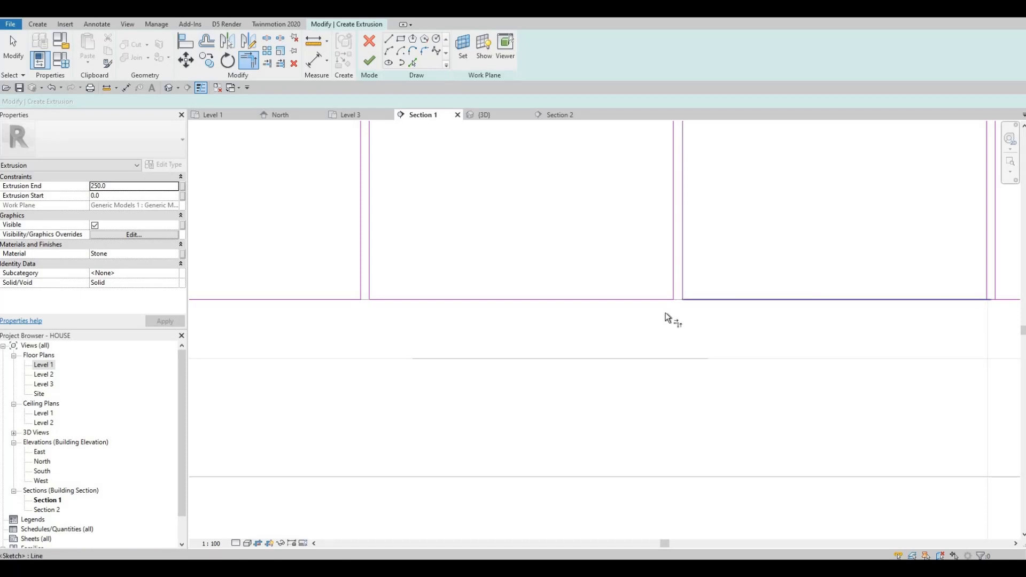
pyautogui.moveTo(665, 316); pyautogui.dragTo(676, 325, button='middle')
pyautogui.click(683, 293)
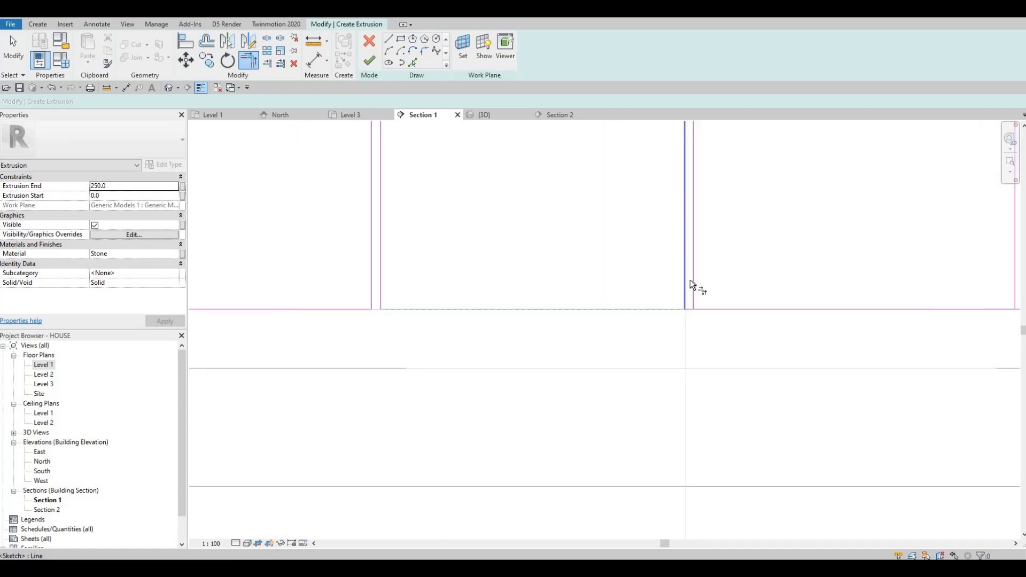
pyautogui.click(706, 309)
pyautogui.scroll(-2, 710, 299)
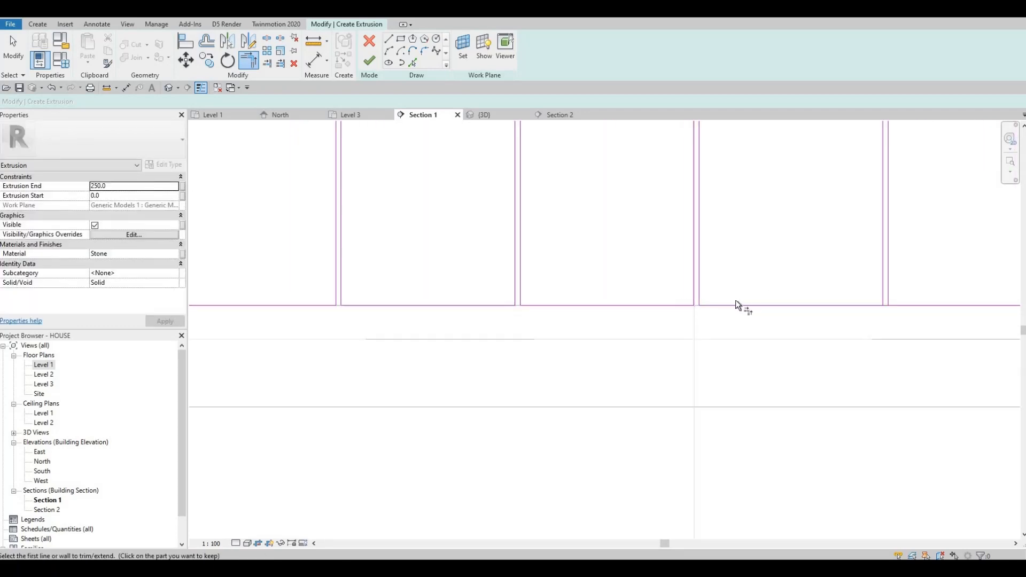
pyautogui.scroll(2, 748, 310)
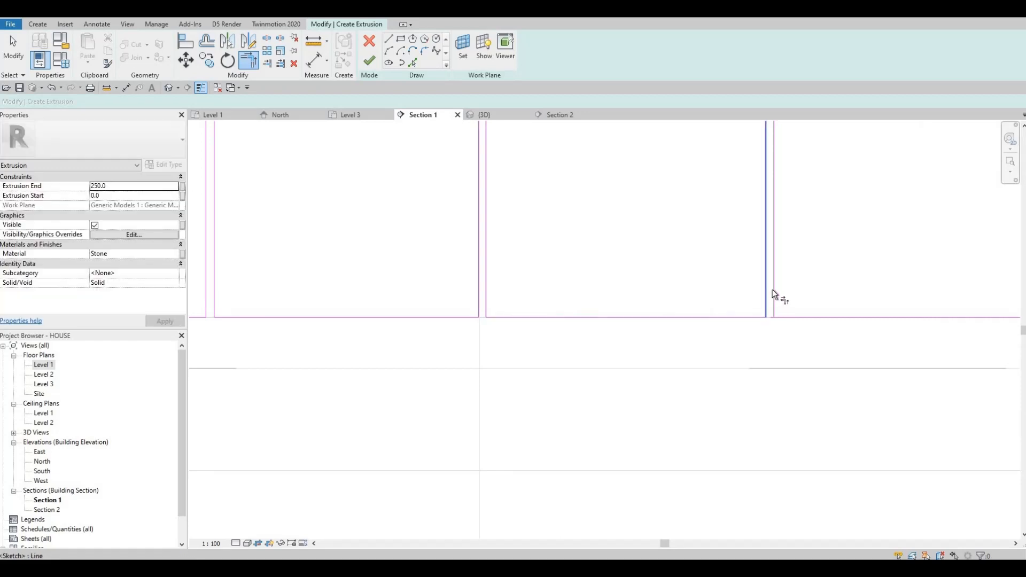
pyautogui.scroll(-2, 751, 245)
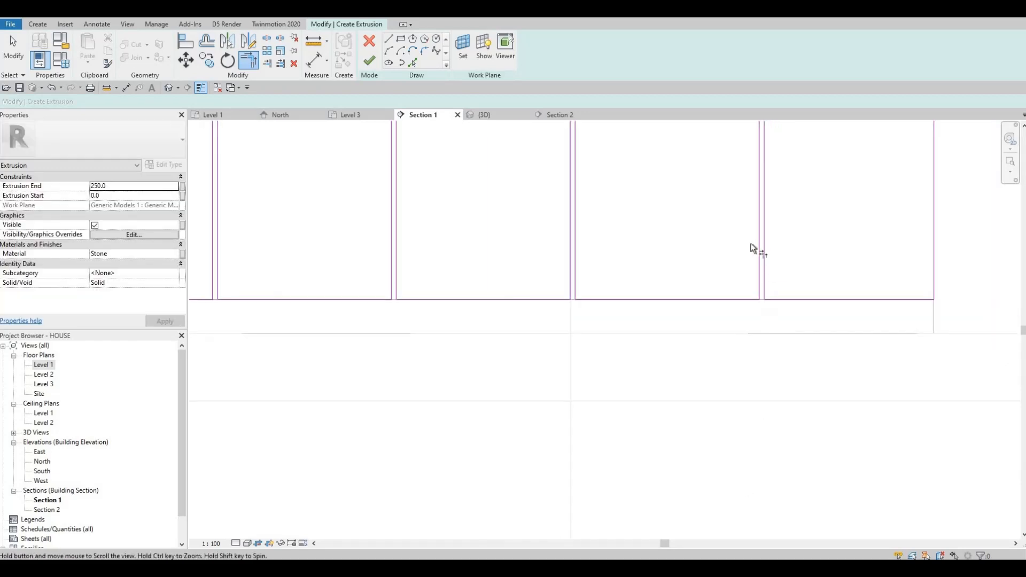
# - Trim away the top edge segments between each divider pair so every panel forms a closed rectangle
pyautogui.moveTo(750, 244); pyautogui.dragTo(728, 460, button='middle')
pyautogui.scroll(2, 727, 261)
pyautogui.click(730, 239)
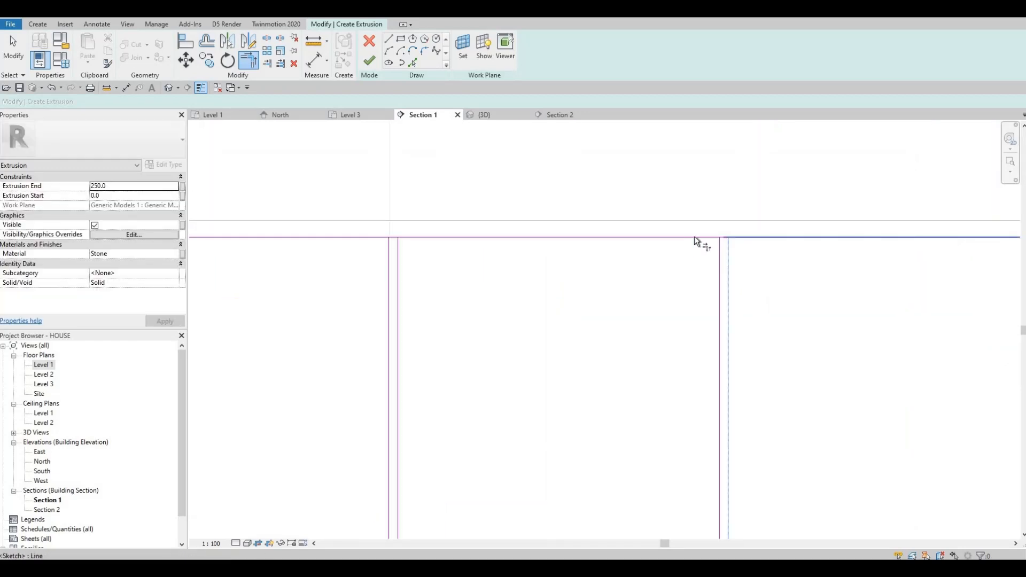
pyautogui.click(694, 236)
pyautogui.click(716, 252)
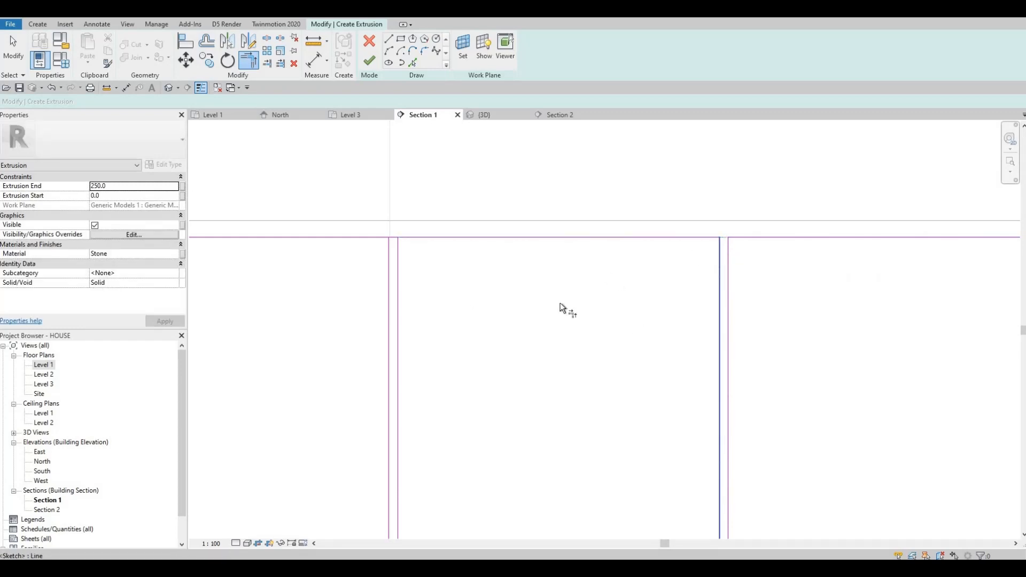
pyautogui.moveTo(400, 267); pyautogui.dragTo(589, 293, button='middle')
pyautogui.click(588, 292)
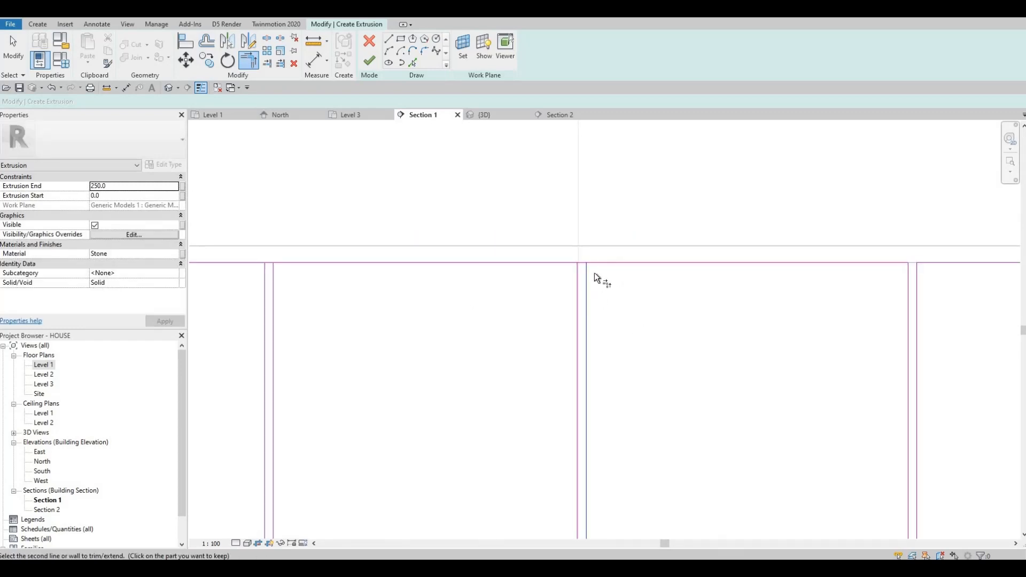
pyautogui.click(605, 263)
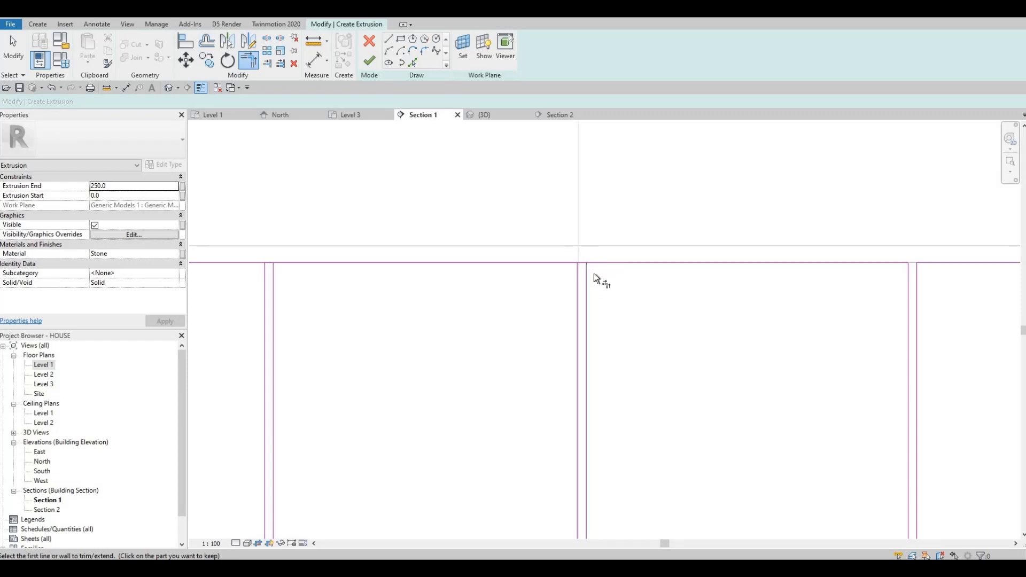
pyautogui.click(563, 263)
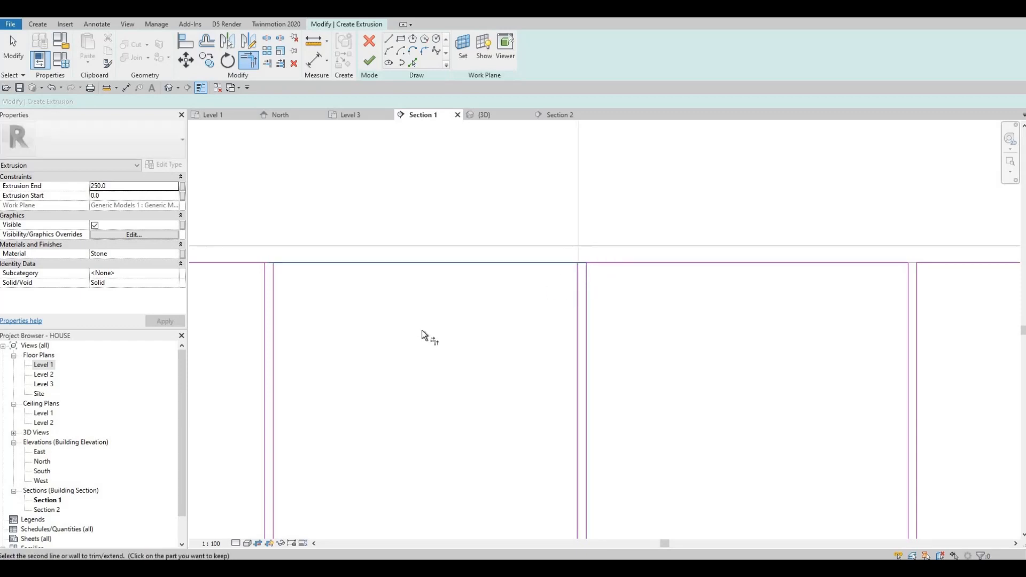
pyautogui.click(580, 280)
pyautogui.moveTo(309, 319); pyautogui.dragTo(754, 356, button='middle')
pyautogui.click(739, 299)
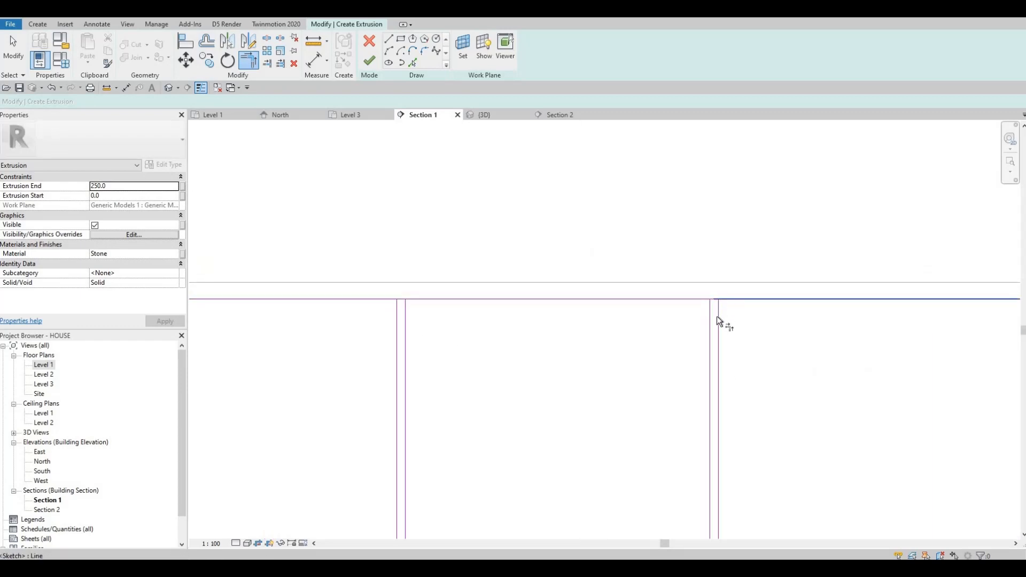
pyautogui.click(717, 316)
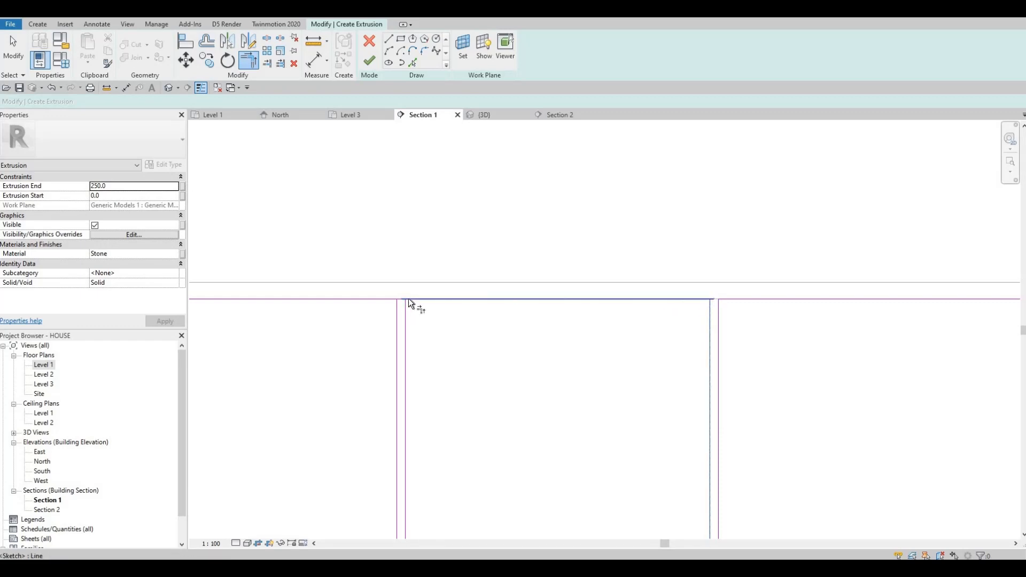
pyautogui.click(379, 300)
pyautogui.scroll(-3, 459, 289)
pyautogui.scroll(2, 455, 291)
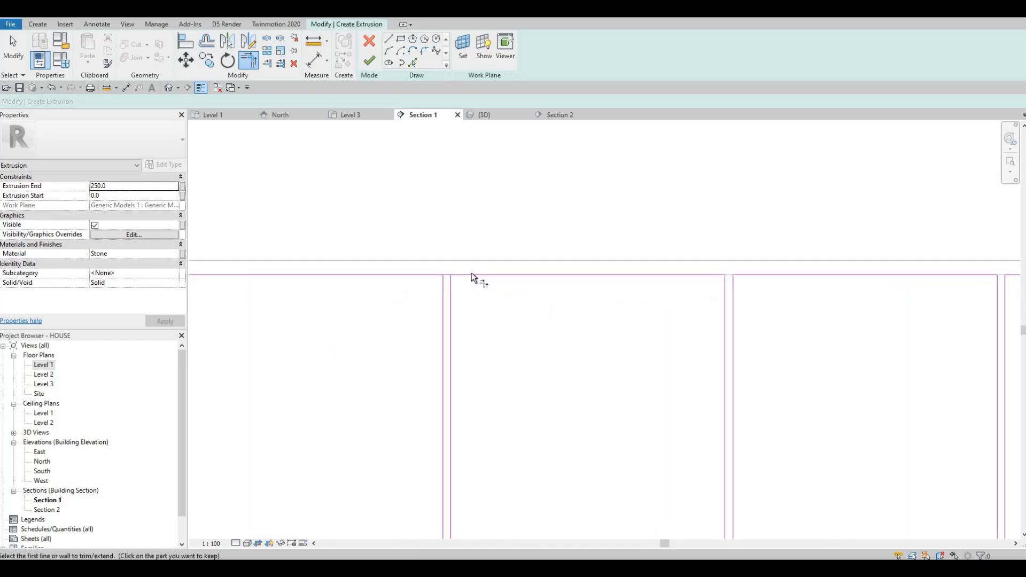
pyautogui.click(431, 275)
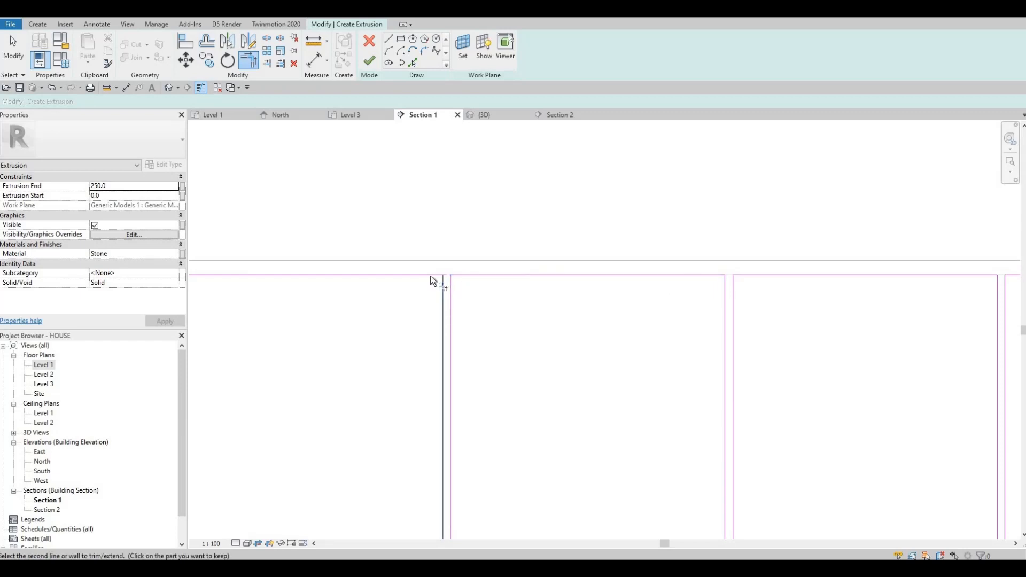
pyautogui.click(443, 284)
pyautogui.scroll(-3, 487, 310)
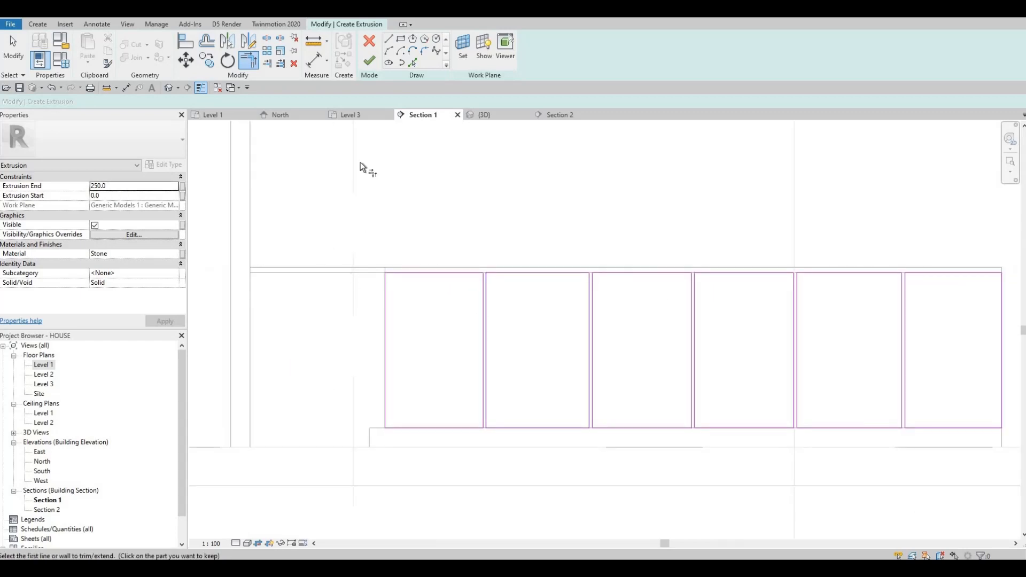
pyautogui.moveTo(360, 162); pyautogui.dragTo(292, 127, button='middle')
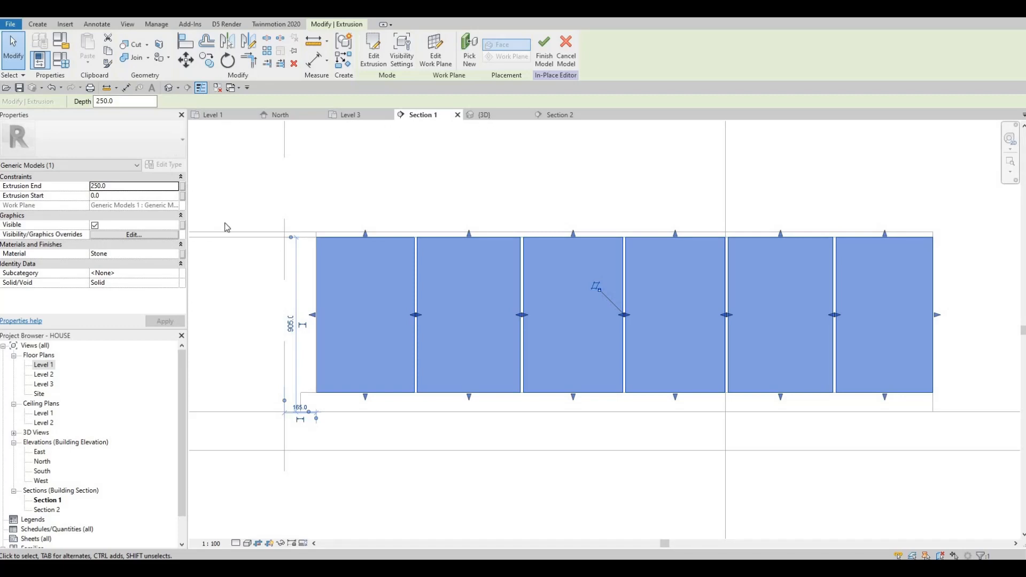
# - Switch to the 3D view and assign the AEC Plastic material Phenolic Resin to the lower panel extrusion
pyautogui.hotkey('ctrl', 'Tab')
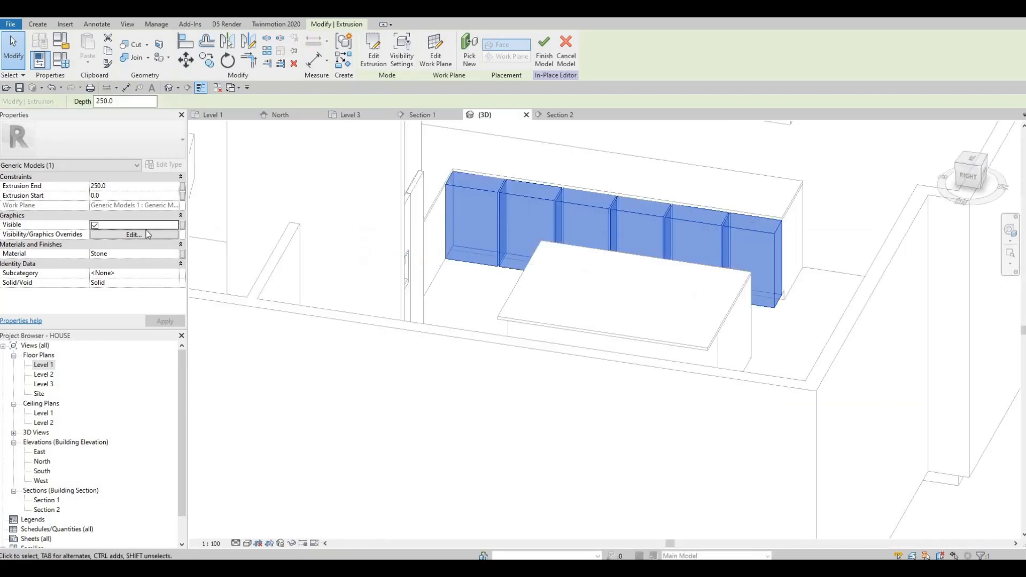
pyautogui.click(170, 254)
pyautogui.click(175, 254)
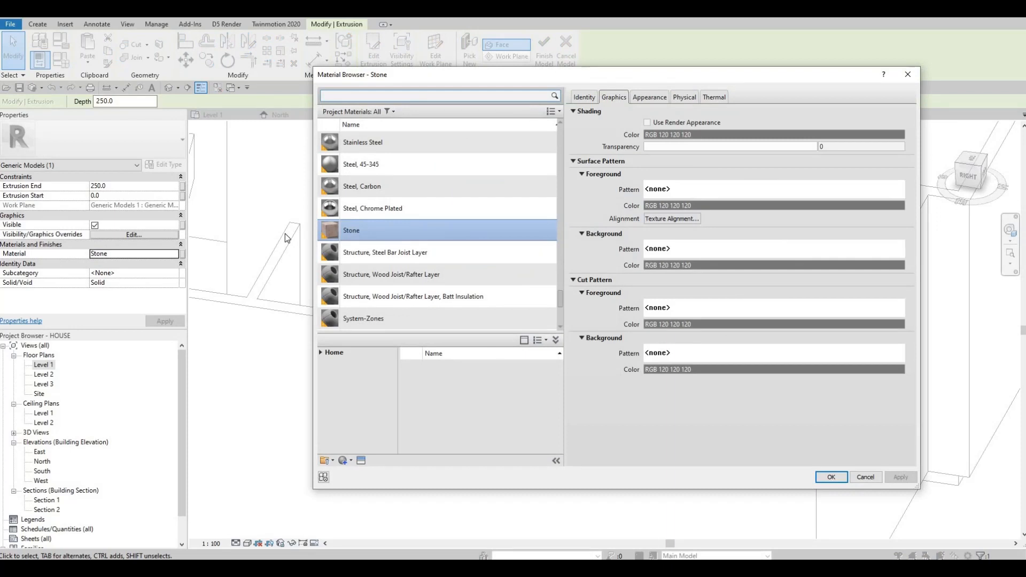
pyautogui.click(321, 354)
pyautogui.click(325, 374)
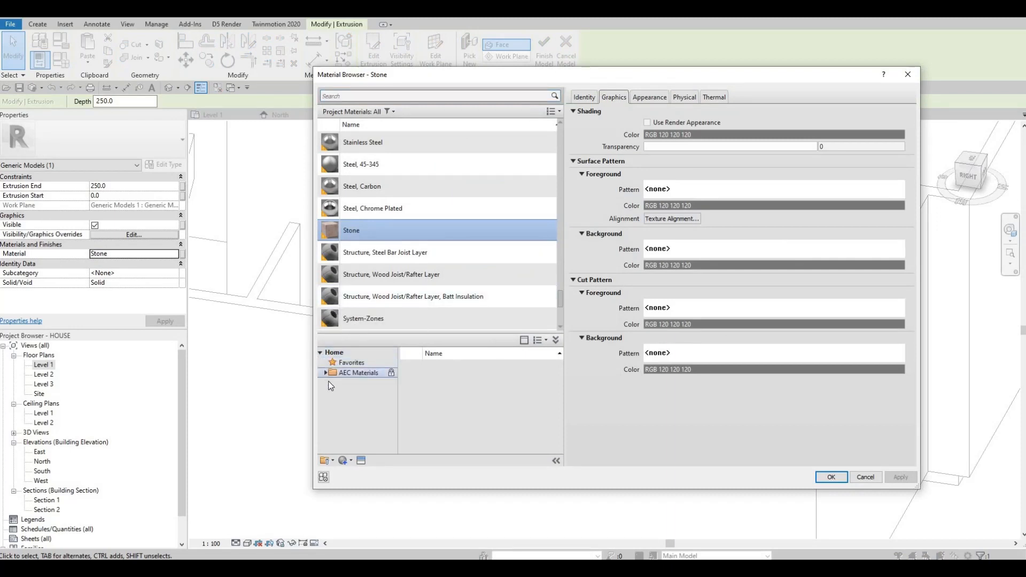
pyautogui.scroll(-3, 338, 414)
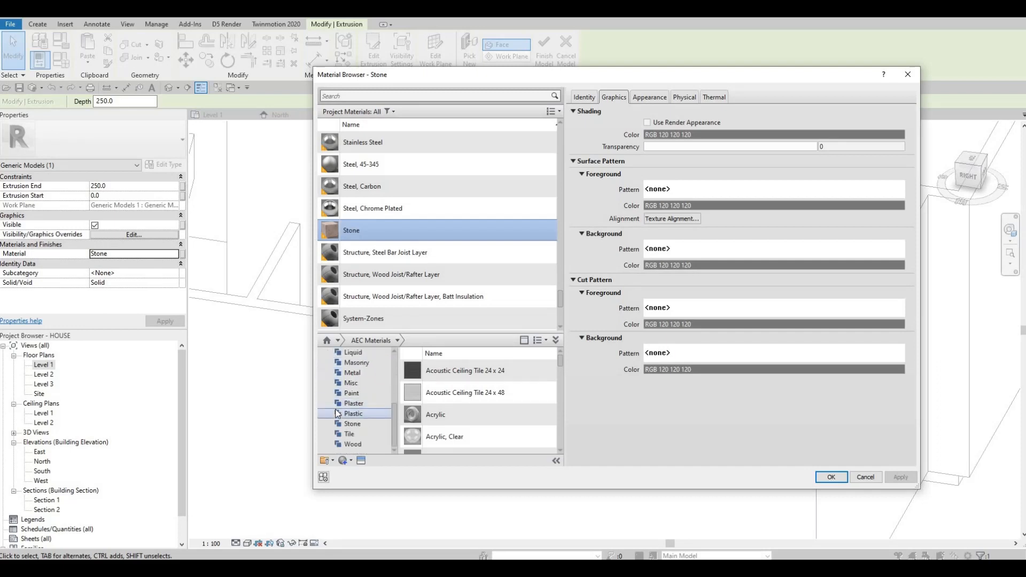
pyautogui.click(365, 399)
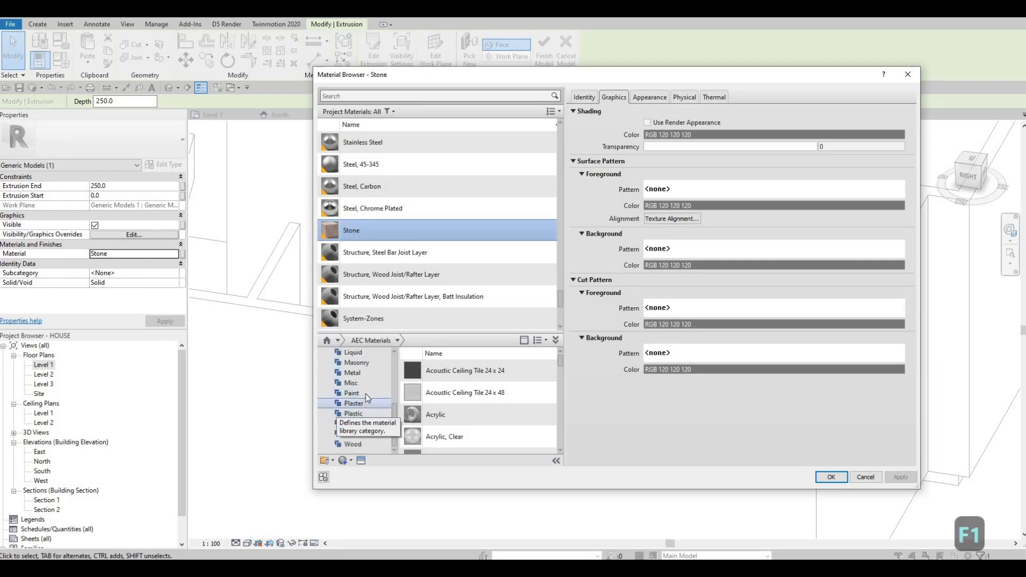
pyautogui.press('Up')
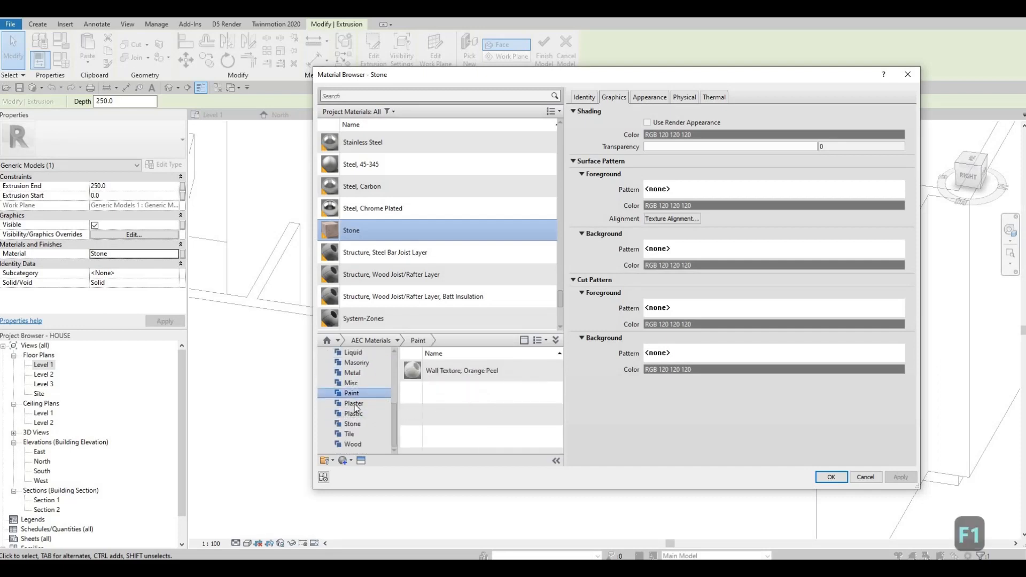
pyautogui.click(364, 385)
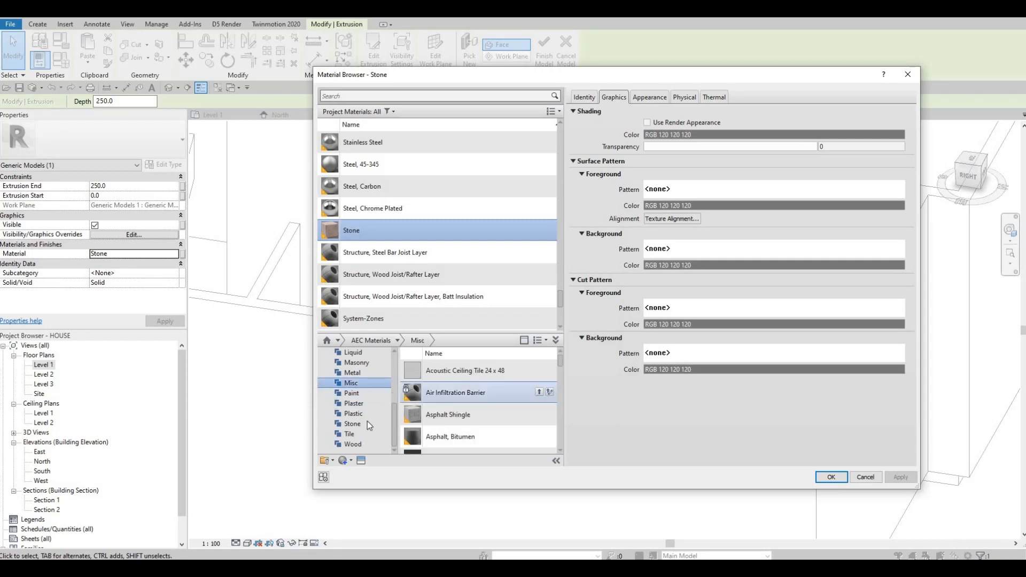
pyautogui.click(354, 413)
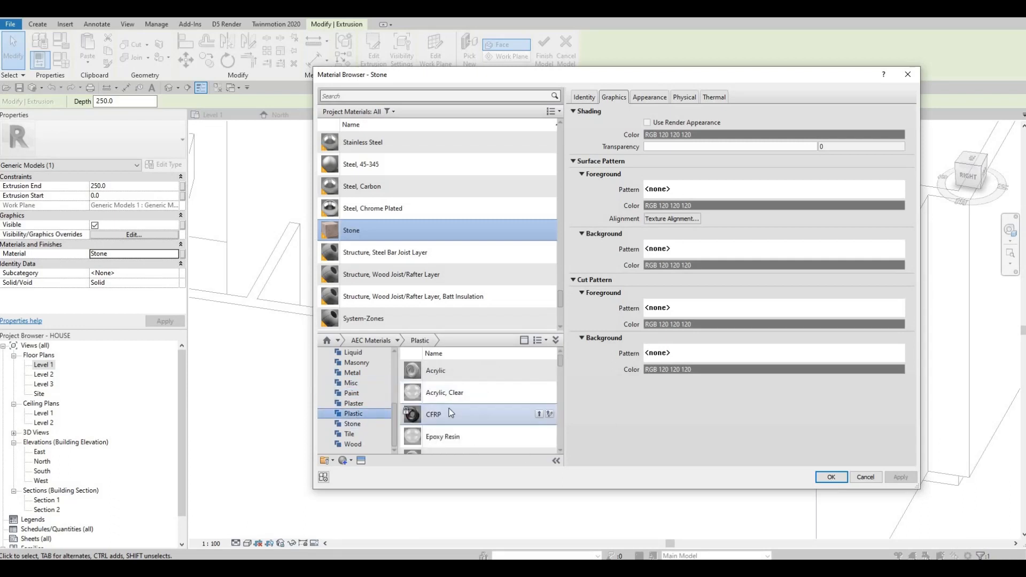
pyautogui.scroll(-3, 441, 432)
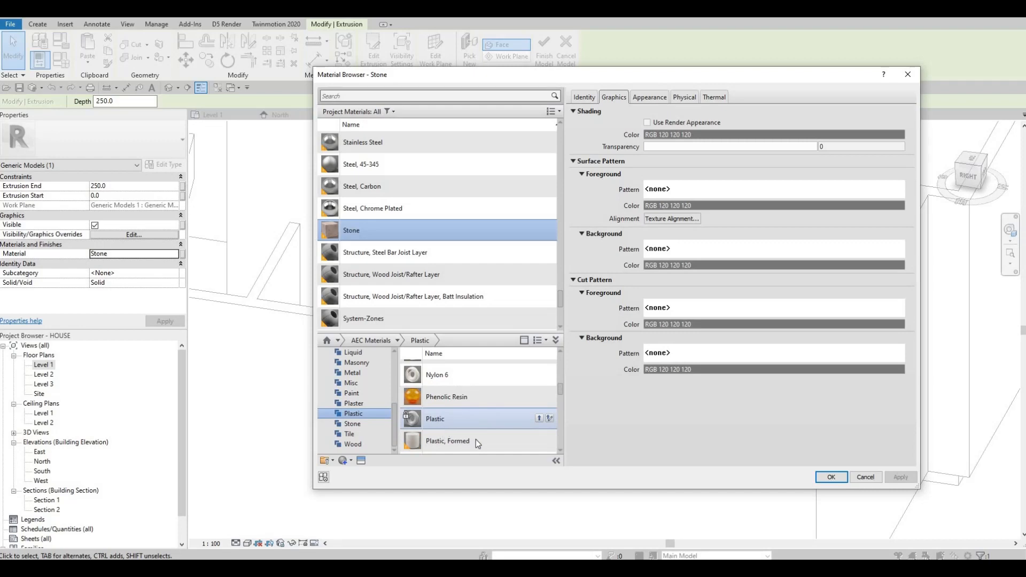
pyautogui.scroll(3, 477, 443)
pyautogui.scroll(-3, 484, 434)
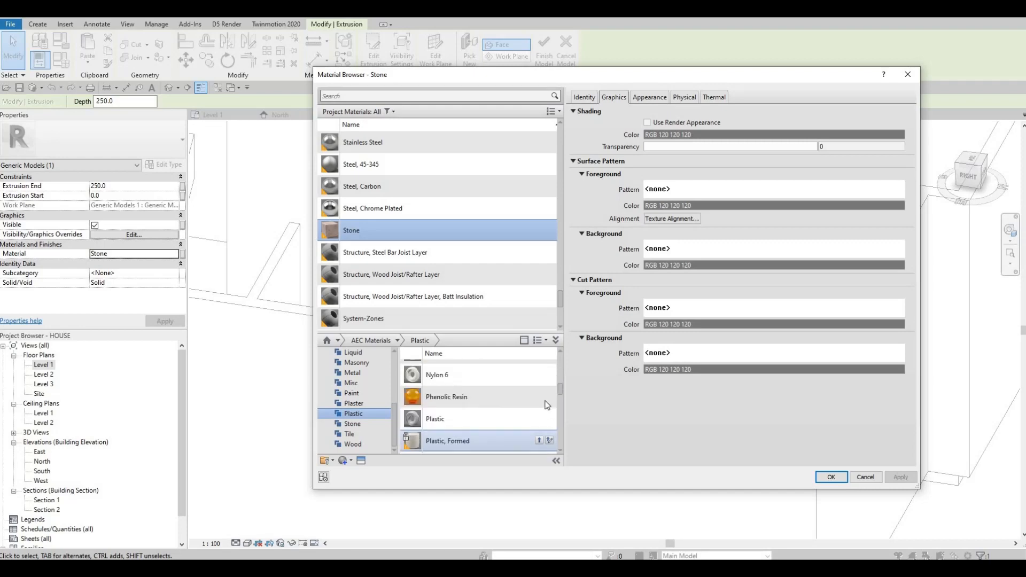
pyautogui.doubleClick(477, 407)
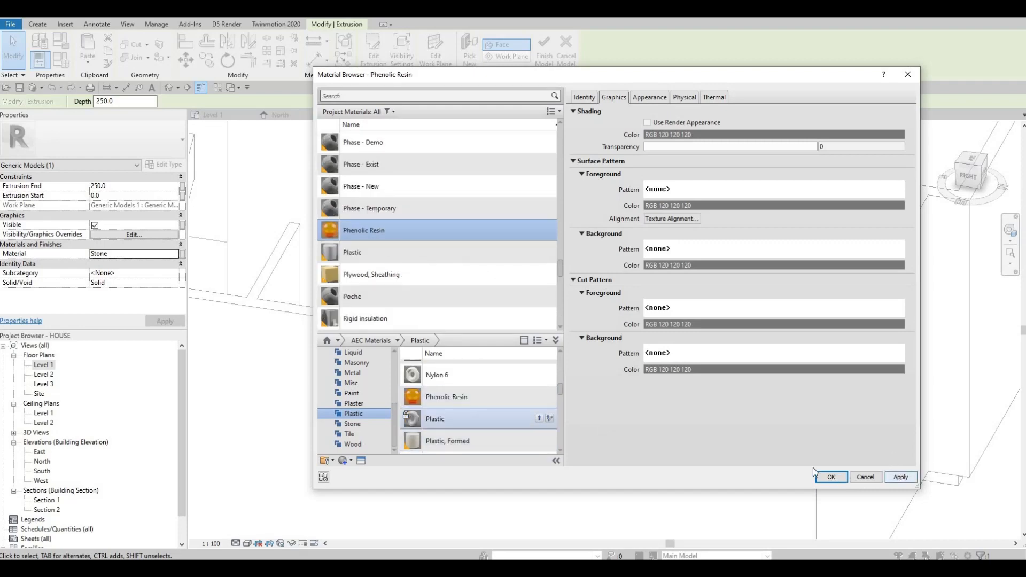
pyautogui.click(830, 476)
# - Open the upper cabinet panels' in-place model for editing
pyautogui.keyDown('shift'); pyautogui.moveTo(633, 353); pyautogui.dragTo(609, 236, button='middle'); pyautogui.keyUp('shift')
pyautogui.scroll(2, 601, 250)
pyautogui.scroll(1, 599, 247)
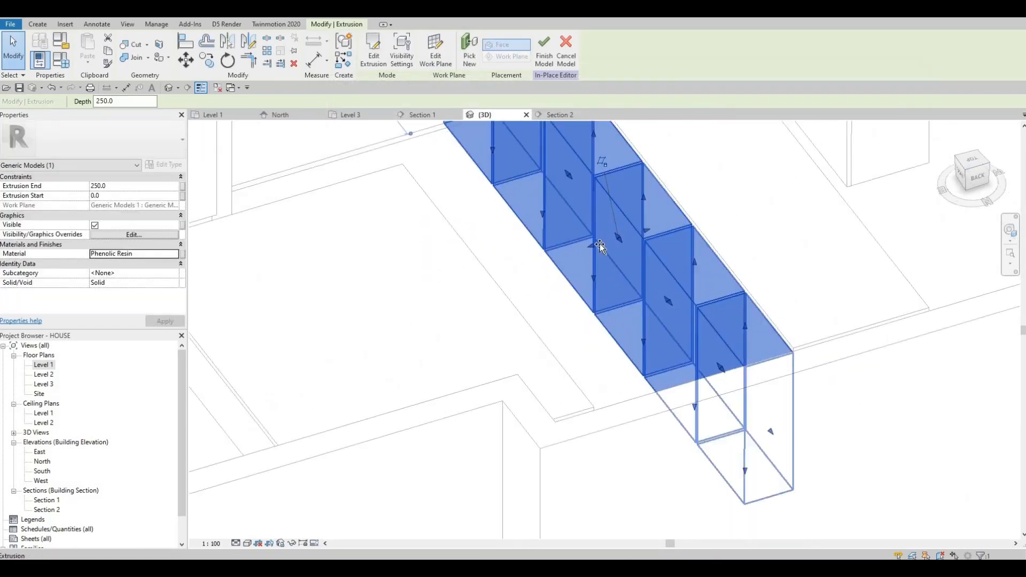
pyautogui.moveTo(645, 231); pyautogui.dragTo(696, 260)
pyautogui.keyDown('shift'); pyautogui.moveTo(629, 274); pyautogui.dragTo(618, 197, button='middle'); pyautogui.keyUp('shift')
pyautogui.scroll(2, 667, 266)
pyautogui.keyDown('shift'); pyautogui.moveTo(643, 259); pyautogui.dragTo(506, 266, button='middle'); pyautogui.keyUp('shift')
pyautogui.scroll(3, 505, 267)
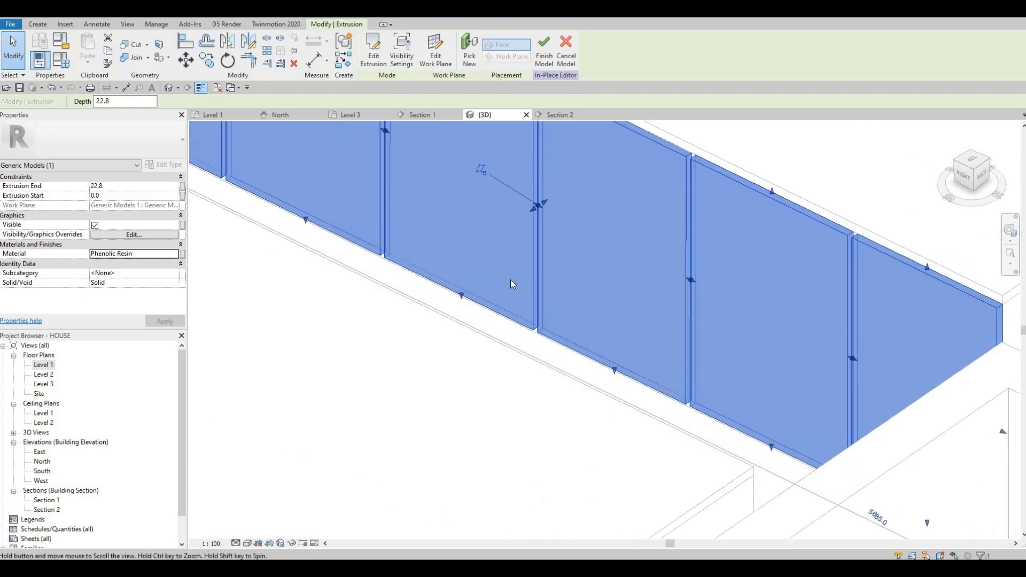
pyautogui.moveTo(511, 274); pyautogui.dragTo(521, 270)
pyautogui.scroll(-3, 549, 291)
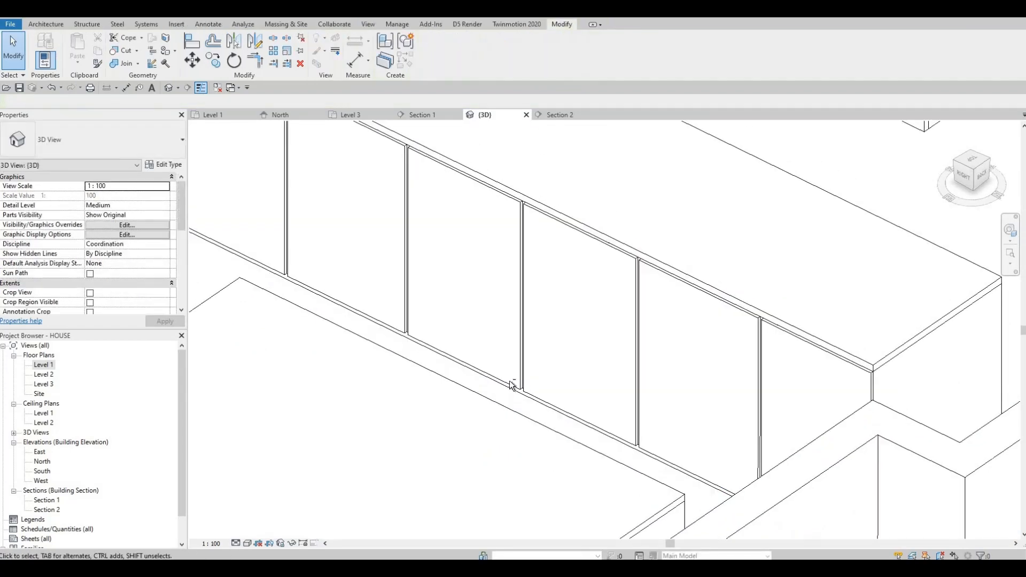
pyautogui.scroll(-2, 511, 384)
pyautogui.moveTo(620, 185); pyautogui.dragTo(623, 284, button='middle')
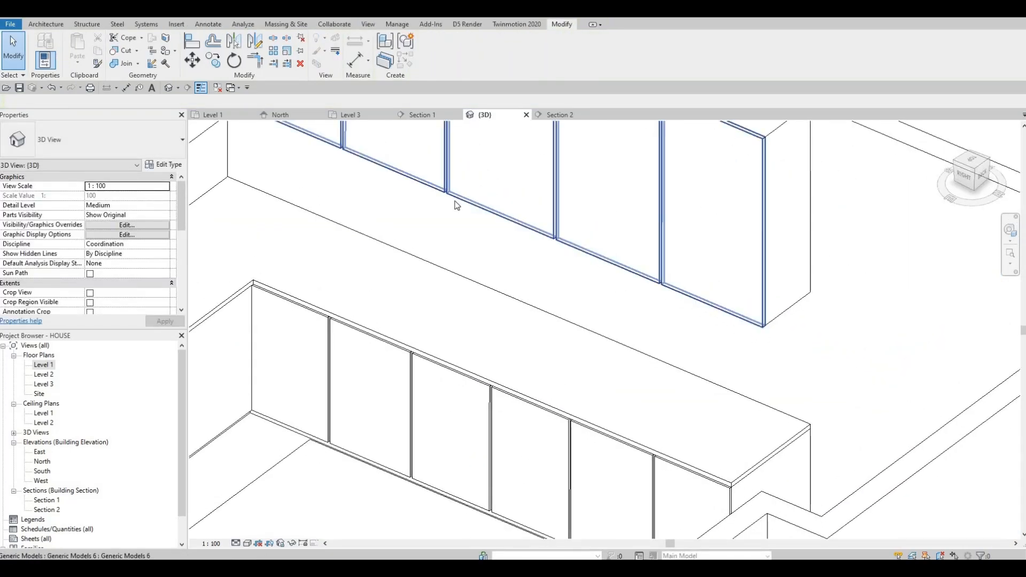
pyautogui.click(631, 278)
pyautogui.click(434, 56)
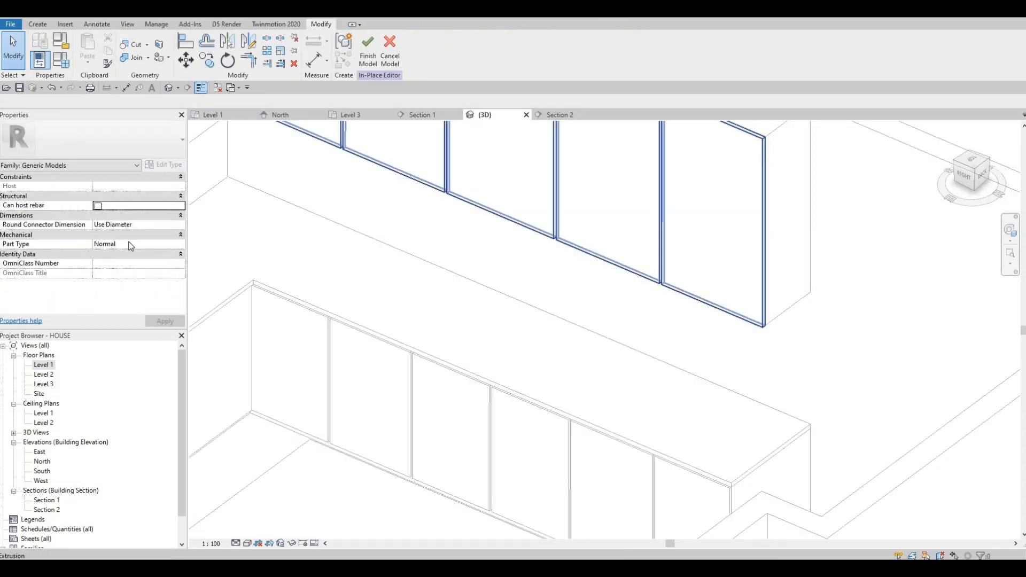
# - Assign the Laminate, Red, Matte plastic material to the upper panels' extrusion and finish the in-place model
pyautogui.click(490, 213)
pyautogui.click(175, 253)
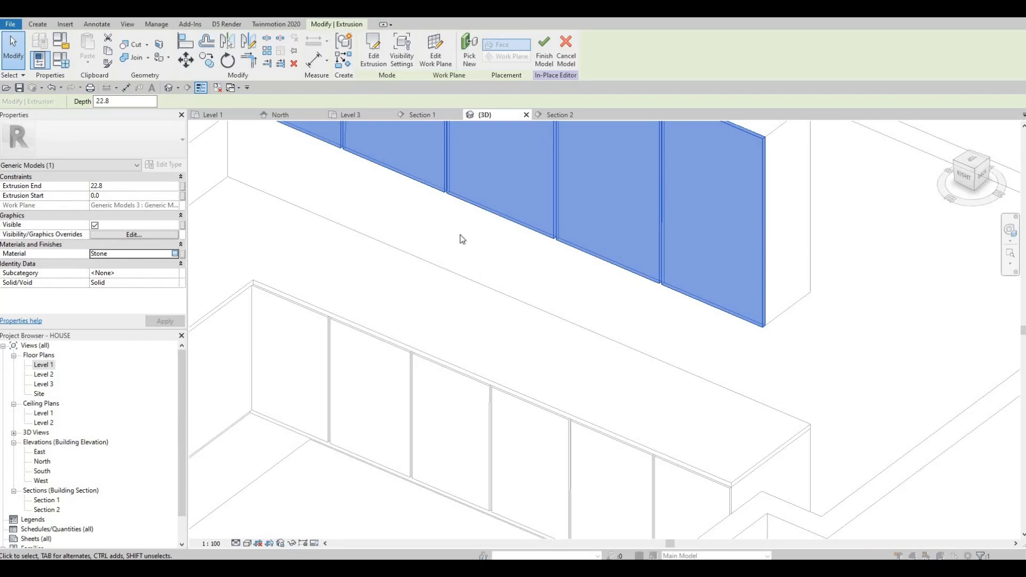
pyautogui.scroll(-4, 347, 294)
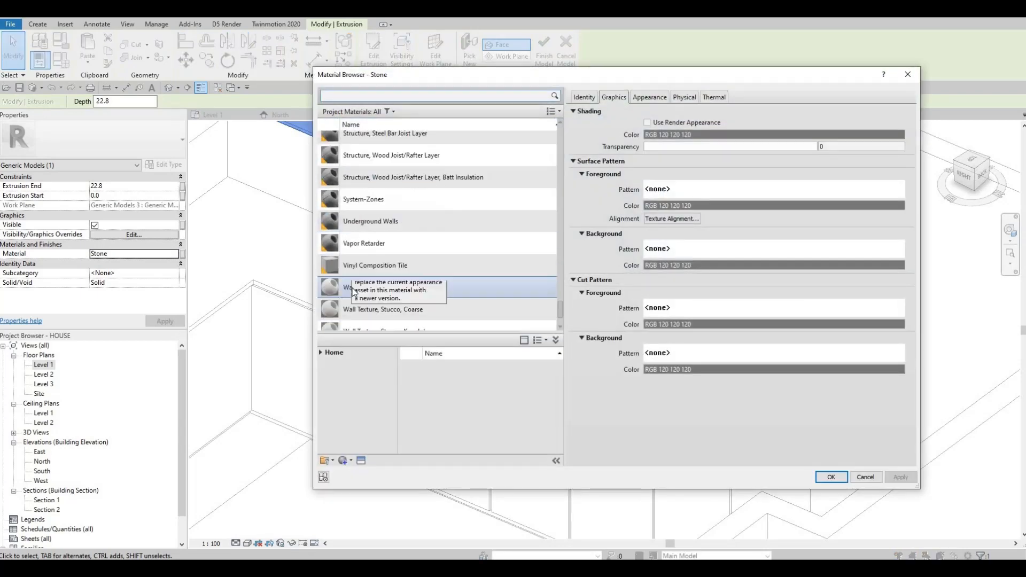
pyautogui.click(320, 354)
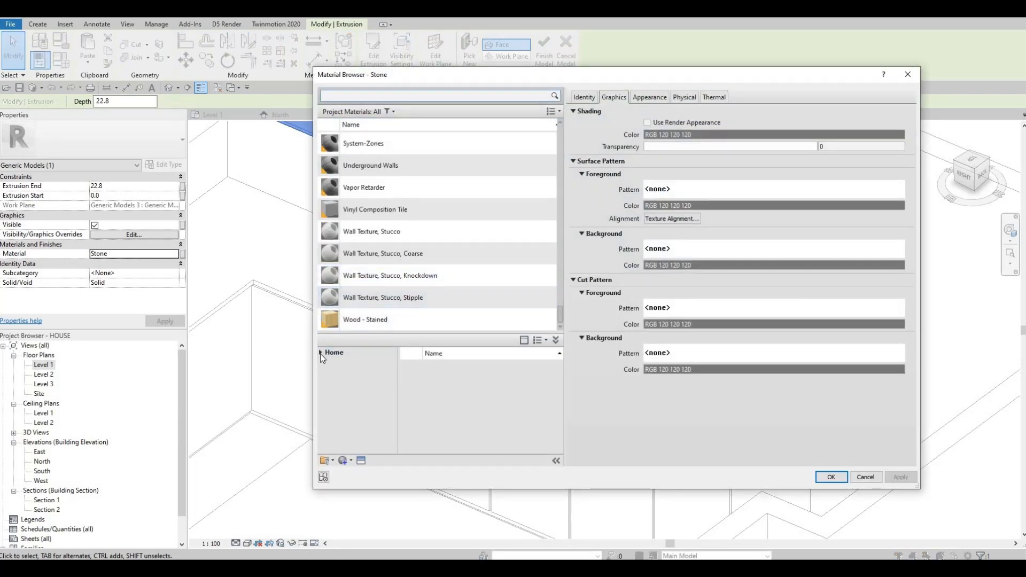
pyautogui.click(322, 372)
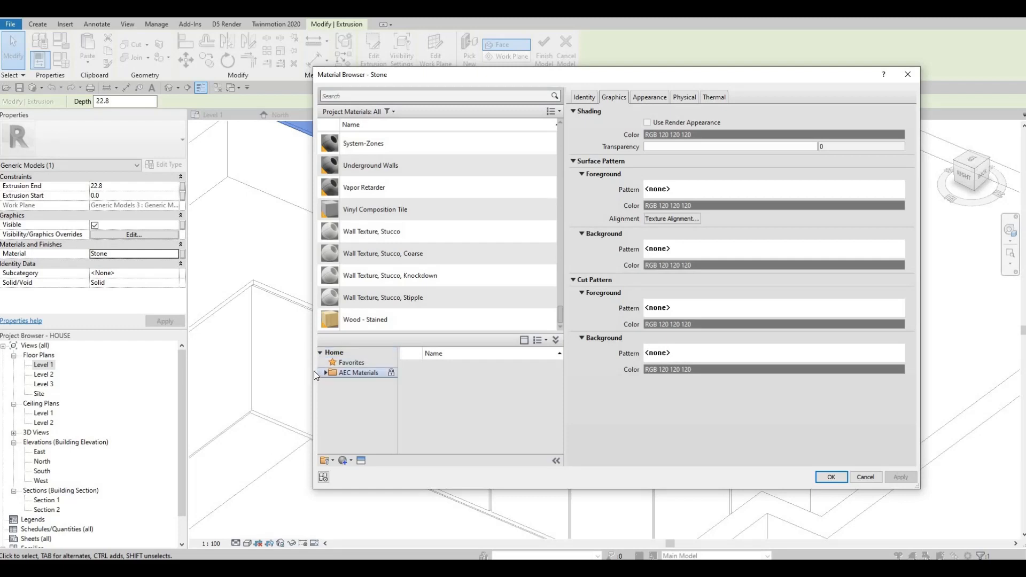
pyautogui.click(325, 373)
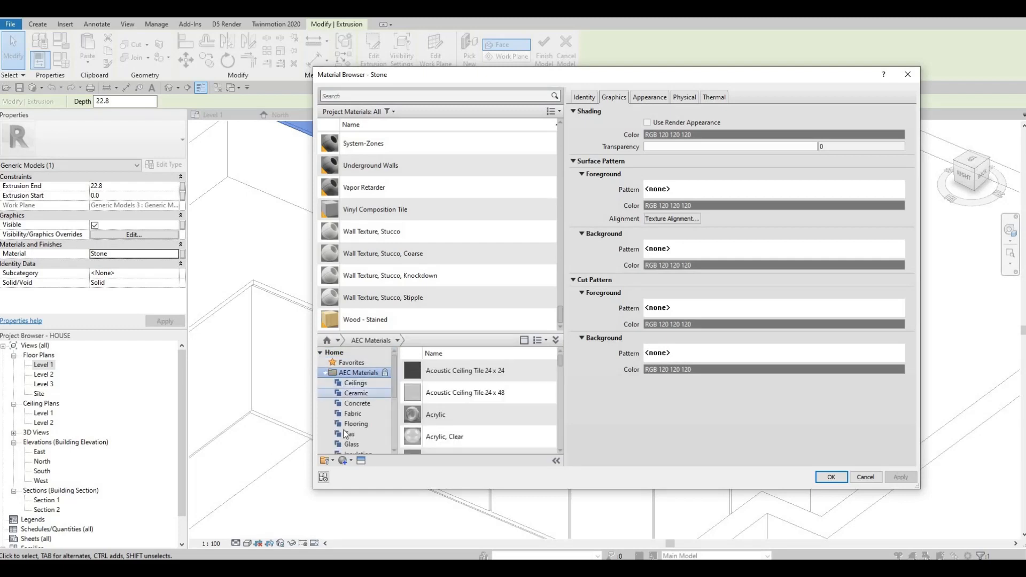
pyautogui.scroll(-1, 345, 434)
pyautogui.scroll(-3, 360, 425)
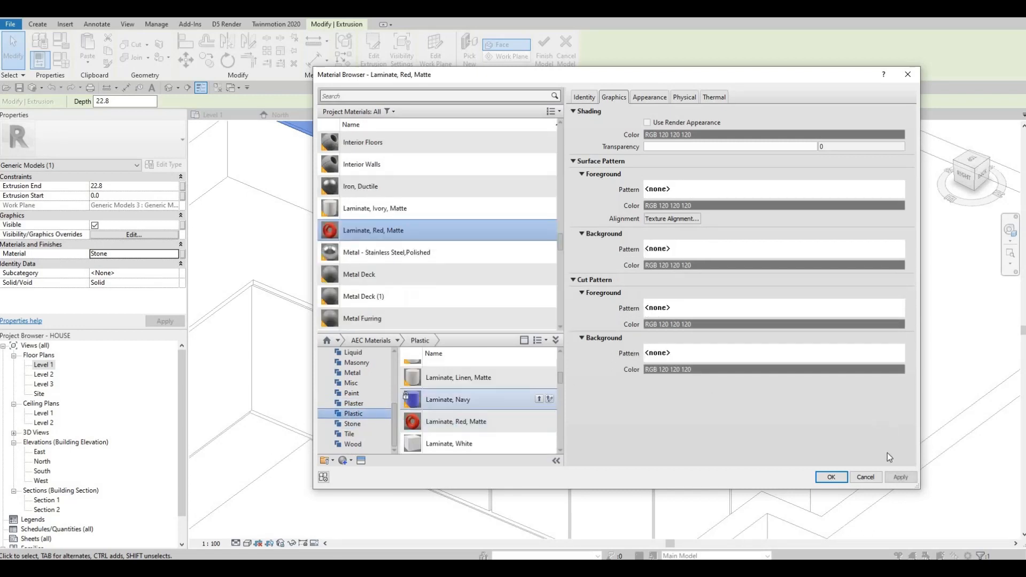
pyautogui.click(898, 476)
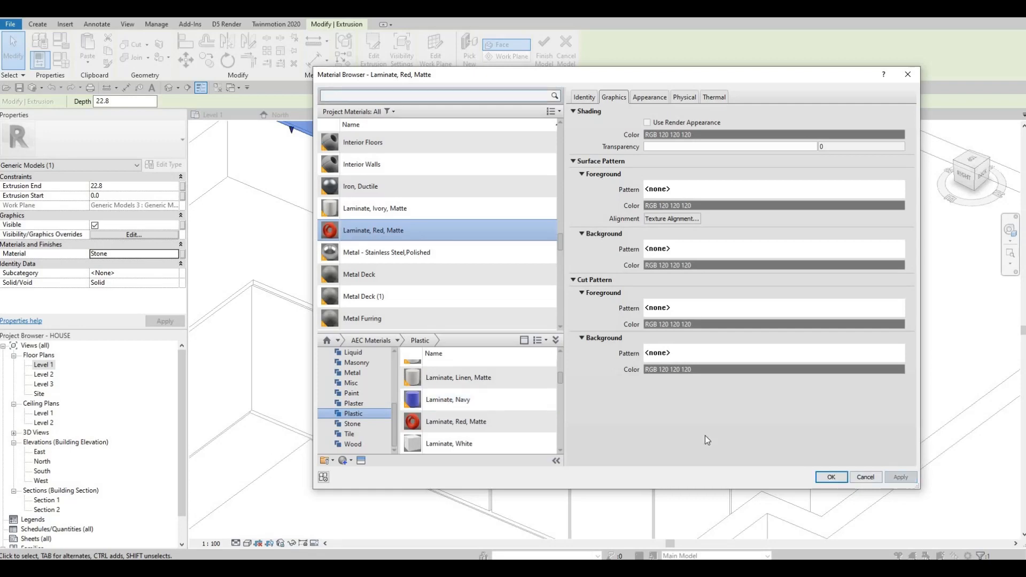
pyautogui.click(831, 477)
pyautogui.moveTo(282, 165); pyautogui.dragTo(380, 279, button='middle')
pyautogui.scroll(-1, 374, 275)
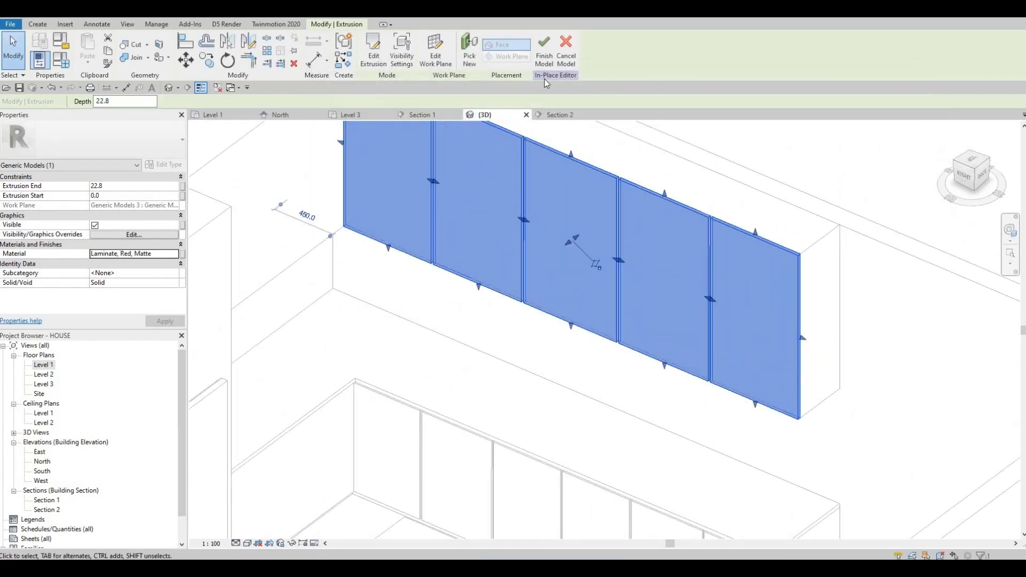
pyautogui.click(547, 60)
# - Orbit around the kitchen in 3D to inspect the finished cabinet panels
pyautogui.moveTo(508, 514); pyautogui.dragTo(492, 423, button='middle')
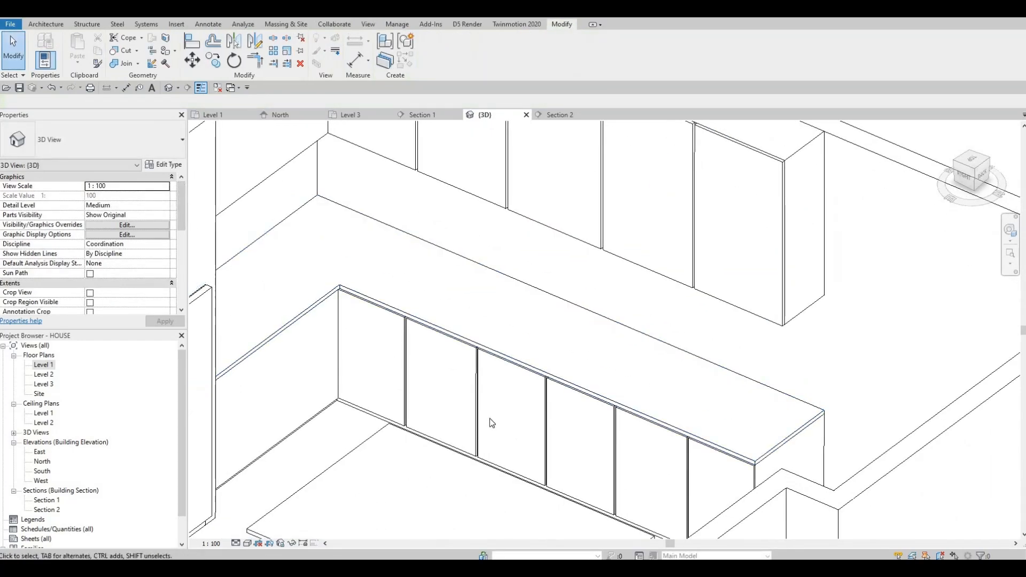
pyautogui.click(449, 434)
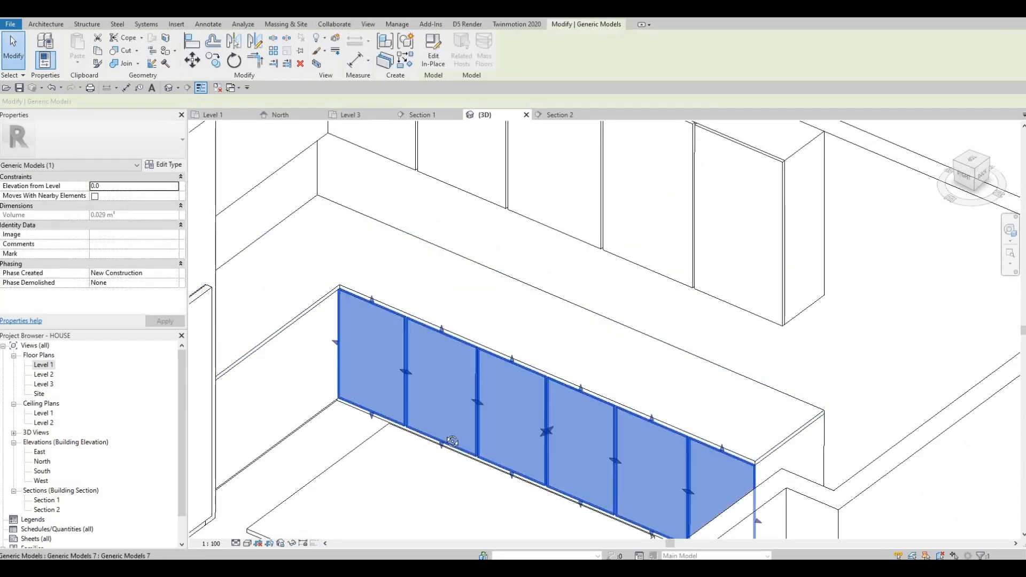
pyautogui.scroll(-5, 419, 439)
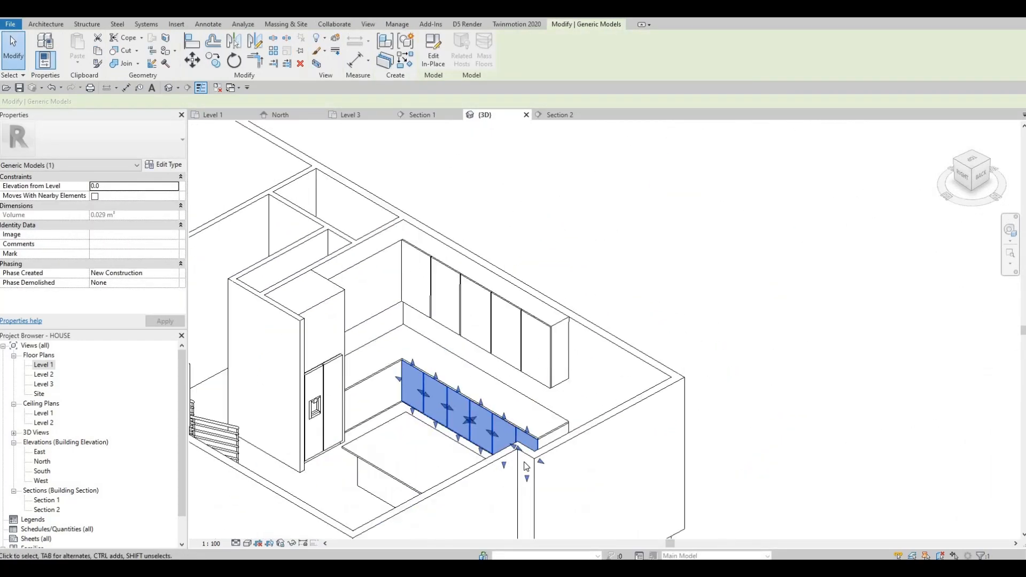
pyautogui.keyDown('shift'); pyautogui.moveTo(493, 476); pyautogui.dragTo(547, 478, button='middle'); pyautogui.keyUp('shift')
pyautogui.keyDown('shift'); pyautogui.moveTo(641, 511); pyautogui.dragTo(401, 457, button='middle'); pyautogui.keyUp('shift')
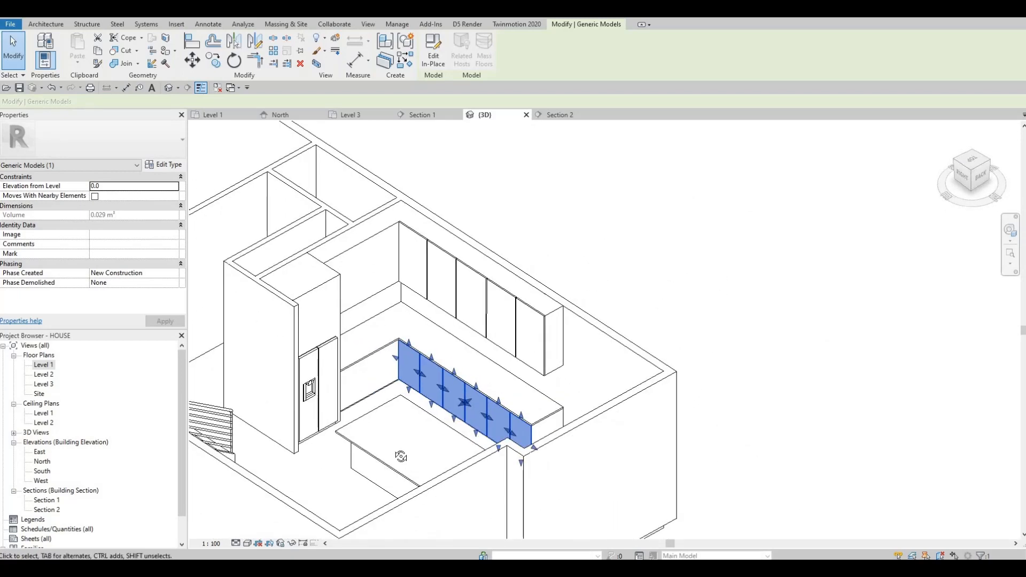
pyautogui.keyDown('shift'); pyautogui.moveTo(384, 351); pyautogui.dragTo(344, 408, button='middle'); pyautogui.keyUp('shift')
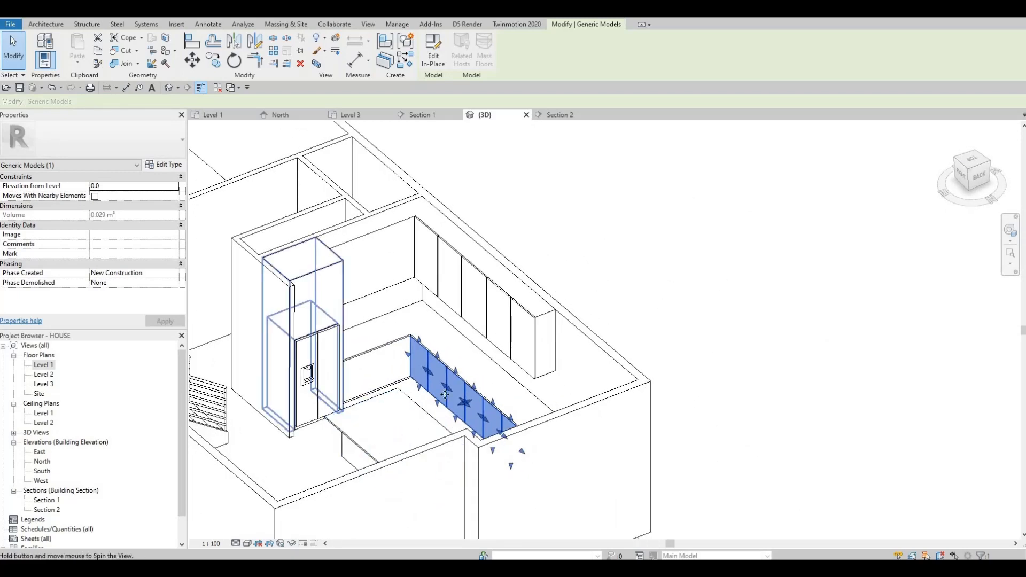
pyautogui.keyDown('shift'); pyautogui.moveTo(310, 375); pyautogui.dragTo(474, 415, button='middle'); pyautogui.keyUp('shift')
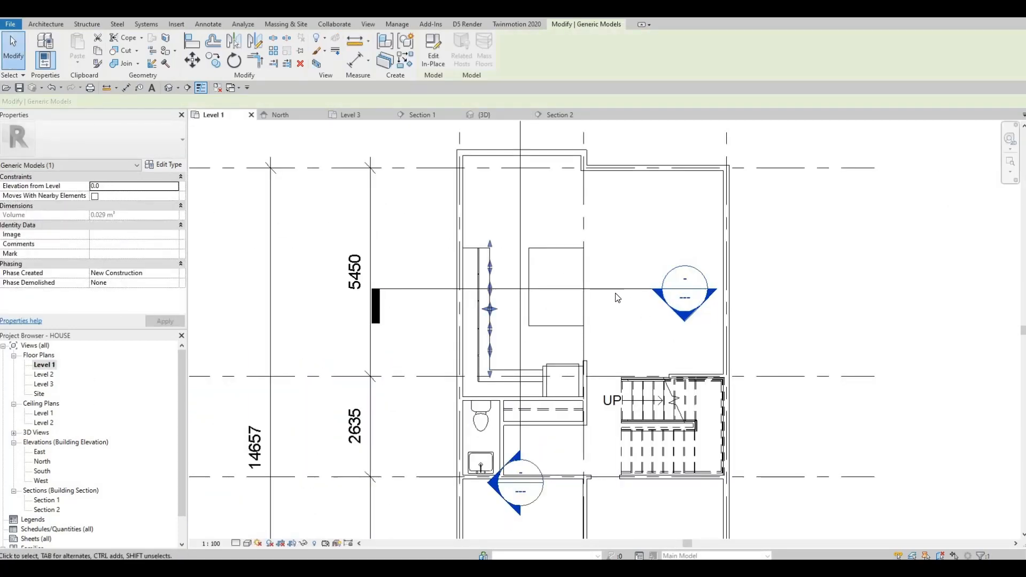
# - Open the Section 2 view from its section head in the Level 1 plan
pyautogui.moveTo(612, 297); pyautogui.dragTo(548, 377)
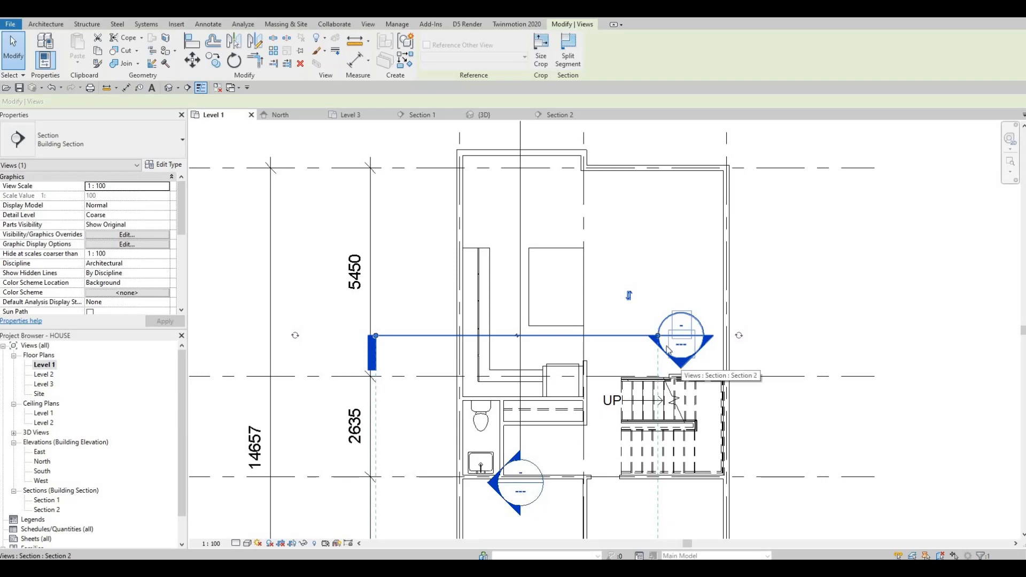
pyautogui.press('Escape')
pyautogui.press('Escape')
pyautogui.doubleClick(684, 366)
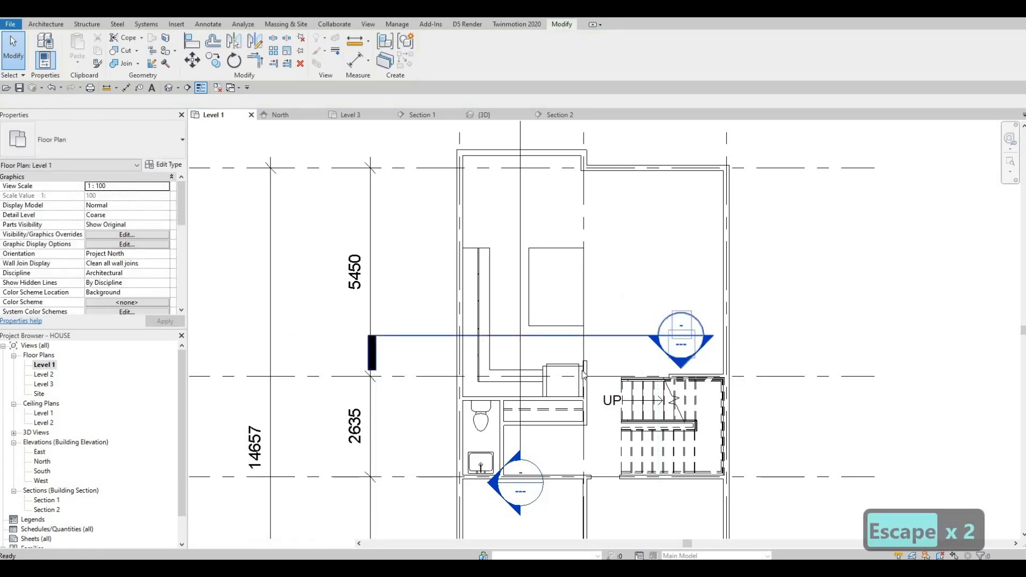
pyautogui.press('F1')
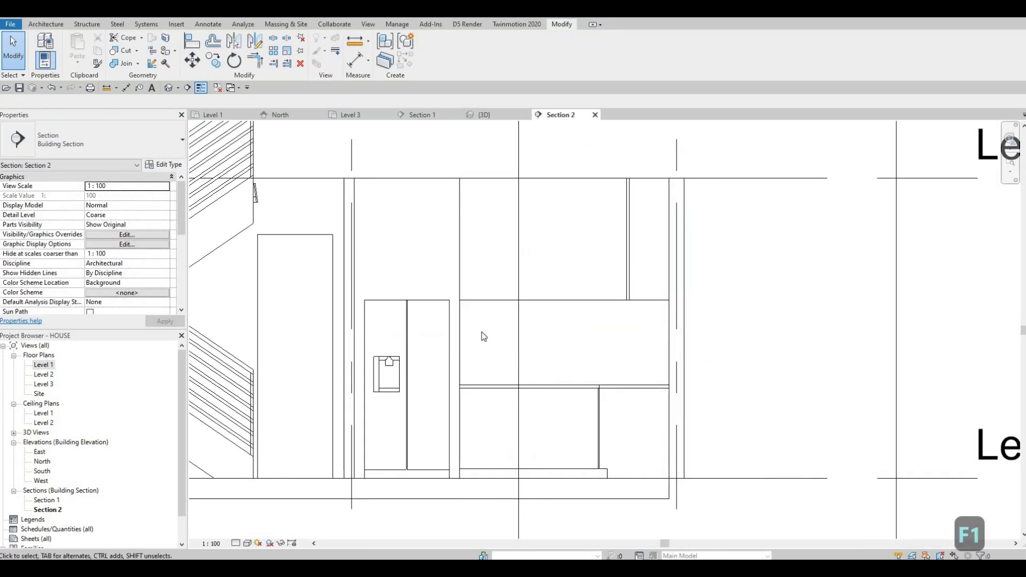
pyautogui.scroll(2, 456, 331)
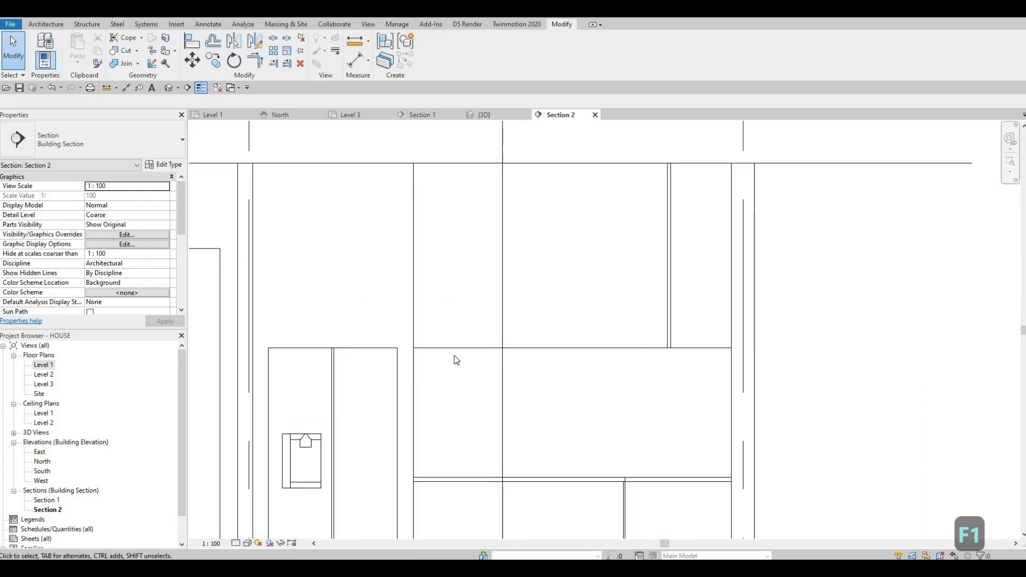
pyautogui.scroll(-1, 476, 344)
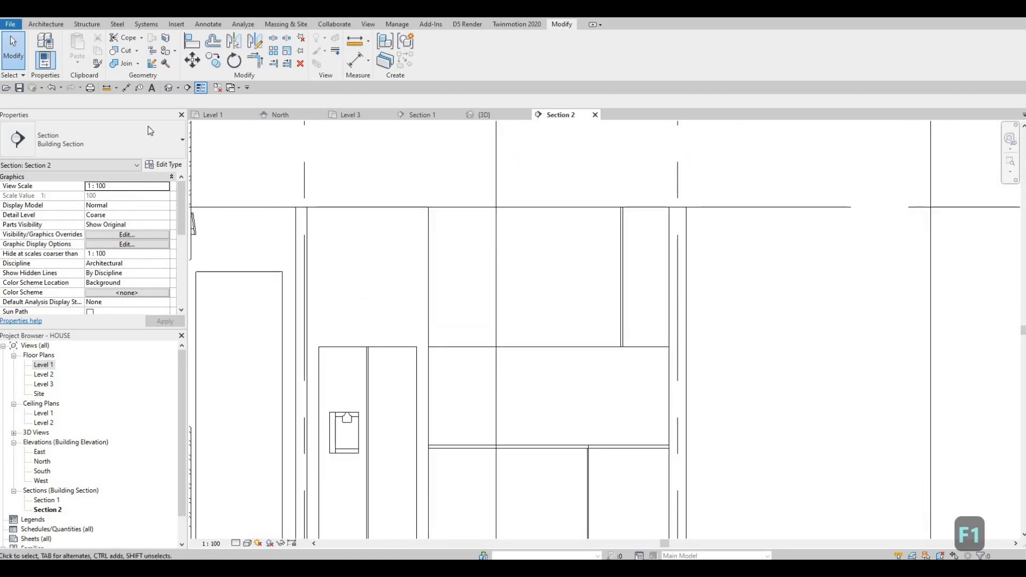
# - Create a new in-place model of the Generic Models category, keeping the default name Generic Models 8
pyautogui.moveTo(608, 280); pyautogui.dragTo(635, 243, button='middle')
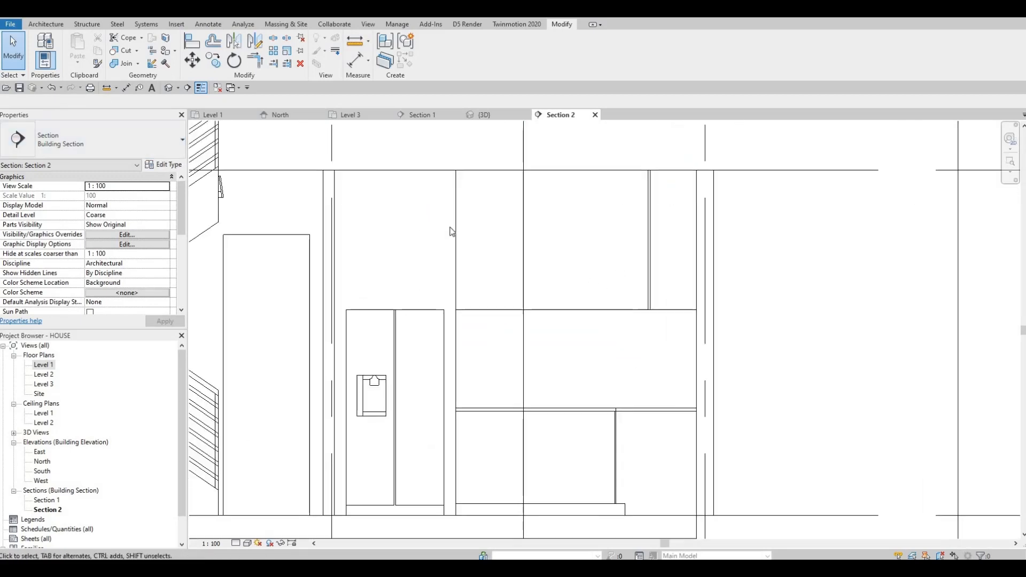
pyautogui.click(46, 24)
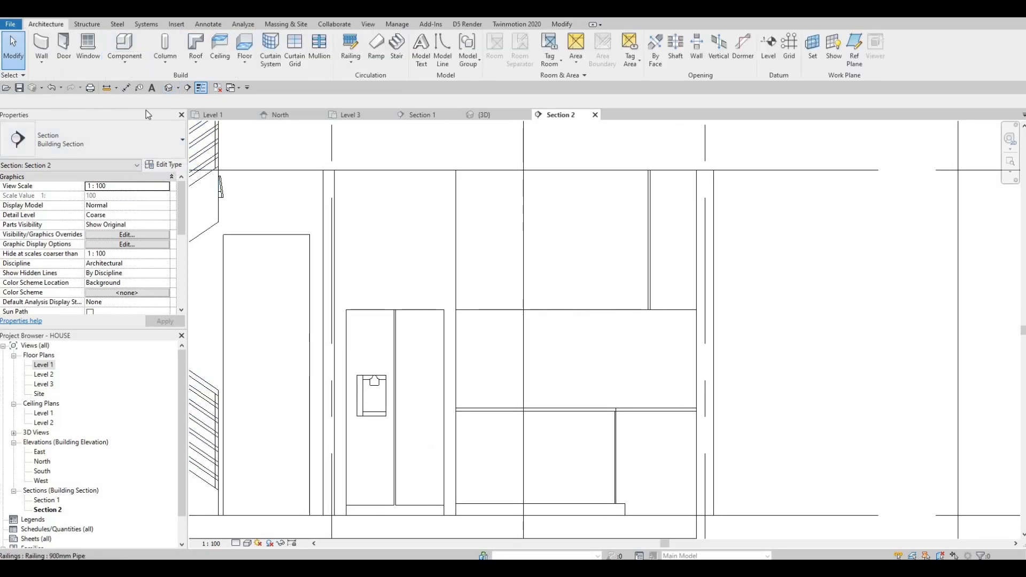
pyautogui.click(124, 60)
pyautogui.click(133, 102)
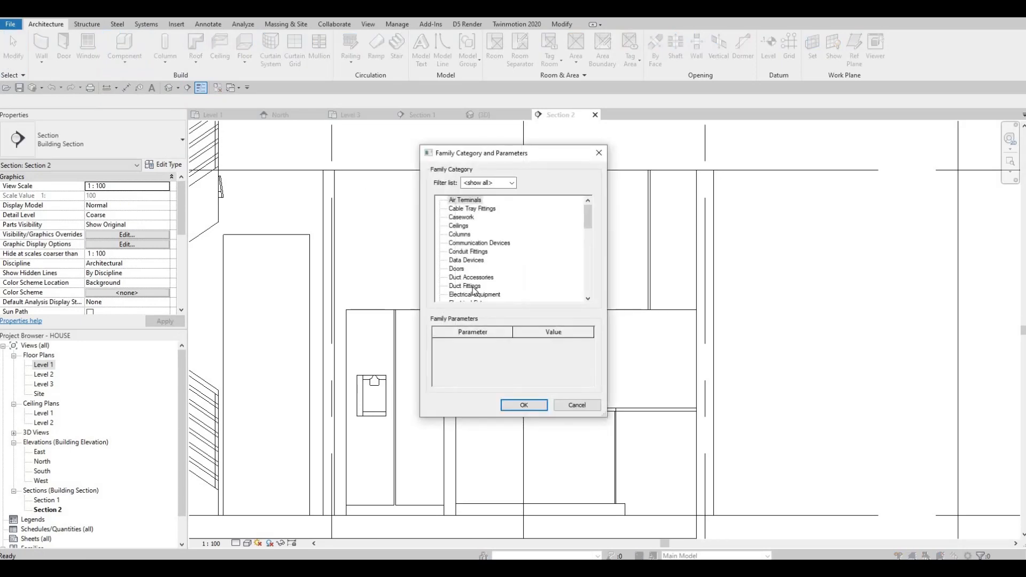
pyautogui.scroll(-3, 474, 291)
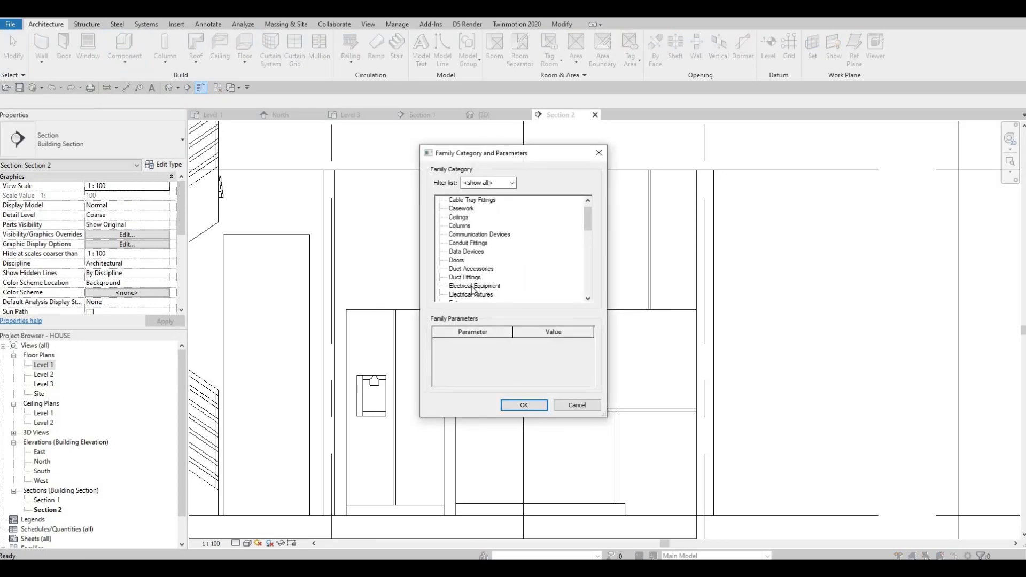
pyautogui.click(512, 405)
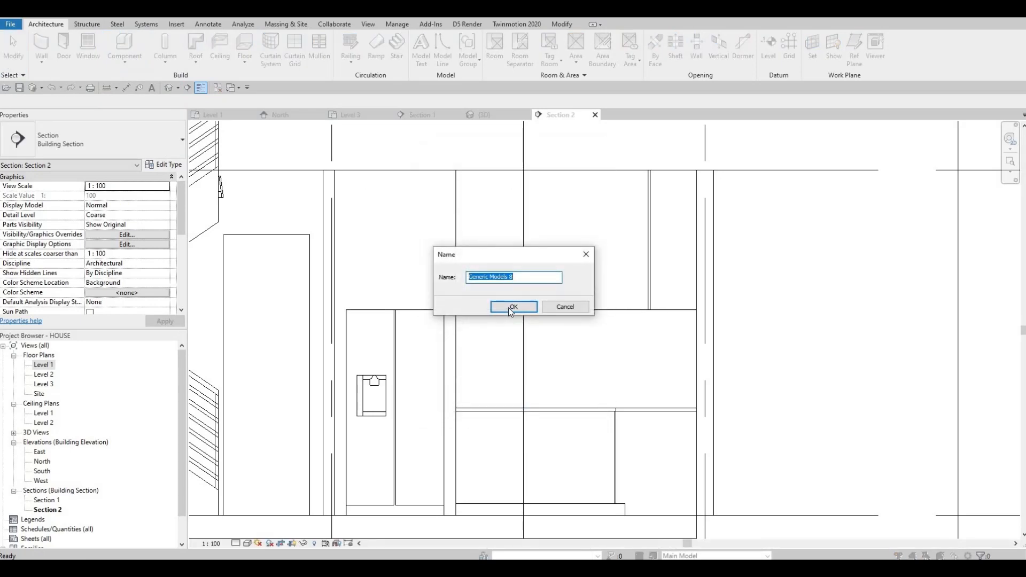
pyautogui.click(512, 307)
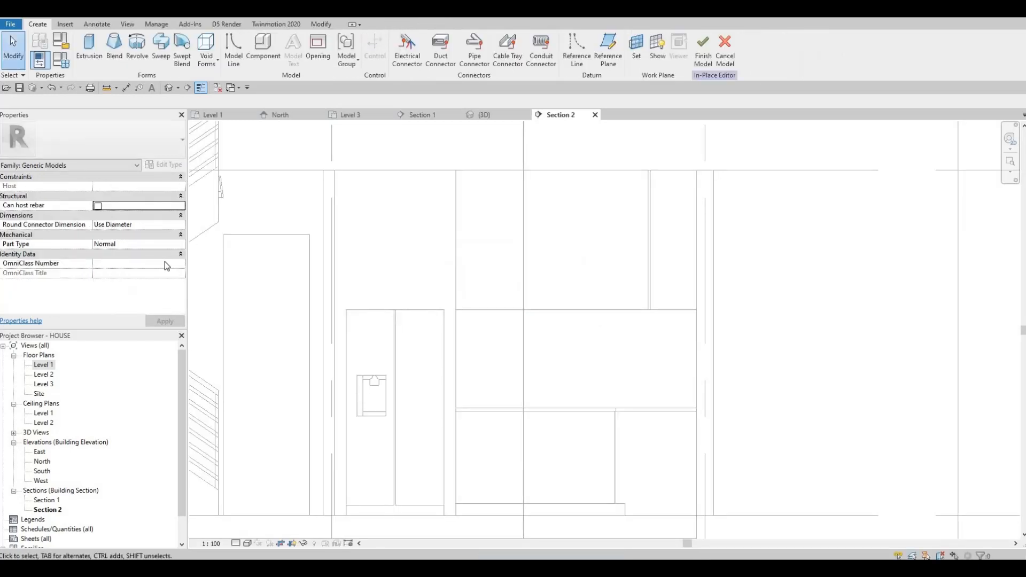
# - Start an extrusion and pick the face of the existing upper cabinet panel model as its work plane
pyautogui.click(87, 52)
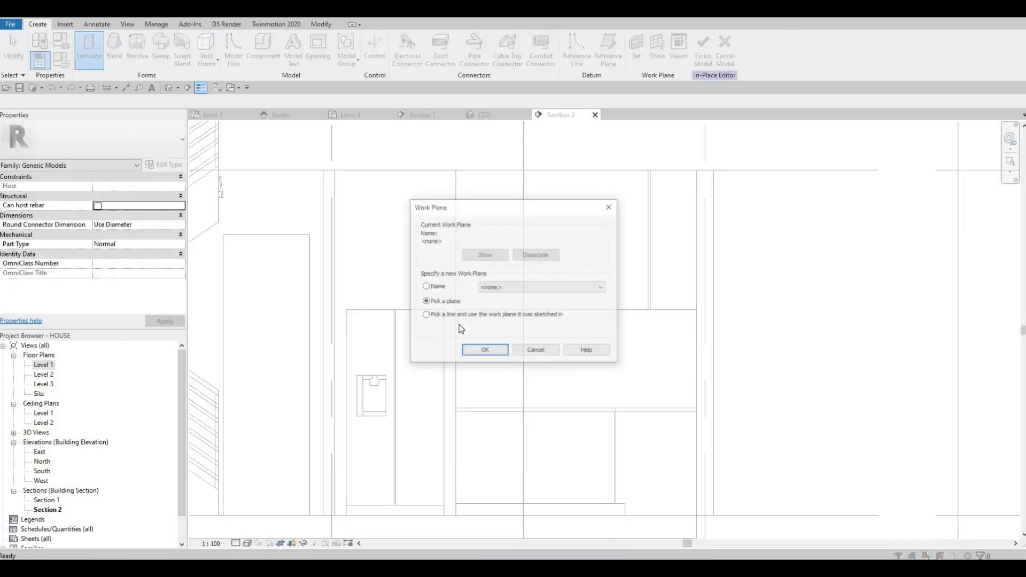
pyautogui.click(473, 351)
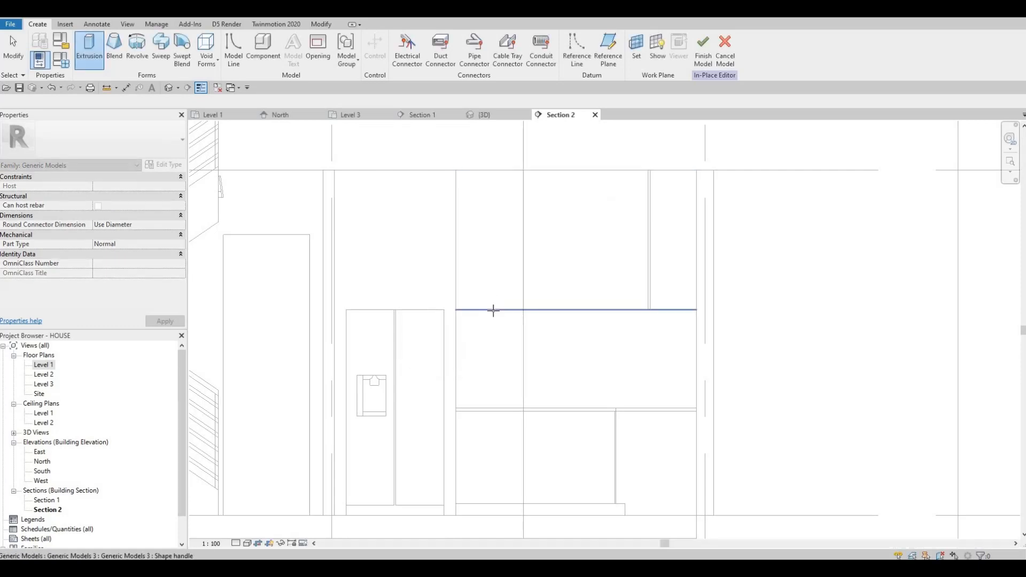
pyautogui.press('Tab')
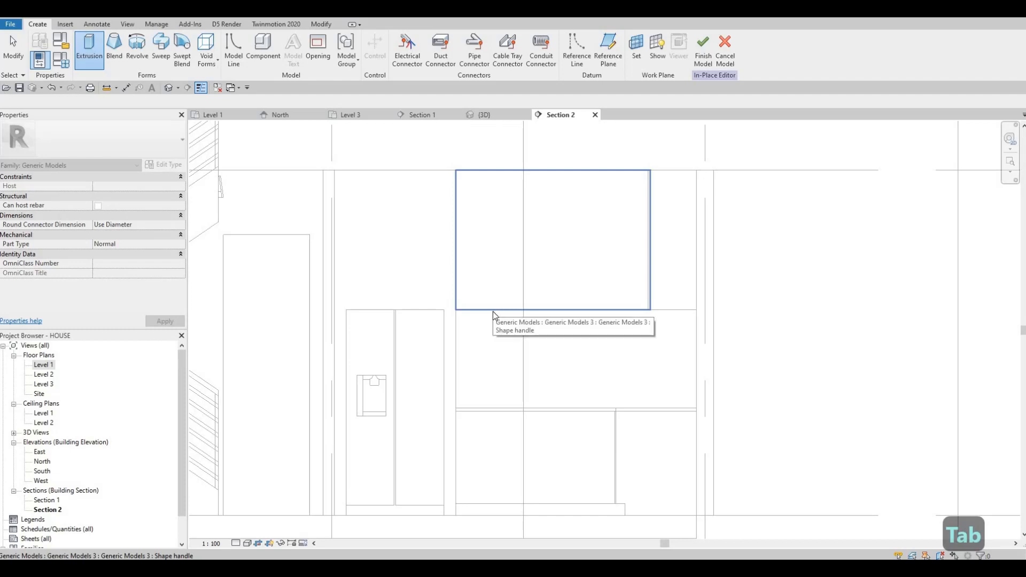
pyautogui.doubleClick(456, 290)
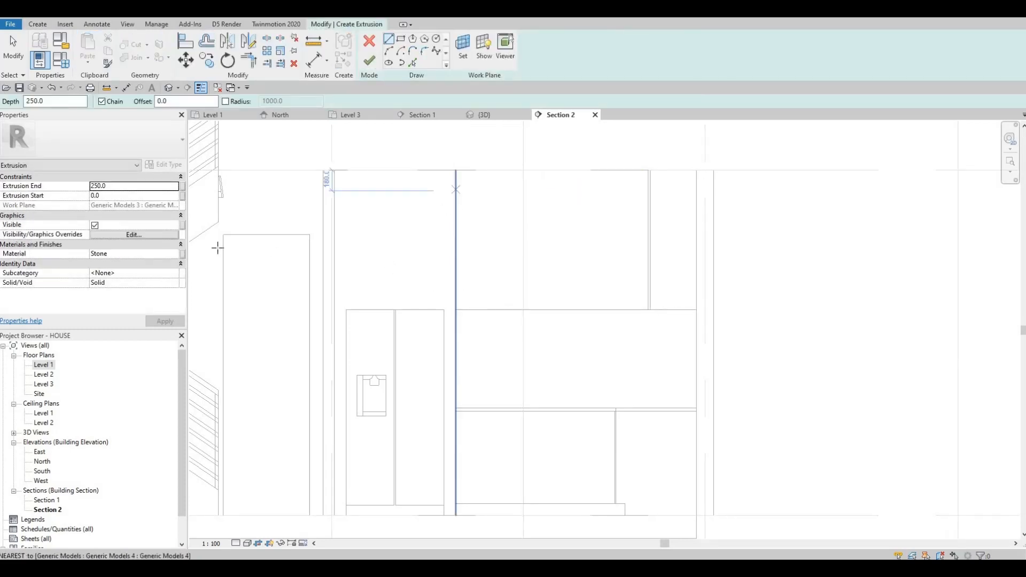
# - Select Laminate, Red, Matte as the extrusion's material in the material browser
pyautogui.click(182, 254)
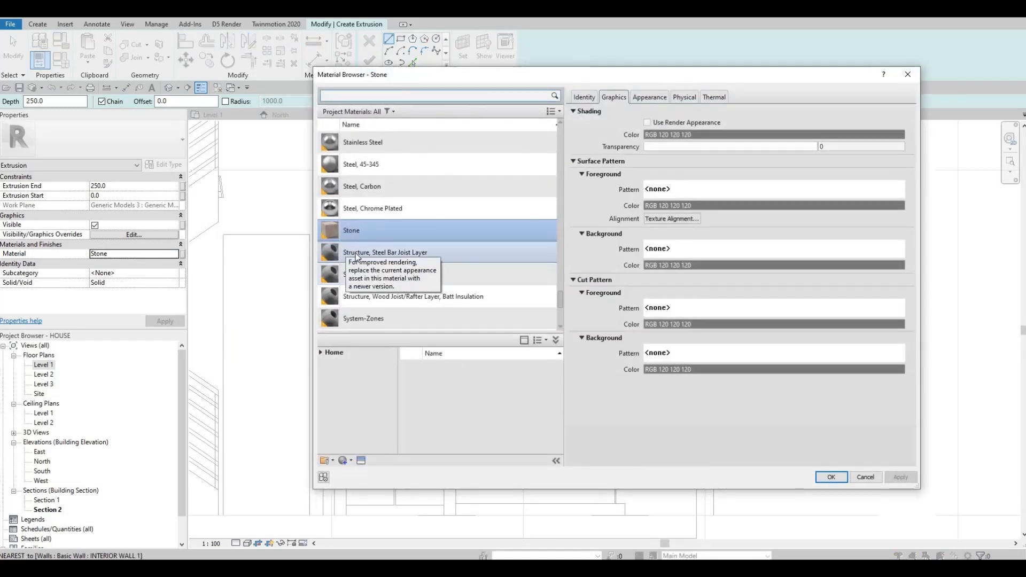
pyautogui.scroll(15, 356, 256)
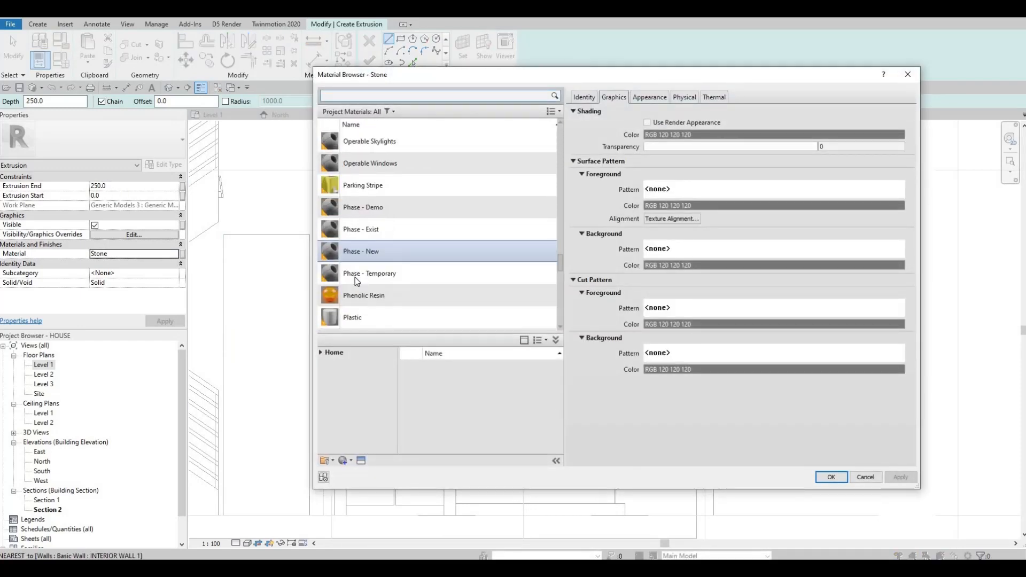
pyautogui.scroll(3, 357, 282)
pyautogui.click(364, 165)
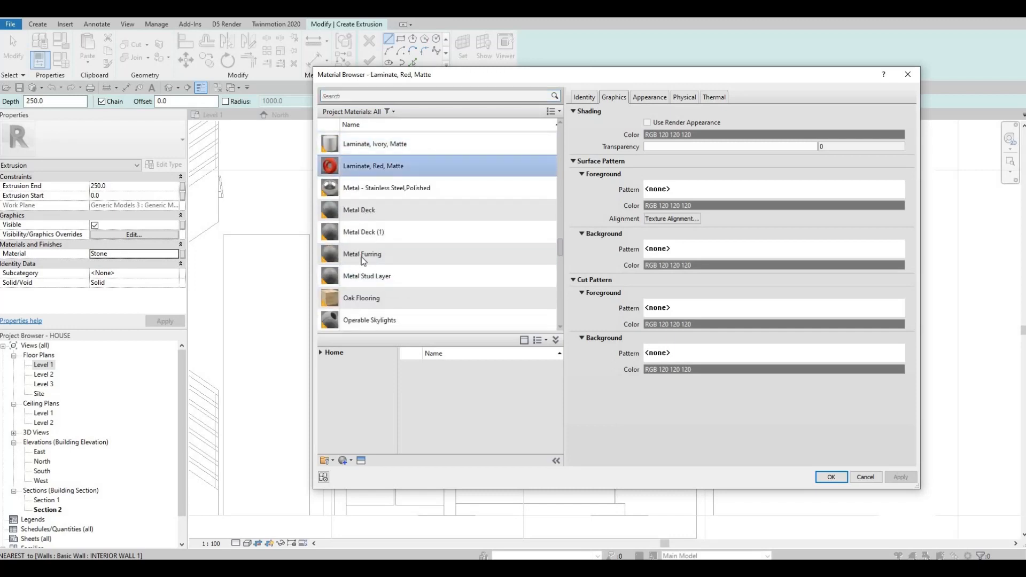
pyautogui.scroll(-3, 363, 261)
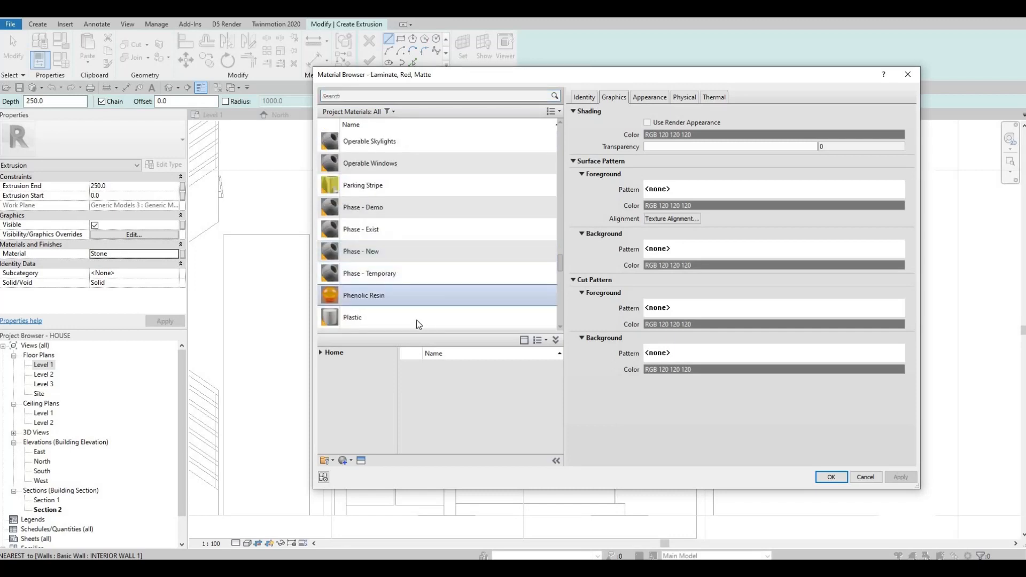
pyautogui.scroll(-1, 376, 274)
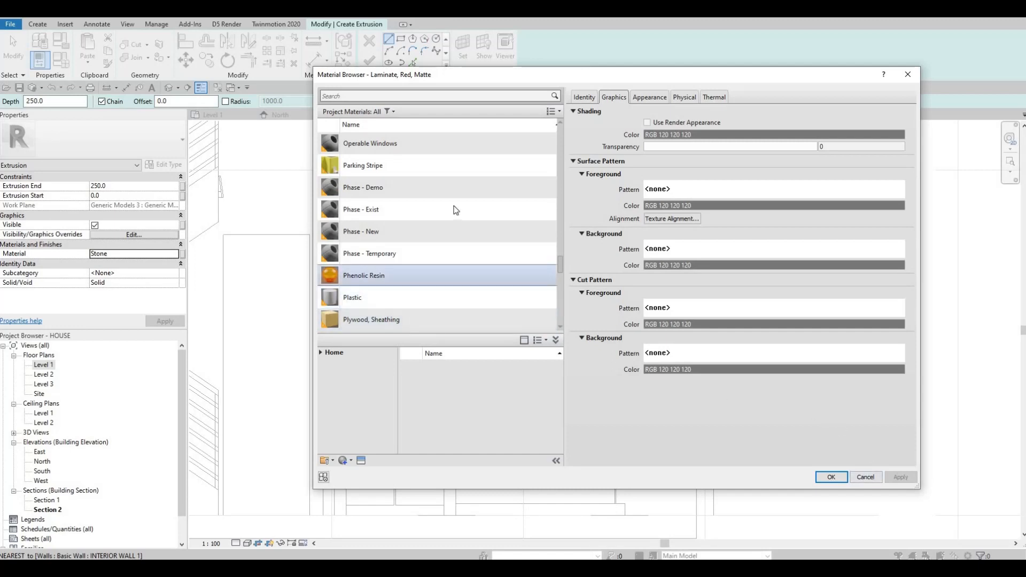
pyautogui.scroll(5, 458, 211)
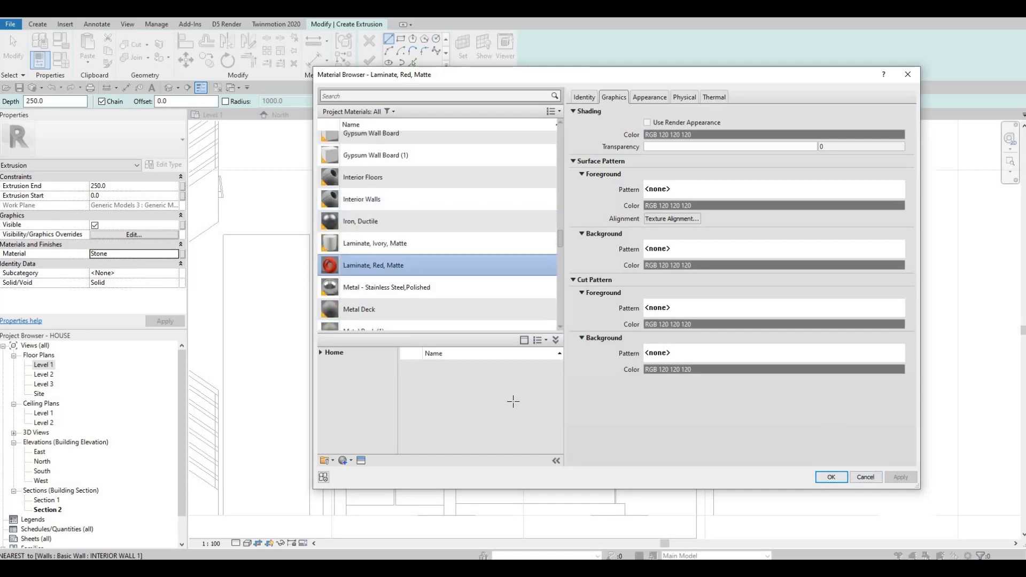
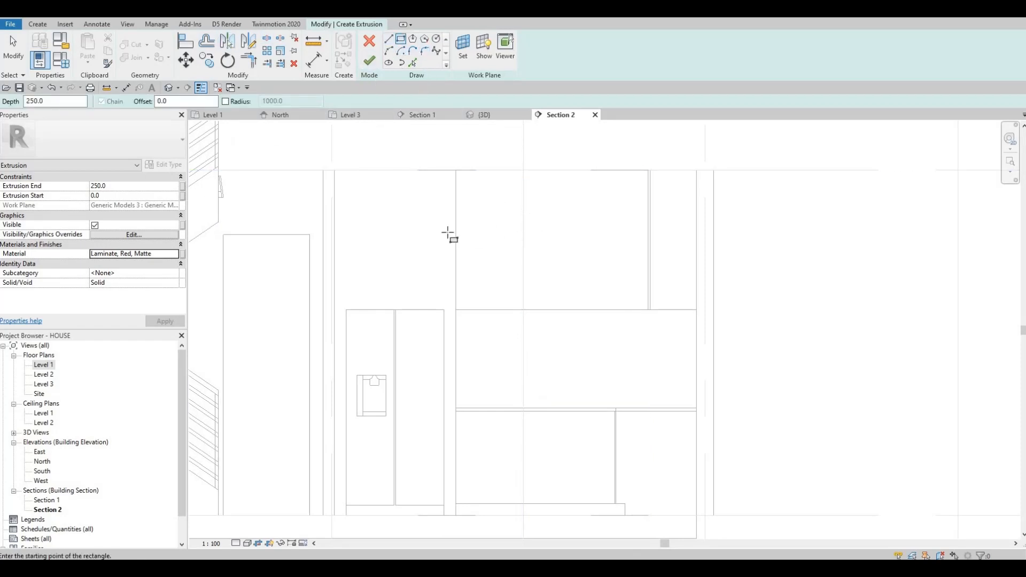
# - Sketch a rectangle about 1669 by 1215 mm over the upper cabinet panel area
pyautogui.moveTo(399, 197); pyautogui.dragTo(319, 208, button='middle')
pyautogui.click(378, 183)
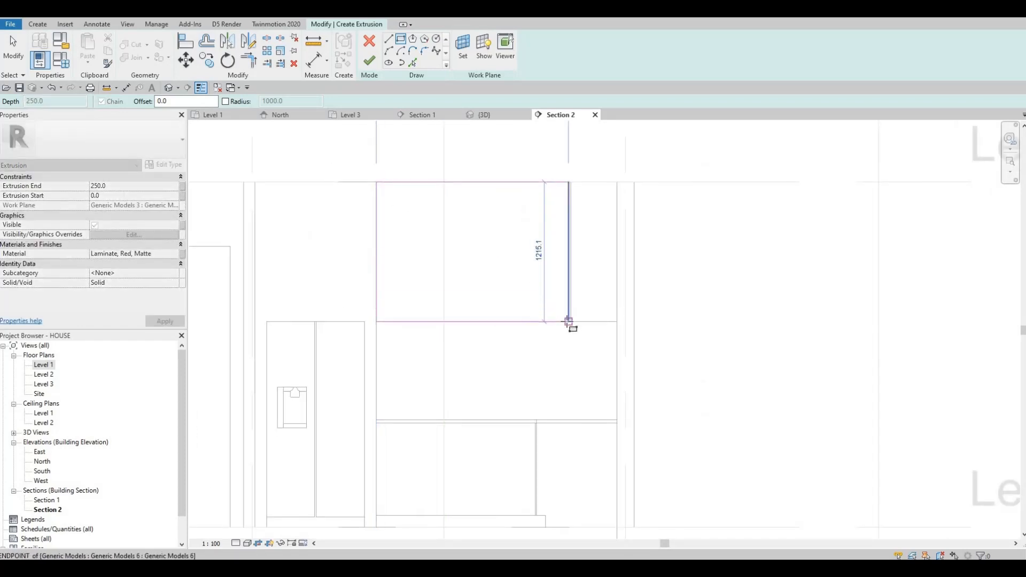
pyautogui.click(569, 321)
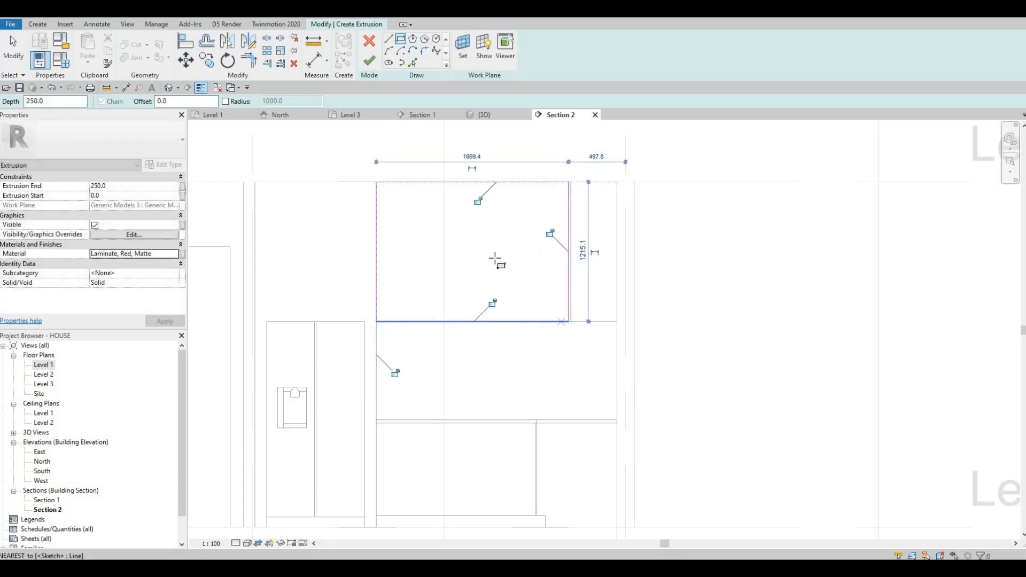
# - Sketch a narrow vertical divider rectangle through the middle of the panel outline
pyautogui.scroll(1, 496, 259)
pyautogui.press('Escape')
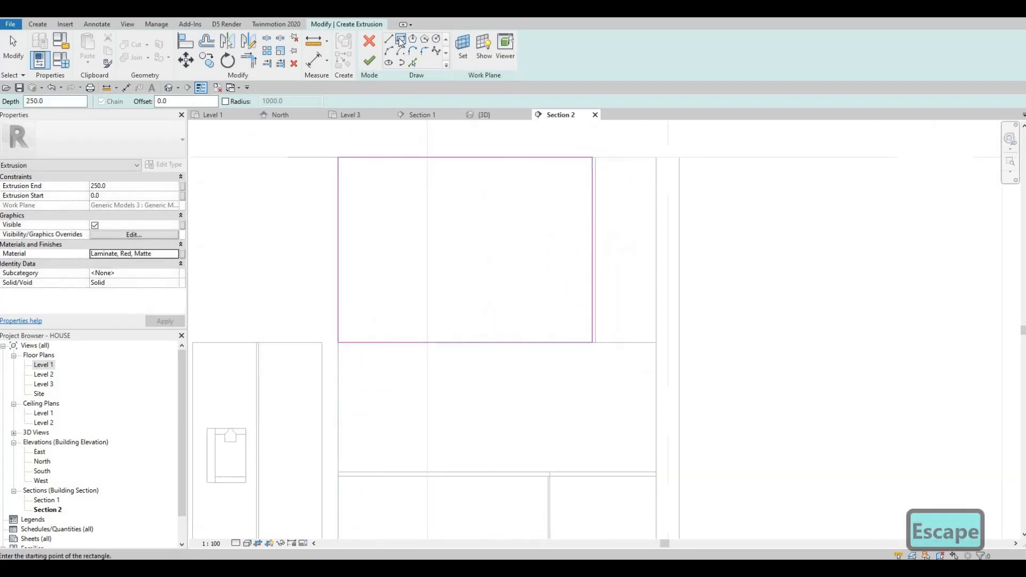
pyautogui.click(466, 157)
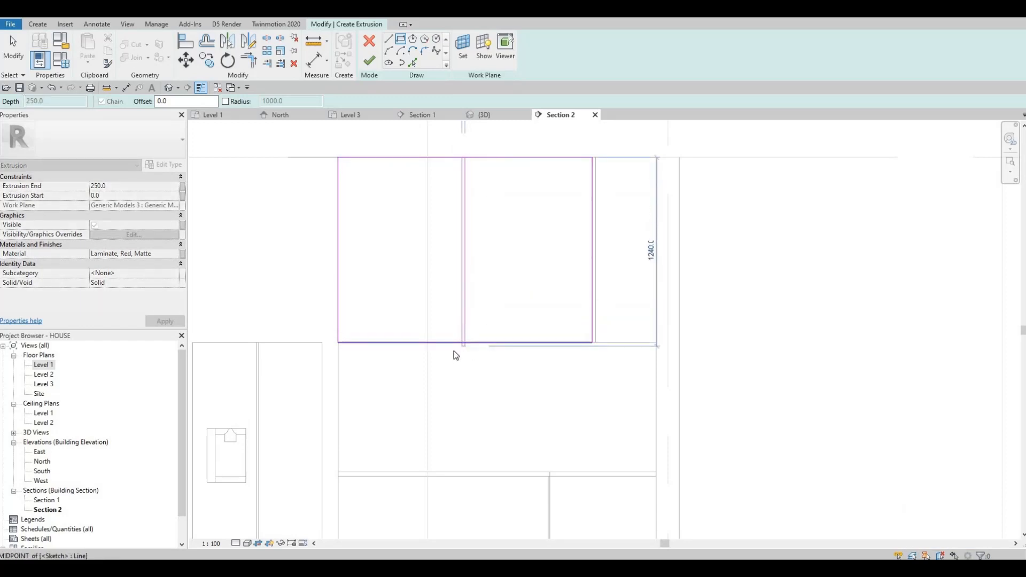
pyautogui.press('Escape')
pyautogui.press('Escape')
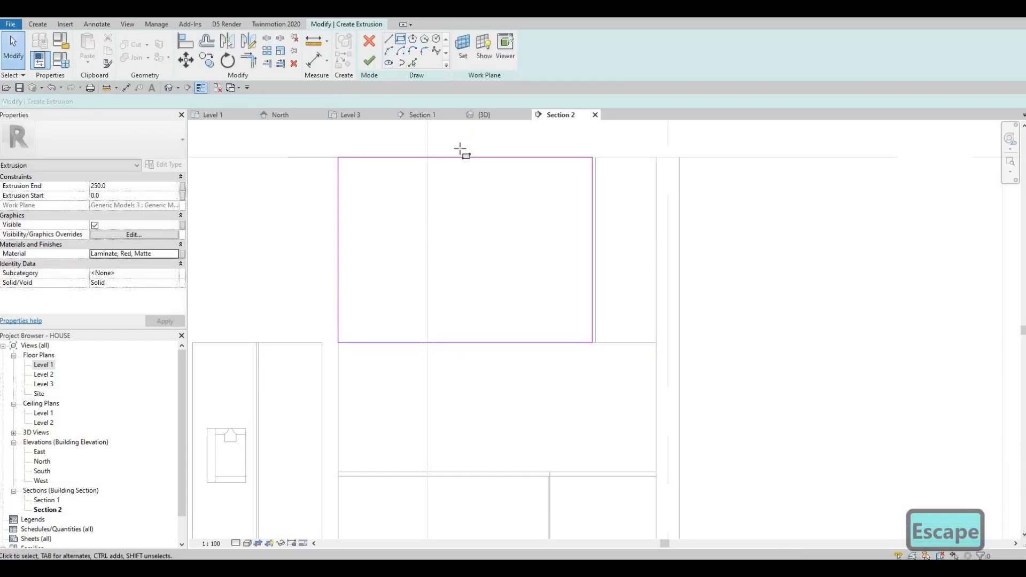
pyautogui.click(463, 337)
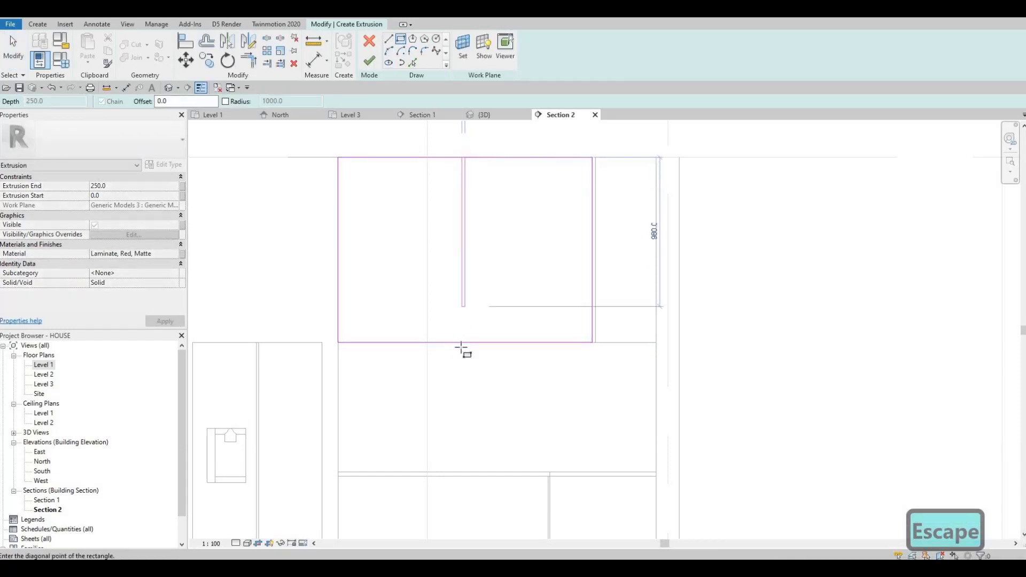
pyautogui.click(463, 333)
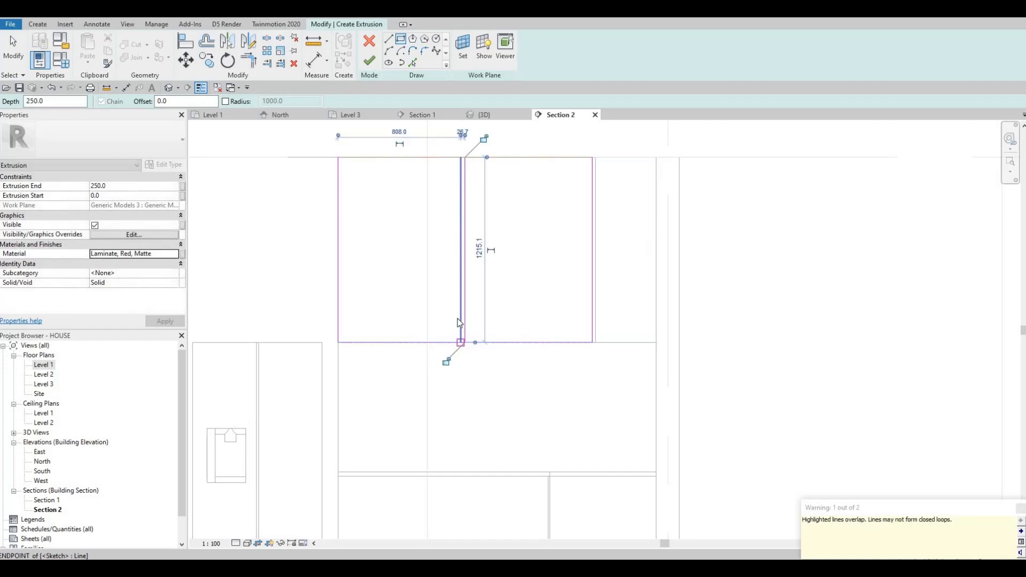
# - Set the divider rectangle's width to 15 mm
pyautogui.press('Escape')
pyautogui.press('Escape')
pyautogui.press('Escape')
pyautogui.scroll(2, 461, 320)
pyautogui.click(463, 342)
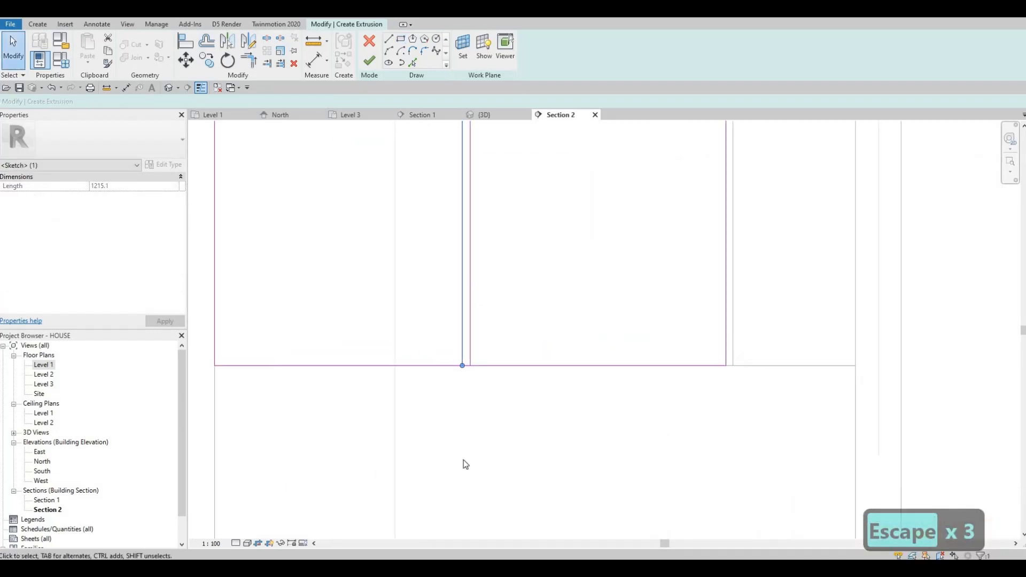
pyautogui.scroll(-2, 474, 302)
pyautogui.moveTo(454, 249); pyautogui.dragTo(443, 404, button='middle')
pyautogui.scroll(4, 459, 238)
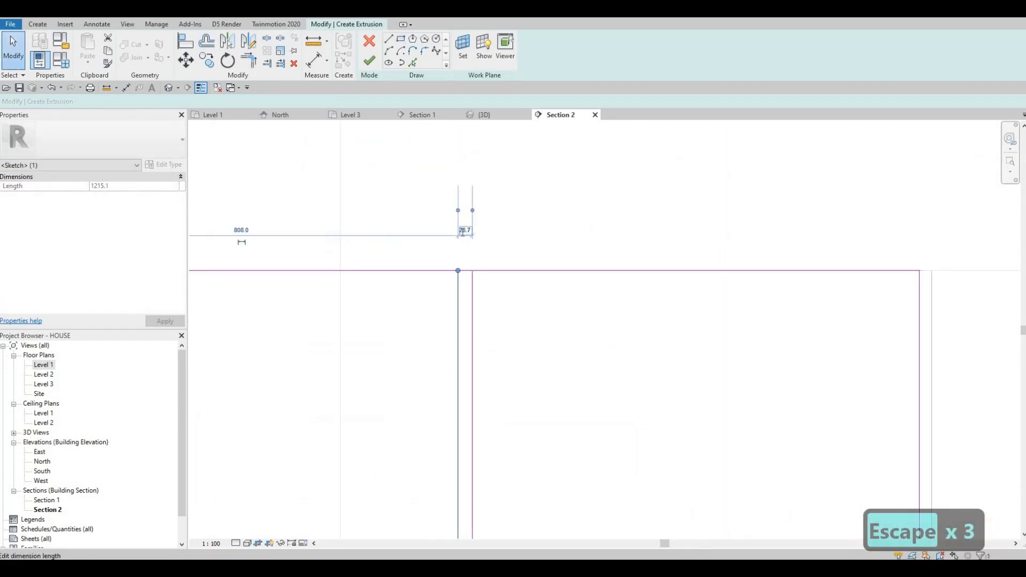
pyautogui.click(459, 236)
pyautogui.write('15')
pyautogui.press('Return')
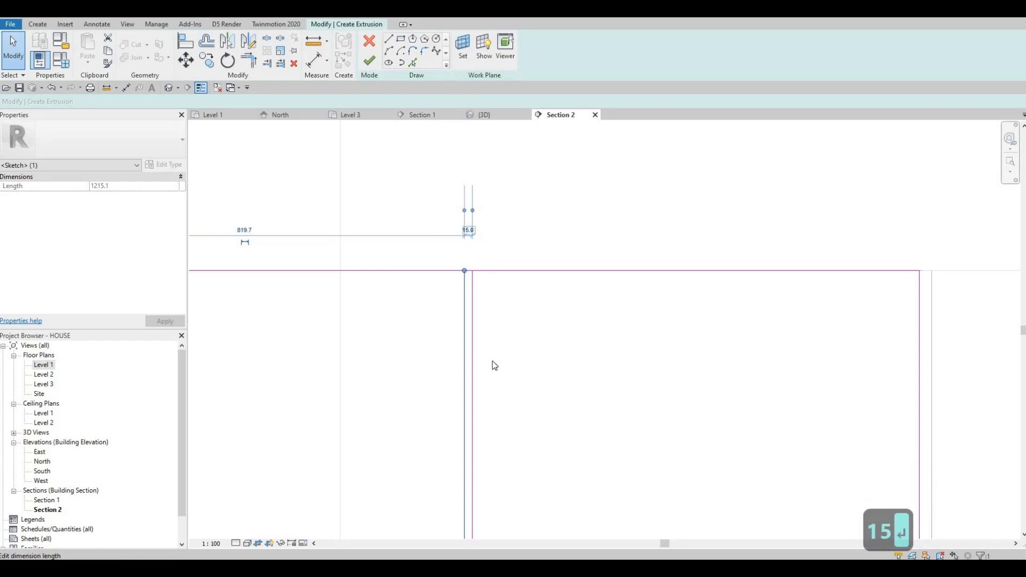
pyautogui.press('Escape')
pyautogui.press('Escape')
pyautogui.press('Escape')
# - Split the outline's top edge at the divider and delete the segment between the divider lines
pyautogui.scroll(-1, 502, 299)
pyautogui.scroll(-2, 498, 271)
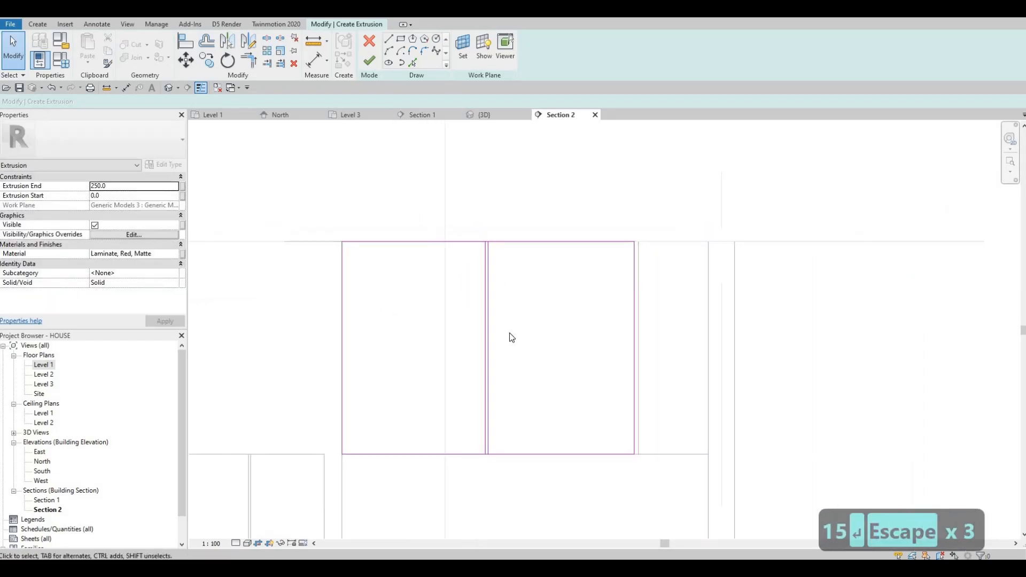
pyautogui.press('s')
pyautogui.press('l')
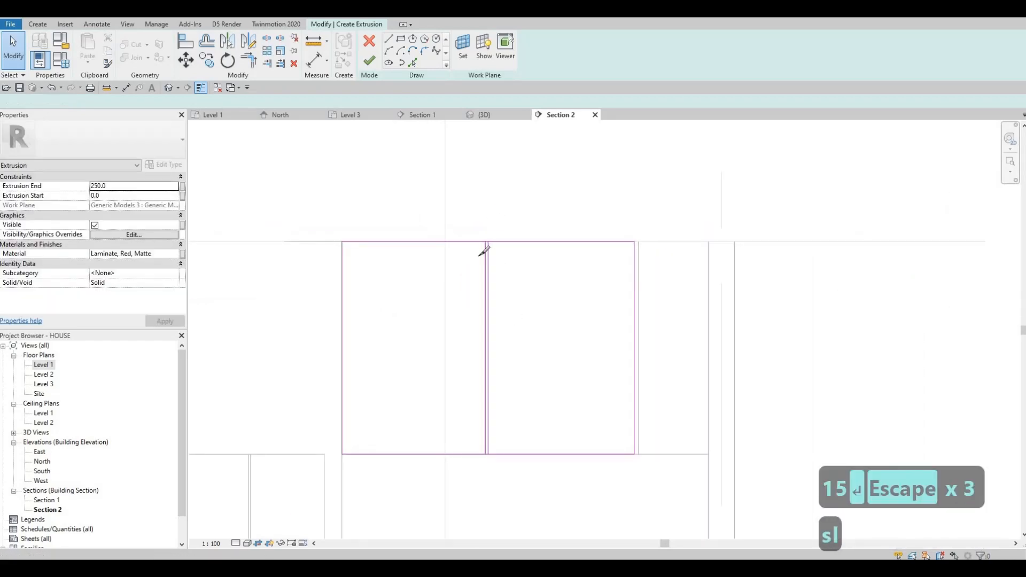
pyautogui.scroll(4, 484, 245)
pyautogui.click(493, 238)
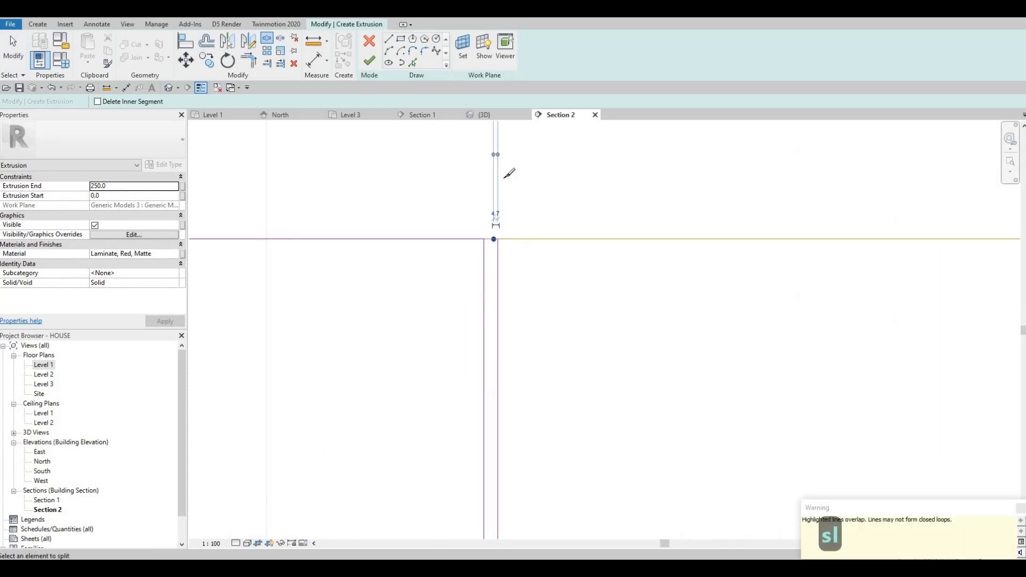
pyautogui.scroll(-2, 469, 229)
pyautogui.press('Escape')
pyautogui.scroll(1, 454, 319)
pyautogui.press('Escape')
pyautogui.press('Escape')
pyautogui.keyDown('ctrl'); pyautogui.scroll(3, 490, 230); pyautogui.keyUp('ctrl')
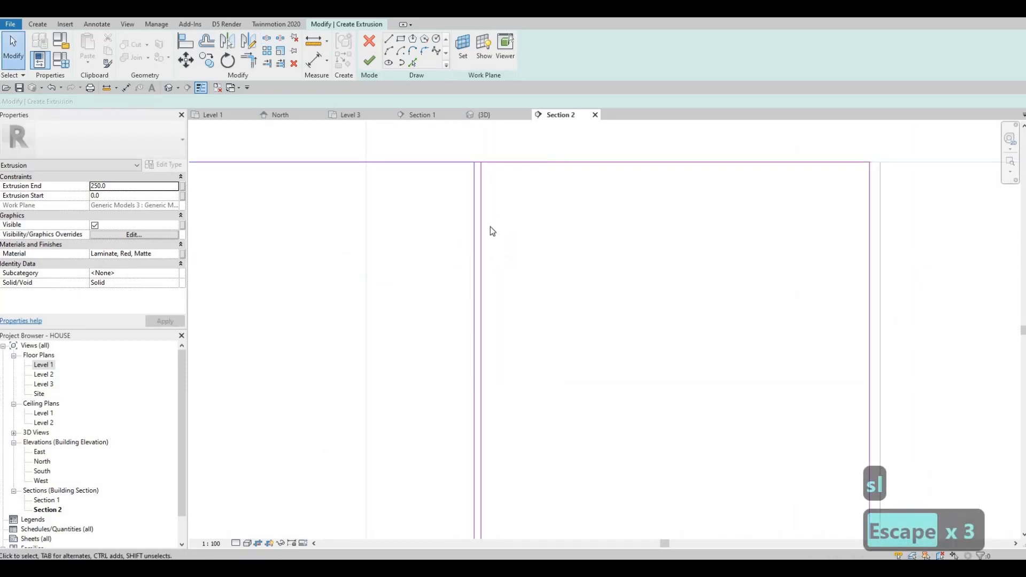
pyautogui.moveTo(441, 184); pyautogui.dragTo(513, 260)
pyautogui.press('Delete')
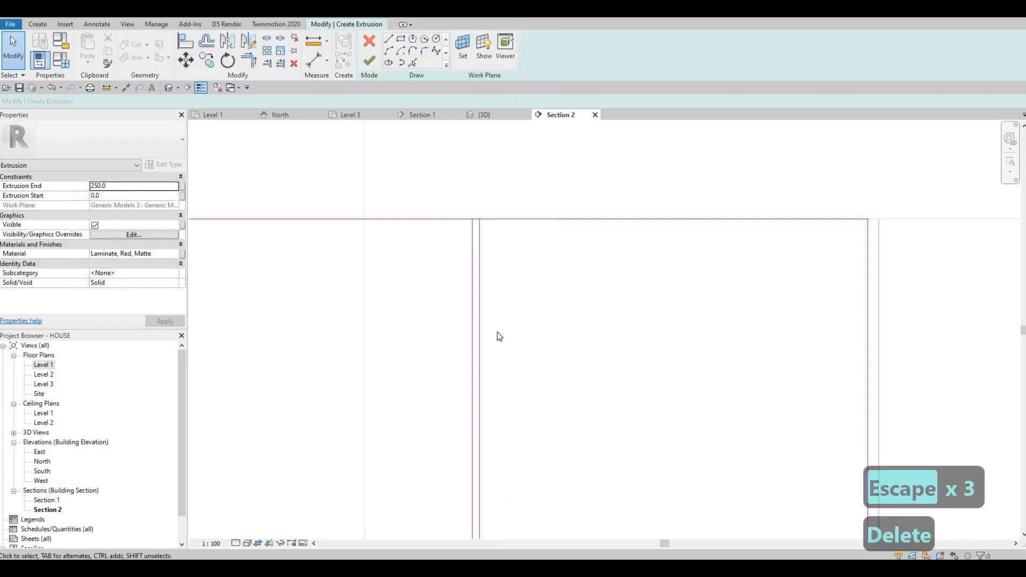
# - Delete the 15 mm bottom segment between the divider lines
pyautogui.scroll(-2, 497, 332)
pyautogui.click(508, 320)
pyautogui.press('Delete')
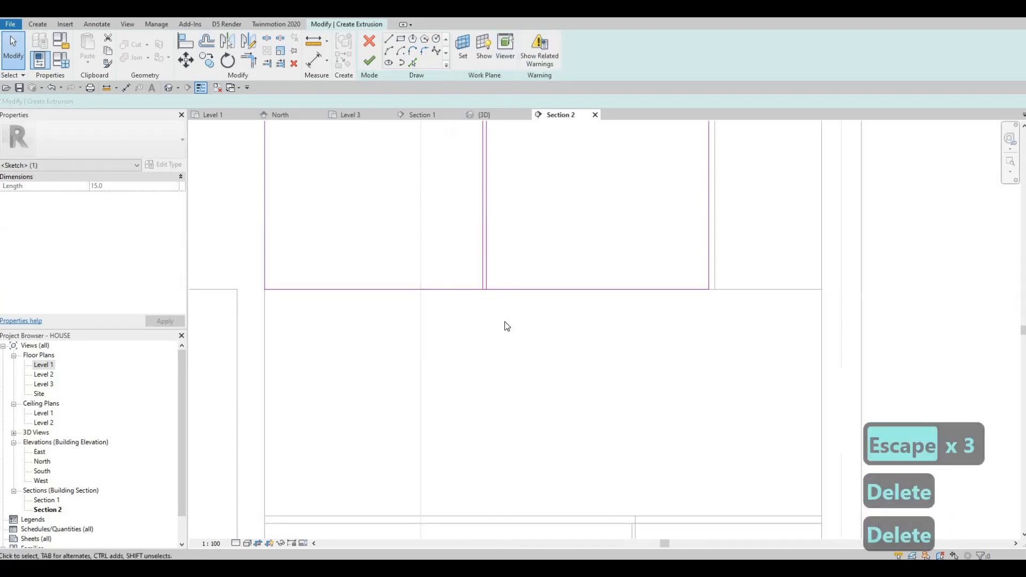
pyautogui.press('s')
pyautogui.press('l')
pyautogui.scroll(5, 481, 280)
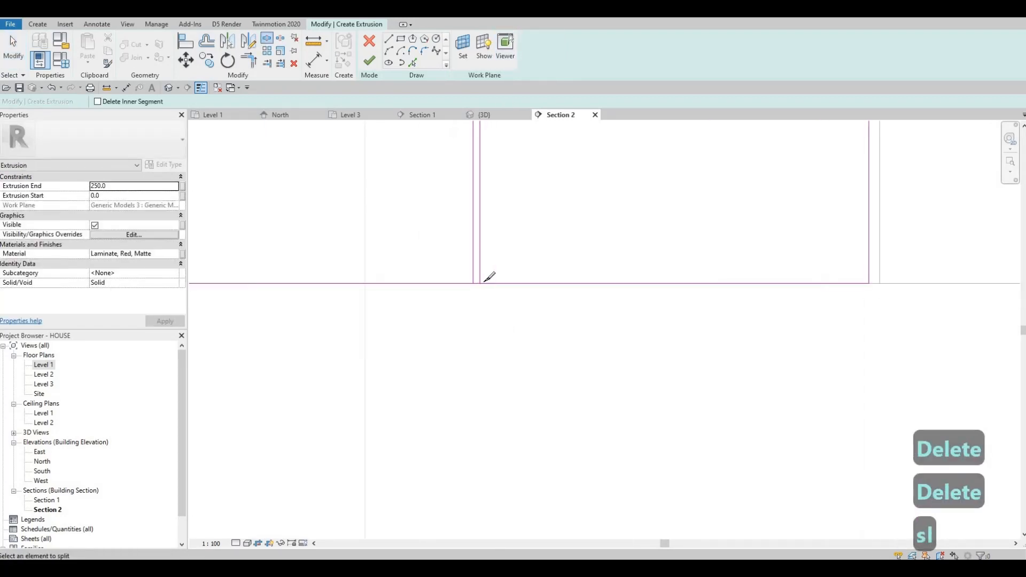
pyautogui.scroll(-4, 498, 358)
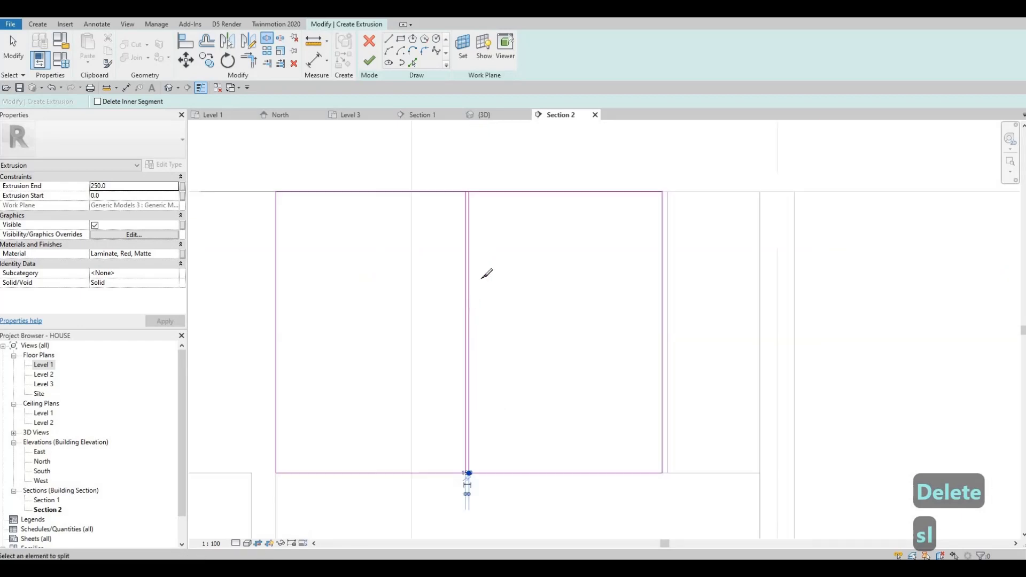
pyautogui.scroll(5, 481, 267)
pyautogui.scroll(1, 473, 276)
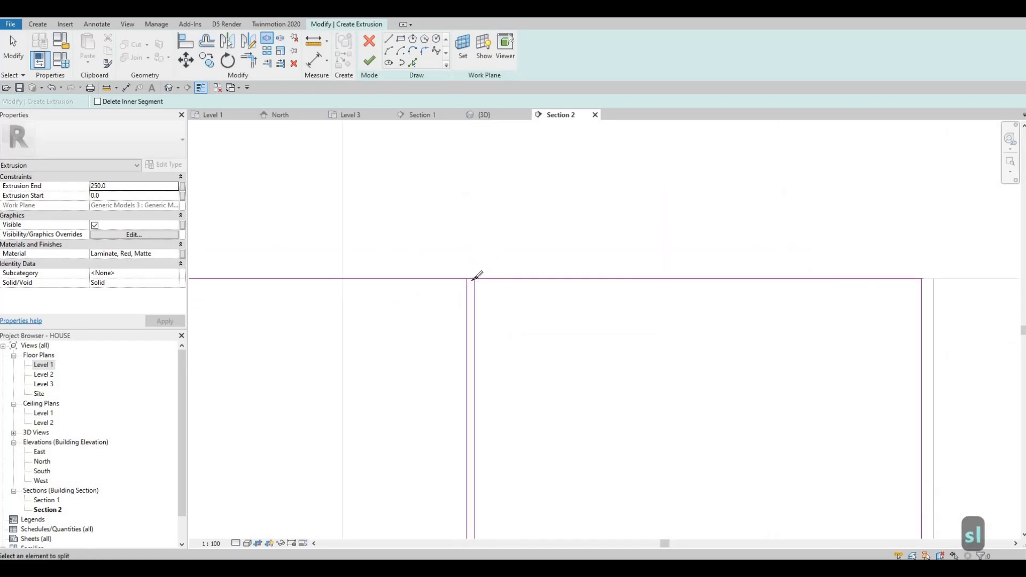
pyautogui.press('Escape')
pyautogui.press('Escape')
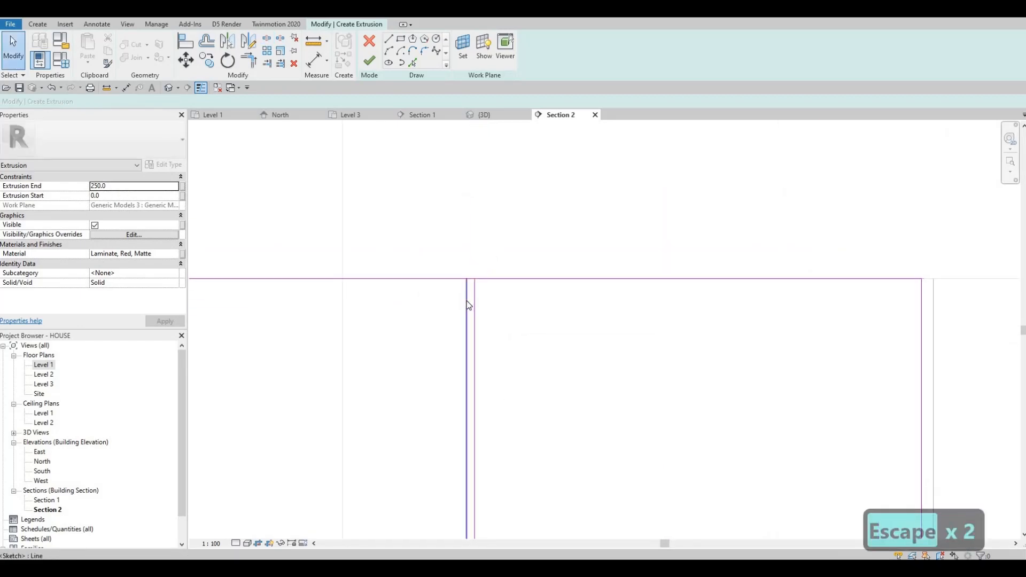
# - Trim the divider lines to the outline's top and bottom edges to close both panel loops
pyautogui.press('t')
pyautogui.press('r')
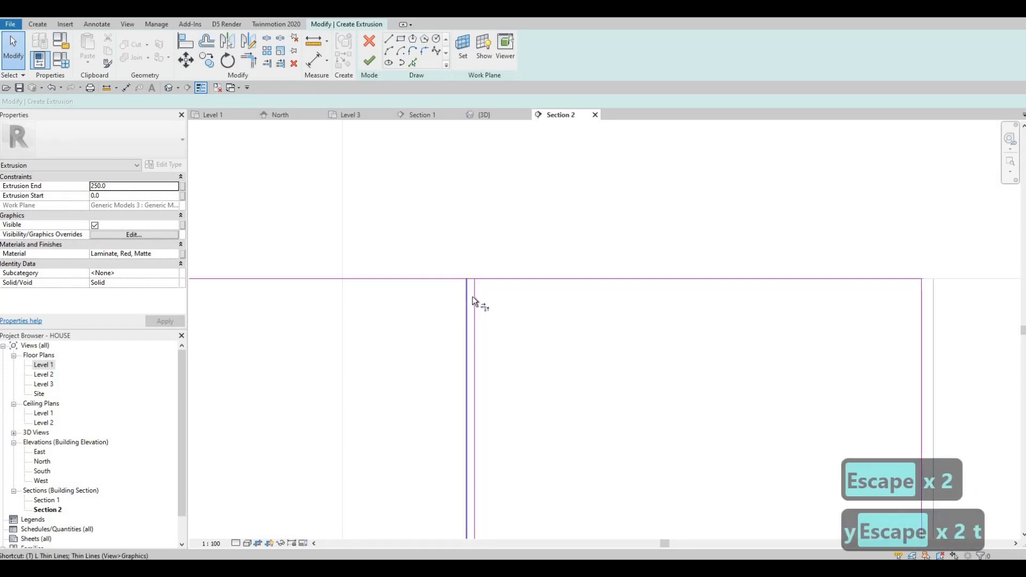
pyautogui.click(466, 302)
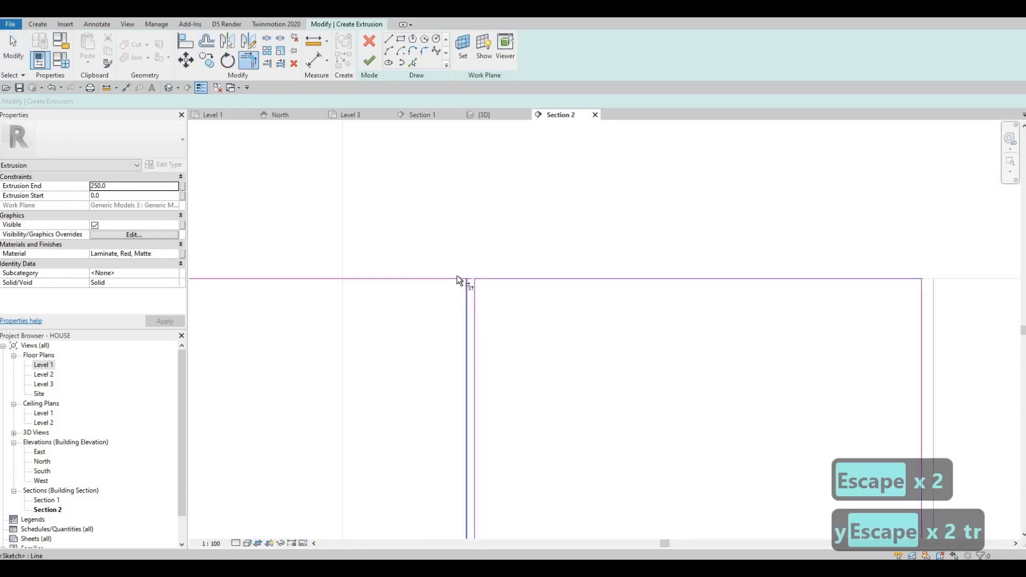
pyautogui.click(455, 282)
pyautogui.scroll(-3, 454, 289)
pyautogui.moveTo(467, 386); pyautogui.dragTo(478, 230, button='middle')
pyautogui.scroll(-2, 478, 231)
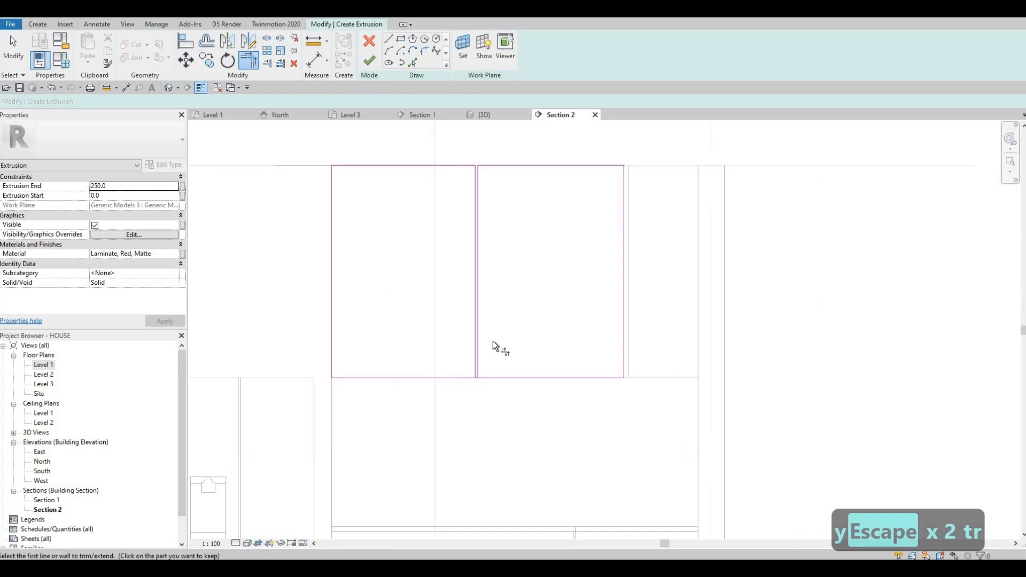
pyautogui.scroll(4, 493, 341)
pyautogui.moveTo(449, 417); pyautogui.dragTo(488, 364, button='middle')
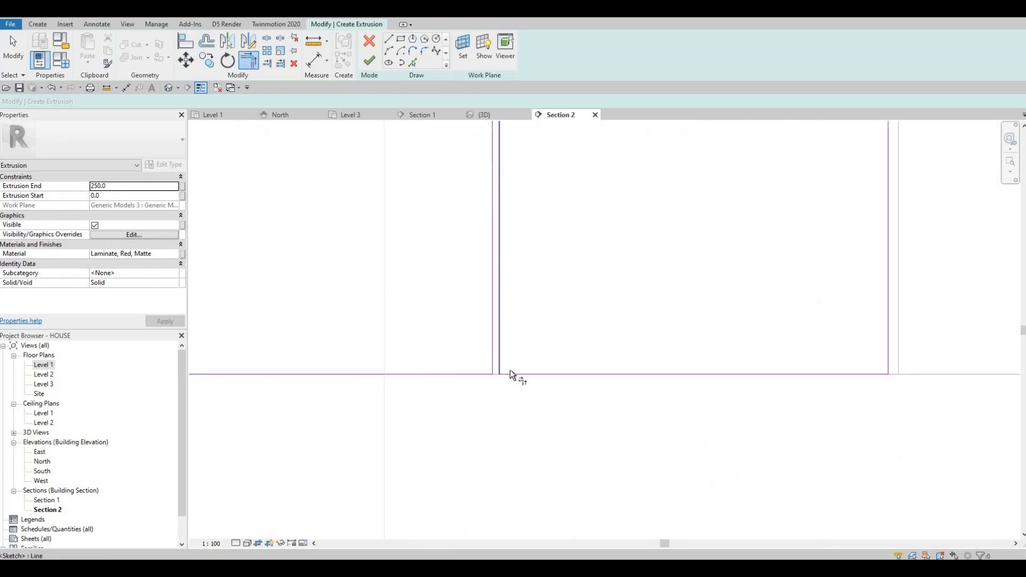
pyautogui.click(510, 370)
pyautogui.click(511, 372)
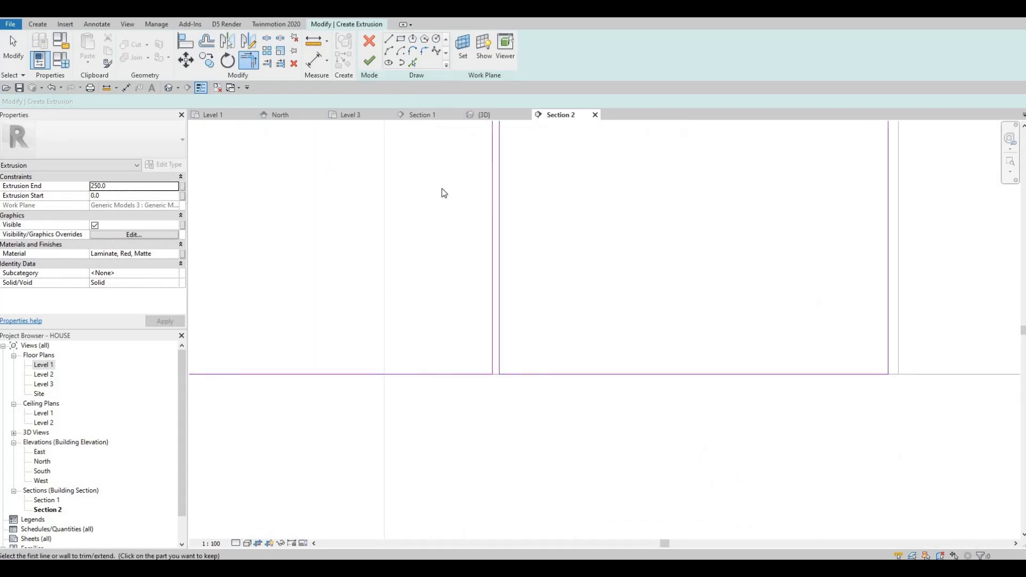
# - Finish the extrusion sketch and set the extrusion end to 20 mm
pyautogui.click(369, 60)
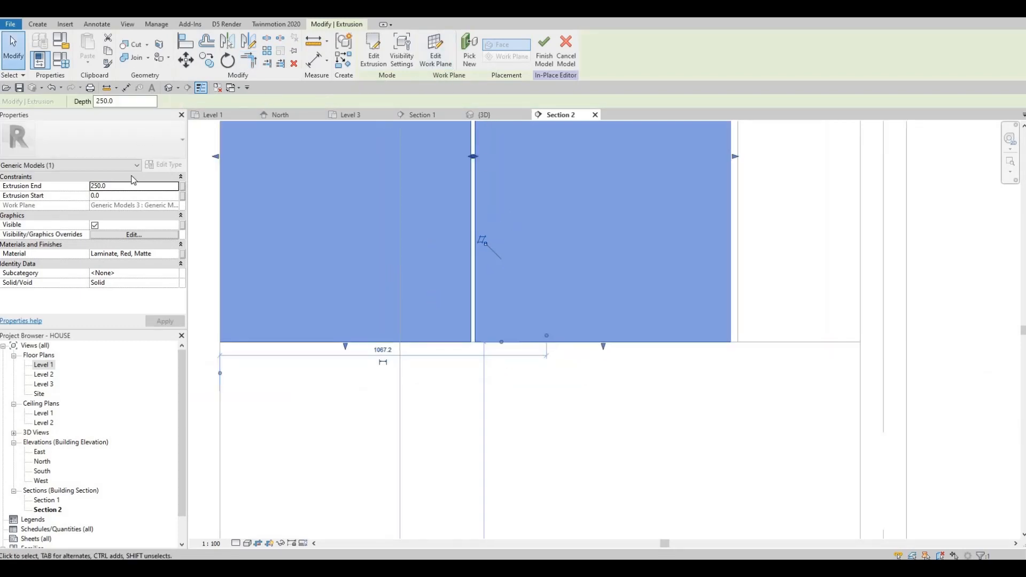
pyautogui.click(117, 184)
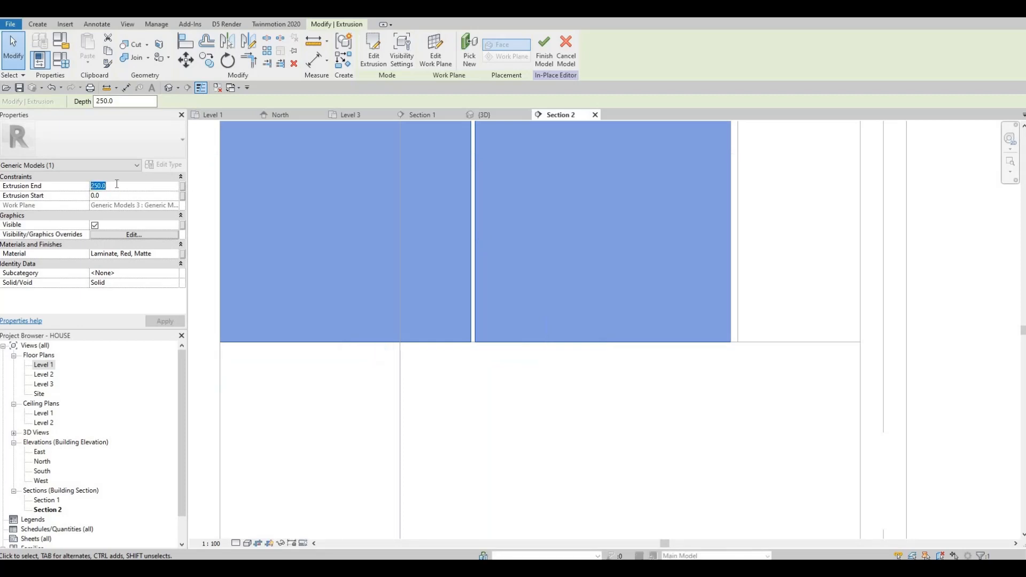
pyautogui.write('15')
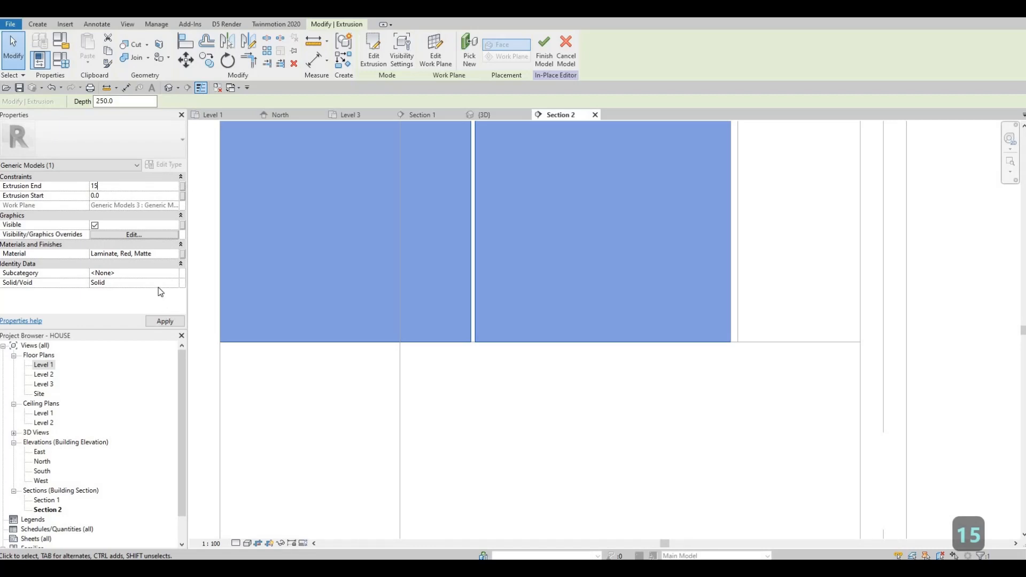
pyautogui.press('BackSpace')
pyautogui.press('BackSpace')
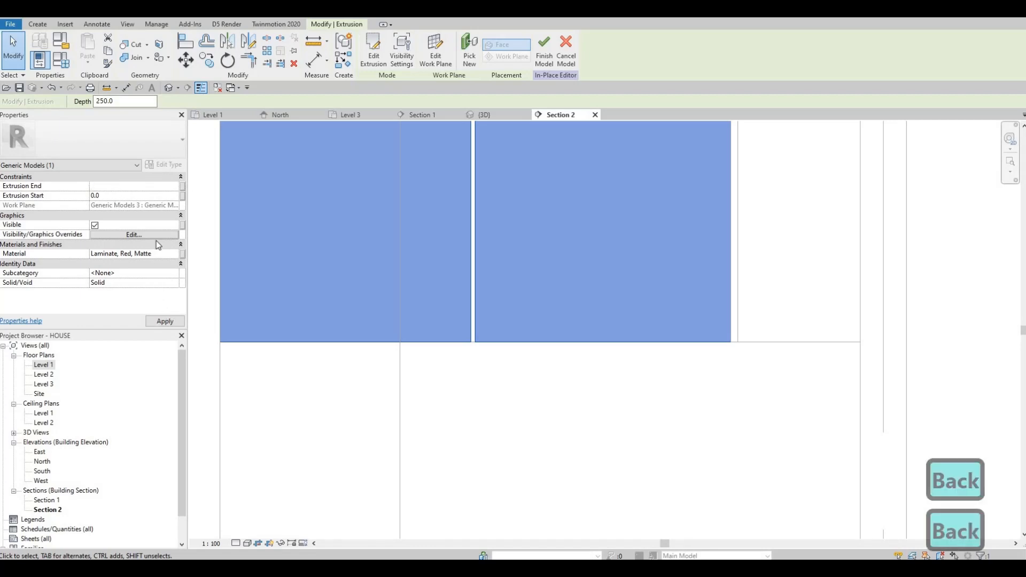
pyautogui.write('20')
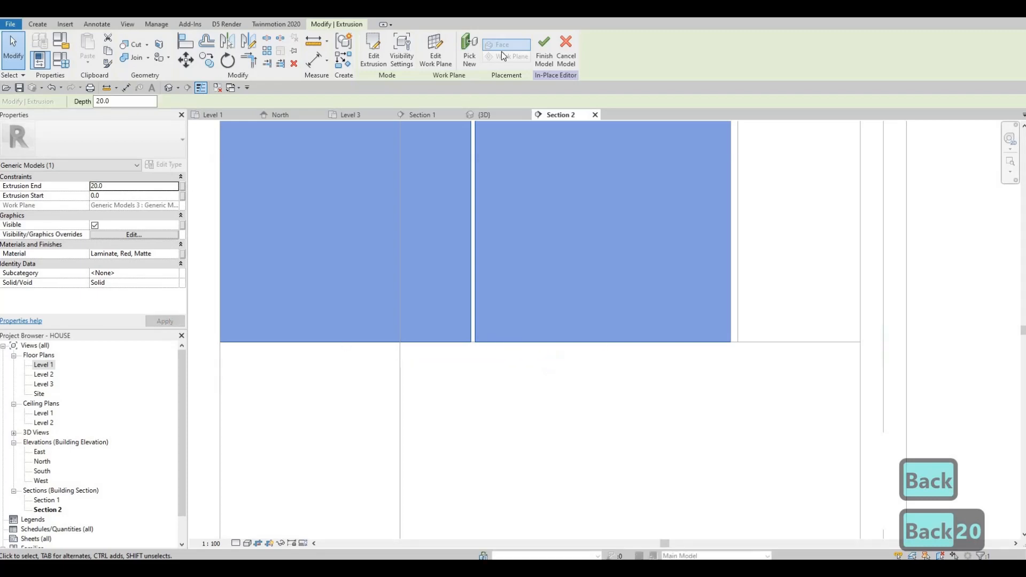
# - Finish the in-place model and save the project
pyautogui.click(545, 51)
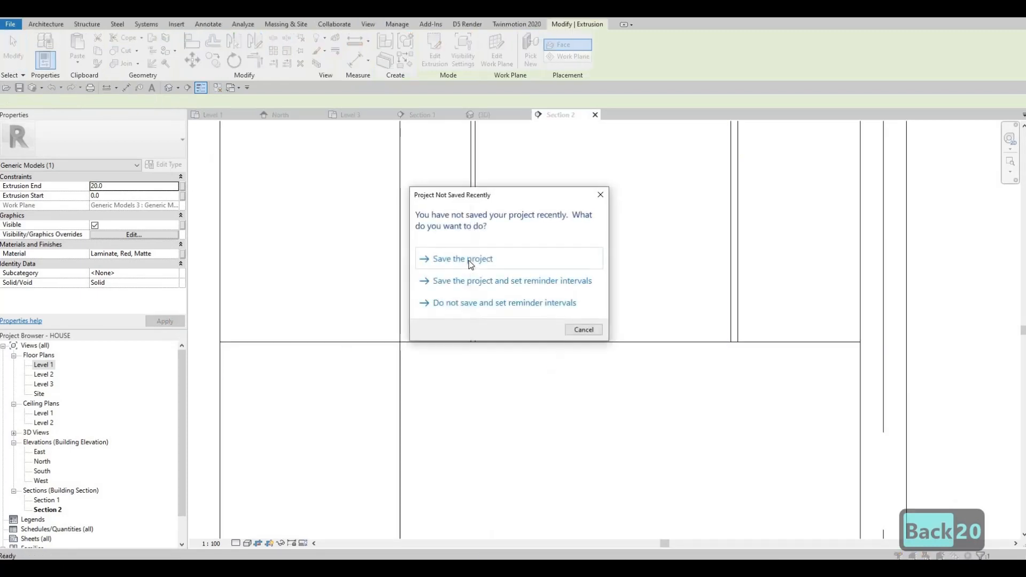
pyautogui.click(460, 260)
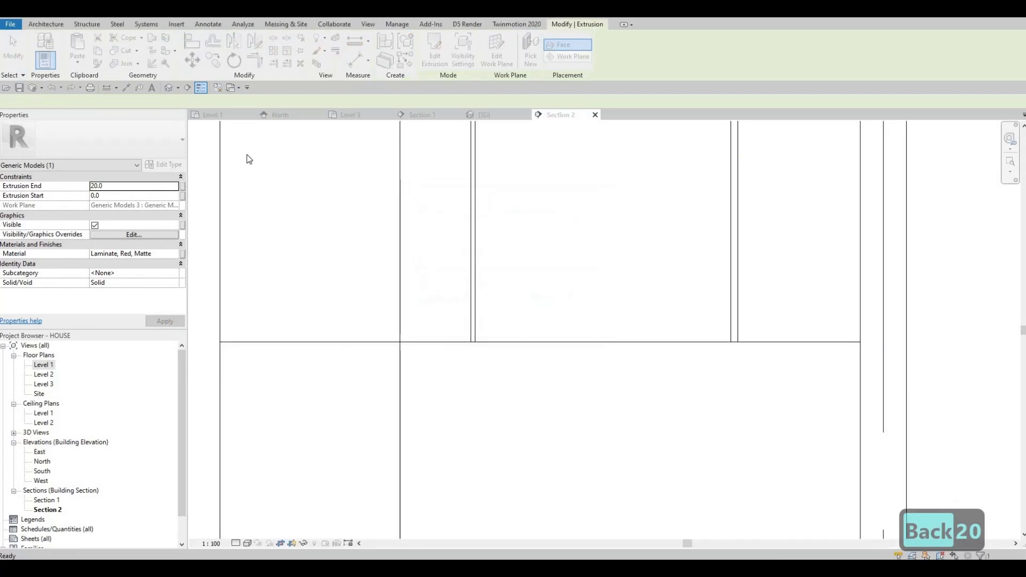
# - Open the 3D view and start editing the upper cabinet panel model in place
pyautogui.click(480, 117)
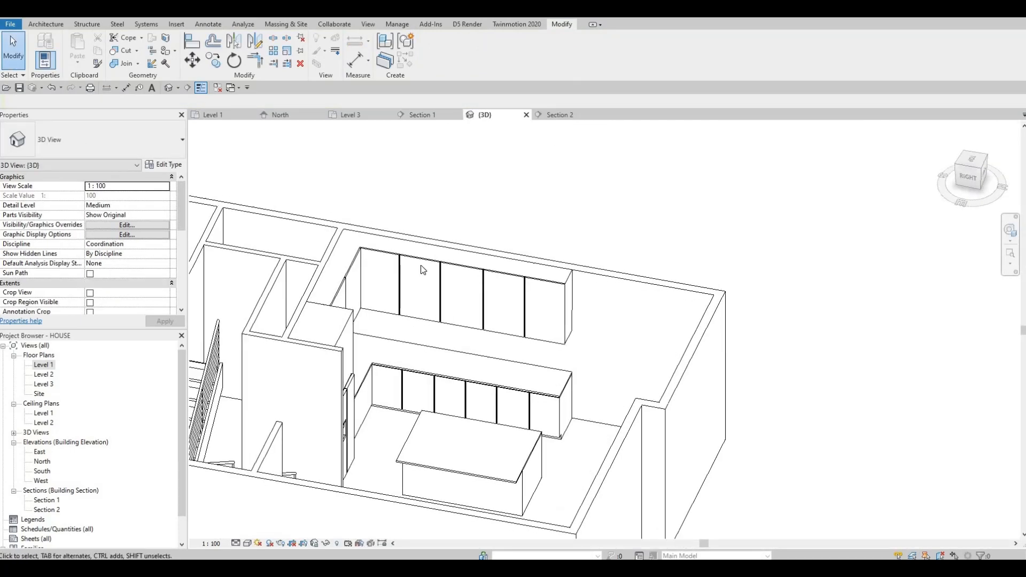
pyautogui.click(427, 260)
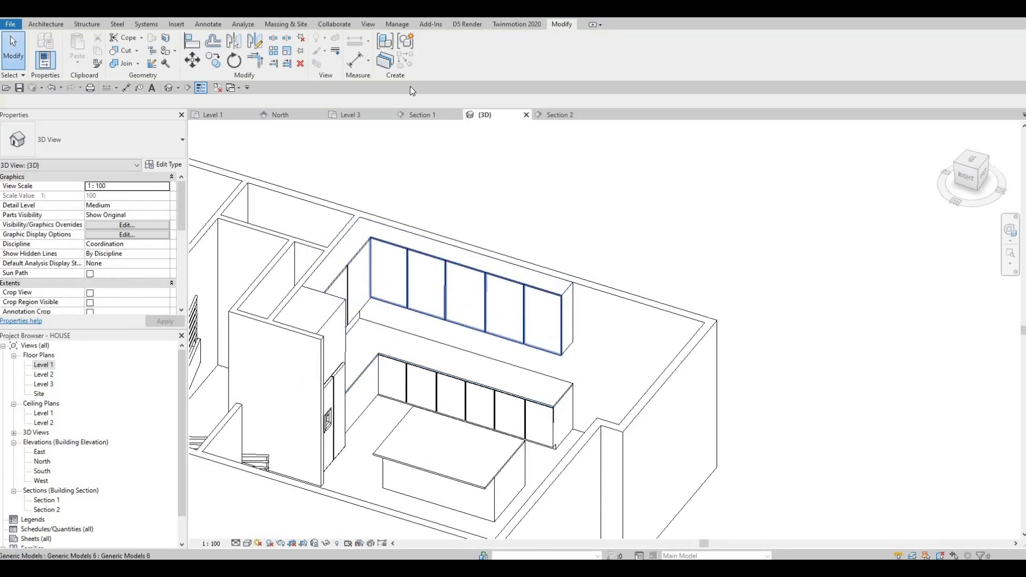
pyautogui.click(432, 62)
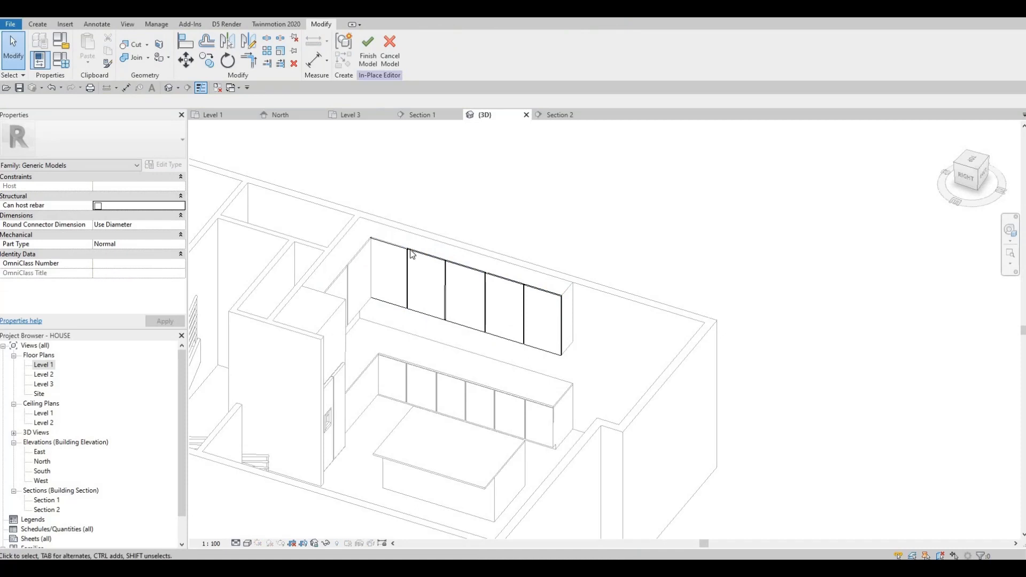
# - Set the upper cabinet panels' extrusion end to 20 mm and finish the in-place model
pyautogui.click(376, 250)
pyautogui.click(120, 185)
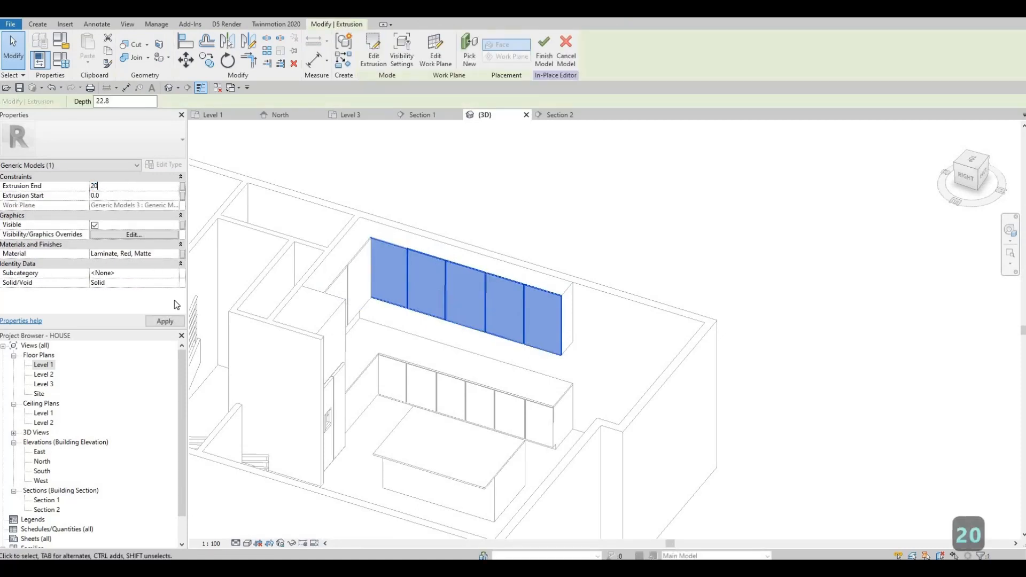
pyautogui.click(172, 321)
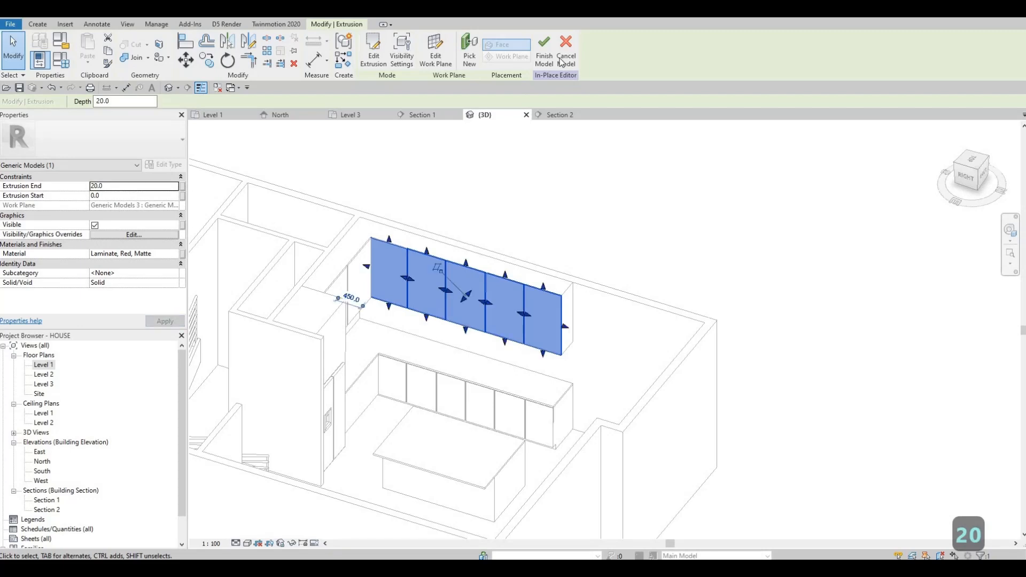
pyautogui.click(544, 51)
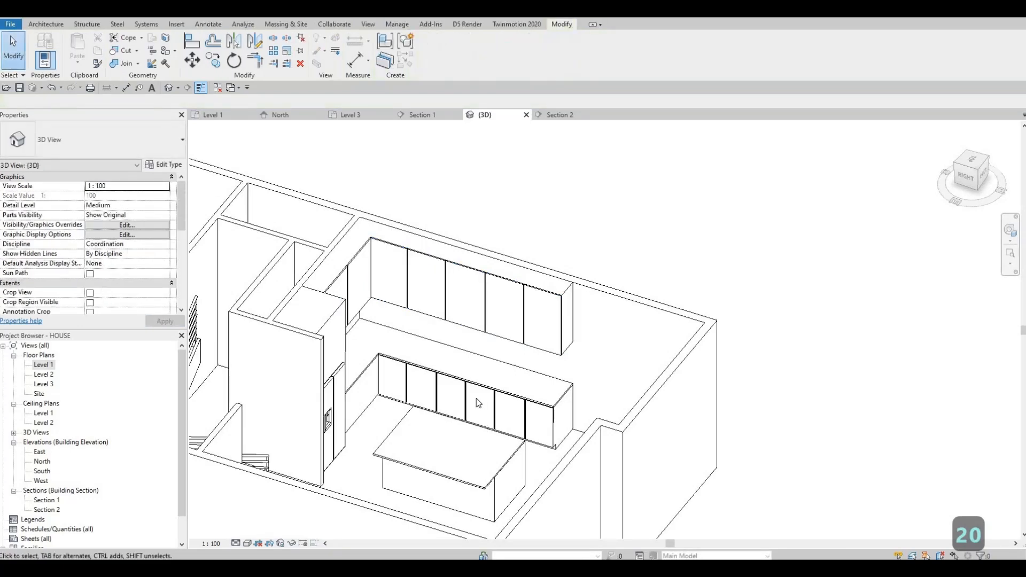
# - Edit the lower cabinet panel model in place, set its extrusion end to 20 mm, and finish the model
pyautogui.press('Escape')
pyautogui.click(465, 399)
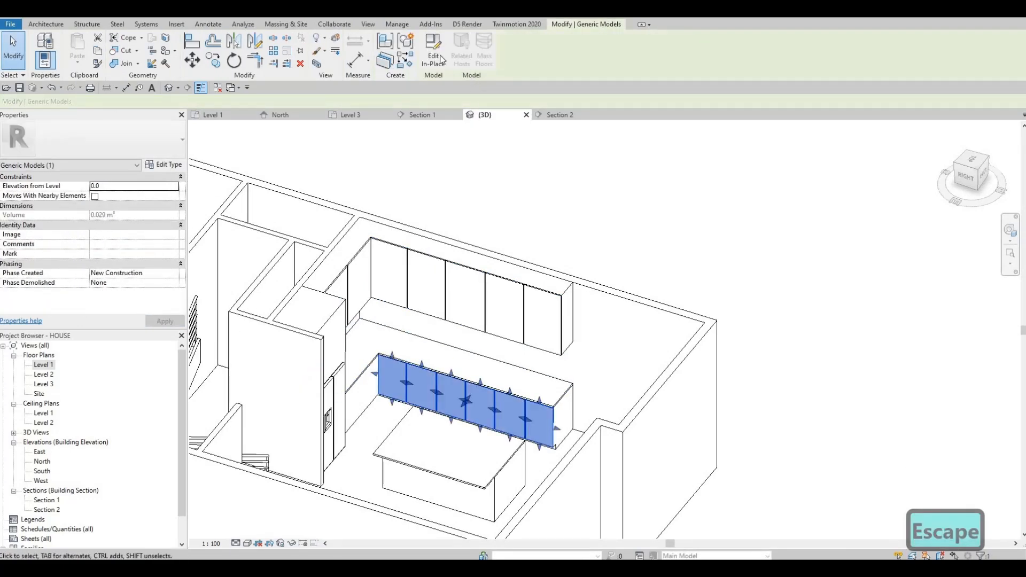
pyautogui.click(434, 50)
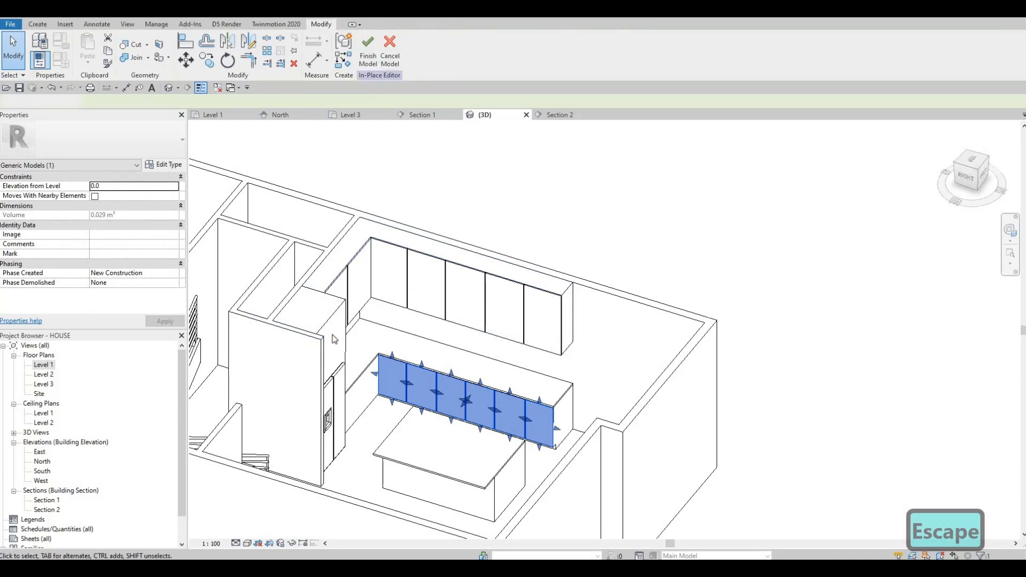
pyautogui.click(412, 386)
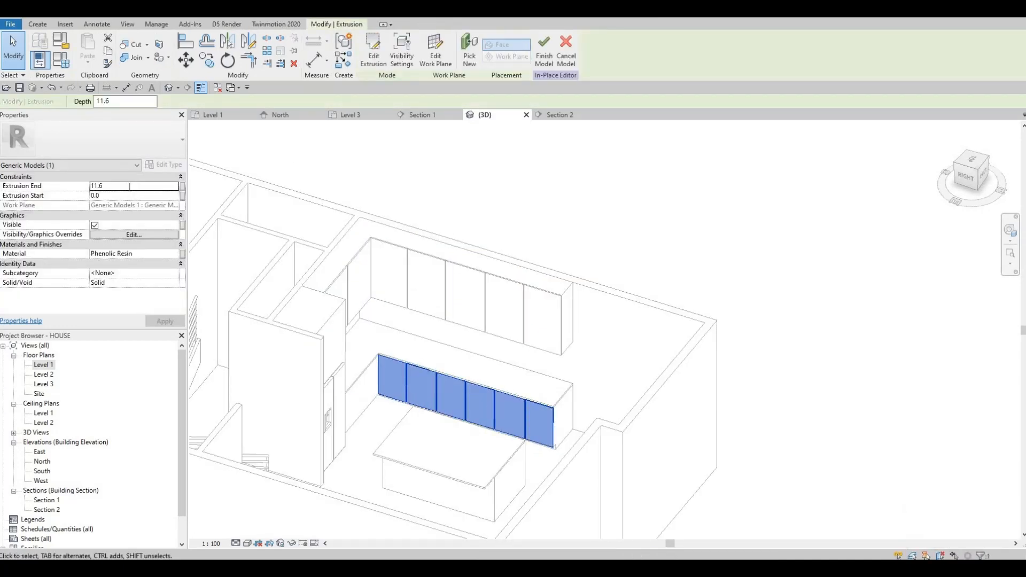
pyautogui.click(129, 187)
pyautogui.write('20')
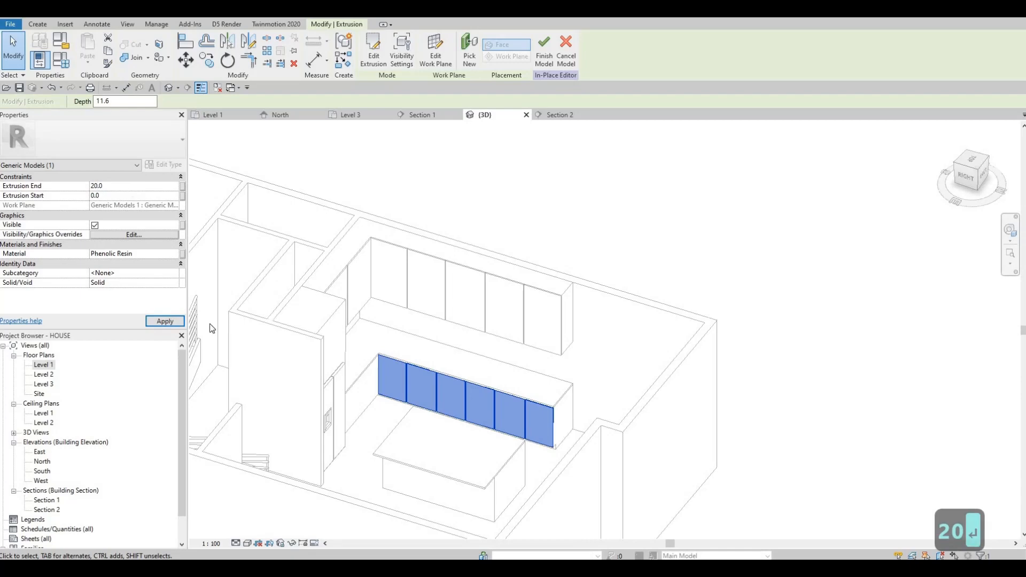
pyautogui.press('Return')
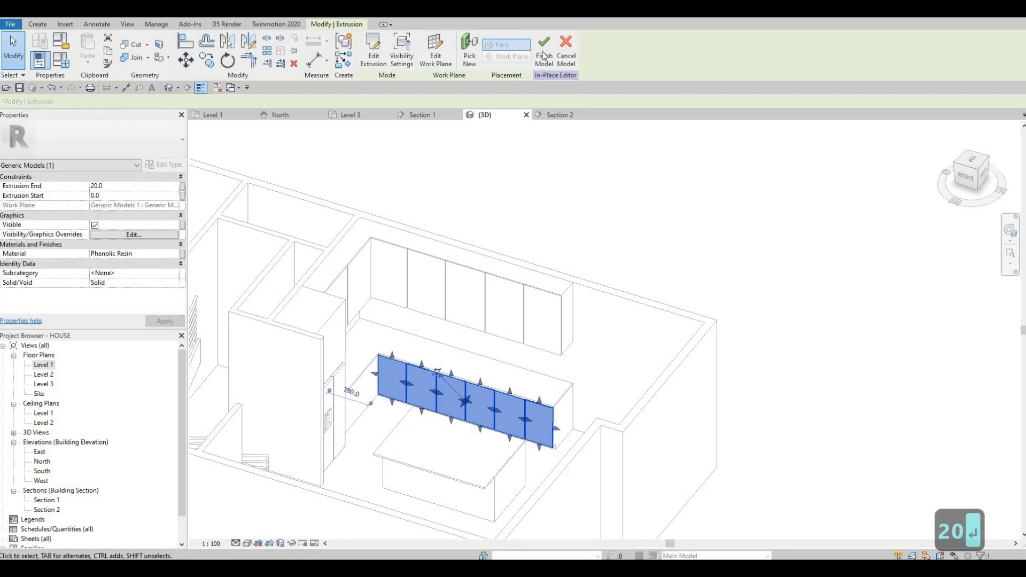
pyautogui.click(544, 51)
# - Open Section 2 and zoom in on the lower cabinet area below the upper cabinets
pyautogui.scroll(1, 399, 342)
pyautogui.keyDown('shift'); pyautogui.moveTo(264, 359); pyautogui.dragTo(214, 366, button='middle'); pyautogui.keyUp('shift')
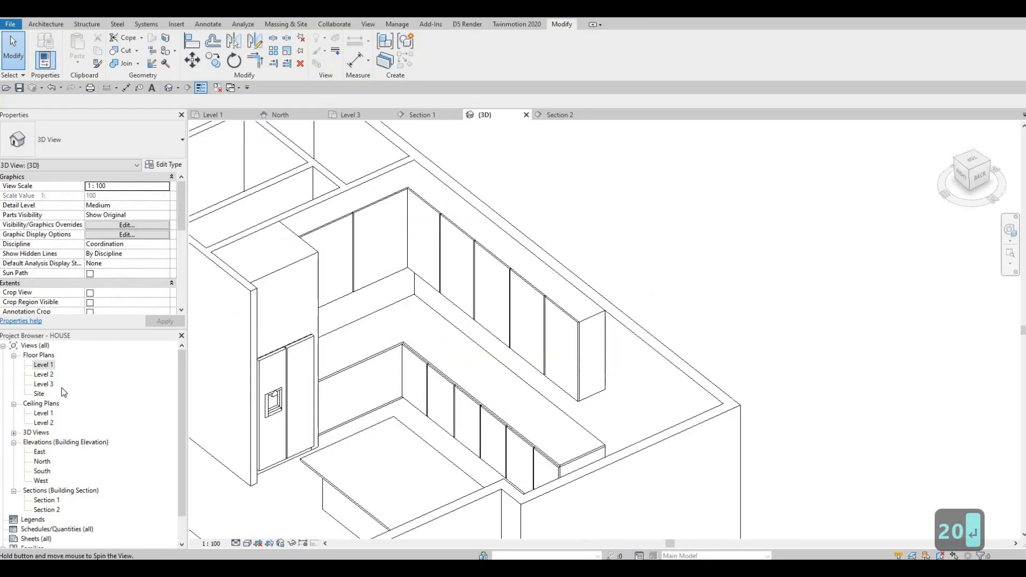
pyautogui.doubleClick(43, 366)
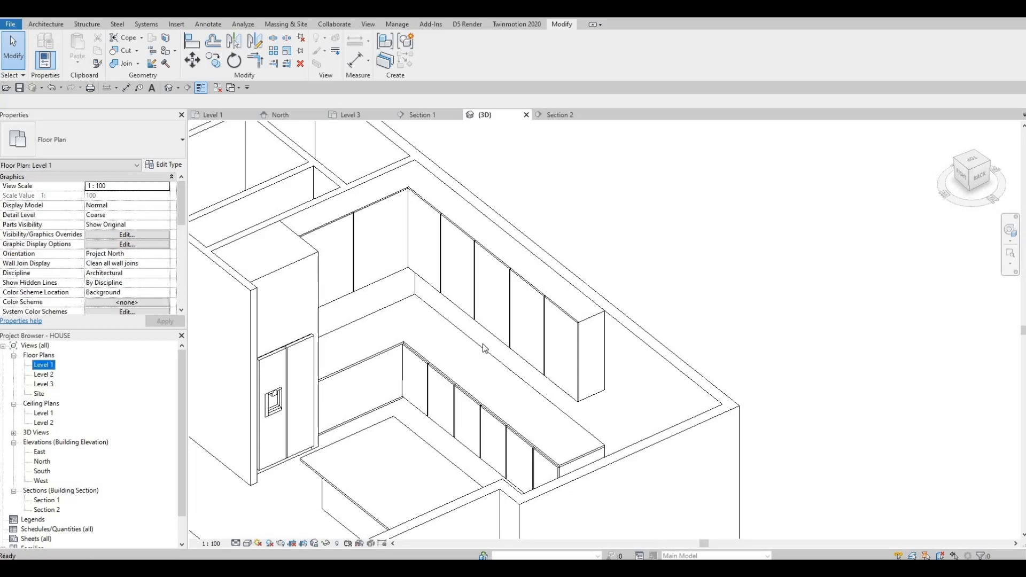
pyautogui.doubleClick(679, 365)
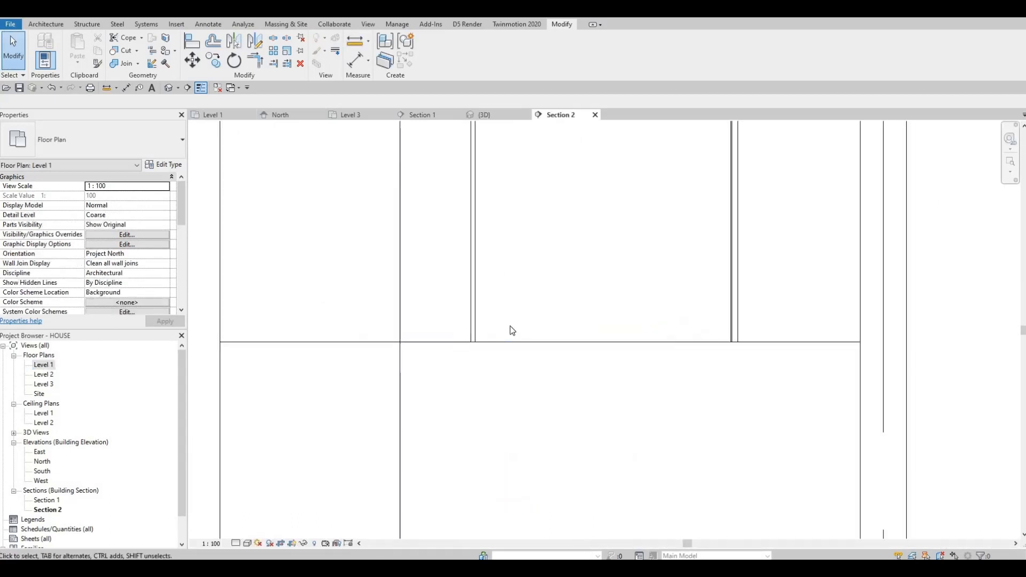
pyautogui.scroll(-2, 497, 337)
pyautogui.moveTo(475, 379); pyautogui.dragTo(429, 325, button='middle')
pyautogui.scroll(1, 430, 325)
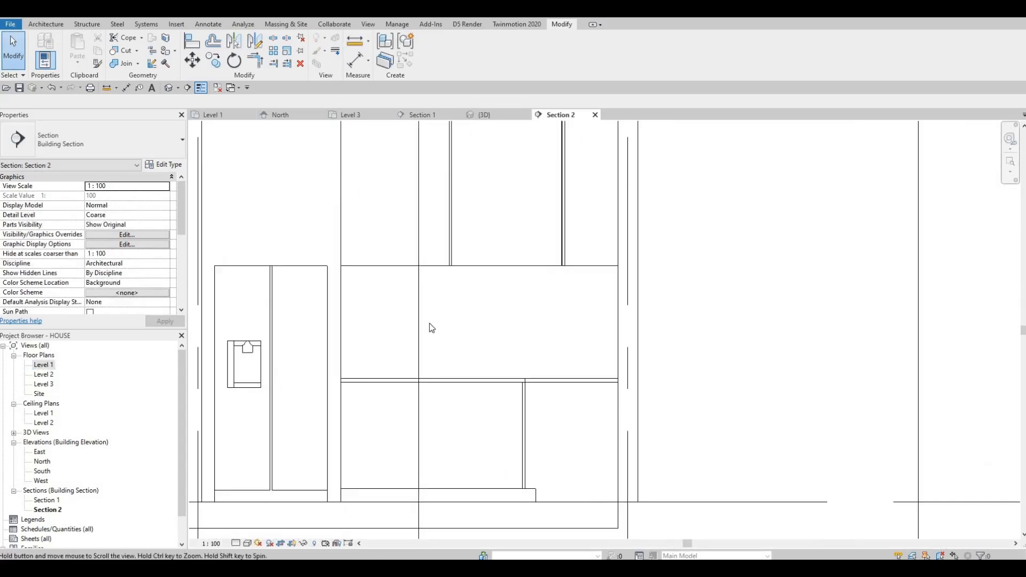
pyautogui.scroll(2, 470, 357)
pyautogui.moveTo(440, 414); pyautogui.dragTo(474, 384, button='middle')
pyautogui.scroll(-3, 466, 384)
pyautogui.scroll(-2, 468, 386)
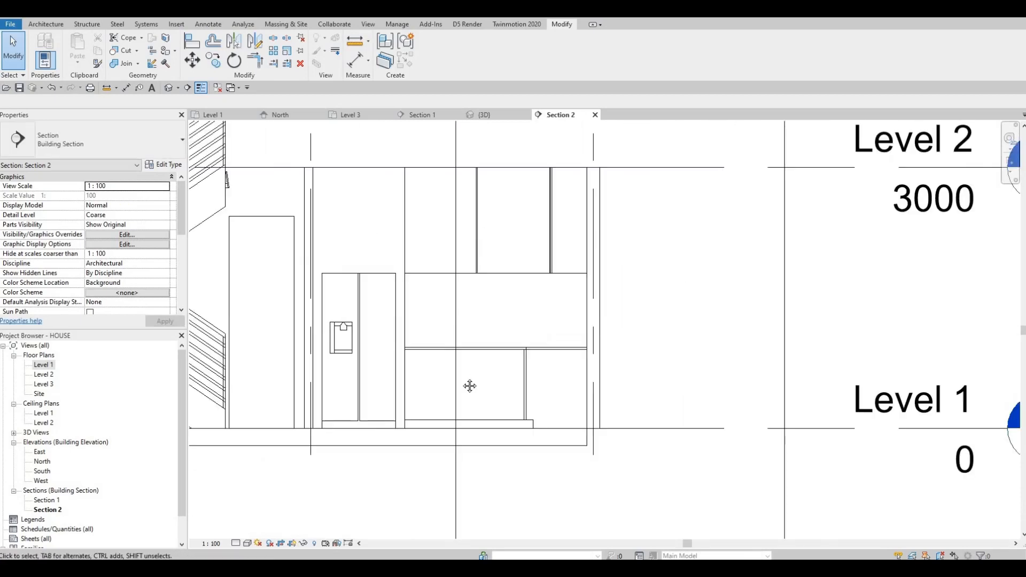
pyautogui.moveTo(464, 342); pyautogui.dragTo(463, 339, button='middle')
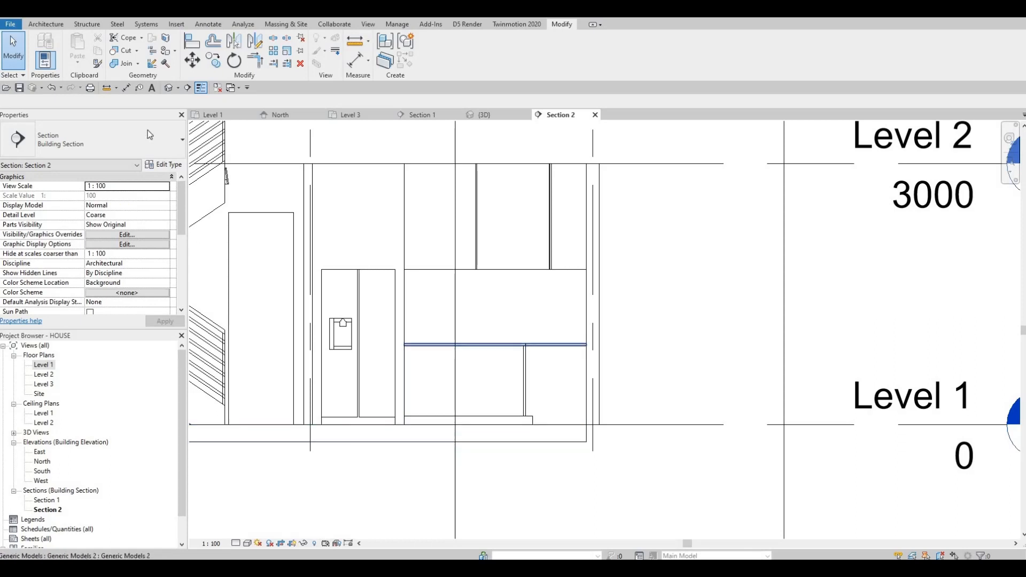
# - Start a new in-place model in the Generic Models category
pyautogui.click(46, 24)
pyautogui.click(125, 59)
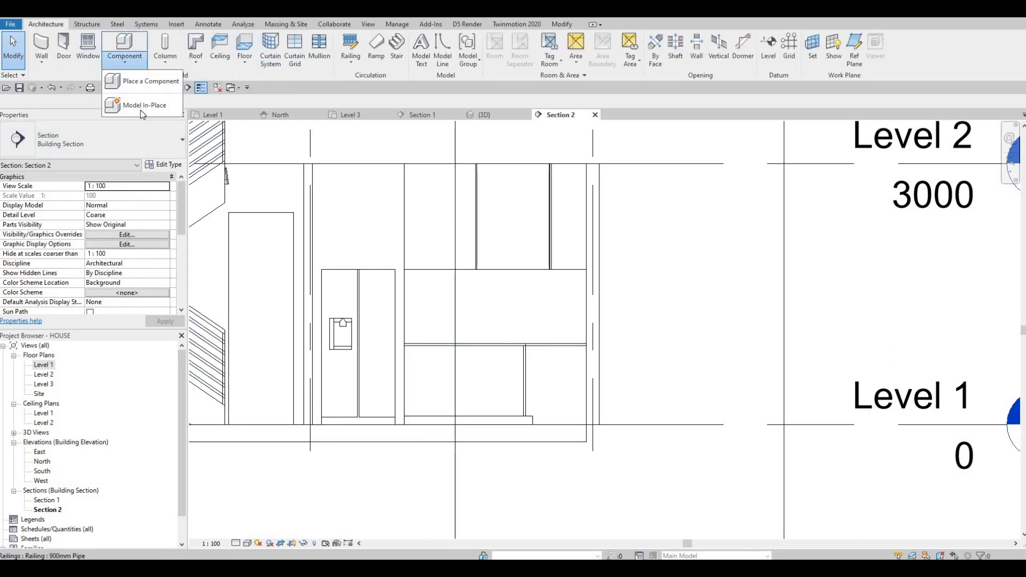
pyautogui.click(145, 101)
pyautogui.scroll(-3, 465, 287)
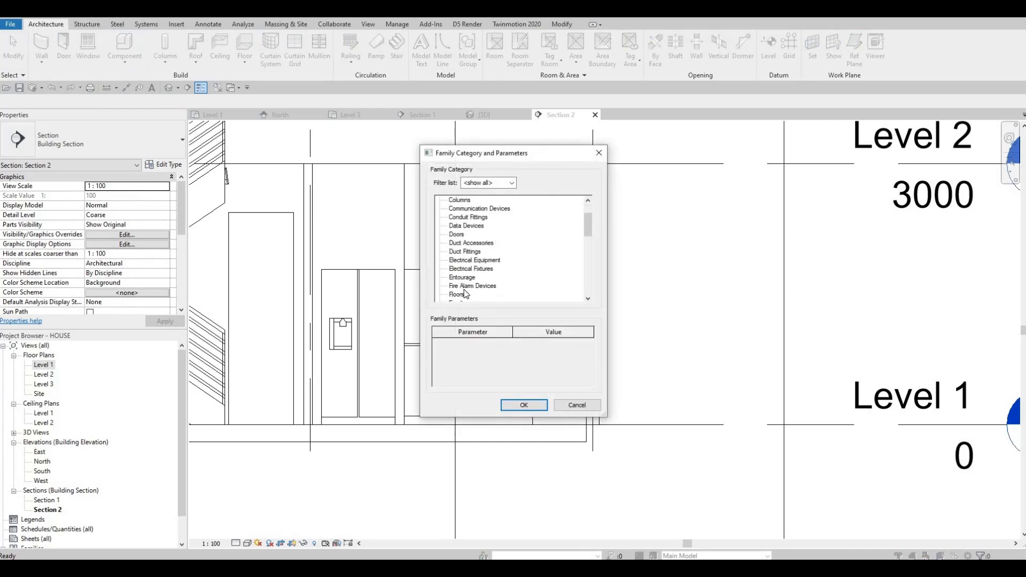
pyautogui.click(523, 405)
pyautogui.click(508, 308)
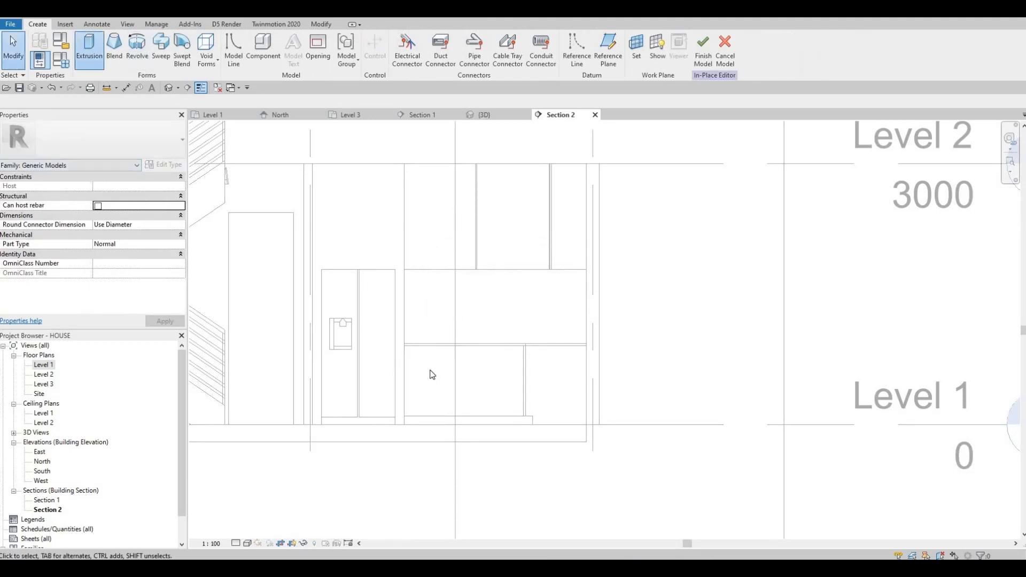
# - Start an extrusion and set its material to Phenolic Resin
pyautogui.click(471, 352)
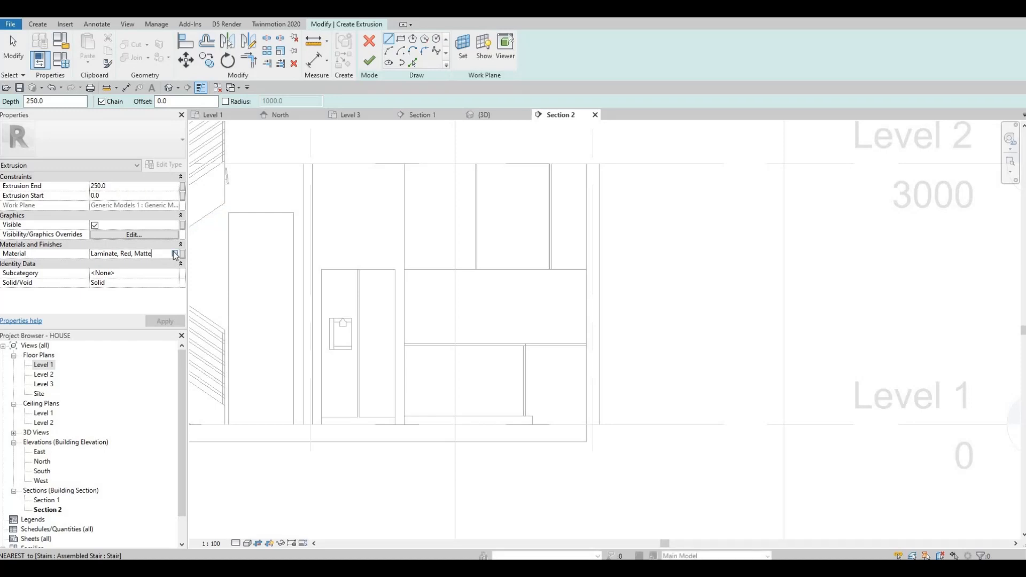
pyautogui.scroll(-5, 355, 309)
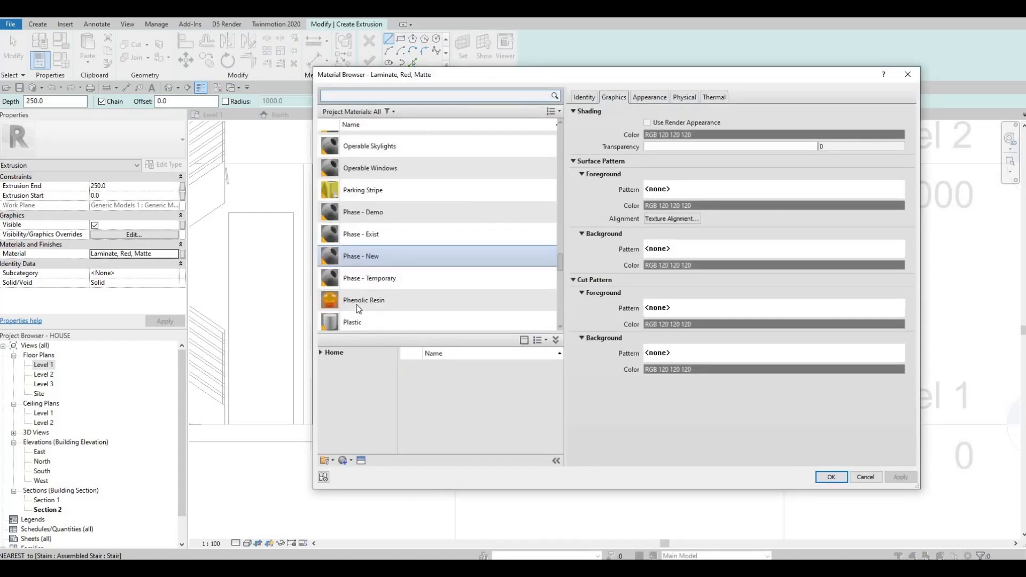
pyautogui.click(357, 304)
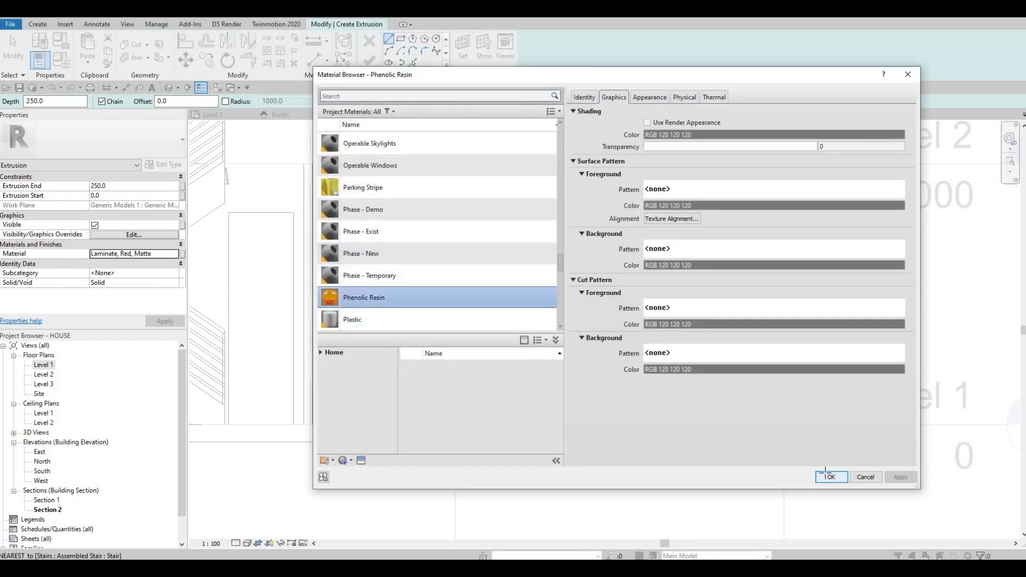
pyautogui.click(828, 476)
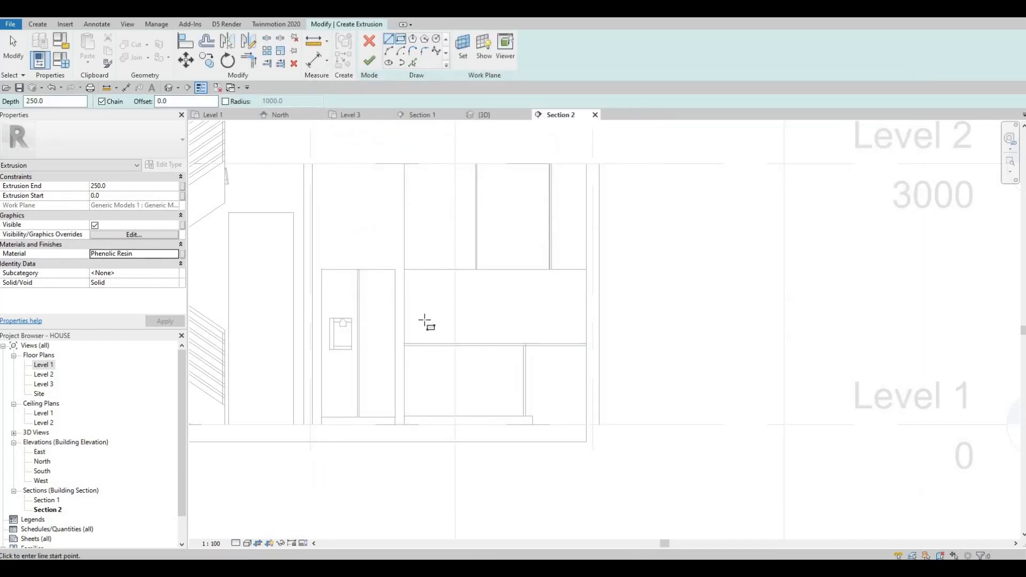
# - Sketch a rectangle tracing the lower cabinet front outline, about 805 mm tall
pyautogui.scroll(7, 404, 336)
pyautogui.moveTo(392, 331); pyautogui.dragTo(507, 410, button='middle')
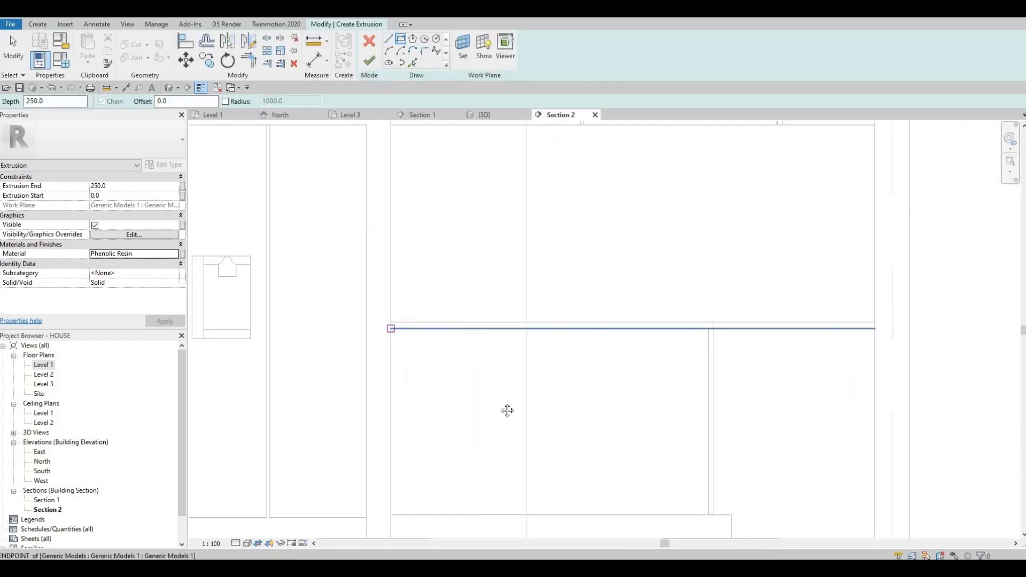
pyautogui.moveTo(702, 511); pyautogui.dragTo(644, 429, button='middle')
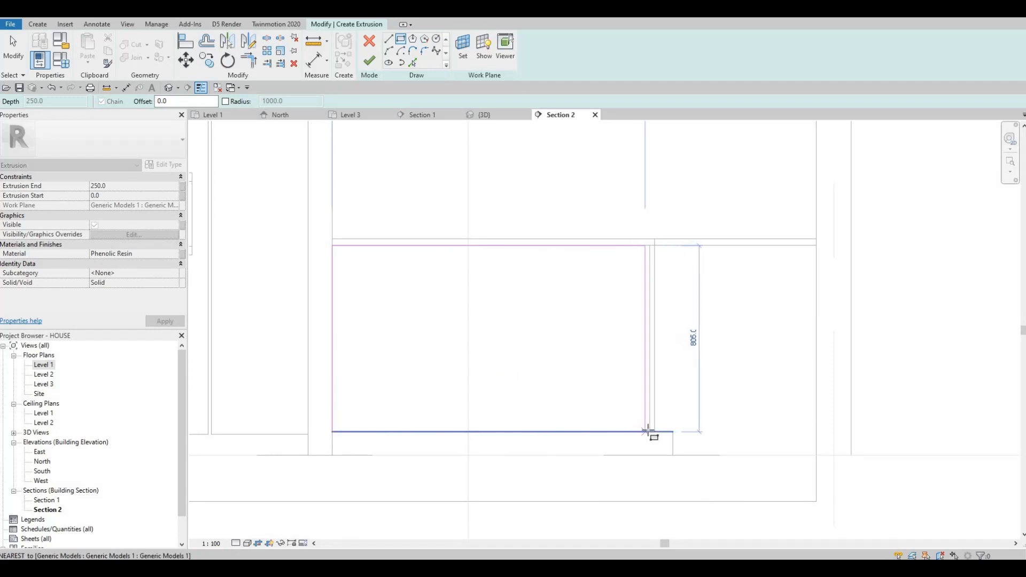
pyautogui.click(648, 430)
pyautogui.press('Escape')
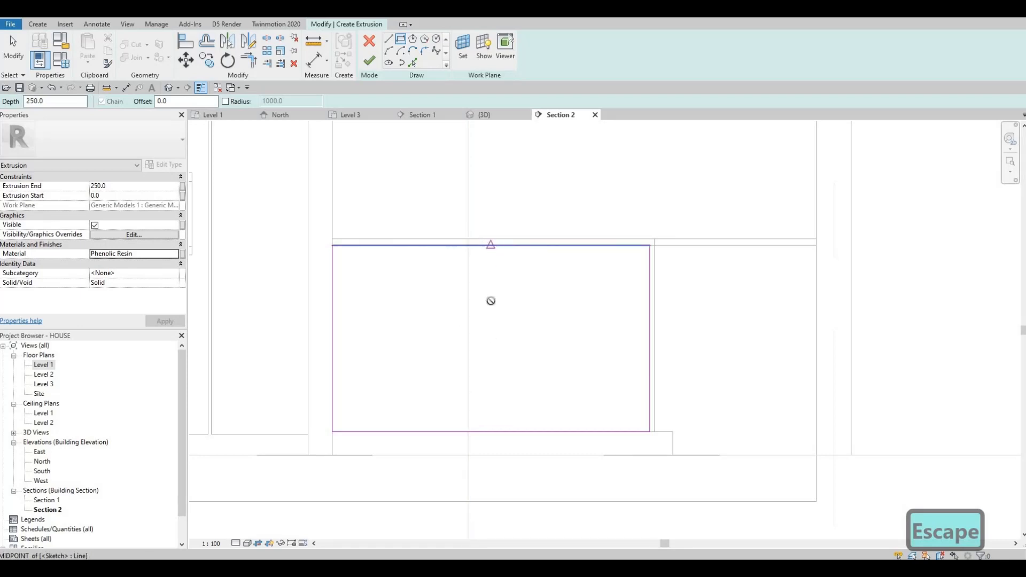
# - Sketch a thin vertical rectangle across the outline's middle as a divider
pyautogui.click(491, 246)
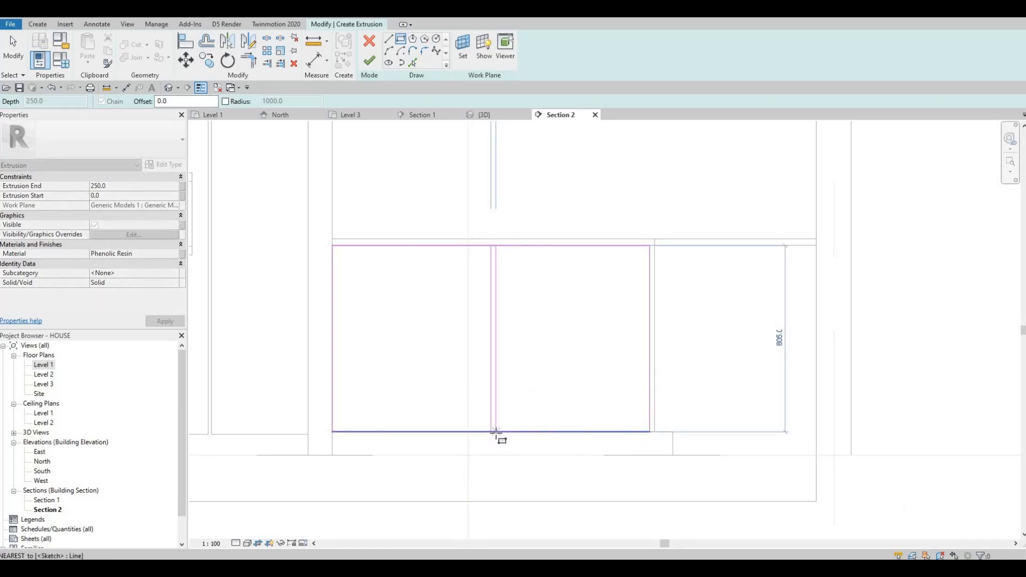
pyautogui.click(496, 431)
pyautogui.press('Escape')
pyautogui.press('Escape')
pyautogui.press('Escape')
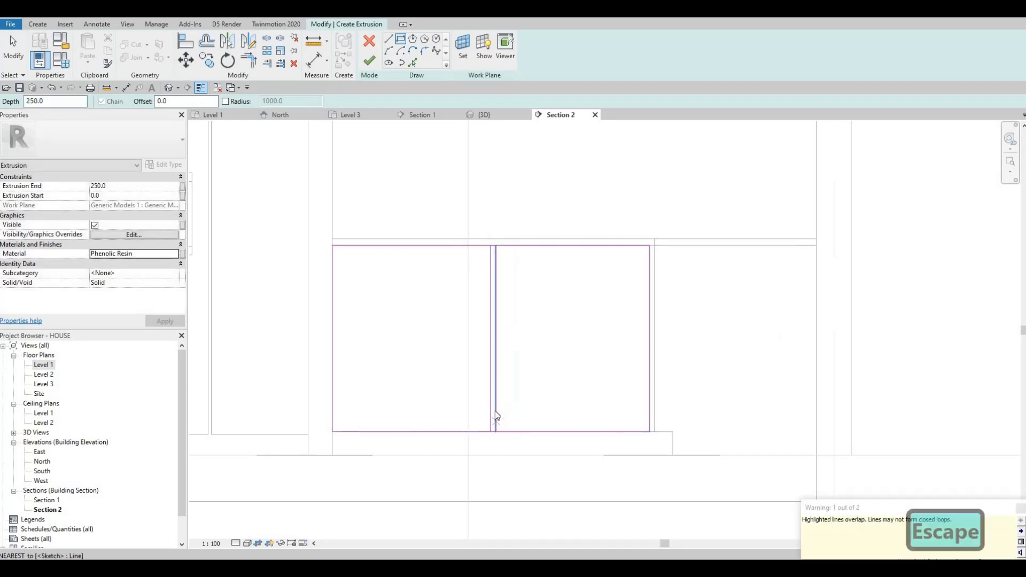
# - Set the divider rectangle's width to 15 mm
pyautogui.click(485, 275)
pyautogui.scroll(2, 486, 275)
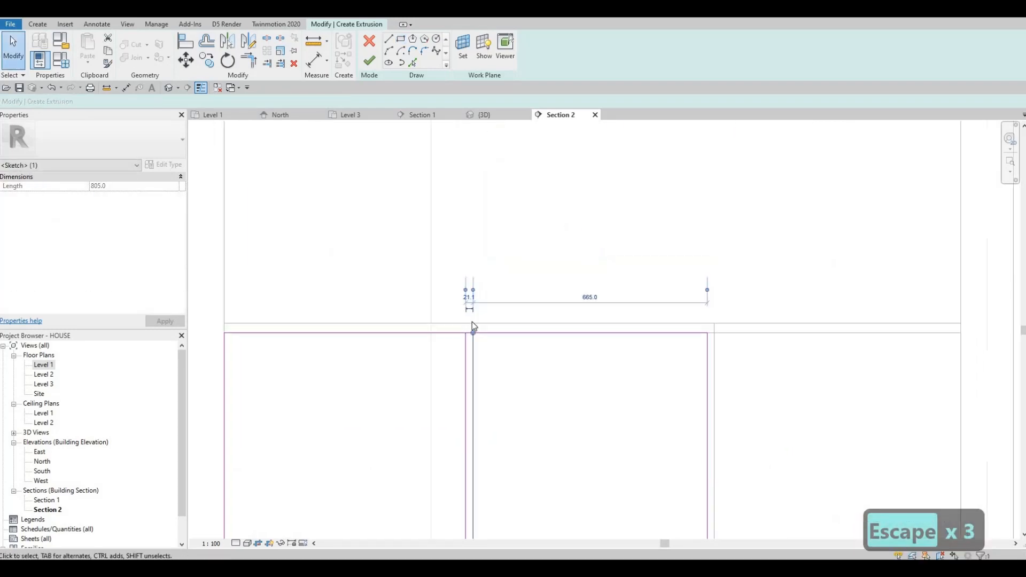
pyautogui.scroll(3, 473, 323)
pyautogui.write('15')
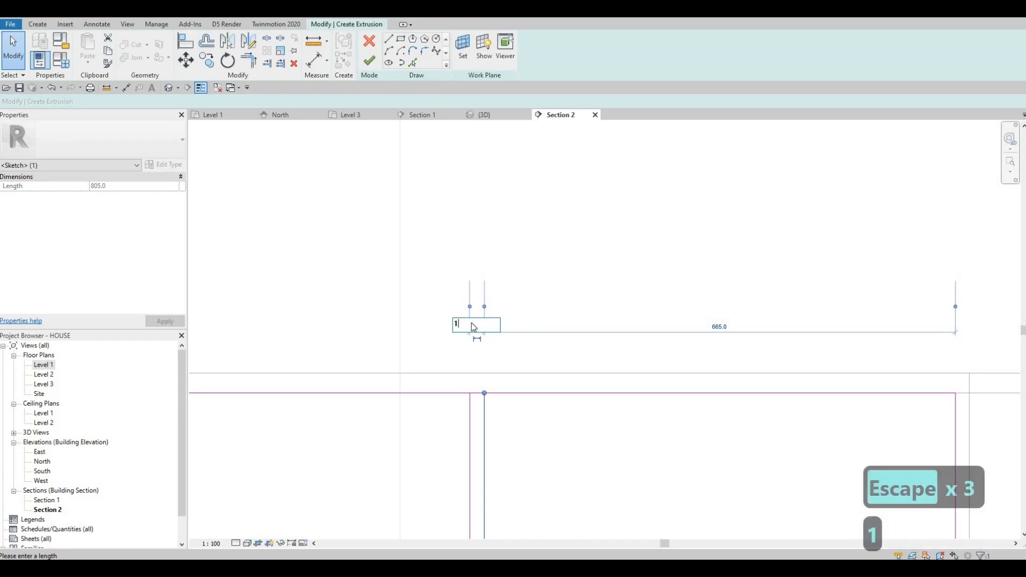
pyautogui.press('Return')
pyautogui.scroll(-3, 461, 320)
pyautogui.press('Escape')
pyautogui.scroll(-2, 449, 329)
pyautogui.press('Escape')
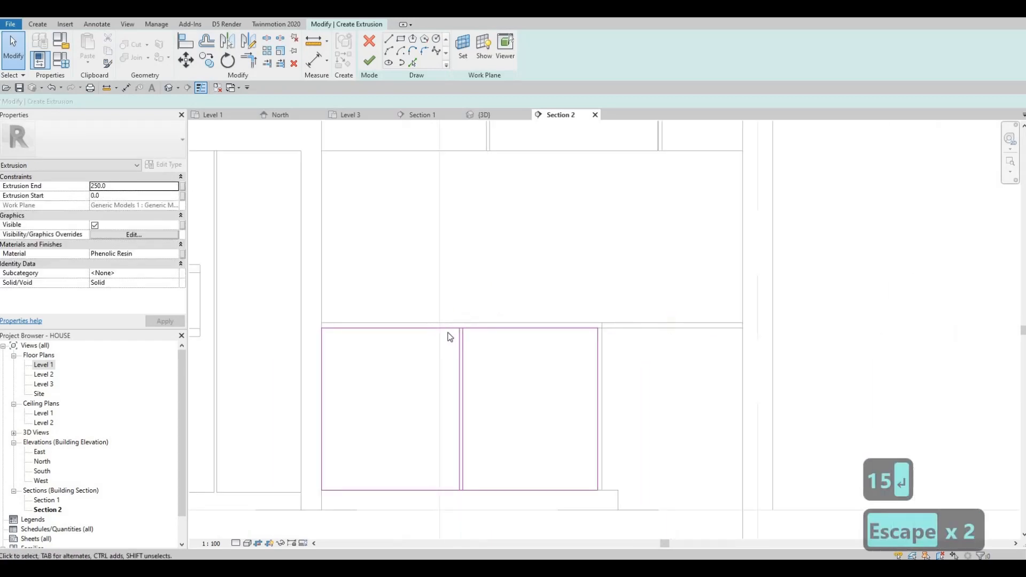
# - Delete the divider rectangle's short top and bottom edges
pyautogui.moveTo(429, 297); pyautogui.dragTo(492, 355)
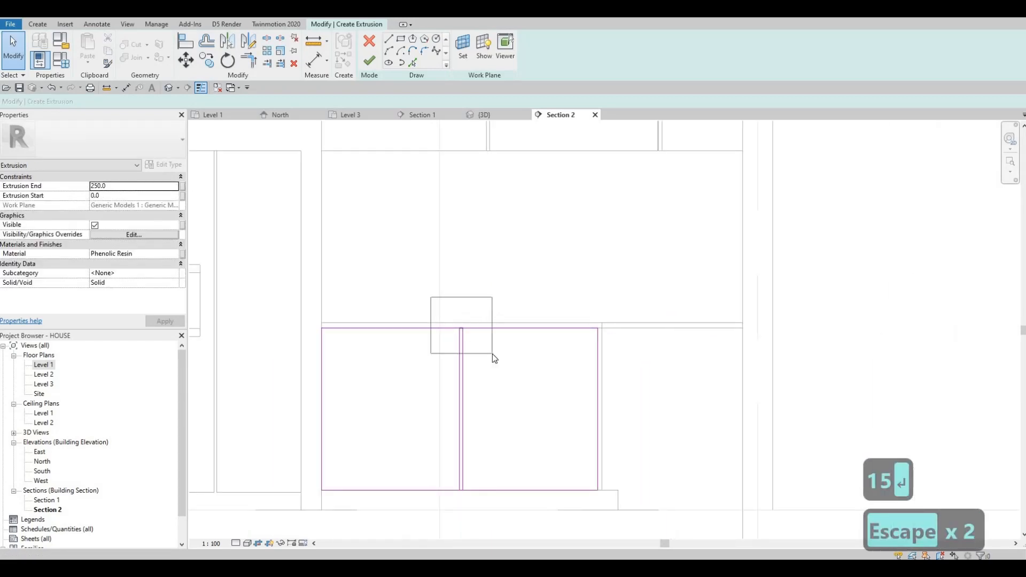
pyautogui.press('Delete')
pyautogui.moveTo(488, 510); pyautogui.dragTo(419, 463)
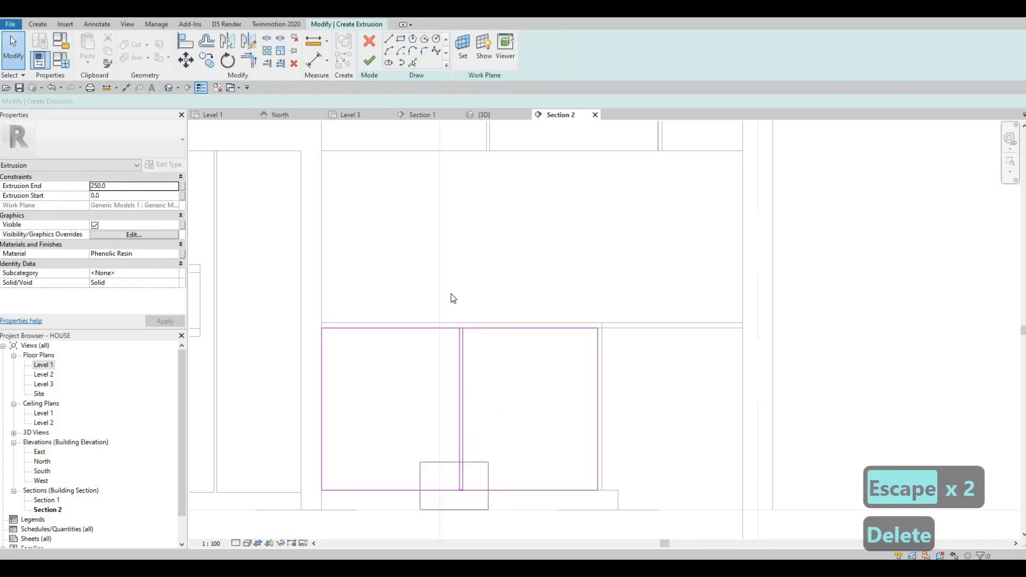
pyautogui.press('Delete')
pyautogui.scroll(2, 453, 319)
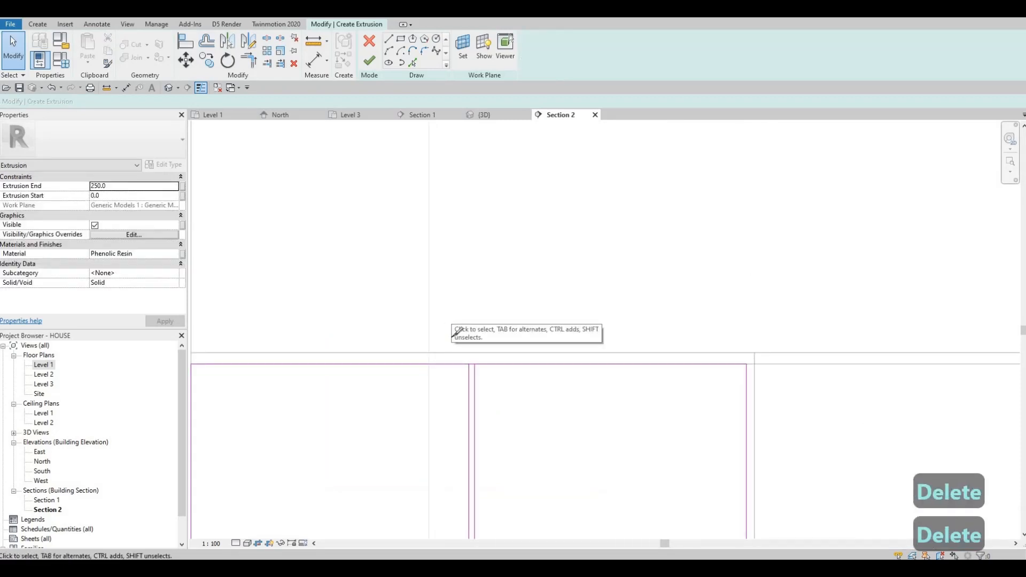
# - Split the outline's top and bottom lines where the divider meets them
pyautogui.press('s')
pyautogui.press('l')
pyautogui.scroll(2, 483, 374)
pyautogui.scroll(2, 480, 377)
pyautogui.click(479, 375)
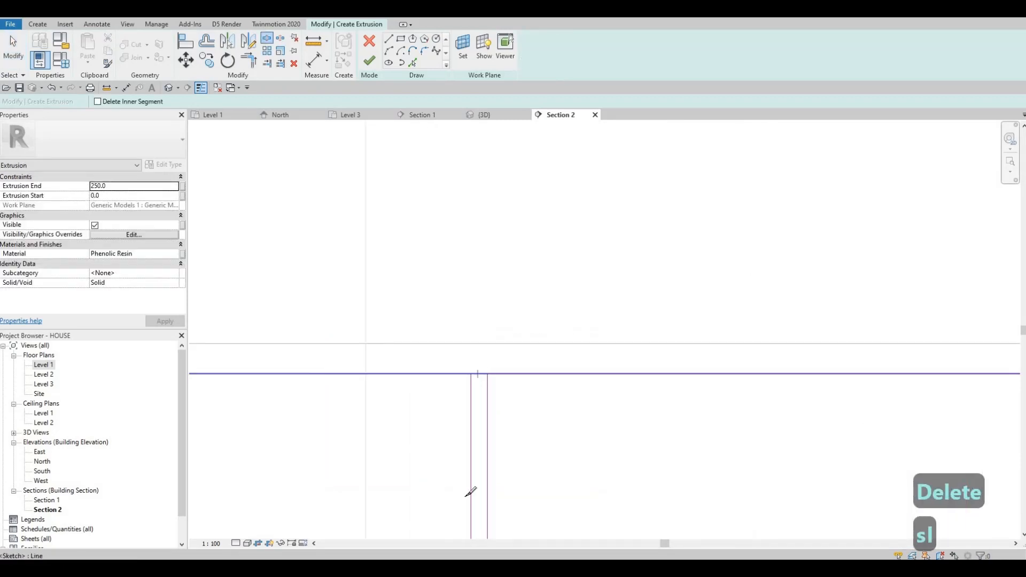
pyautogui.scroll(-2, 455, 379)
pyautogui.moveTo(437, 477); pyautogui.dragTo(448, 316, button='middle')
pyautogui.scroll(-2, 448, 315)
pyautogui.moveTo(472, 471); pyautogui.dragTo(463, 314, button='middle')
pyautogui.scroll(5, 459, 324)
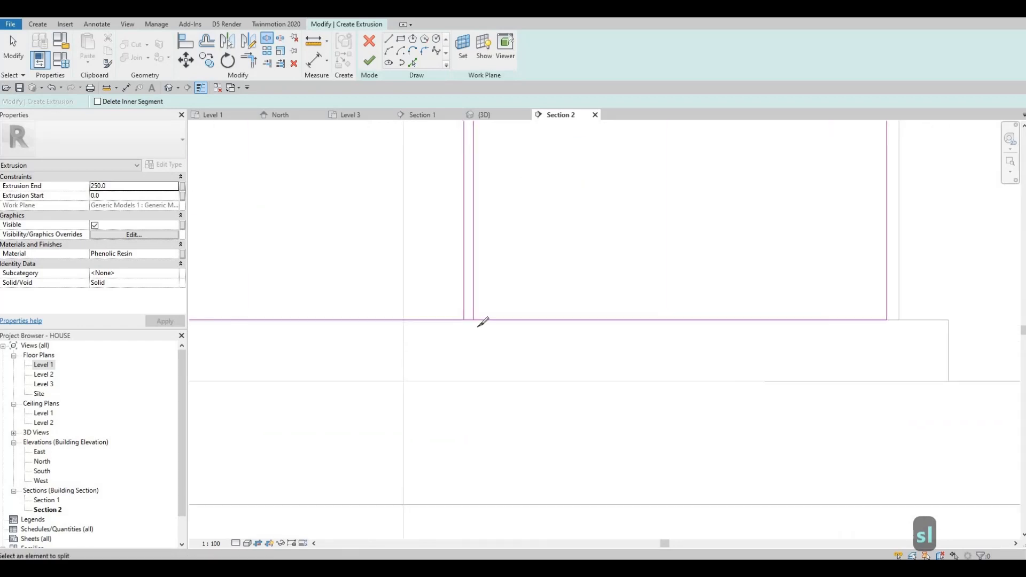
pyautogui.click(473, 326)
pyautogui.press('Escape')
pyautogui.press('Escape')
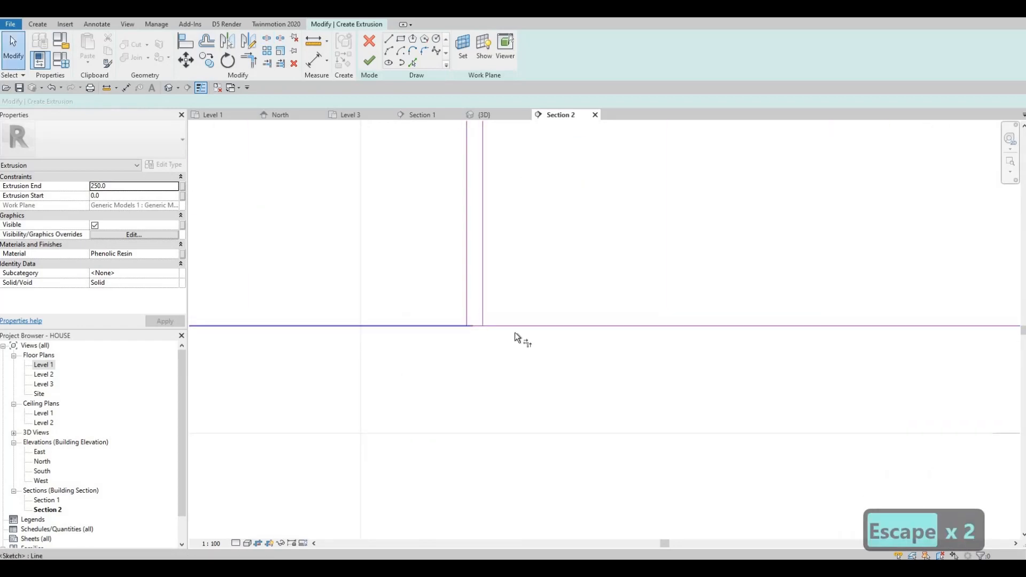
# - Trim the divider lines against the outline's top and bottom edges so the outline becomes two separate closed profiles
pyautogui.press('t')
pyautogui.press('r')
pyautogui.click(483, 295)
pyautogui.click(468, 288)
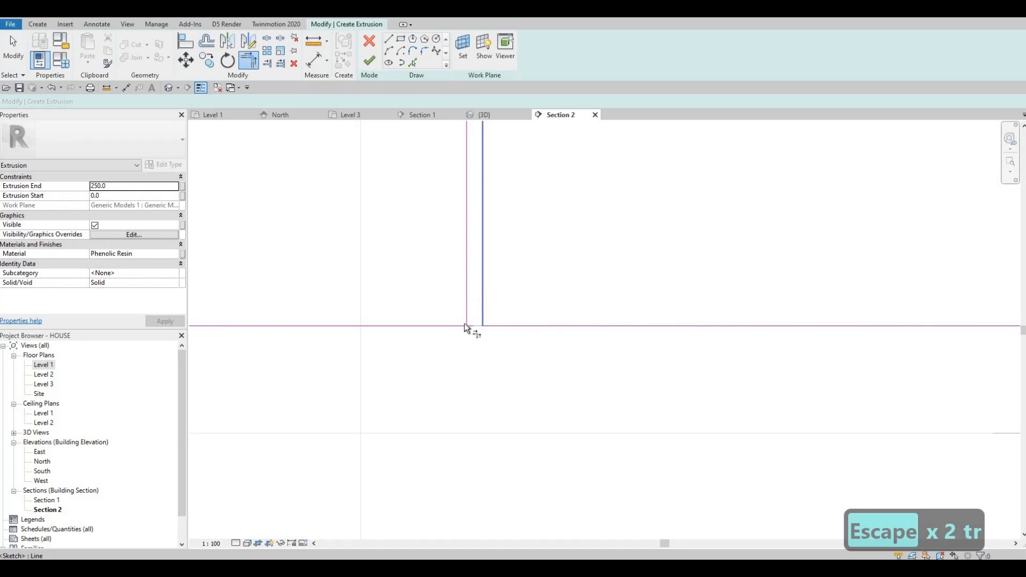
pyautogui.click(461, 325)
pyautogui.scroll(-4, 486, 261)
pyautogui.moveTo(486, 261); pyautogui.dragTo(487, 508, button='middle')
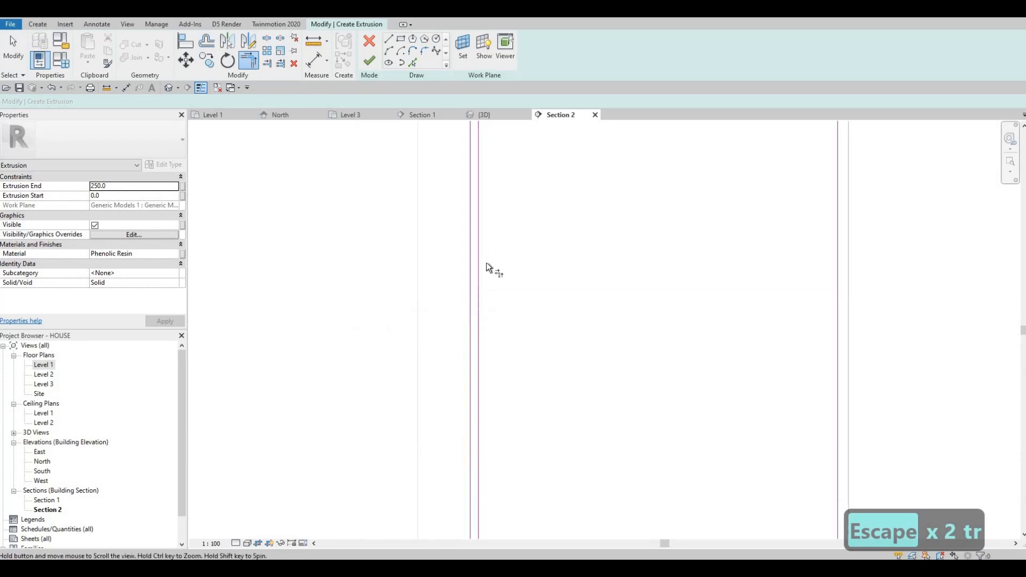
pyautogui.scroll(-2, 487, 262)
pyautogui.moveTo(487, 160); pyautogui.dragTo(485, 265, button='middle')
pyautogui.scroll(3, 493, 254)
pyautogui.click(484, 263)
pyautogui.click(492, 254)
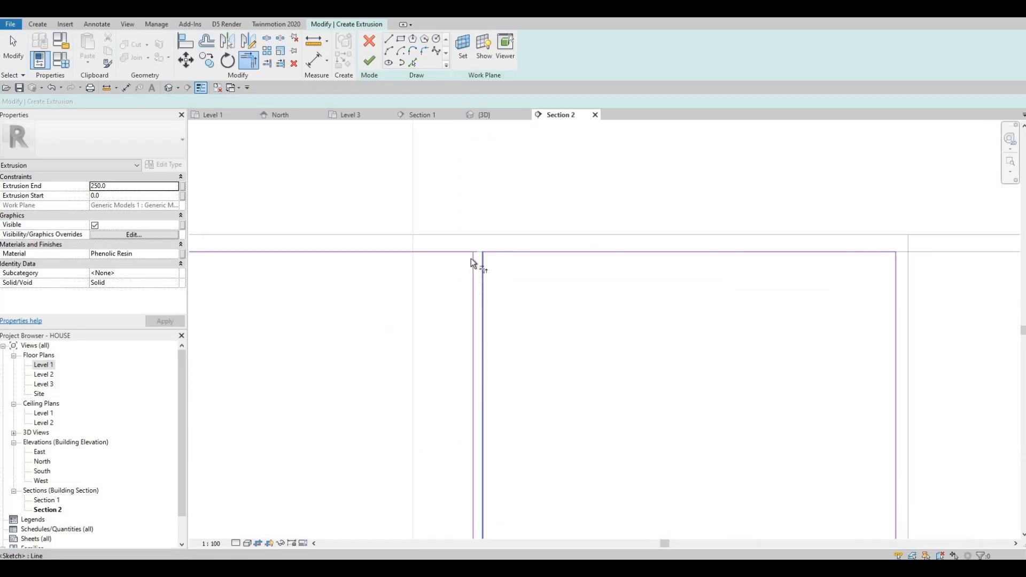
pyautogui.click(473, 261)
pyautogui.click(467, 252)
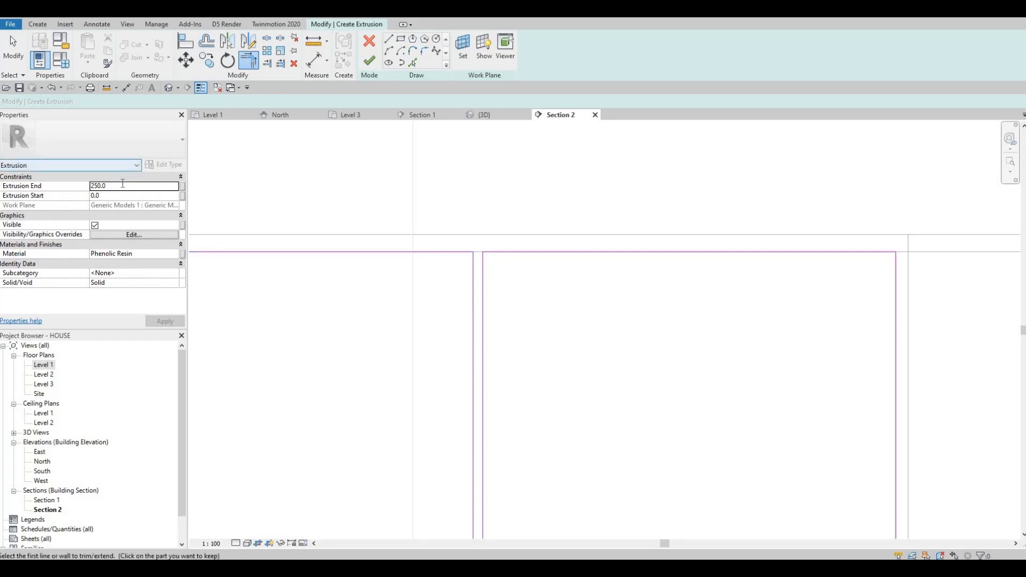
# - Set the extrusion end to 20 and finish the extrusion sketch
pyautogui.doubleClick(122, 185)
pyautogui.write('2')
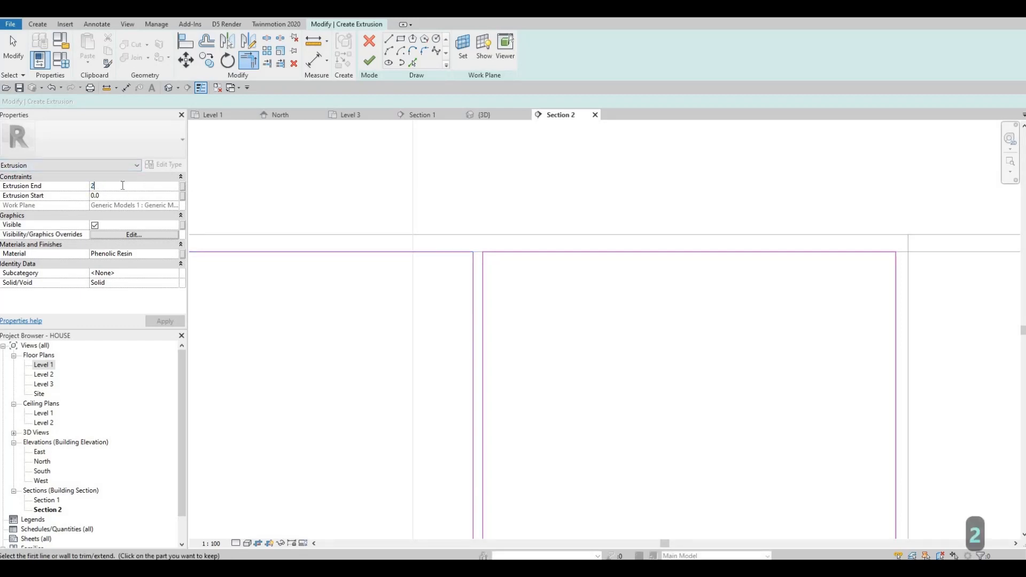
pyautogui.write('0')
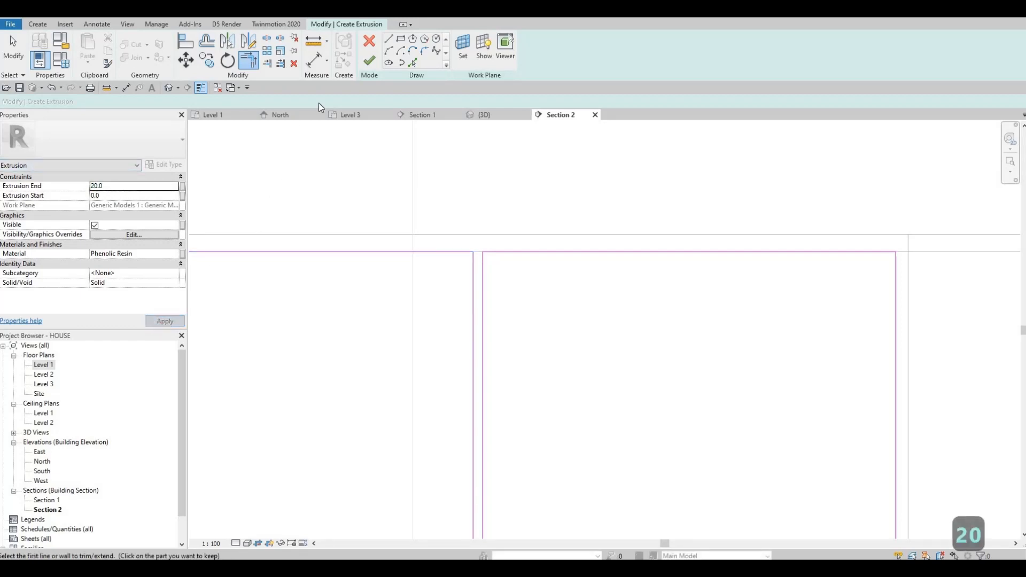
pyautogui.click(368, 65)
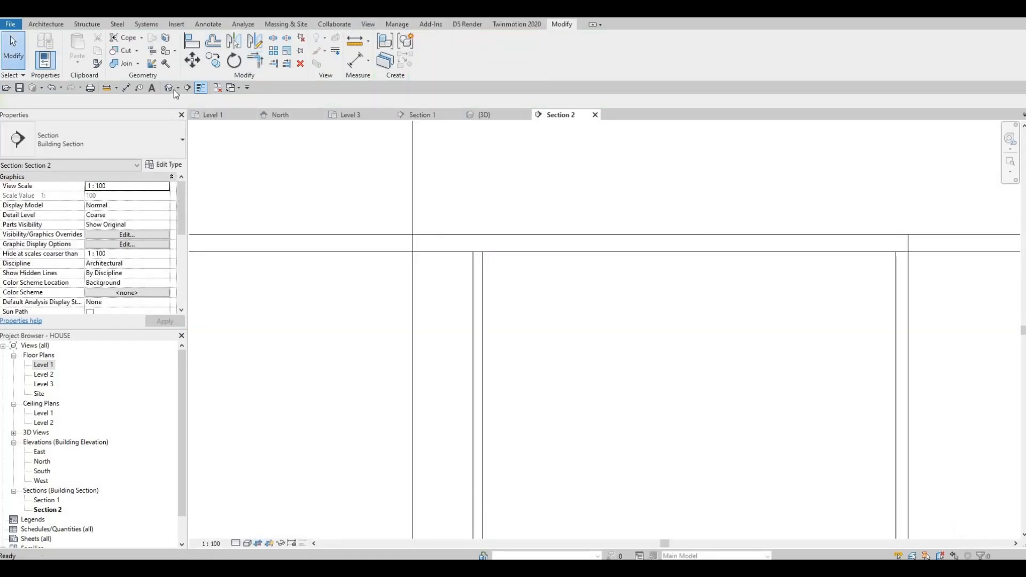
# - In the 3D view, align the end side panel's top edge with the upper cabinet's top edge
pyautogui.scroll(-2, 394, 312)
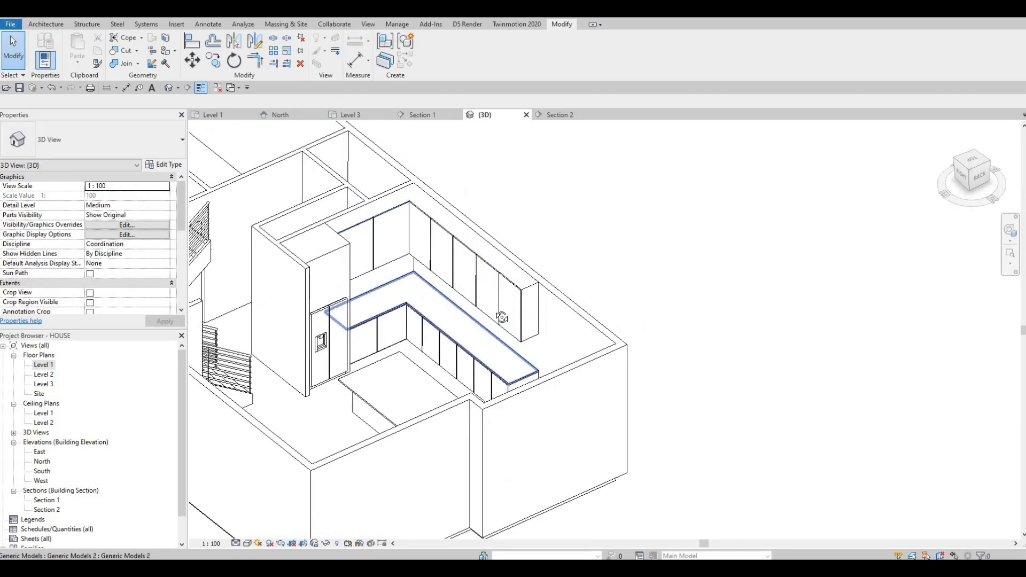
pyautogui.keyDown('shift'); pyautogui.moveTo(377, 336); pyautogui.dragTo(456, 307, button='middle'); pyautogui.keyUp('shift')
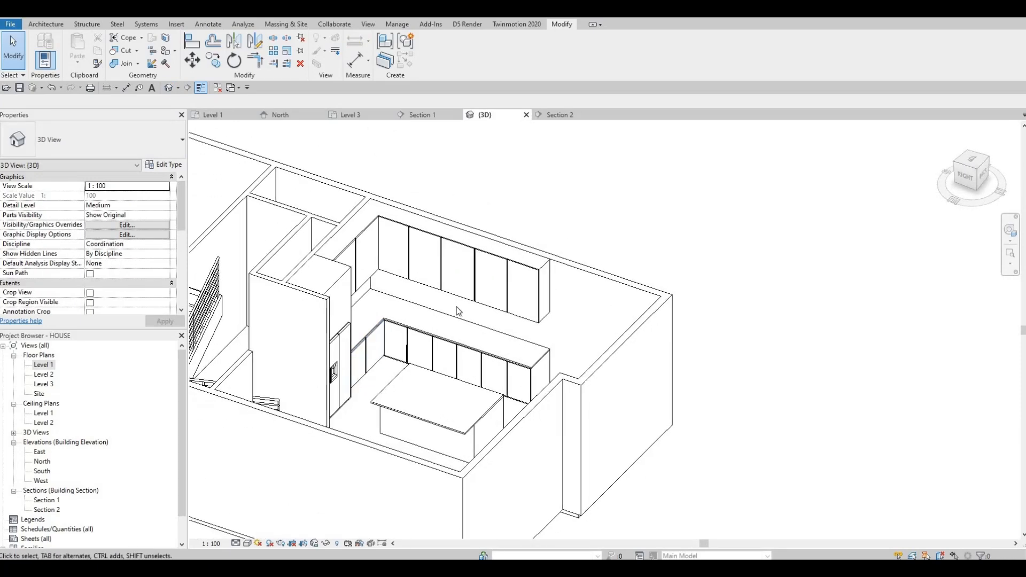
pyautogui.scroll(5, 568, 385)
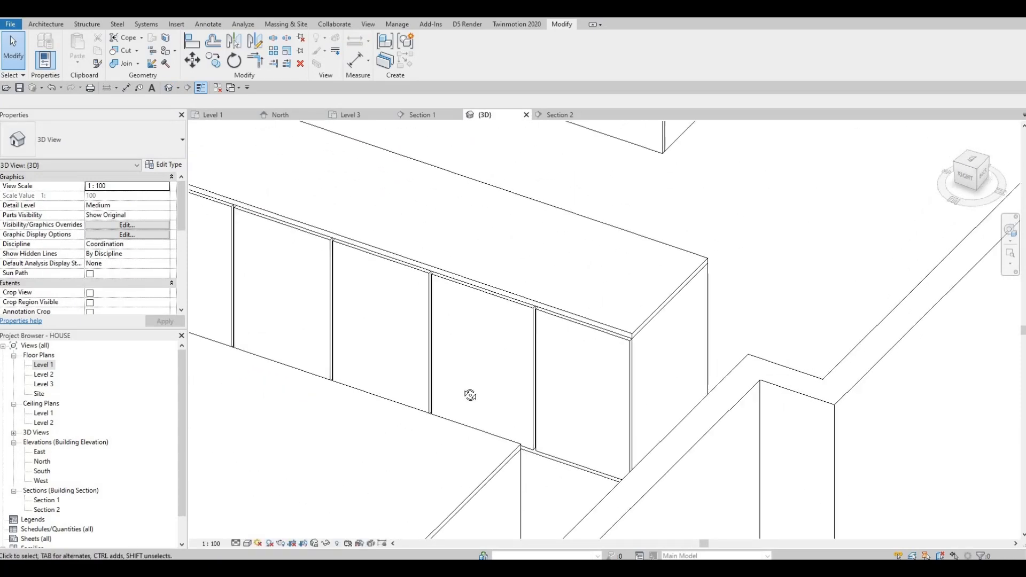
pyautogui.keyDown('shift'); pyautogui.moveTo(476, 368); pyautogui.dragTo(561, 375, button='middle'); pyautogui.keyUp('shift')
pyautogui.press('a')
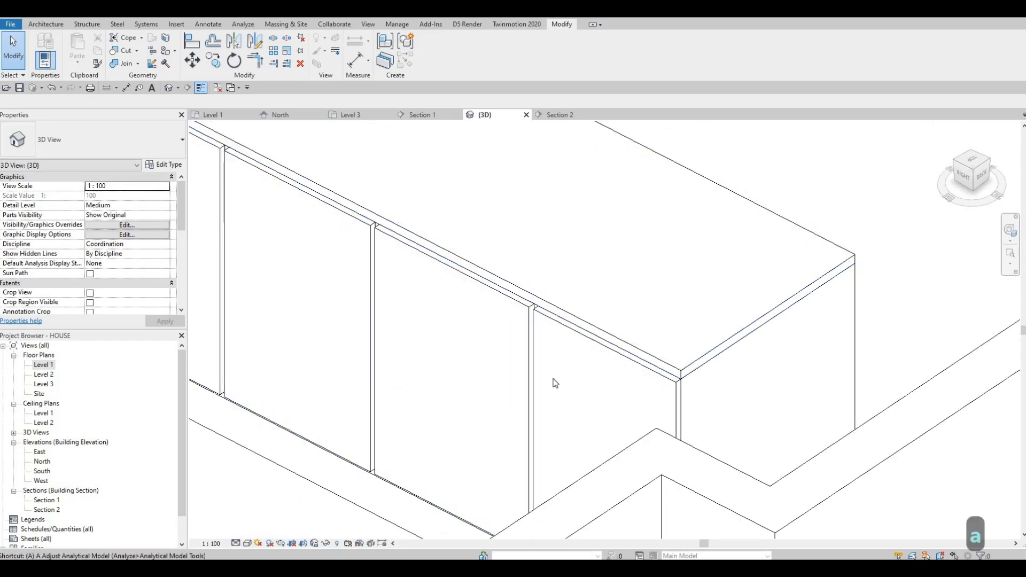
pyautogui.press('l')
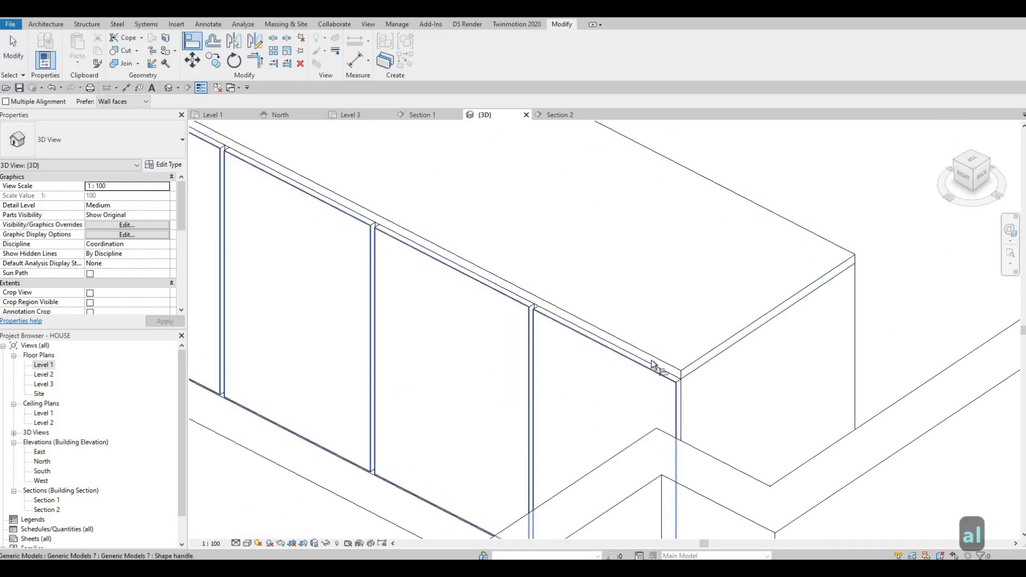
pyautogui.click(652, 361)
pyautogui.moveTo(490, 329); pyautogui.dragTo(707, 435, button='middle')
pyautogui.scroll(-1, 637, 445)
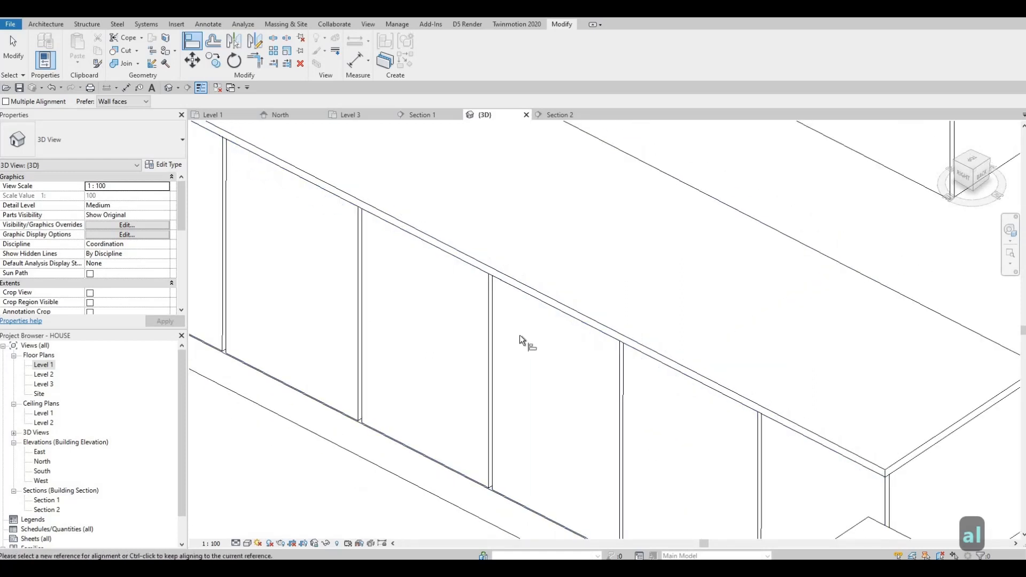
pyautogui.moveTo(267, 182); pyautogui.dragTo(648, 333, button='middle')
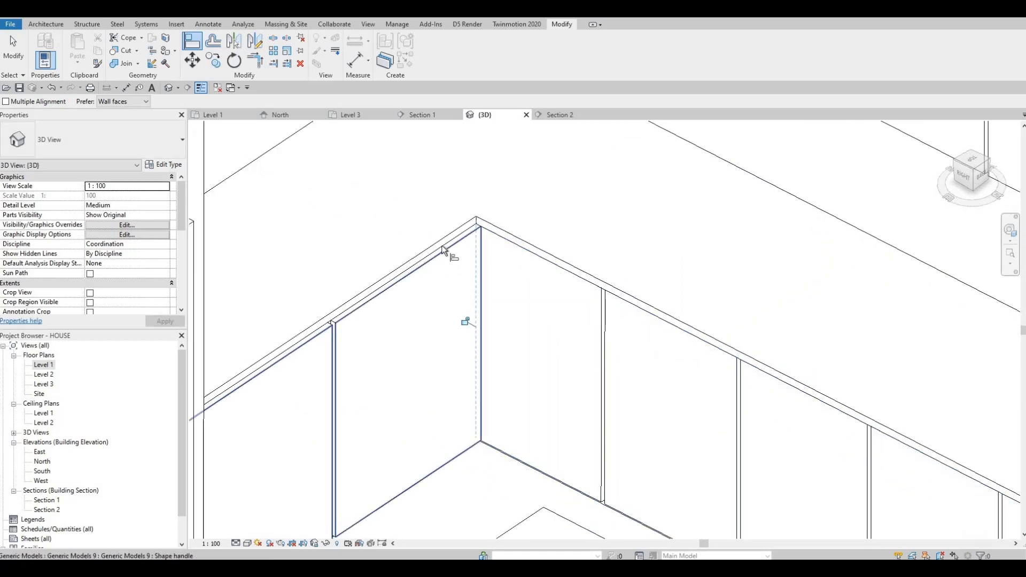
pyautogui.click(445, 259)
pyautogui.press('Escape')
pyautogui.keyDown('shift'); pyautogui.moveTo(542, 345); pyautogui.dragTo(464, 297, button='middle'); pyautogui.keyUp('shift')
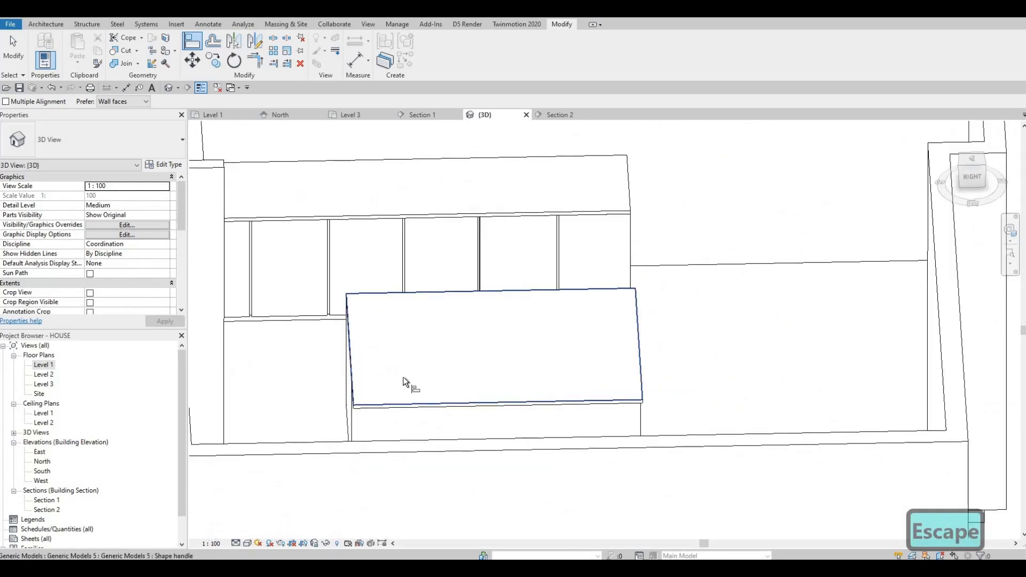
pyautogui.press('Escape')
# - Open the upper cabinet top for in-place editing, inspect its extrusion properties, and finish the model
pyautogui.click(348, 355)
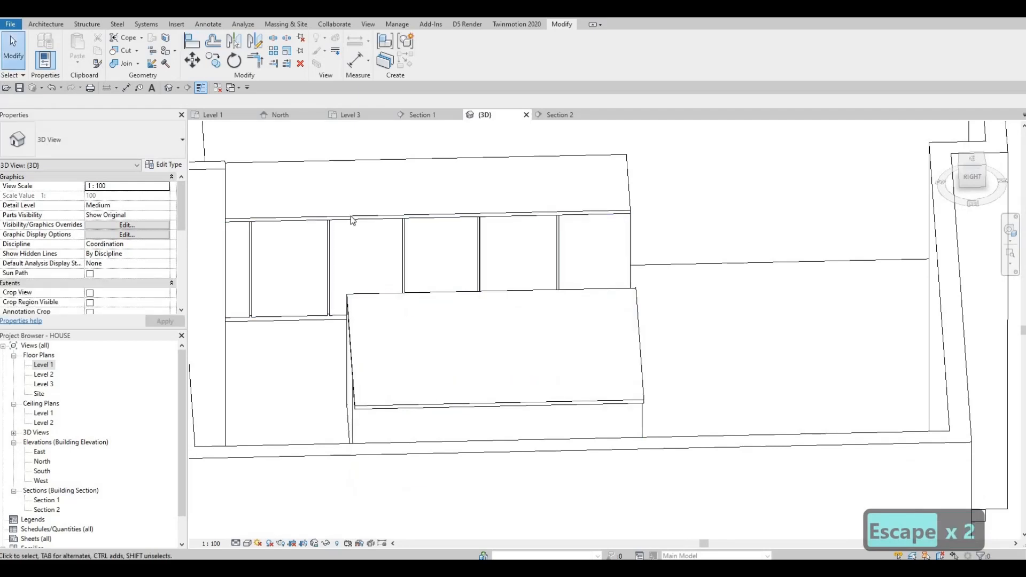
pyautogui.click(342, 199)
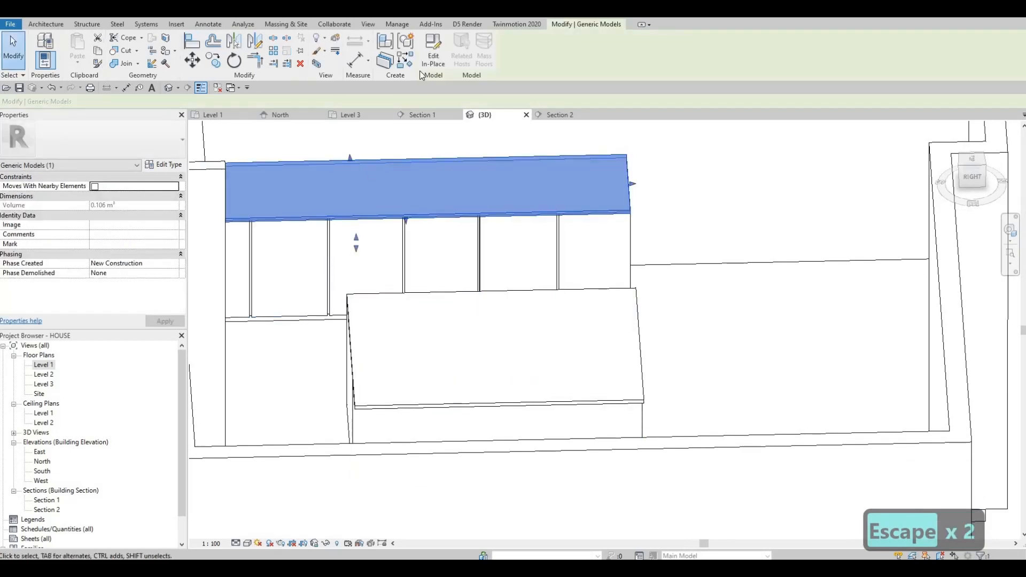
pyautogui.click(433, 51)
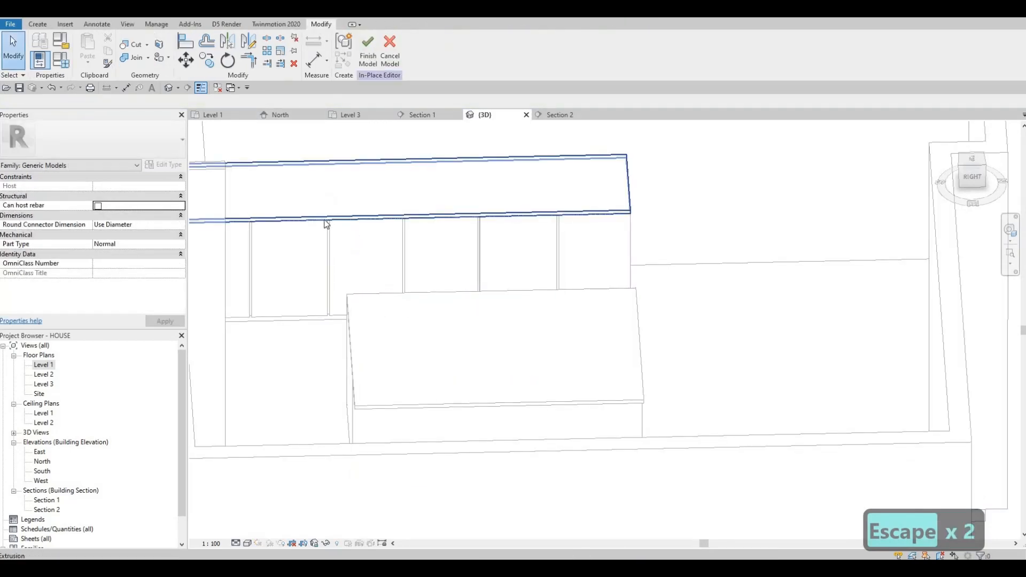
pyautogui.click(227, 214)
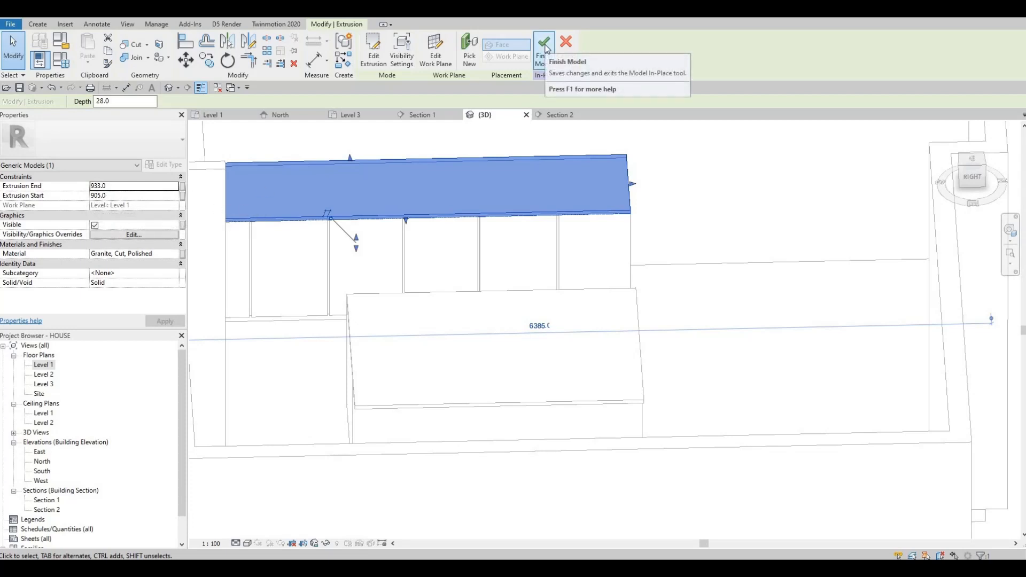
pyautogui.press('Escape')
pyautogui.press('Escape')
pyautogui.keyDown('shift'); pyautogui.moveTo(335, 291); pyautogui.dragTo(460, 301, button='middle'); pyautogui.keyUp('shift')
pyautogui.keyDown('shift'); pyautogui.moveTo(428, 419); pyautogui.dragTo(463, 409, button='middle'); pyautogui.keyUp('shift')
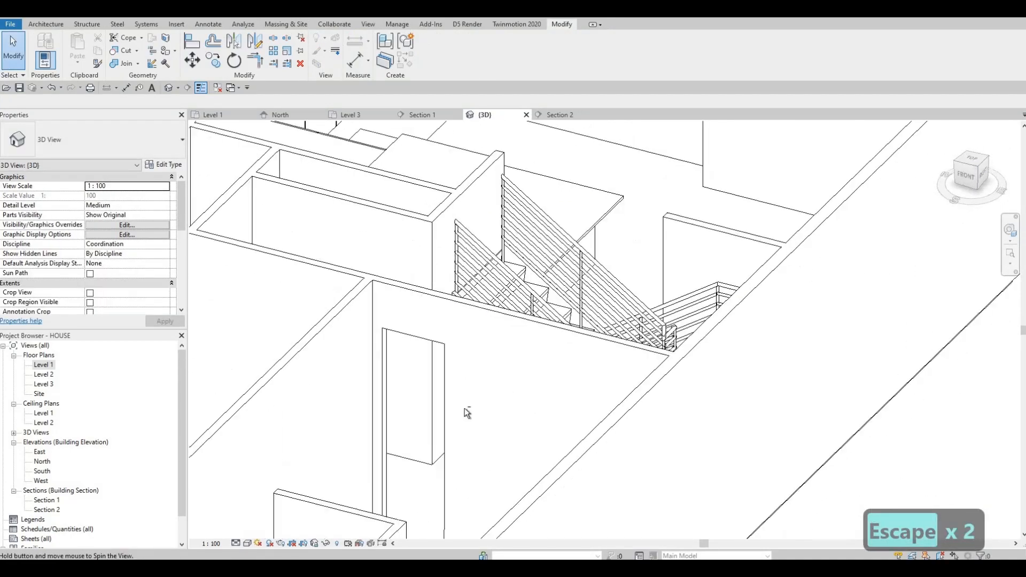
pyautogui.moveTo(652, 233); pyautogui.dragTo(513, 428, button='middle')
pyautogui.keyDown('shift'); pyautogui.moveTo(513, 427); pyautogui.dragTo(428, 427, button='middle'); pyautogui.keyUp('shift')
pyautogui.keyDown('shift'); pyautogui.moveTo(359, 422); pyautogui.dragTo(257, 406, button='middle'); pyautogui.keyUp('shift')
pyautogui.moveTo(278, 396); pyautogui.dragTo(483, 214, button='middle')
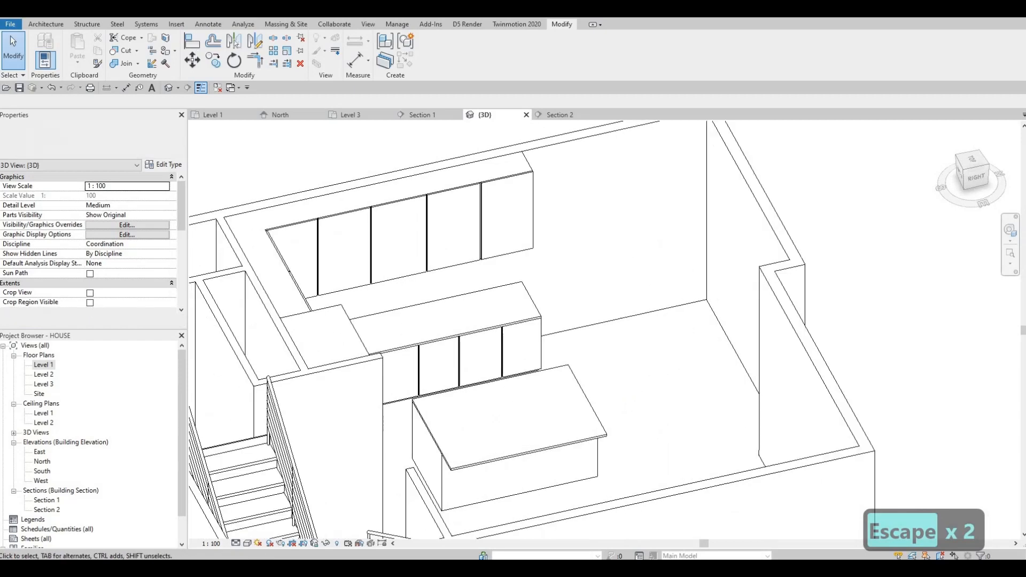
# - Open Load Family and browse the Mid-Range domestic appliance families
pyautogui.click(177, 24)
pyautogui.click(440, 48)
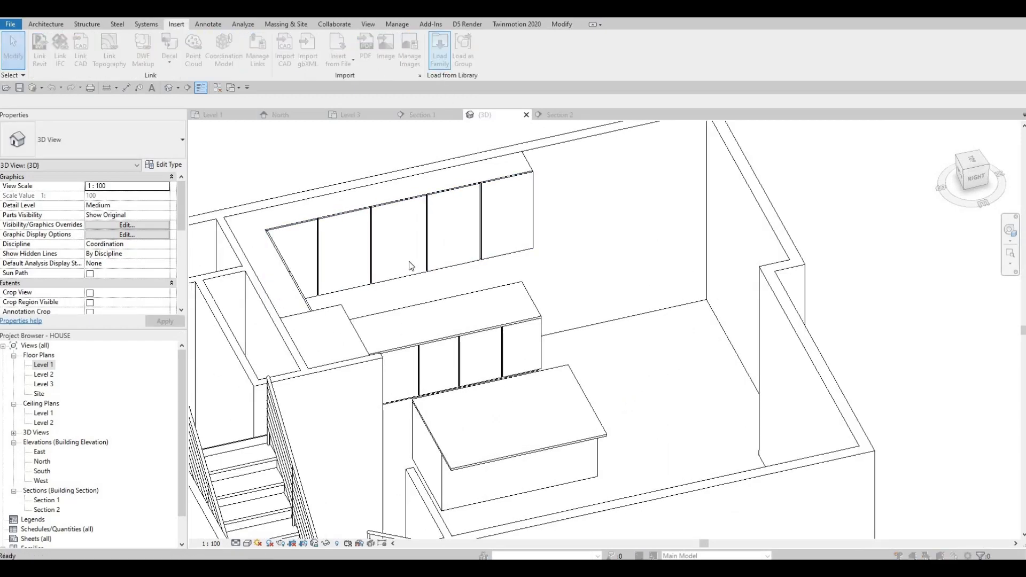
pyautogui.click(417, 152)
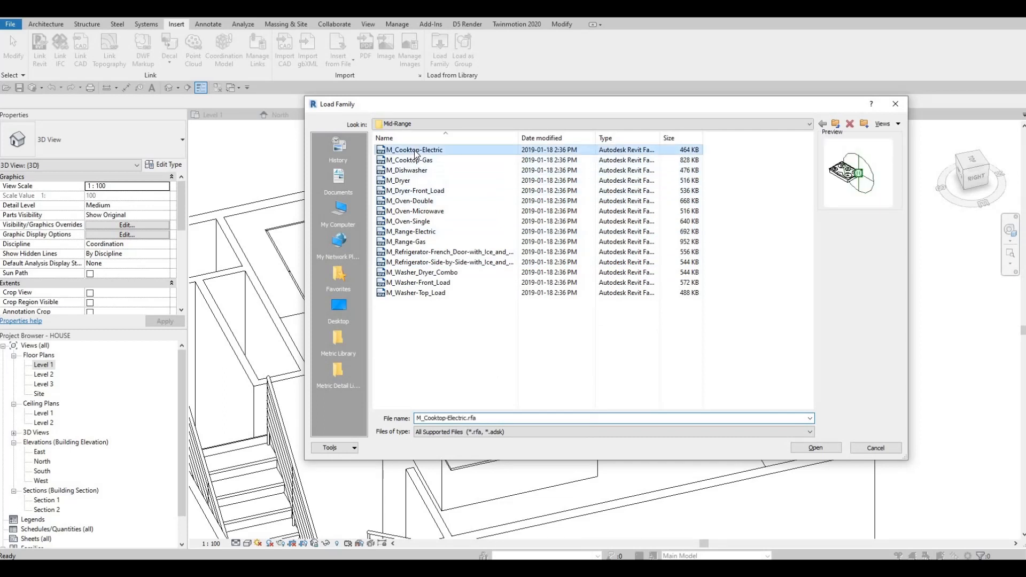
pyautogui.press('Down')
pyautogui.press('Down')
pyautogui.press('Down')
pyautogui.press('Down')
pyautogui.press('Down')
pyautogui.press('Down')
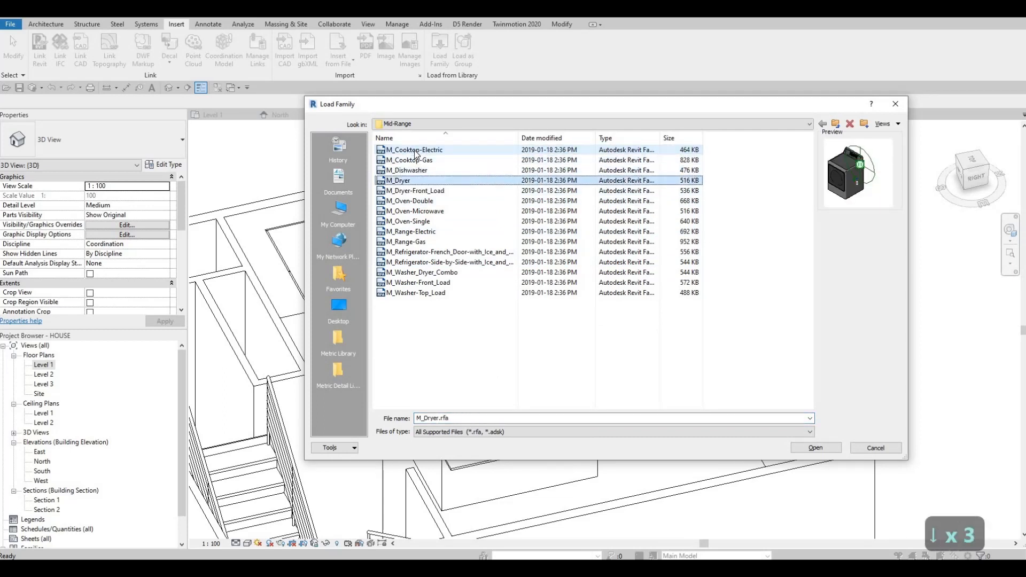
pyautogui.press('Down')
pyautogui.press('Down')
pyautogui.press('Down')
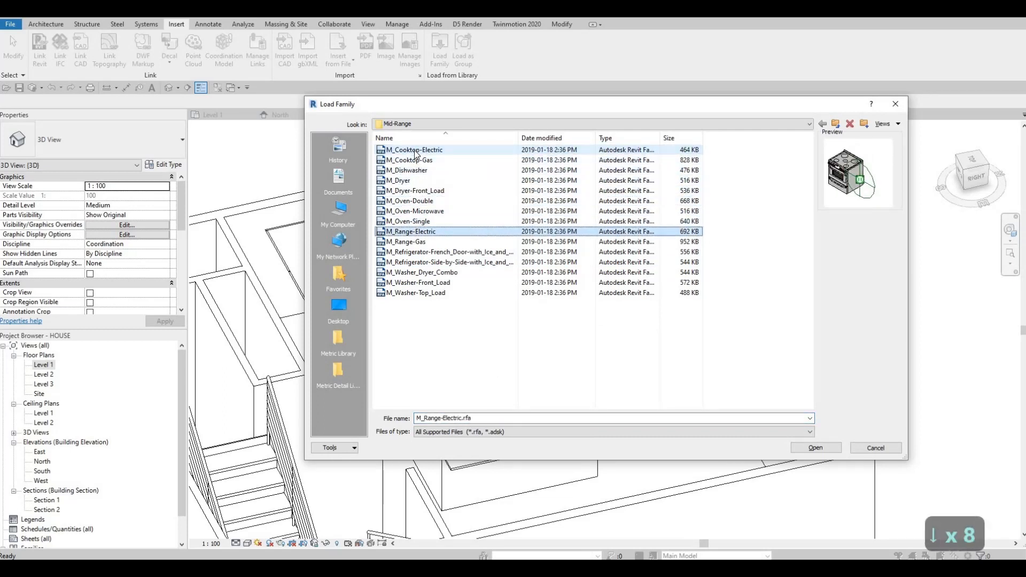
pyautogui.press('Down')
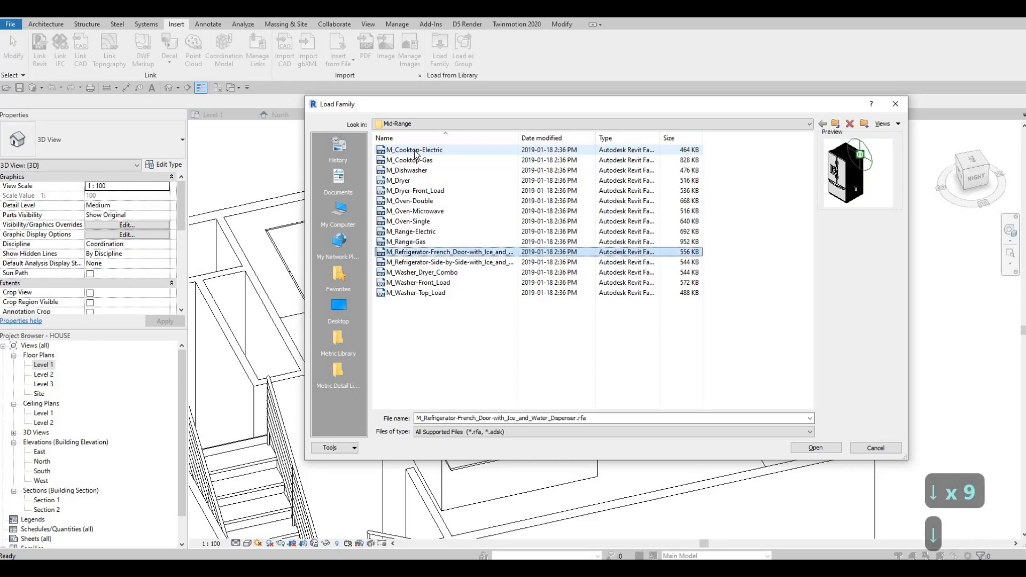
pyautogui.press('Down')
pyautogui.press('Down')
pyautogui.press('Down')
pyautogui.press('Down')
pyautogui.press('Down')
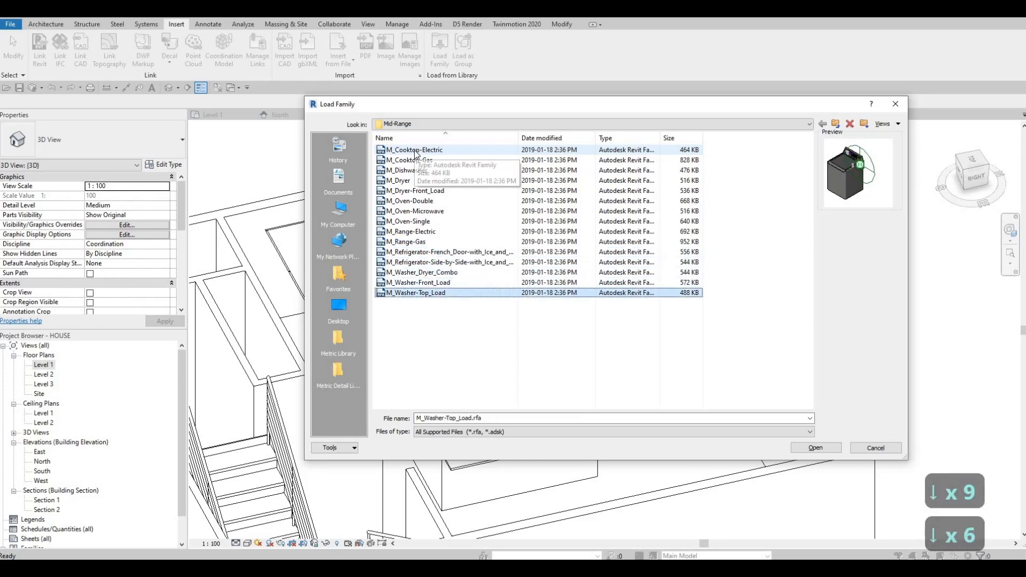
pyautogui.press('Up')
pyautogui.press('Up')
pyautogui.press('Up')
pyautogui.press('Up')
pyautogui.press('Up')
pyautogui.press('Up')
pyautogui.press('Up')
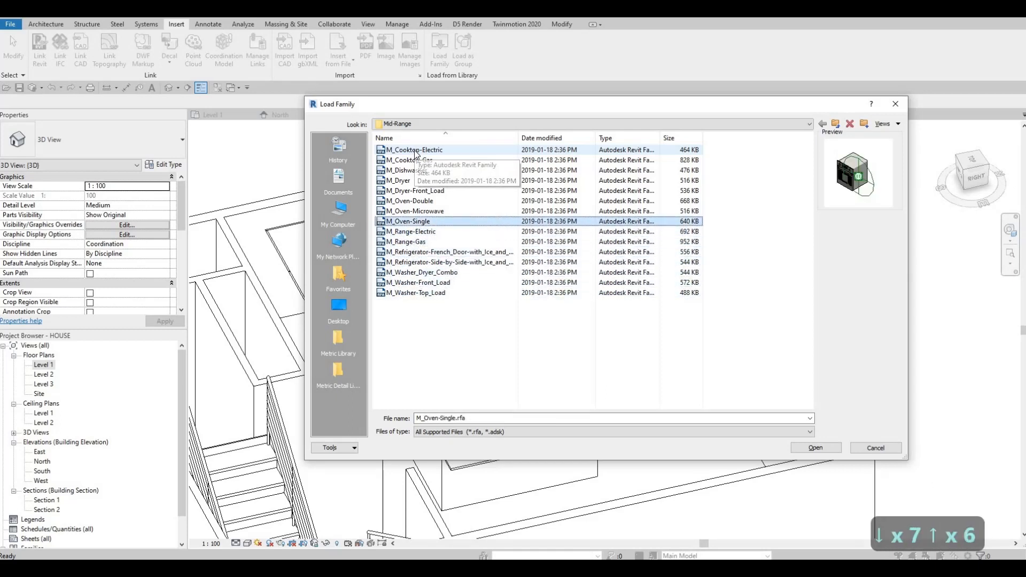
pyautogui.press('Up')
pyautogui.press('Up')
pyautogui.press('Up')
pyautogui.press('Up')
pyautogui.press('Up')
pyautogui.press('Up')
pyautogui.press('Up')
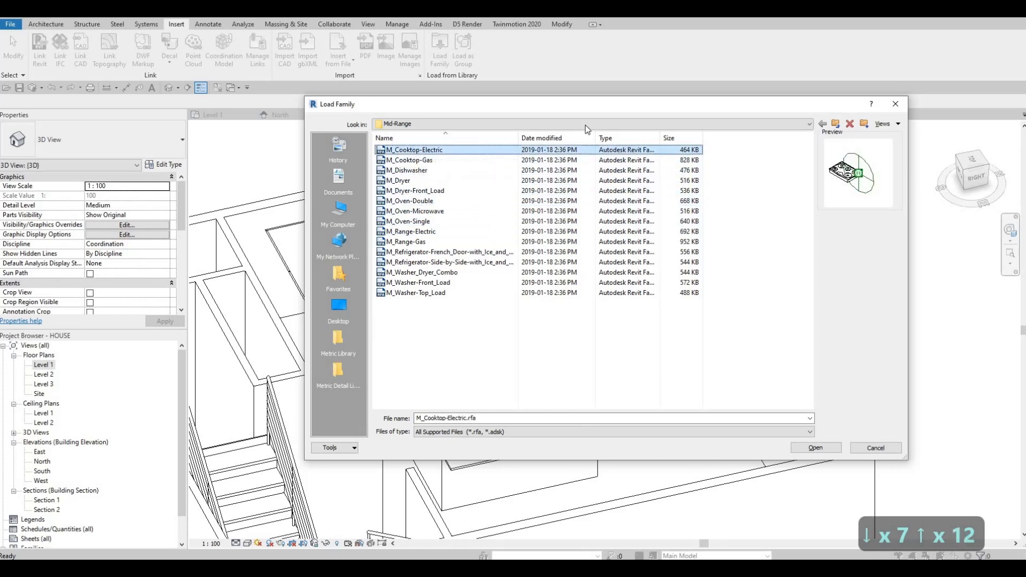
# - Browse the Load Family dialog to the Specialty Equipment, Domestic, High-End appliance folder
pyautogui.click(585, 124)
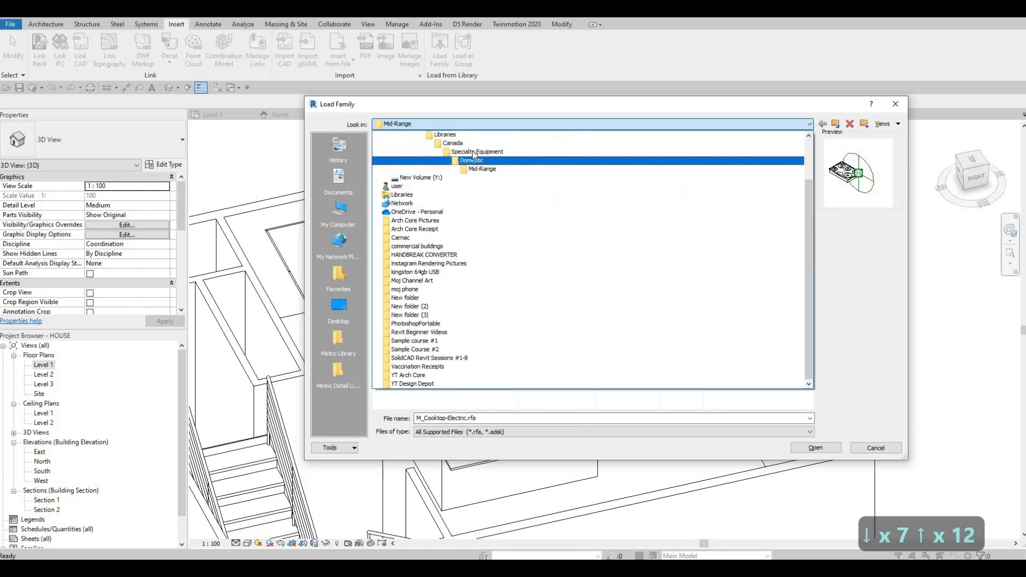
pyautogui.scroll(2, 475, 176)
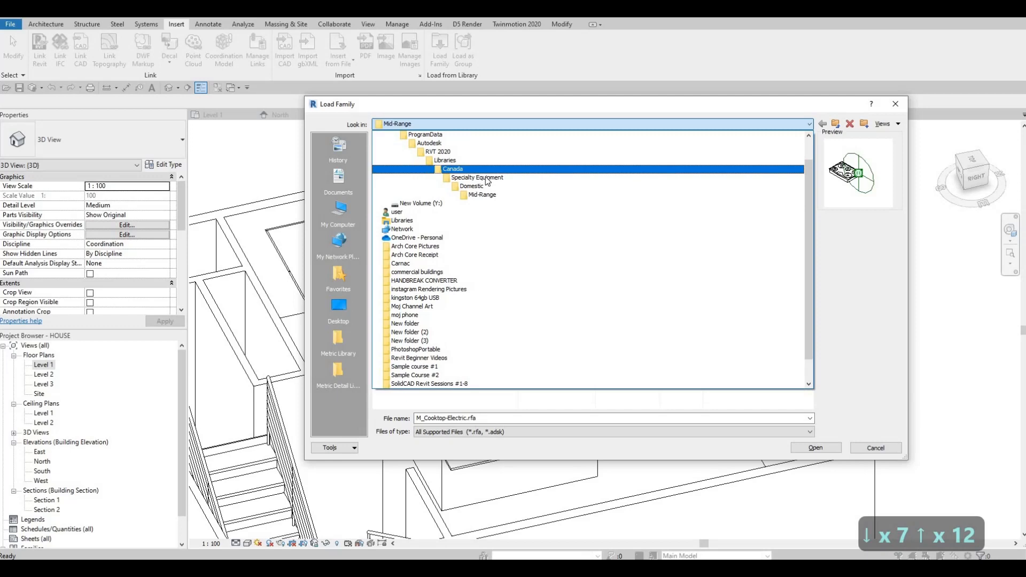
pyautogui.click(460, 169)
pyautogui.scroll(-2, 439, 317)
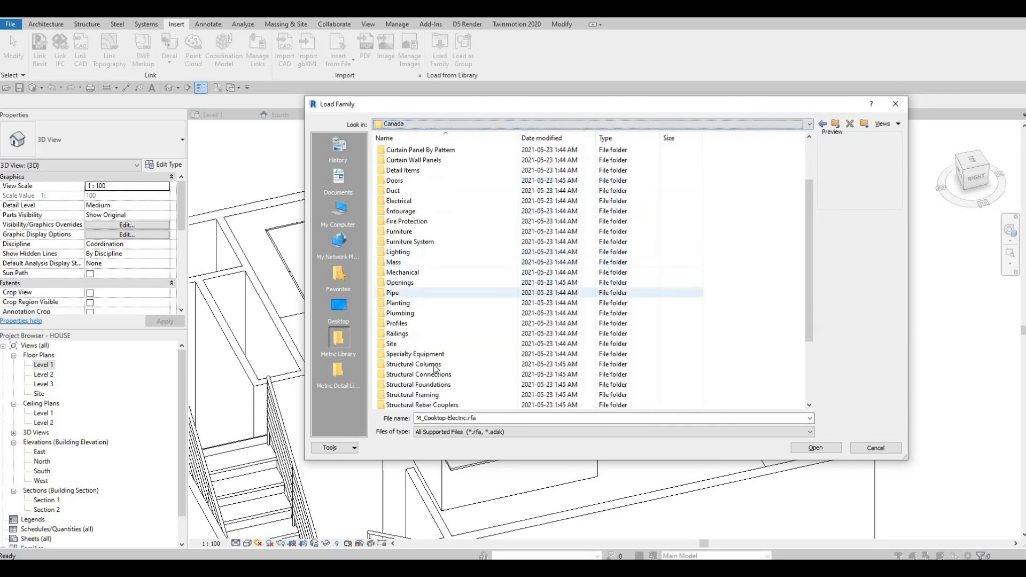
pyautogui.doubleClick(420, 354)
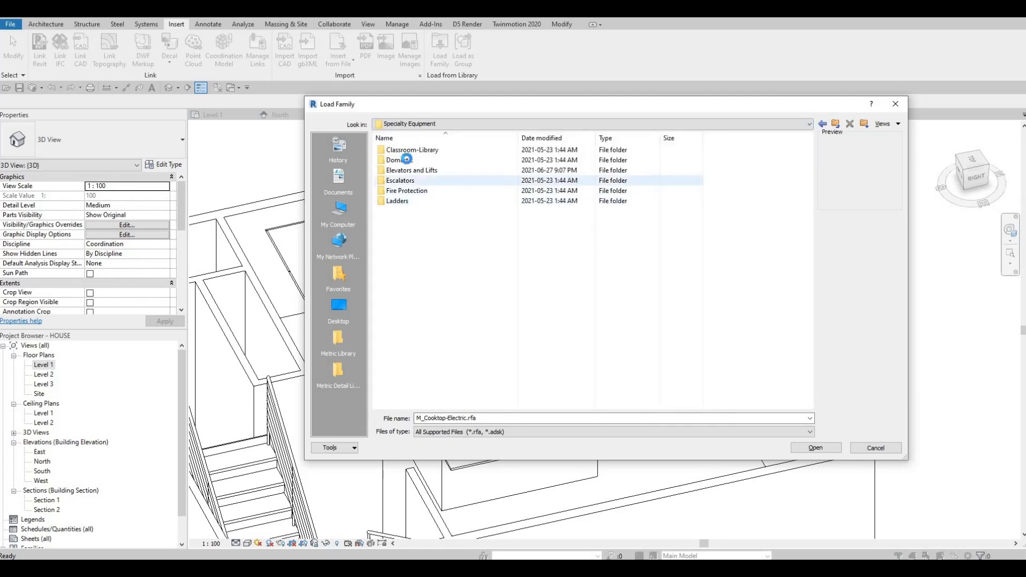
pyautogui.doubleClick(404, 160)
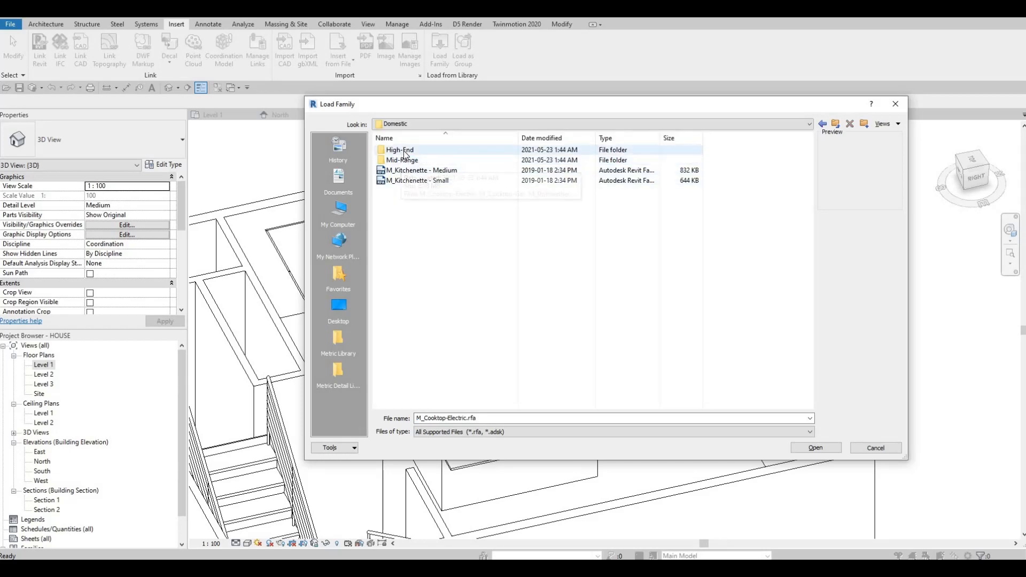
pyautogui.doubleClick(406, 152)
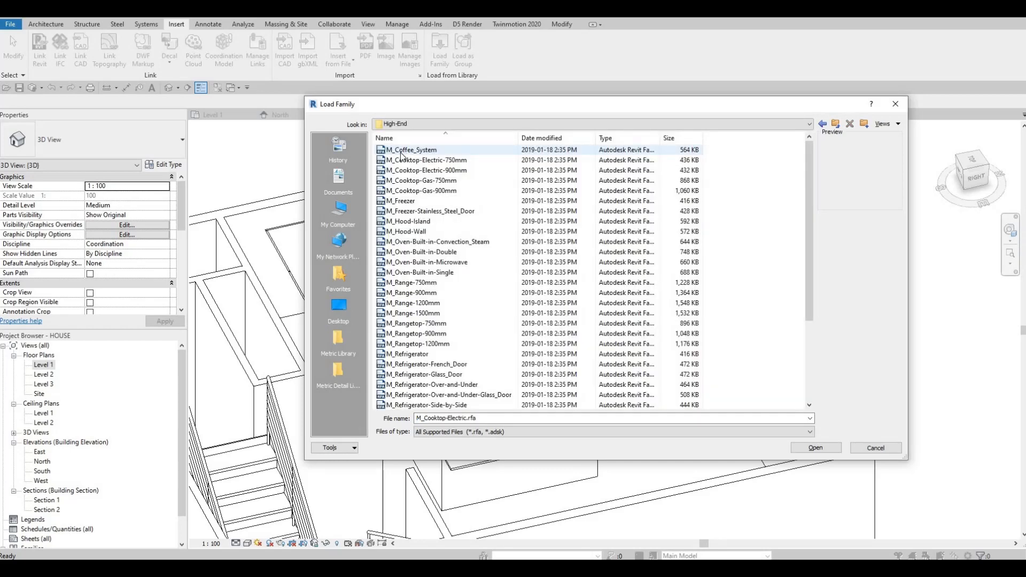
# - Preview the High-End appliance families and load M_Cooktop-Gas-750mm into the project
pyautogui.click(402, 151)
pyautogui.press('Up')
pyautogui.press('Up')
pyautogui.press('Down')
pyautogui.press('Down')
pyautogui.press('Down')
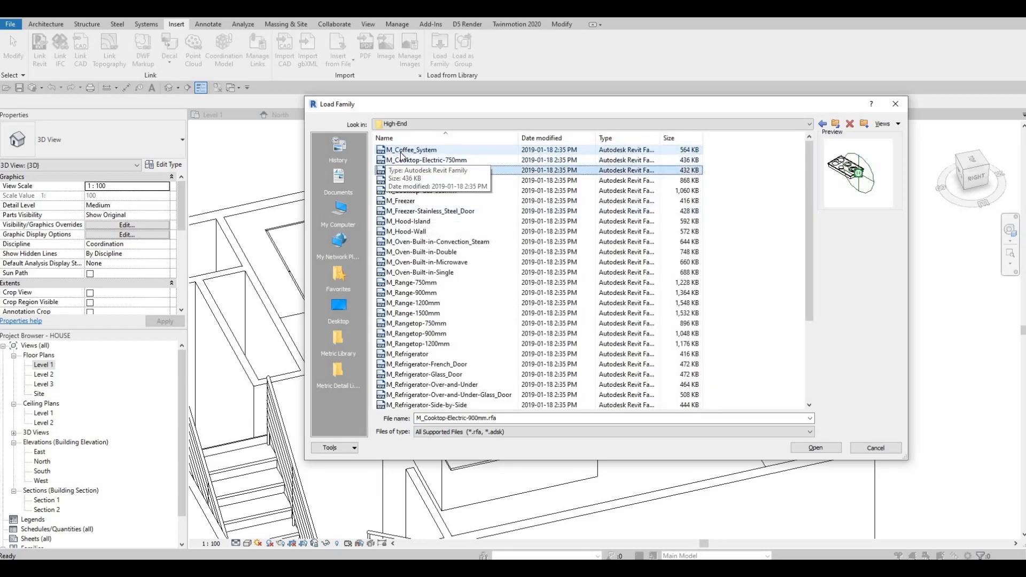
pyautogui.press('Up')
pyautogui.press('Down')
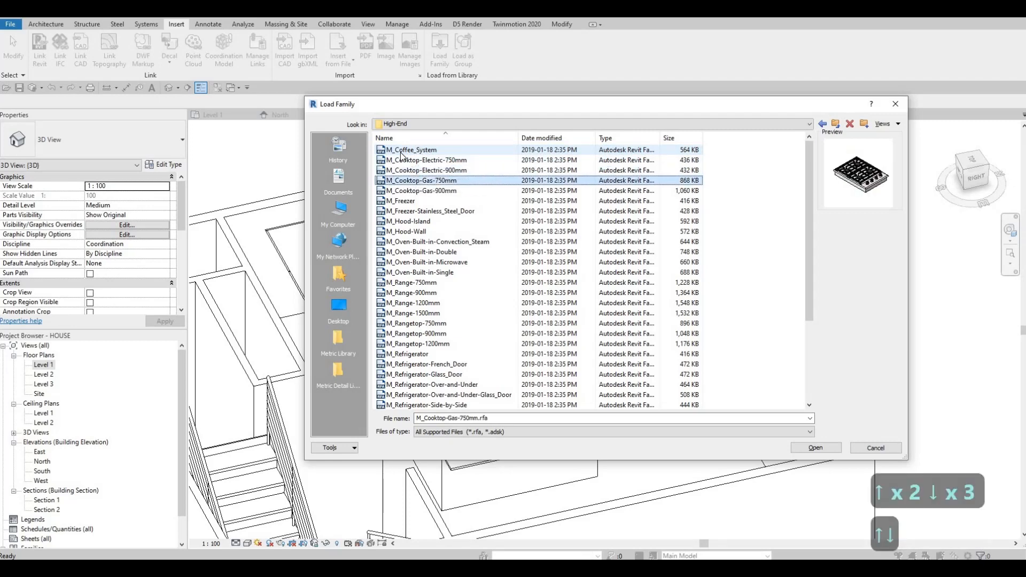
pyautogui.press('Down')
pyautogui.press('Down')
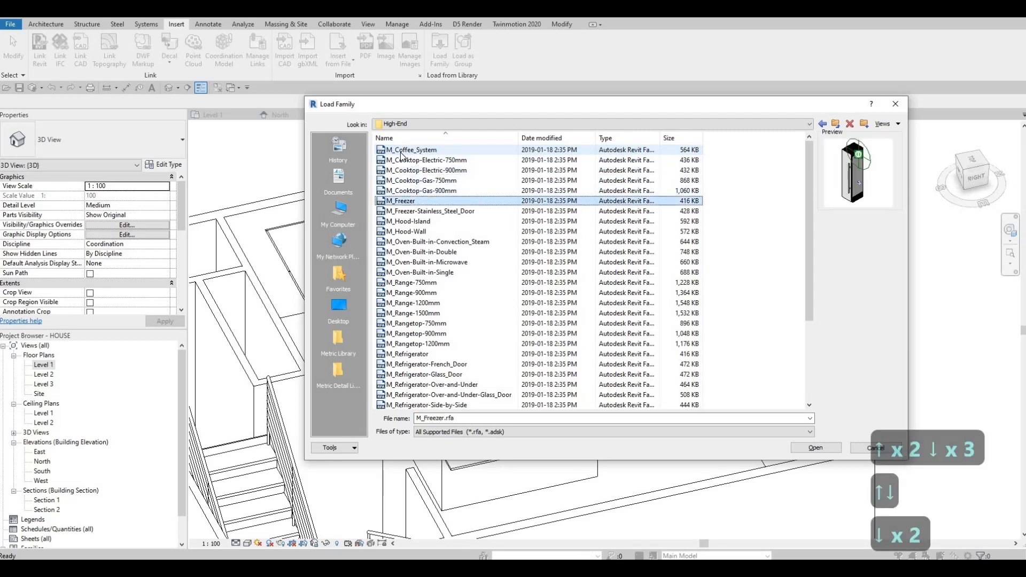
pyautogui.press('Up')
pyautogui.press('Up')
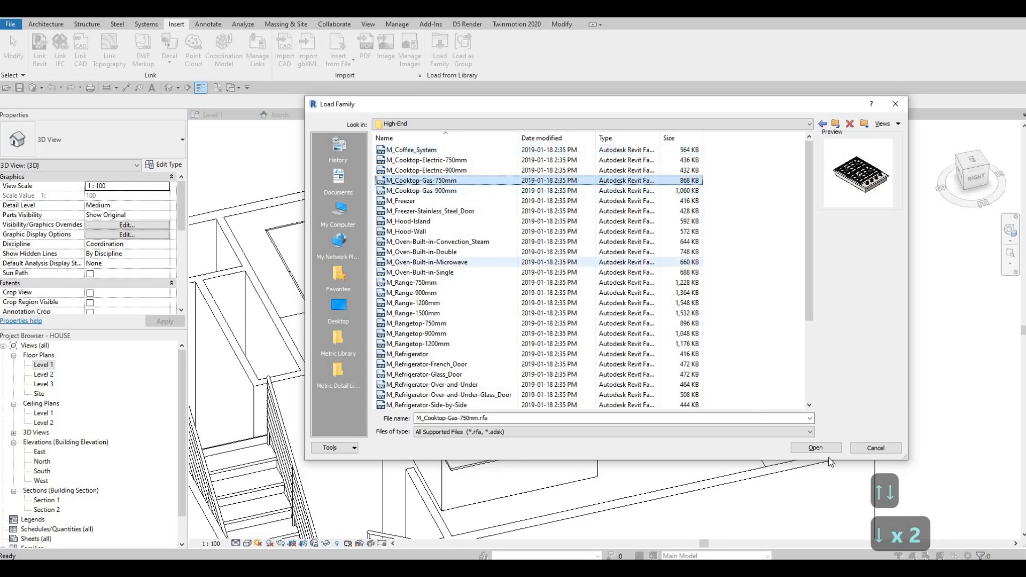
pyautogui.click(817, 448)
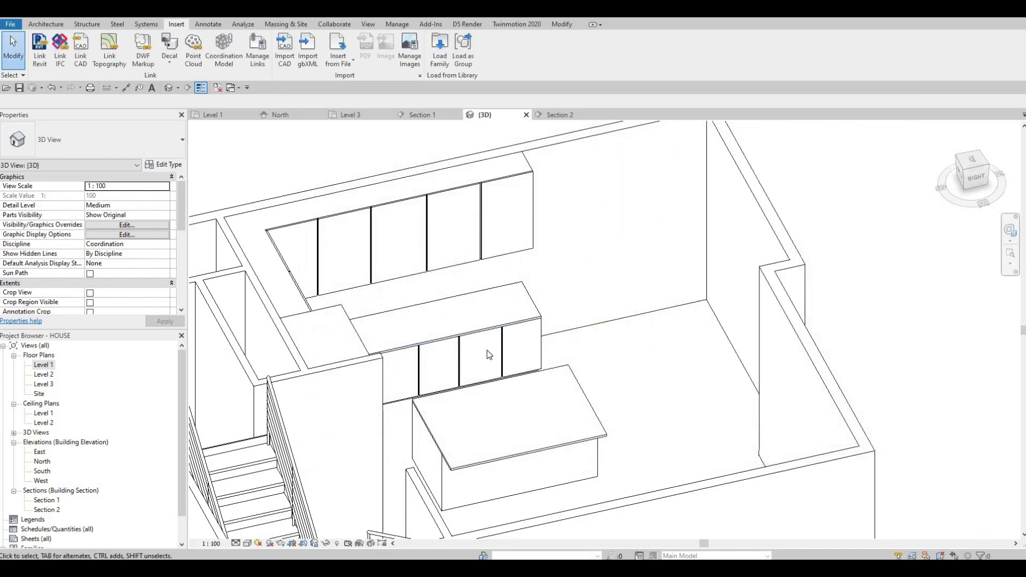
# - Place the gas cooktop on the kitchen island countertop face
pyautogui.press('c')
pyautogui.press('m')
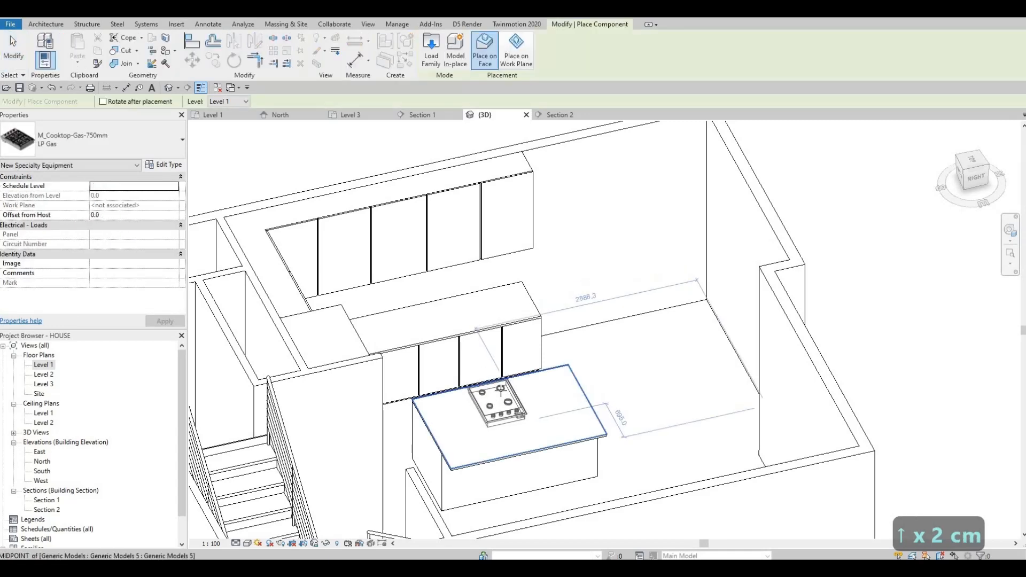
pyautogui.scroll(3, 529, 401)
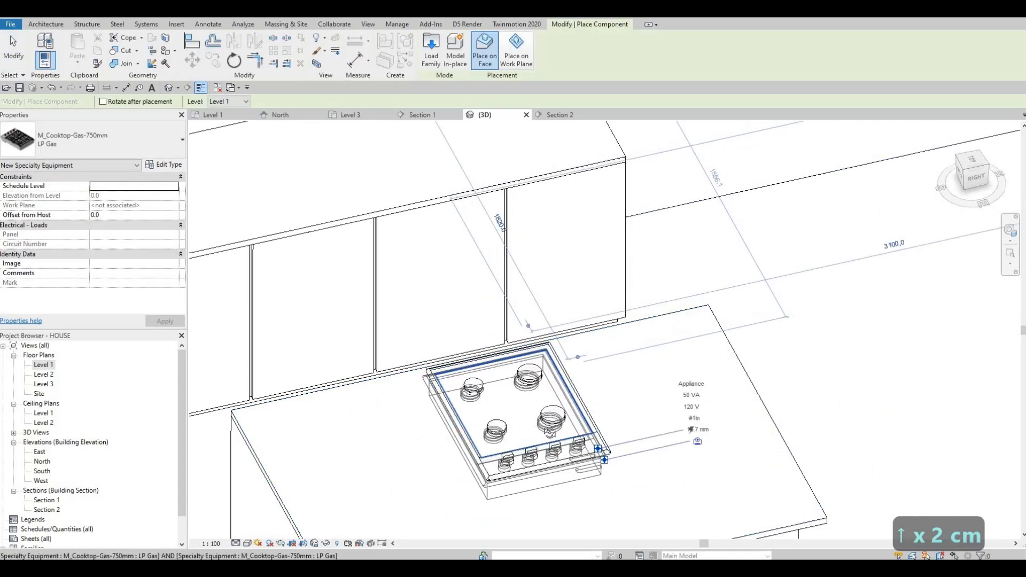
pyautogui.press('Escape')
pyautogui.keyDown('shift'); pyautogui.moveTo(534, 417); pyautogui.dragTo(559, 452, button='middle'); pyautogui.keyUp('shift')
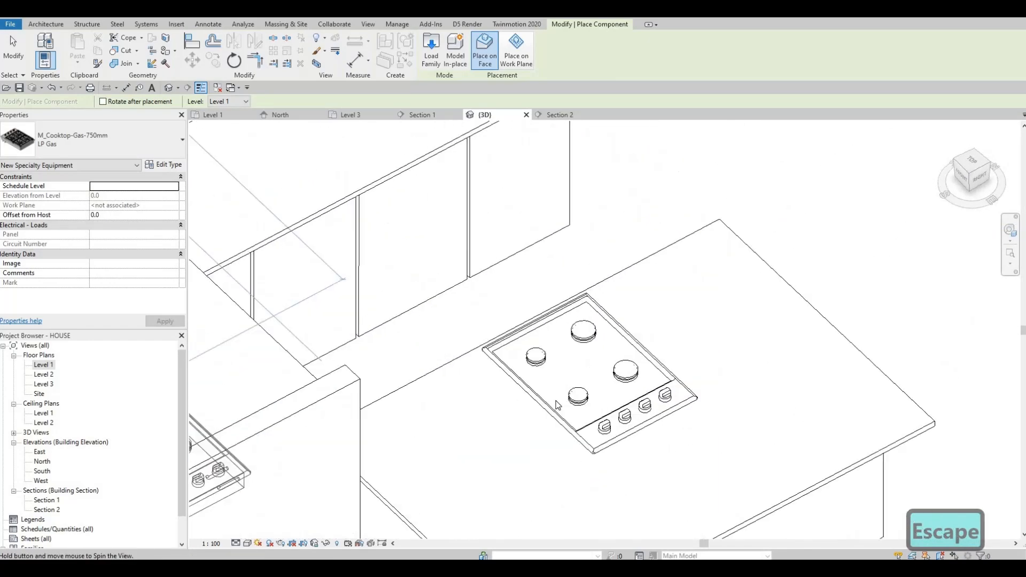
pyautogui.press('Escape')
pyautogui.press('Escape')
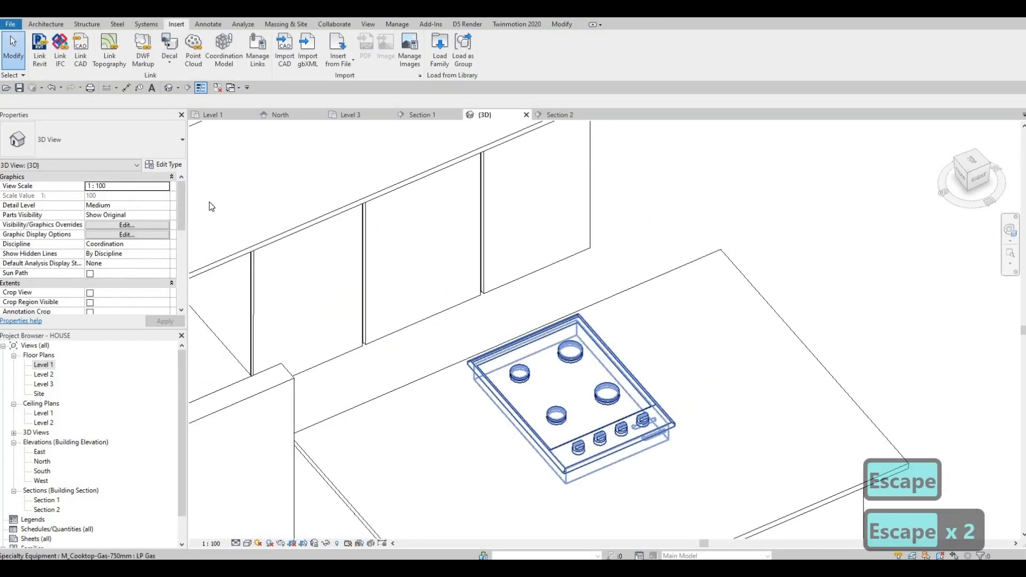
# - Open the cooktop's type properties to review its parameters, then close them
pyautogui.click(559, 451)
pyautogui.click(175, 165)
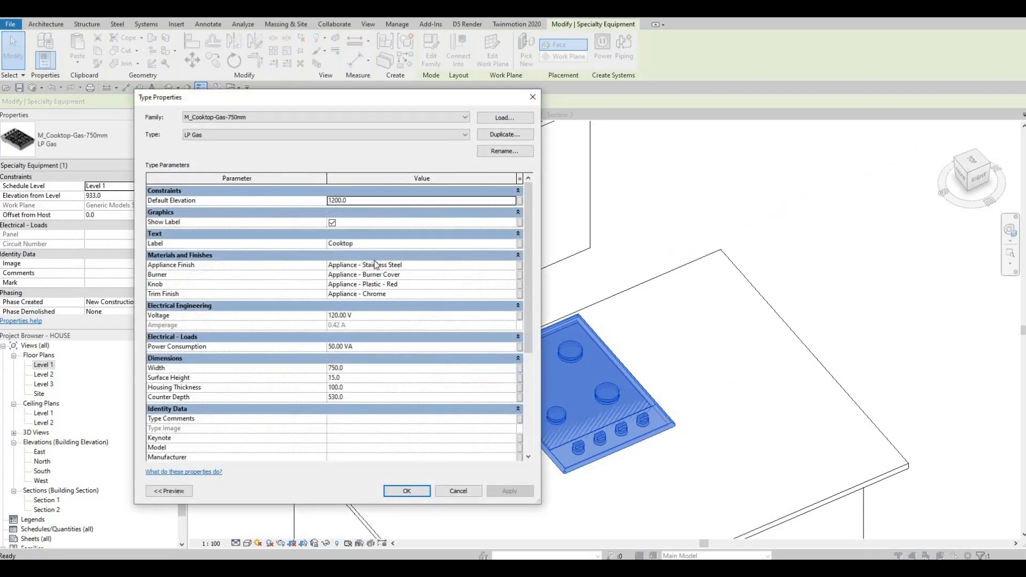
pyautogui.press('Escape')
pyautogui.press('Escape')
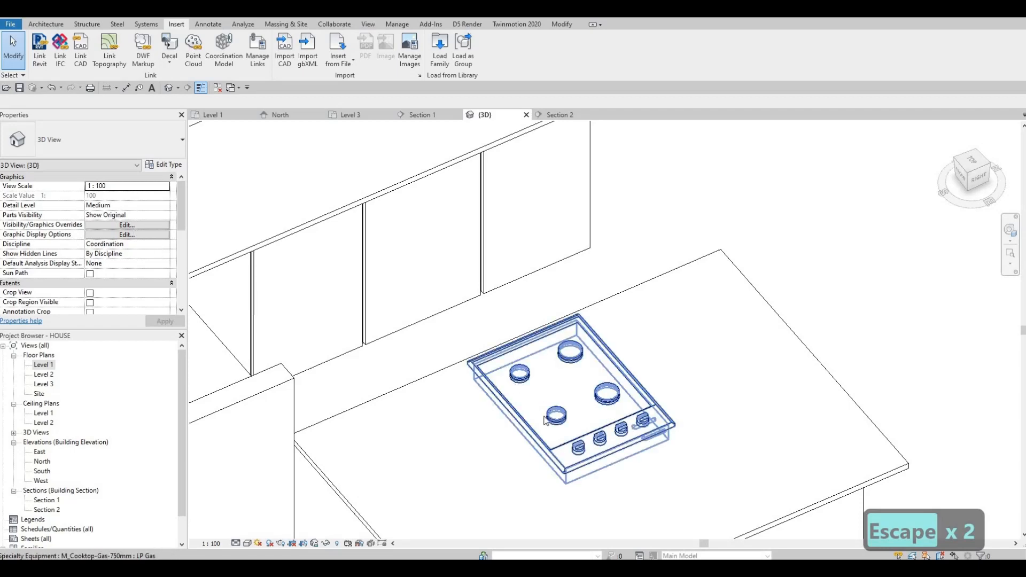
# - Open the cooktop family for editing, inspect its burner grate, and close it back into the project without saving
pyautogui.click(559, 425)
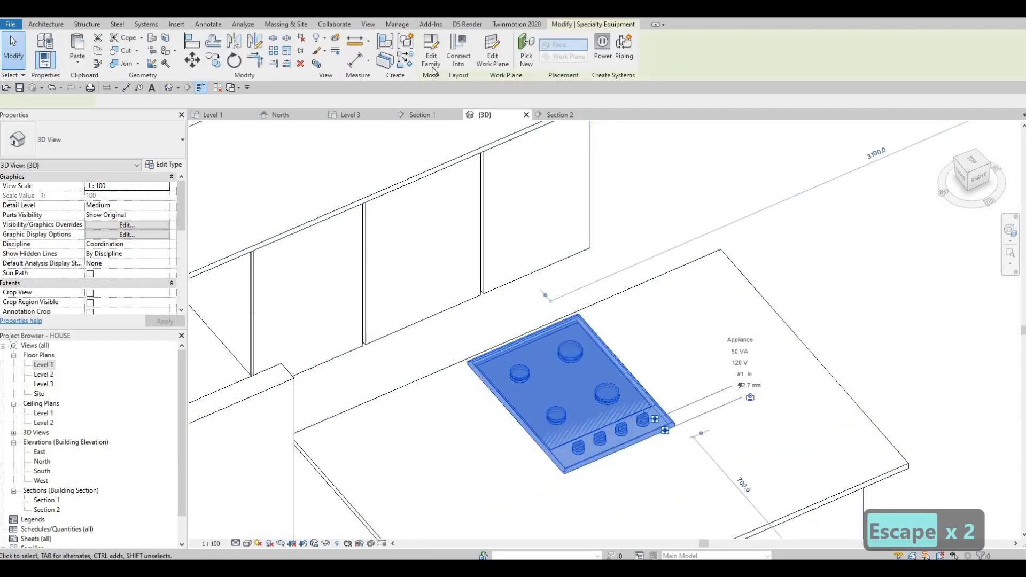
pyautogui.click(432, 54)
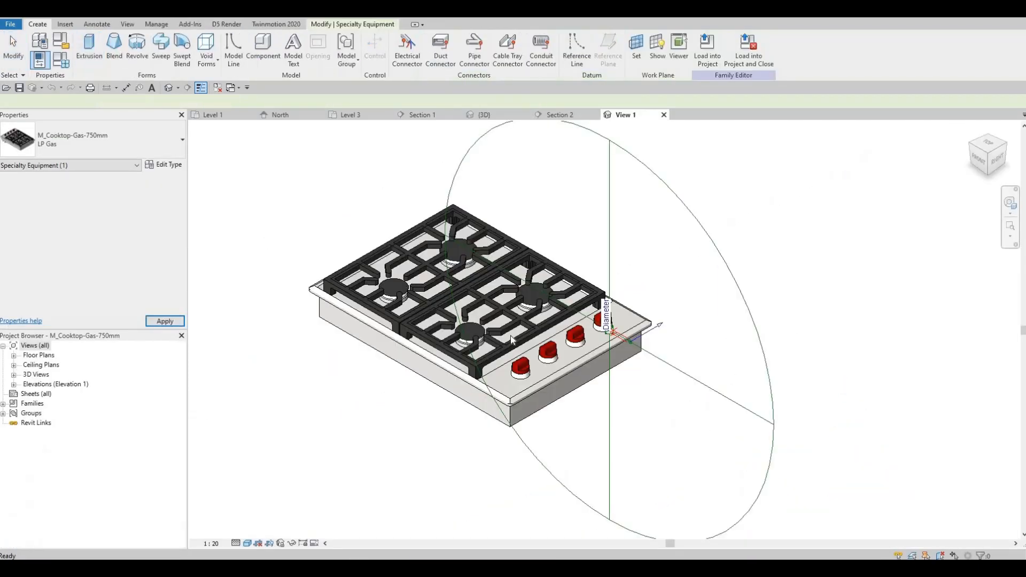
pyautogui.press('Escape')
pyautogui.click(508, 337)
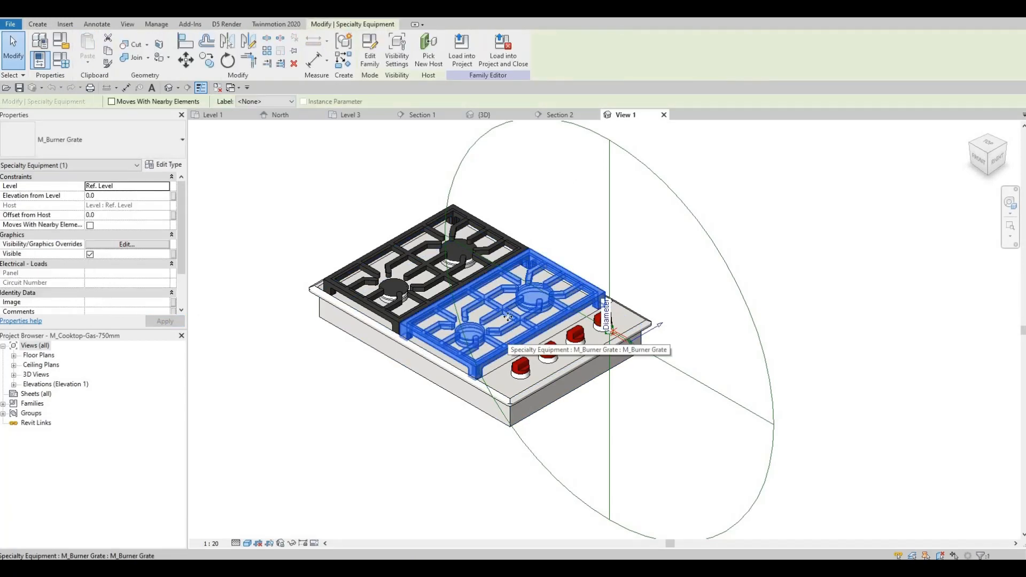
pyautogui.click(486, 64)
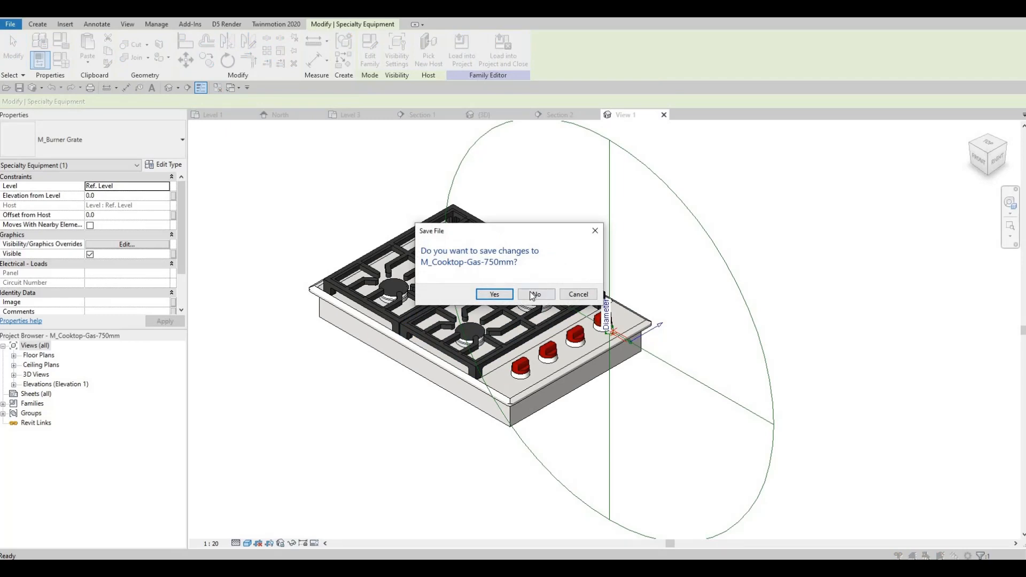
pyautogui.click(534, 294)
pyautogui.press('Escape')
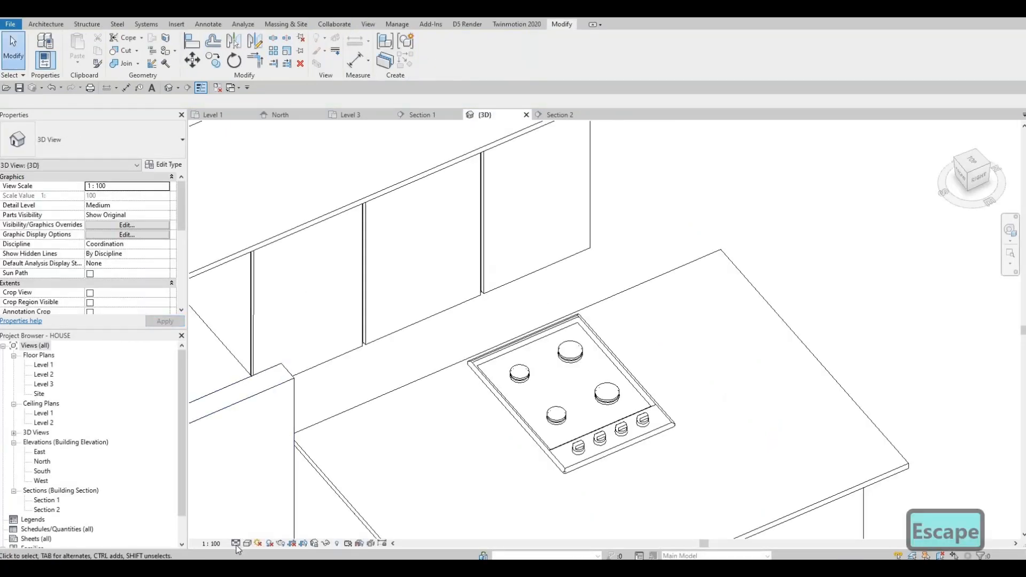
# - Set the 3D view's detail level to Fine to show the cooktop grates
pyautogui.click(236, 543)
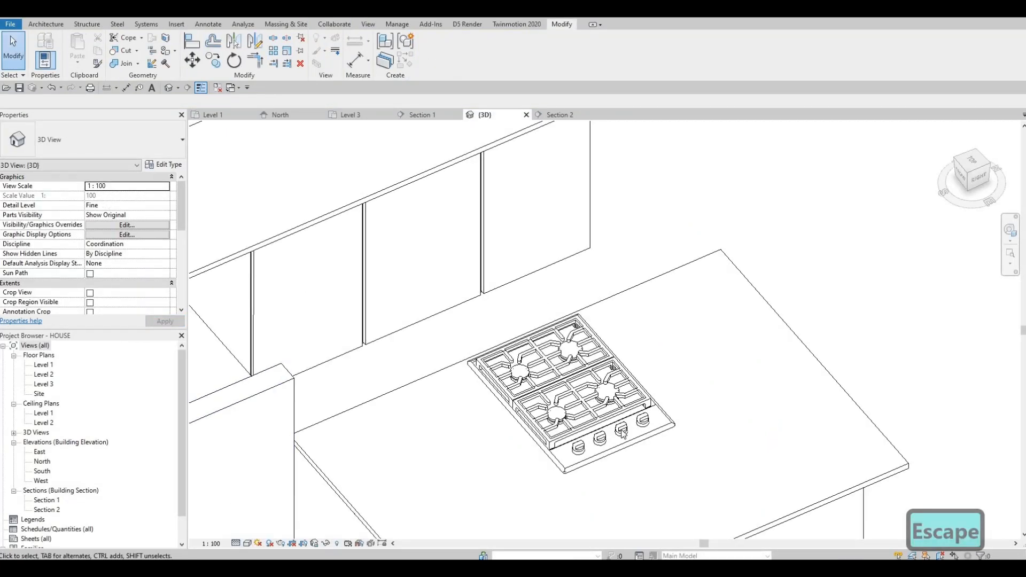
pyautogui.press('Escape')
pyautogui.scroll(1, 558, 432)
pyautogui.scroll(-3, 558, 432)
pyautogui.scroll(3, 557, 434)
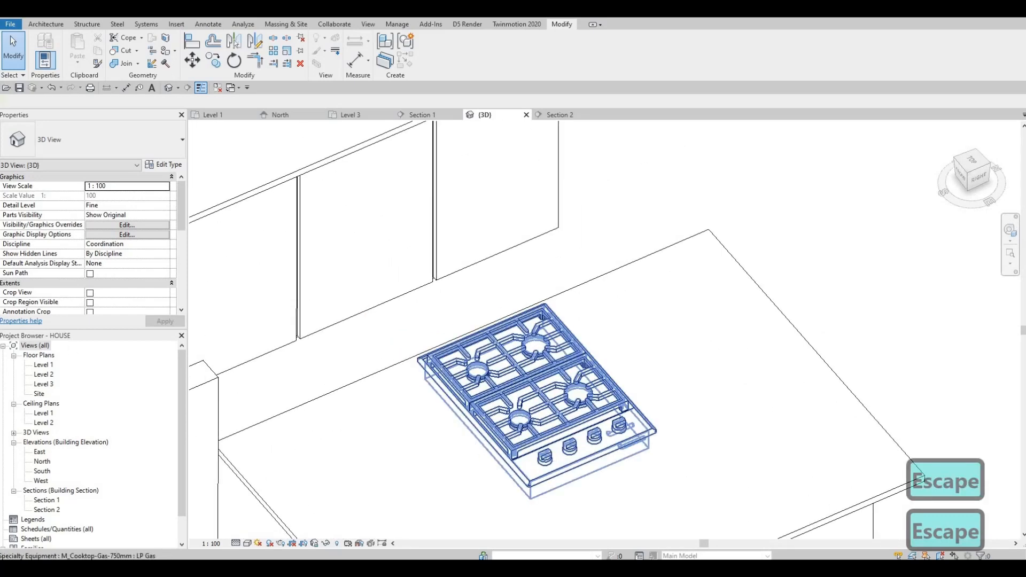
# - In the Level 1 plan, turn off Show Label in the cooktop's type properties
pyautogui.press('Escape')
pyautogui.doubleClick(35, 366)
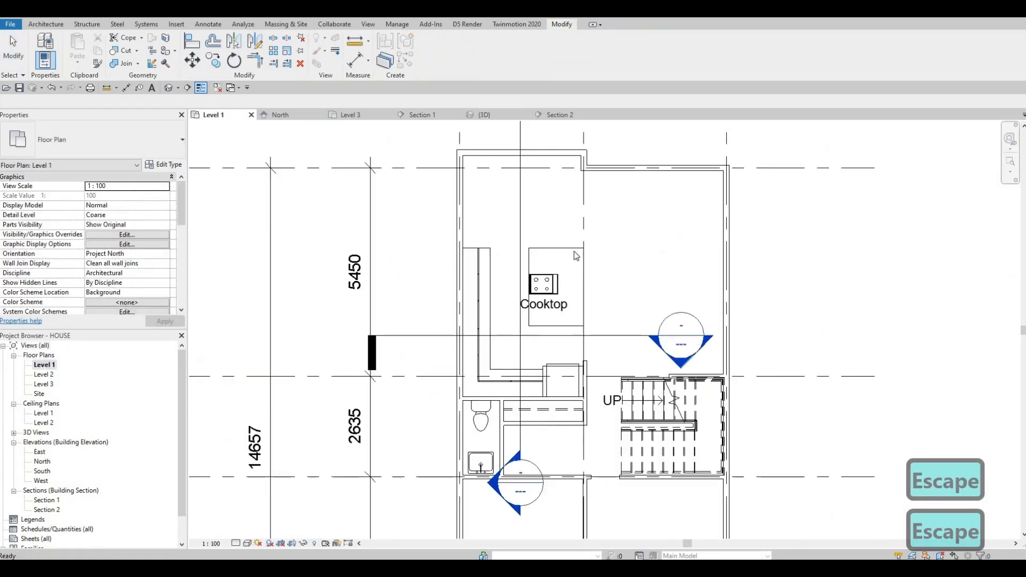
pyautogui.scroll(2, 544, 284)
pyautogui.click(528, 301)
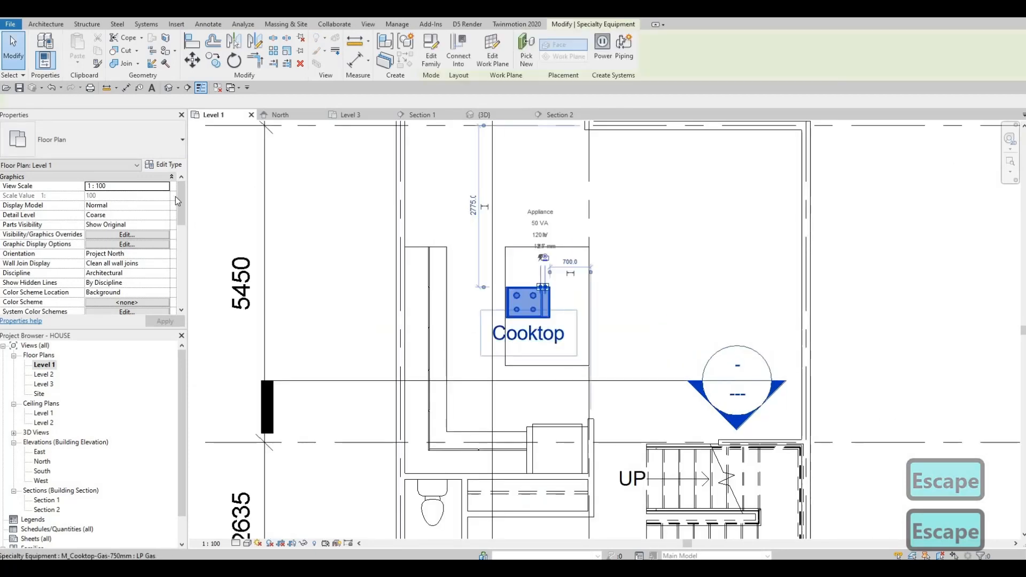
pyautogui.click(162, 164)
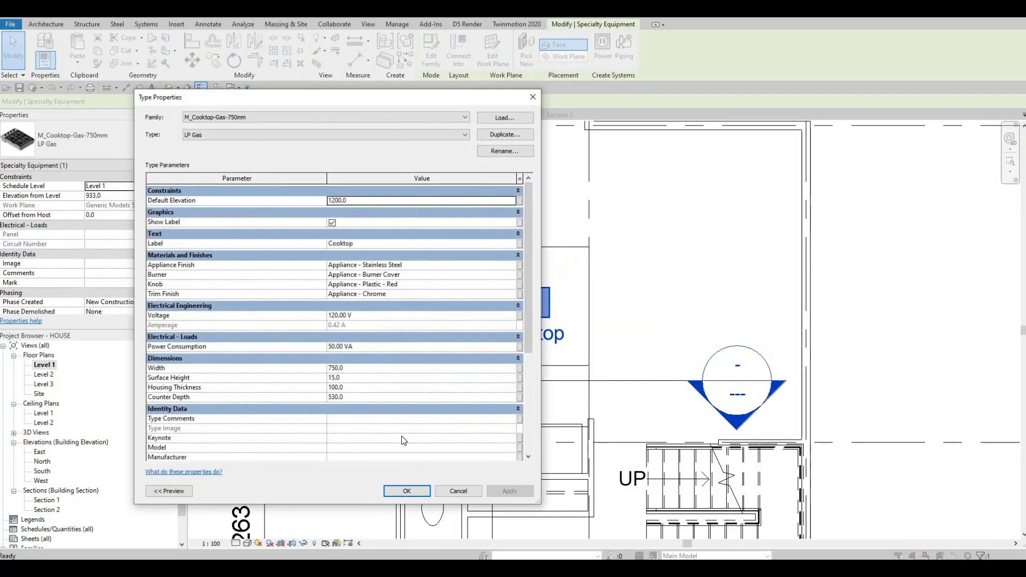
pyautogui.click(332, 223)
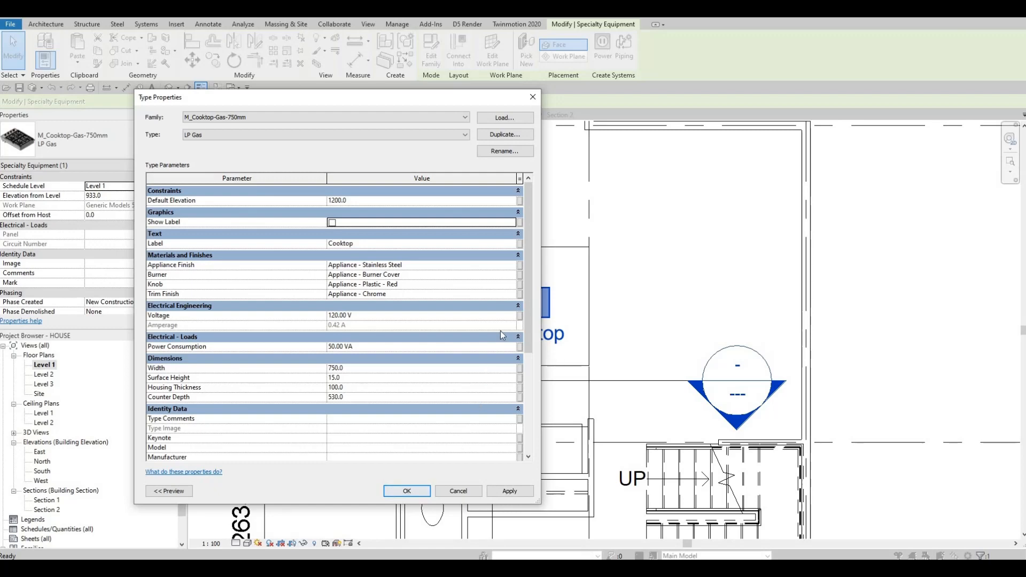
pyautogui.press('Escape')
pyautogui.click(522, 310)
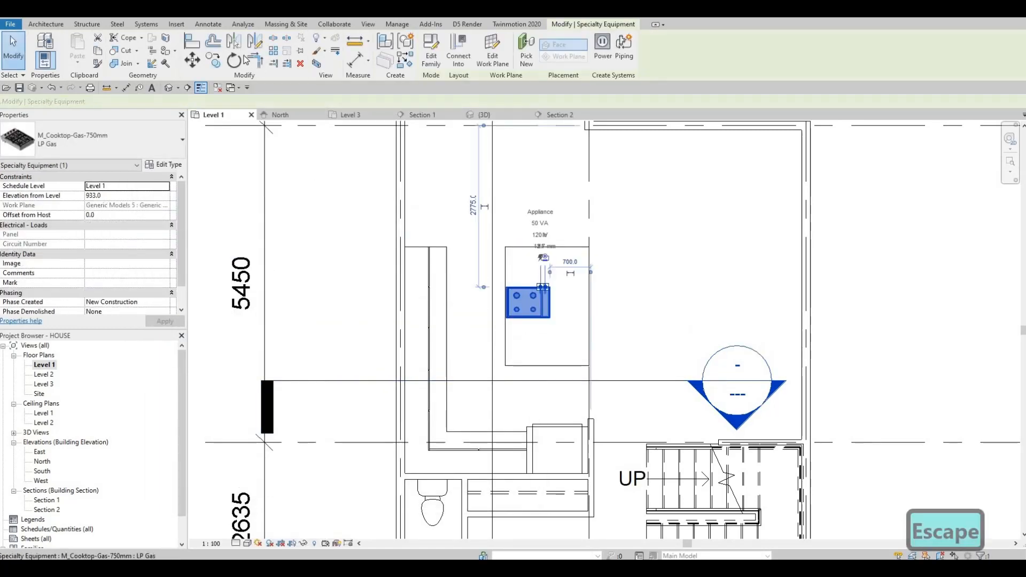
# - Rotate the cooktop 90 degrees on the island
pyautogui.click(373, 303)
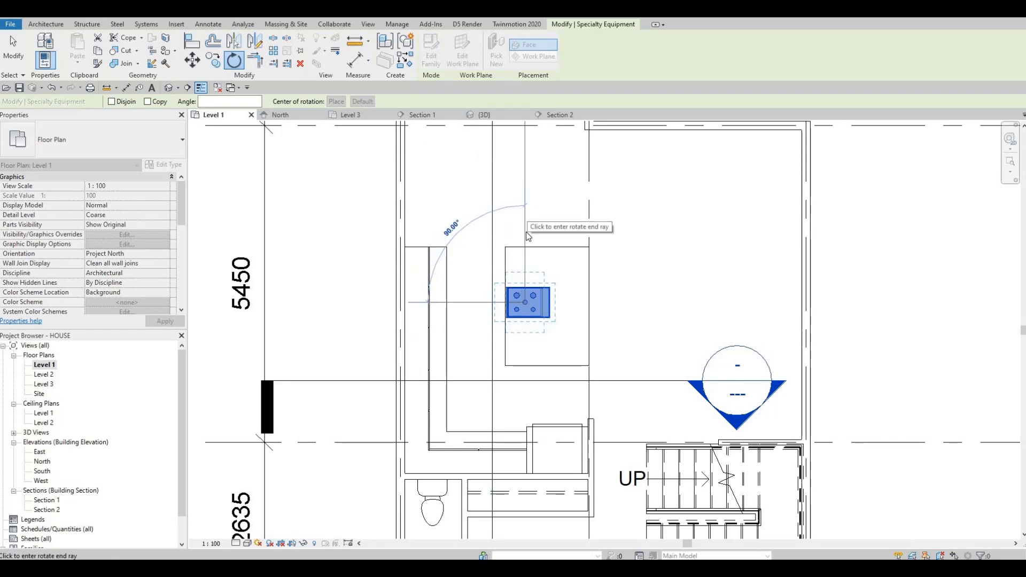
pyautogui.click(528, 213)
pyautogui.press('Escape')
pyautogui.press('Escape')
# - Nudge the cooktop up and to the right on the island counter
pyautogui.click(536, 293)
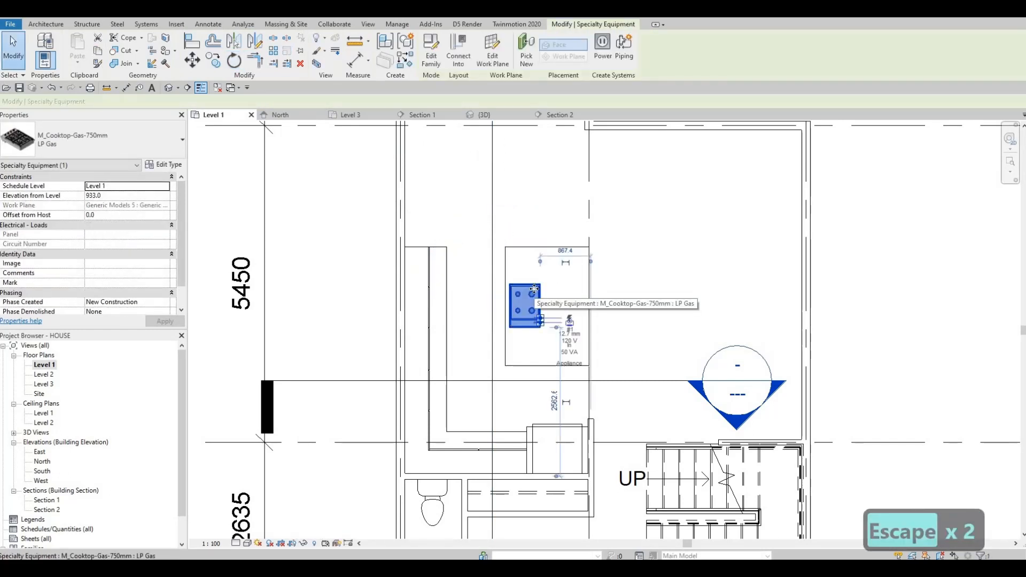
pyautogui.press('Up')
pyautogui.press('Up')
pyautogui.press('Up')
pyautogui.press('Right')
pyautogui.press('Right')
pyautogui.press('Right')
pyautogui.press('Down')
pyautogui.press('Escape')
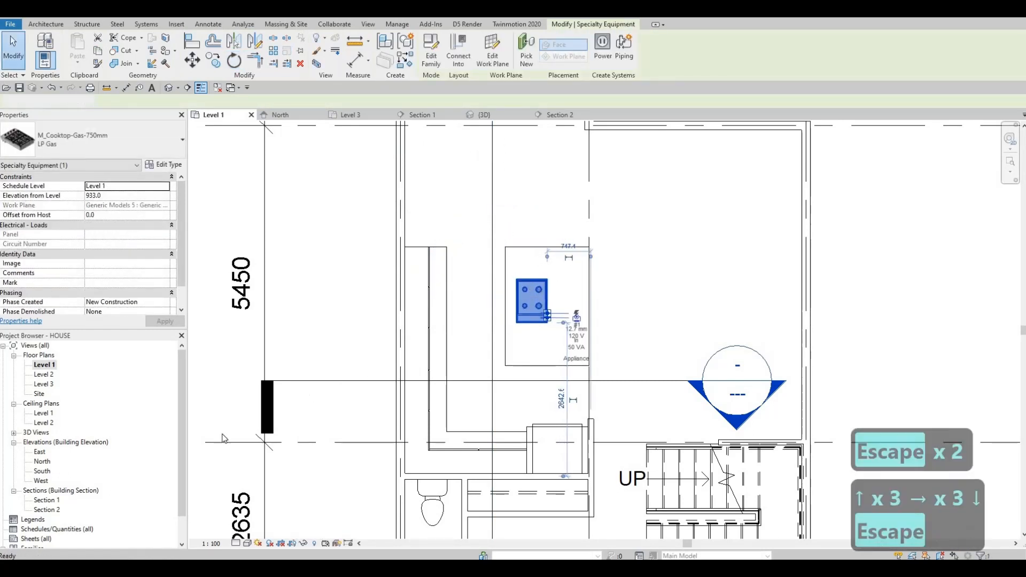
# - Return to the 3D view and set its detail level to Fine
pyautogui.click(477, 116)
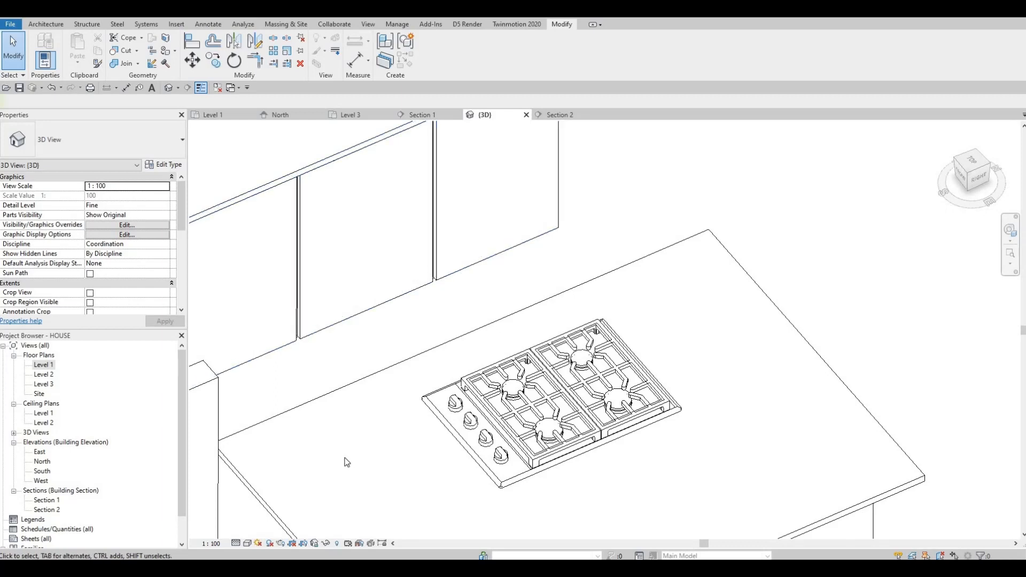
pyautogui.click(237, 544)
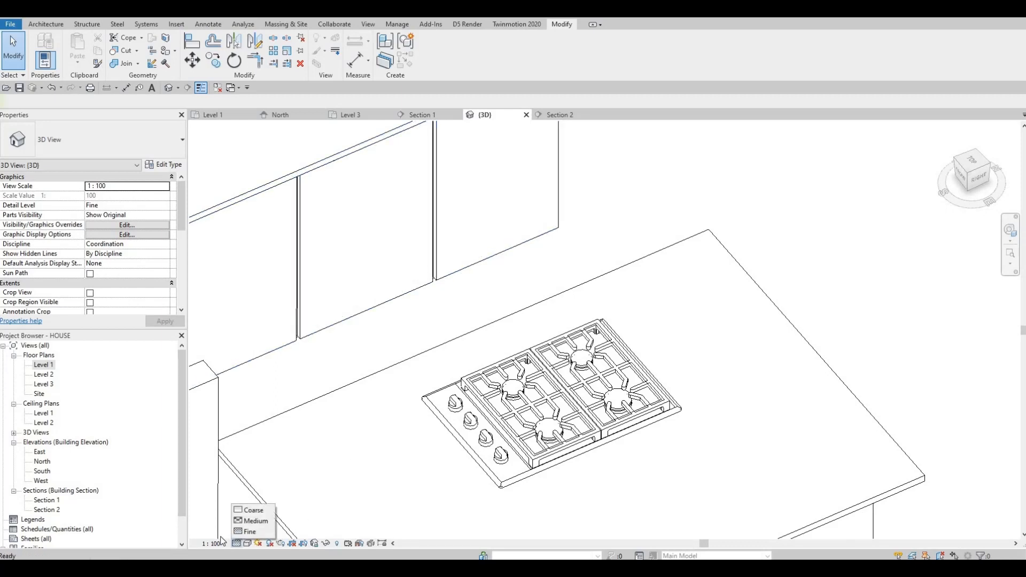
pyautogui.click(247, 533)
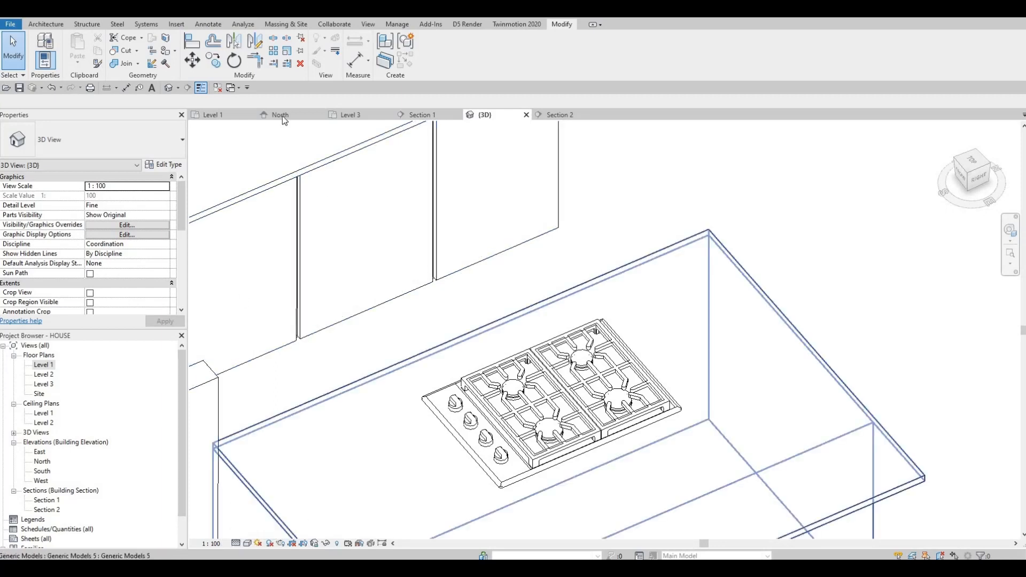
# - In the Level 1 plan, nudge the cooktop slightly left and down on the island
pyautogui.scroll(-4, 380, 323)
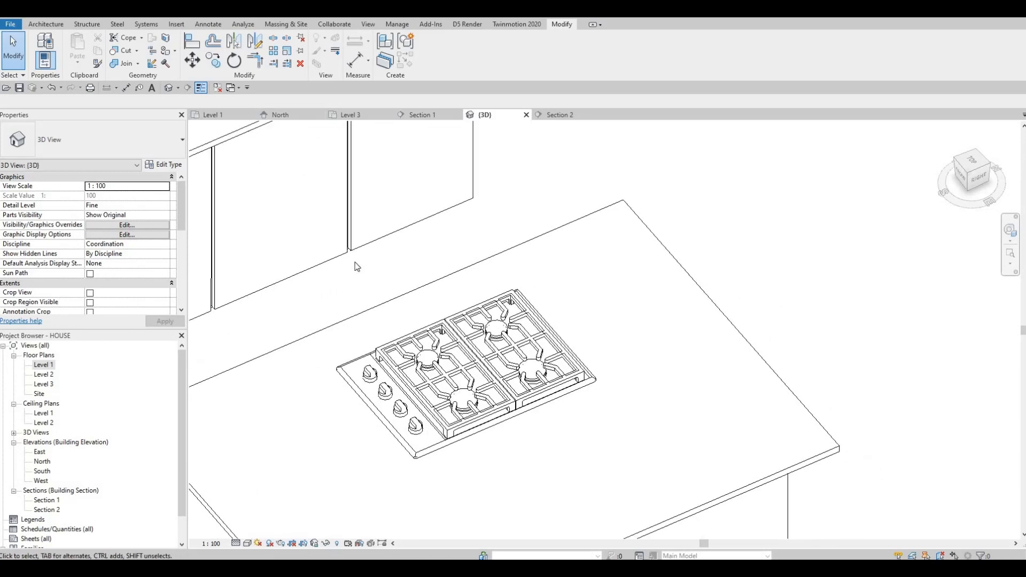
pyautogui.moveTo(470, 359); pyautogui.dragTo(518, 370, button='middle')
pyautogui.moveTo(494, 337); pyautogui.dragTo(483, 375, button='middle')
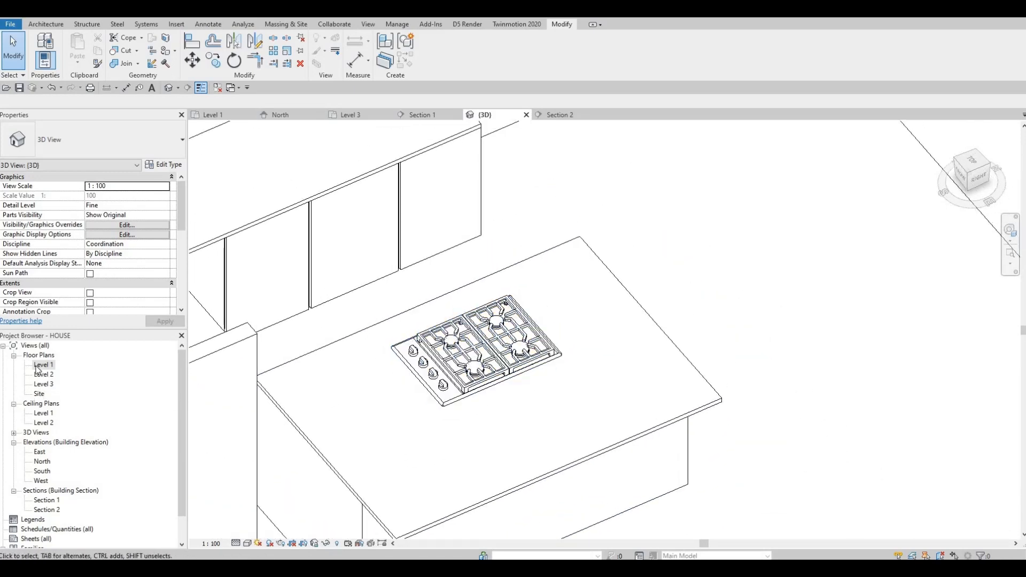
pyautogui.doubleClick(45, 365)
pyautogui.click(531, 306)
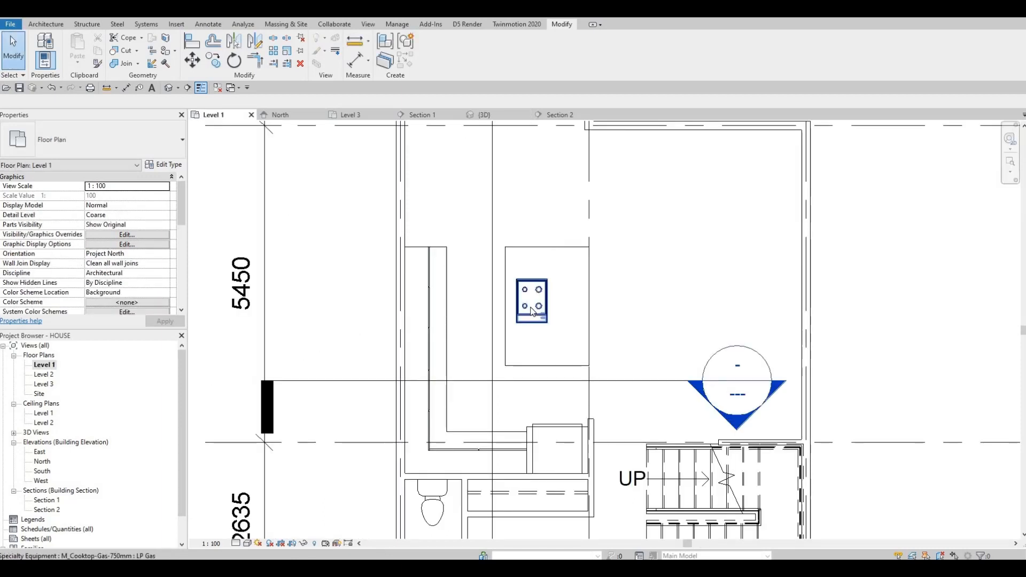
pyautogui.press('Left')
pyautogui.press('Left')
pyautogui.press('Left')
pyautogui.press('Down')
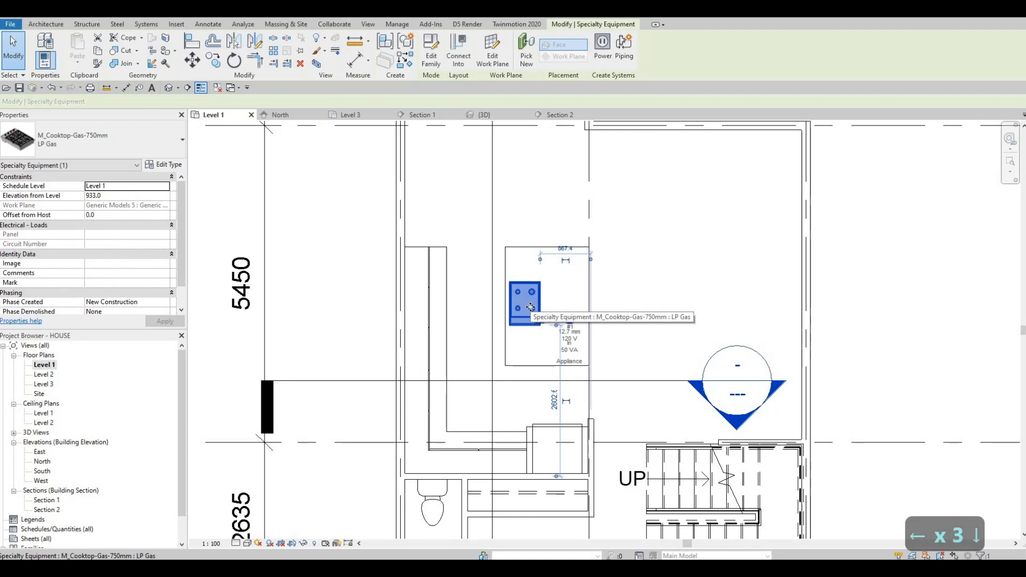
pyautogui.press('Escape')
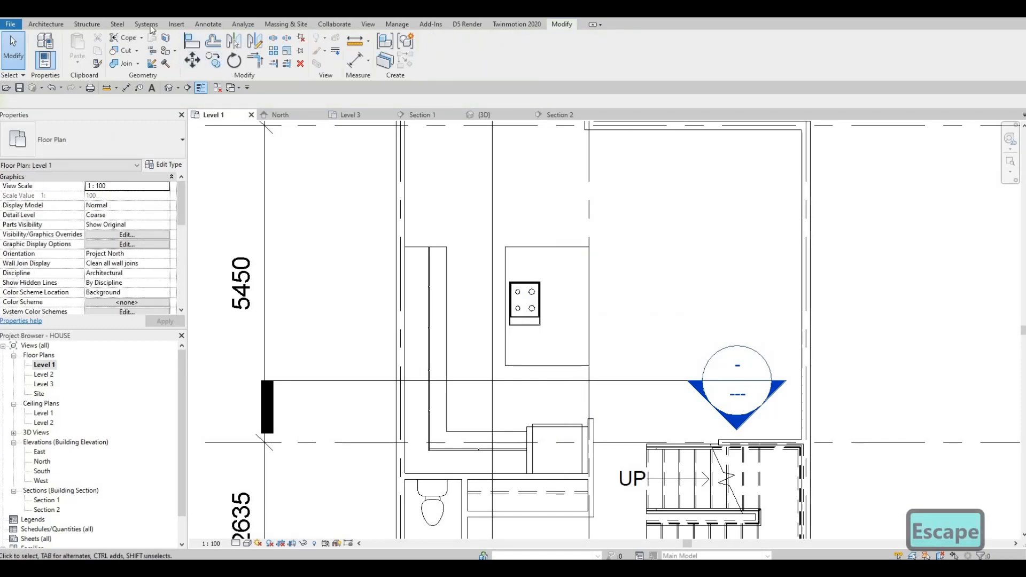
# - Load the M_Hood-Island family from the High-End appliance library
pyautogui.click(177, 24)
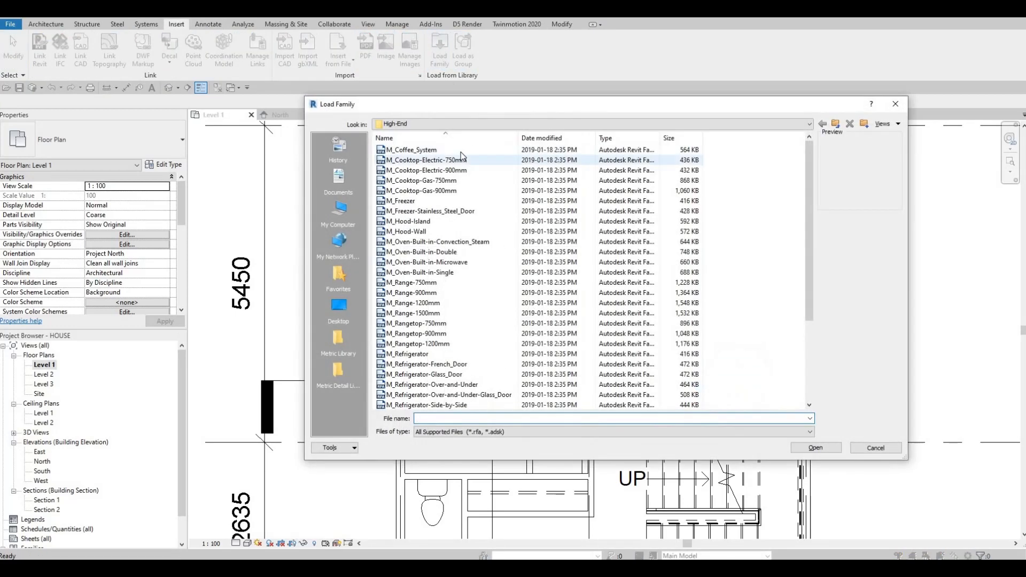
pyautogui.press('Down')
pyautogui.press('Down')
pyautogui.press('Down')
pyautogui.press('Down')
pyautogui.press('Down')
pyautogui.press('Down')
pyautogui.press('Down')
pyautogui.press('Down')
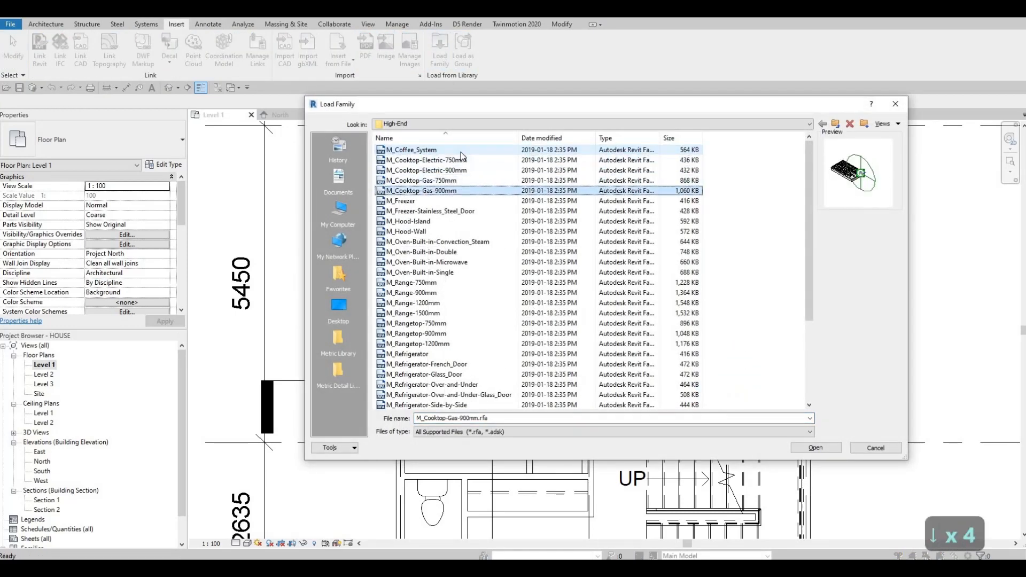
pyautogui.press('Up')
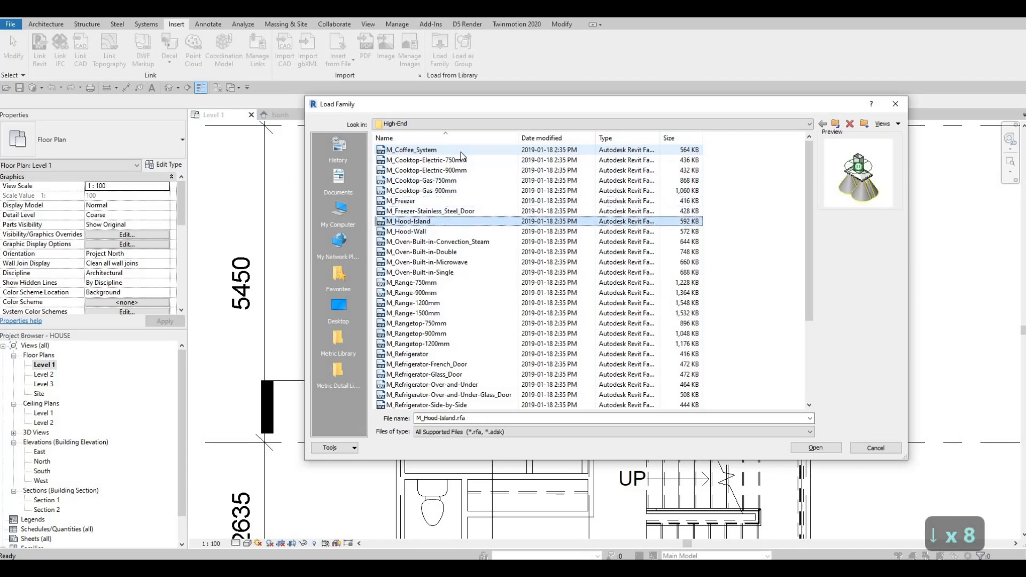
pyautogui.click(813, 448)
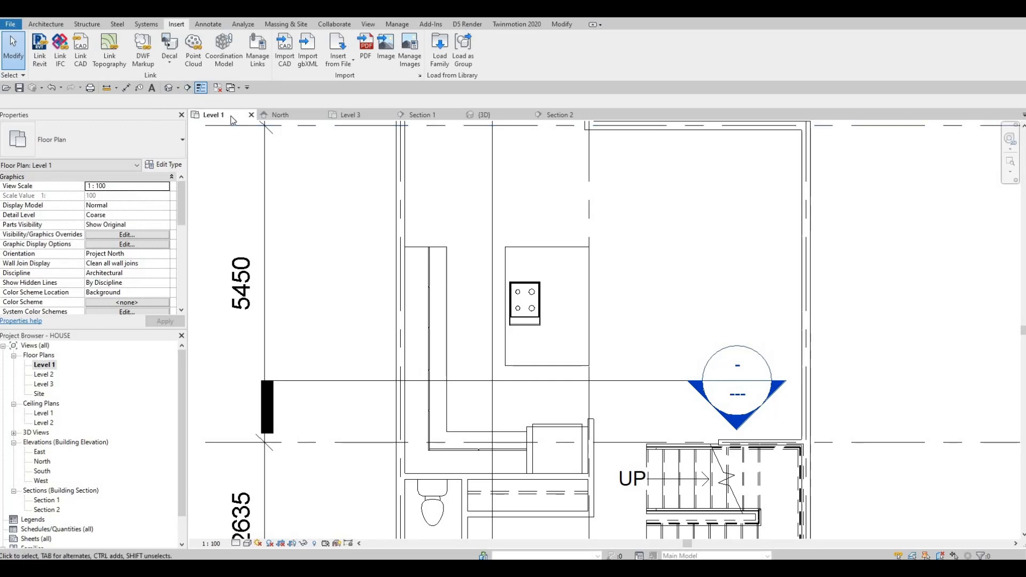
# - Place the island hood over the cooktop, rotated to align with it
pyautogui.press('c')
pyautogui.press('m')
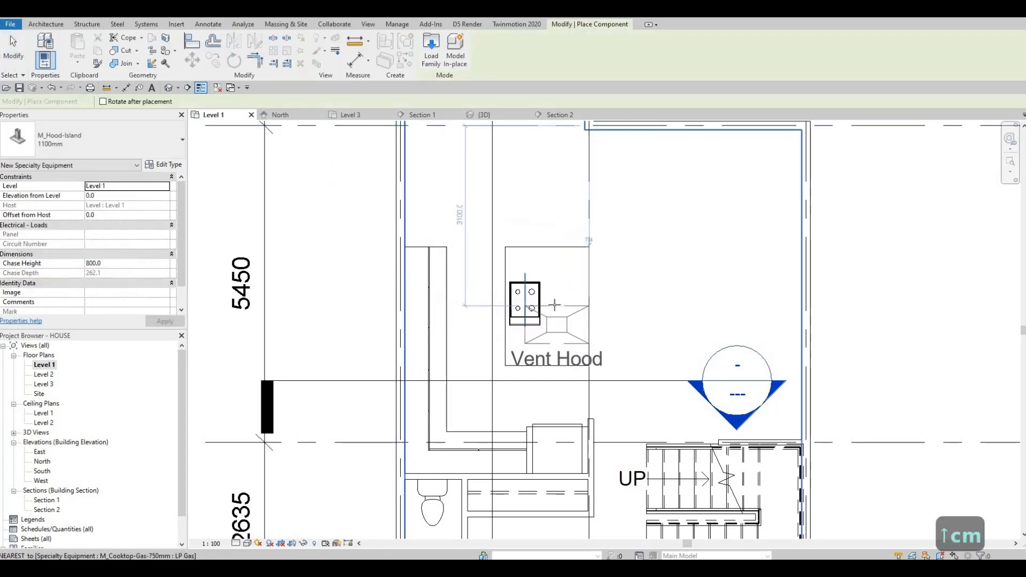
pyautogui.press('space')
pyautogui.press('space')
pyautogui.press('space')
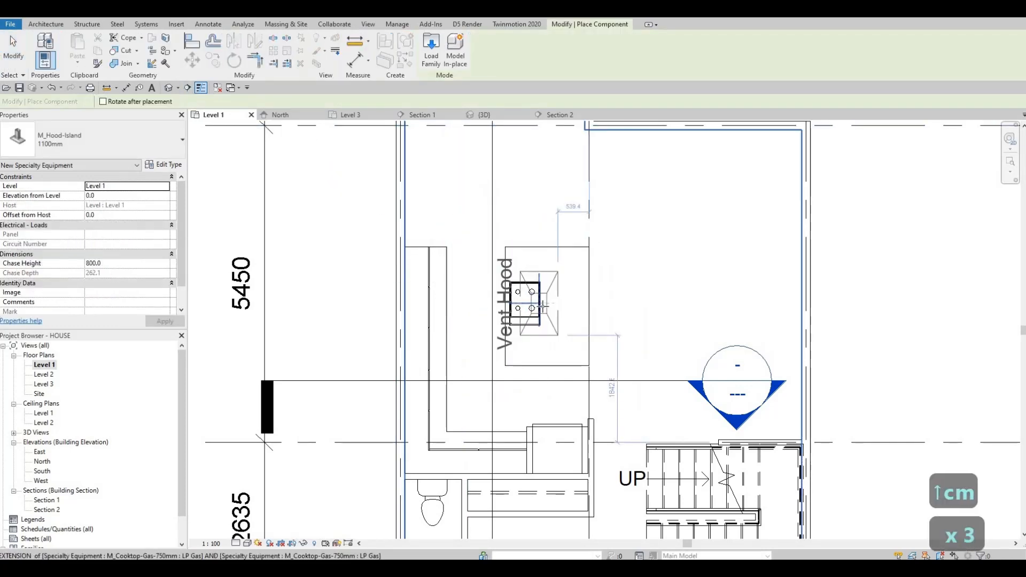
pyautogui.click(555, 332)
pyautogui.press('Escape')
pyautogui.press('Escape')
pyautogui.press('Escape')
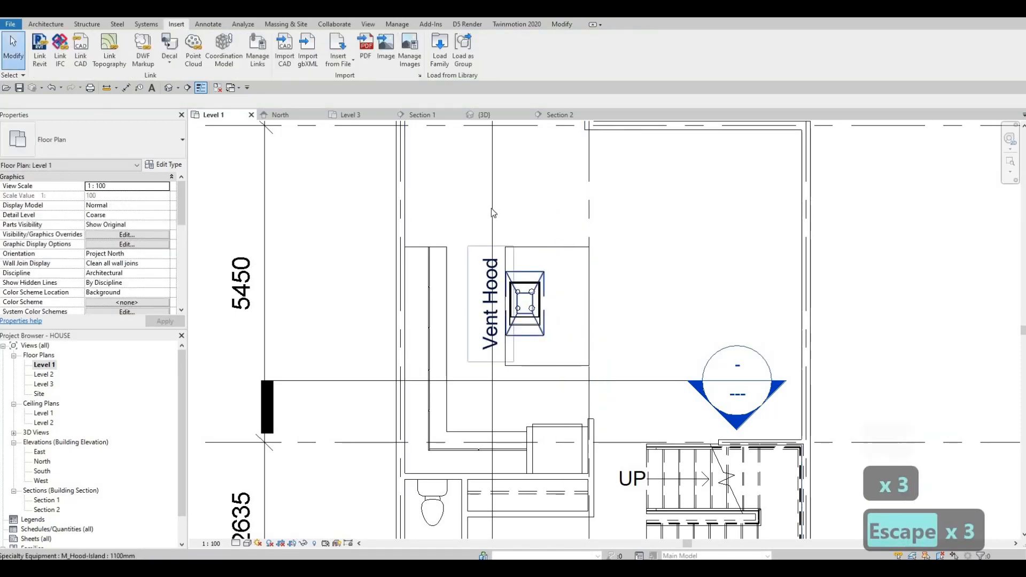
# - Check the hood's vertical position in Section 1 and return to the Level 1 plan
pyautogui.click(492, 213)
pyautogui.scroll(-3, 492, 213)
pyautogui.moveTo(491, 203); pyautogui.dragTo(551, 208)
pyautogui.press('Escape')
pyautogui.doubleClick(526, 446)
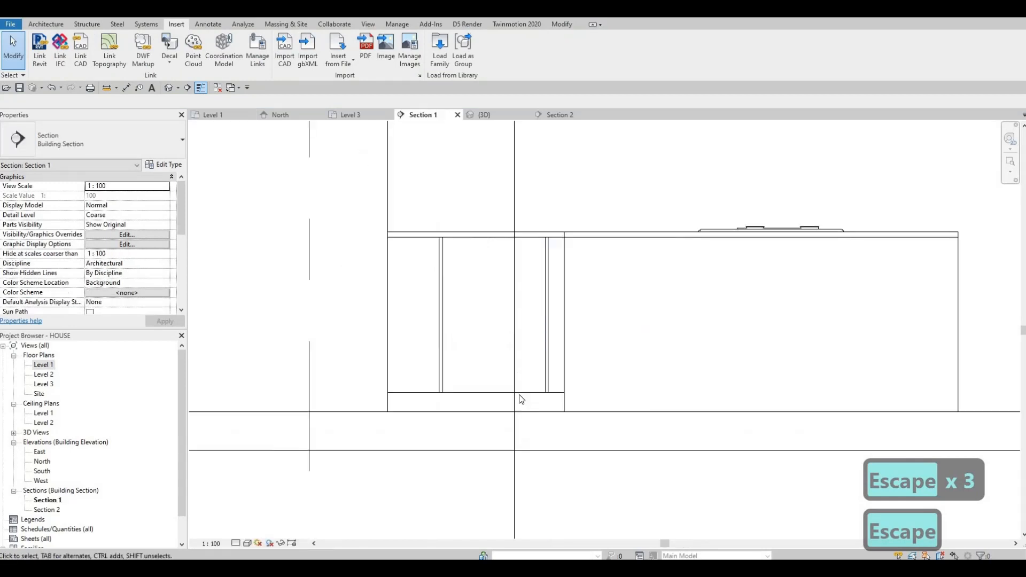
pyautogui.scroll(-3, 576, 339)
pyautogui.scroll(-3, 544, 368)
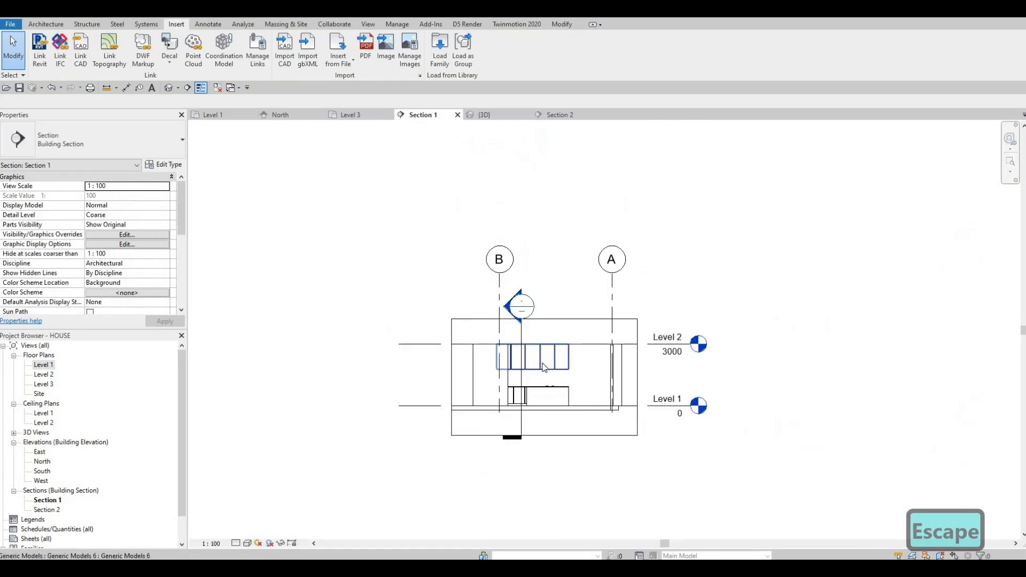
pyautogui.scroll(1, 476, 384)
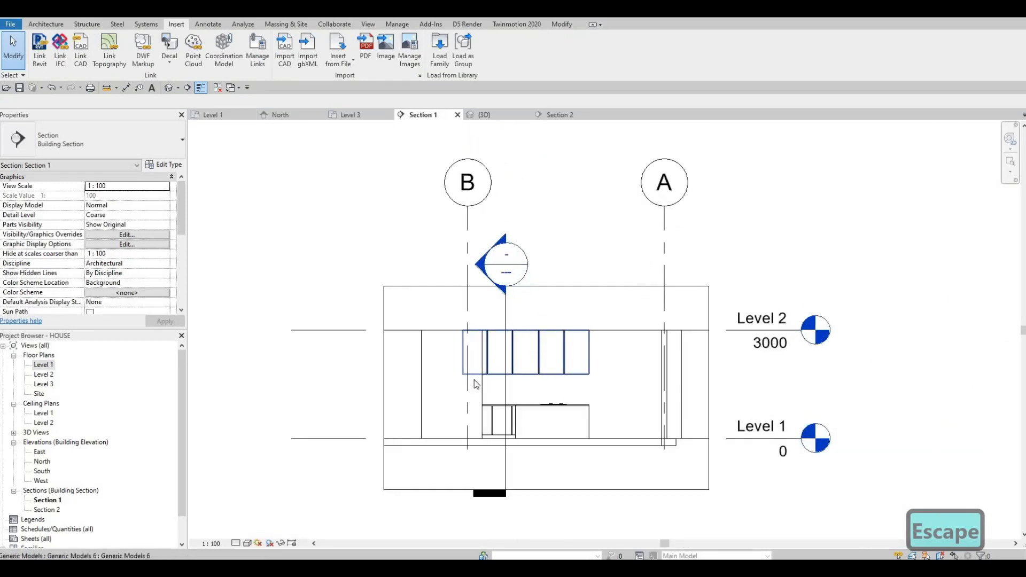
pyautogui.doubleClick(43, 365)
pyautogui.press('Escape')
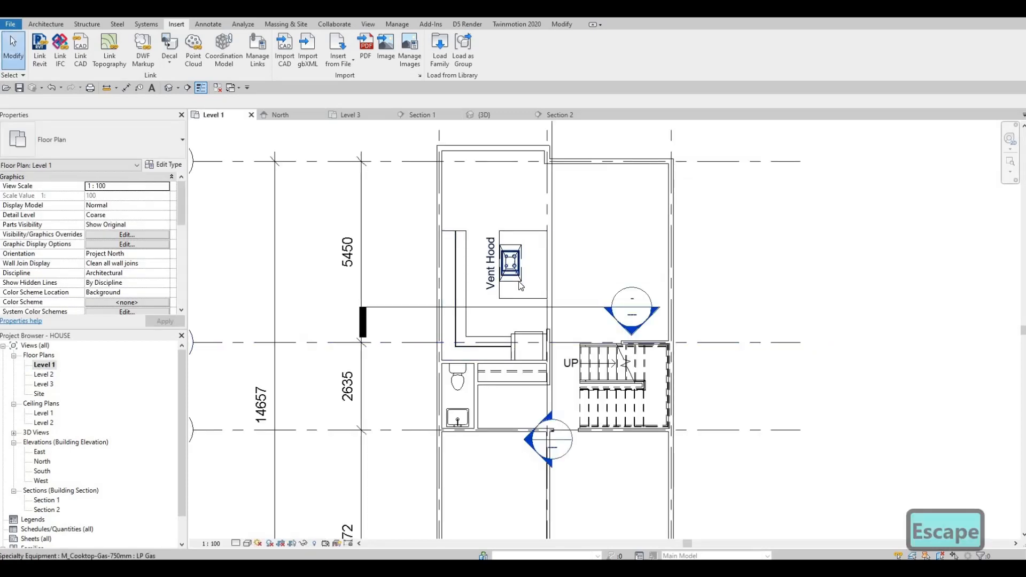
# - Set the hood's elevation from level to 2000
pyautogui.click(510, 262)
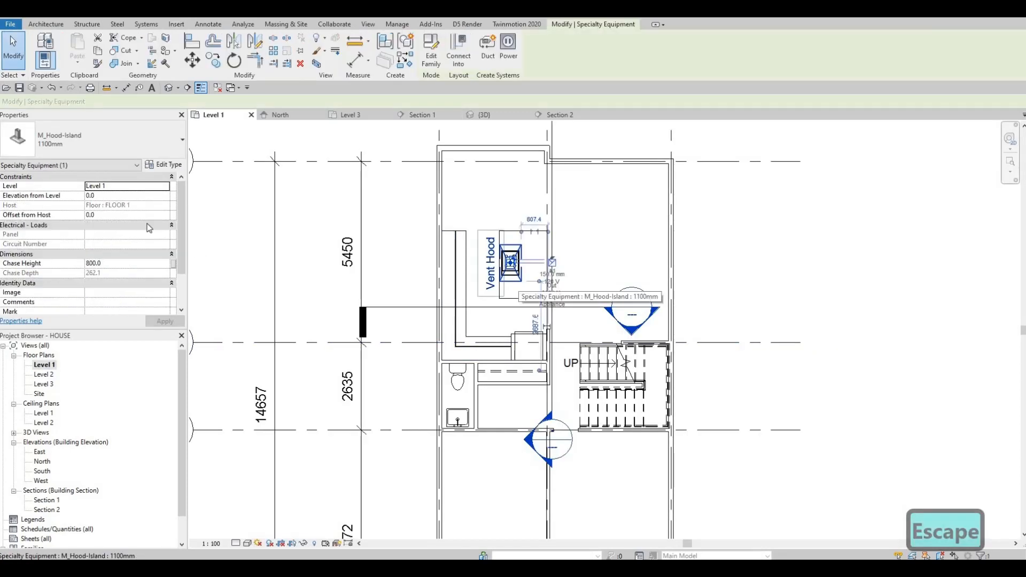
pyautogui.click(131, 197)
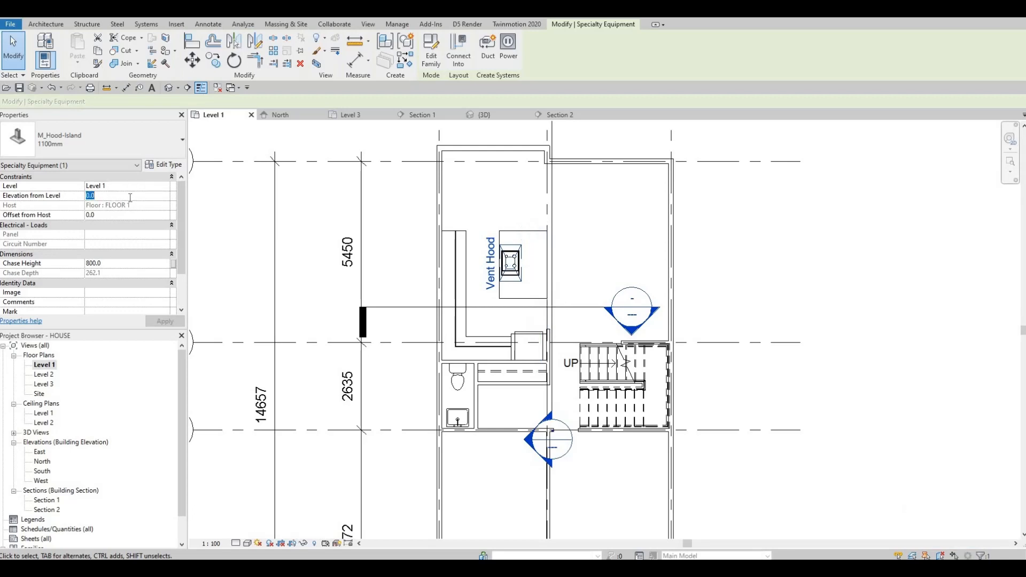
pyautogui.write('2000')
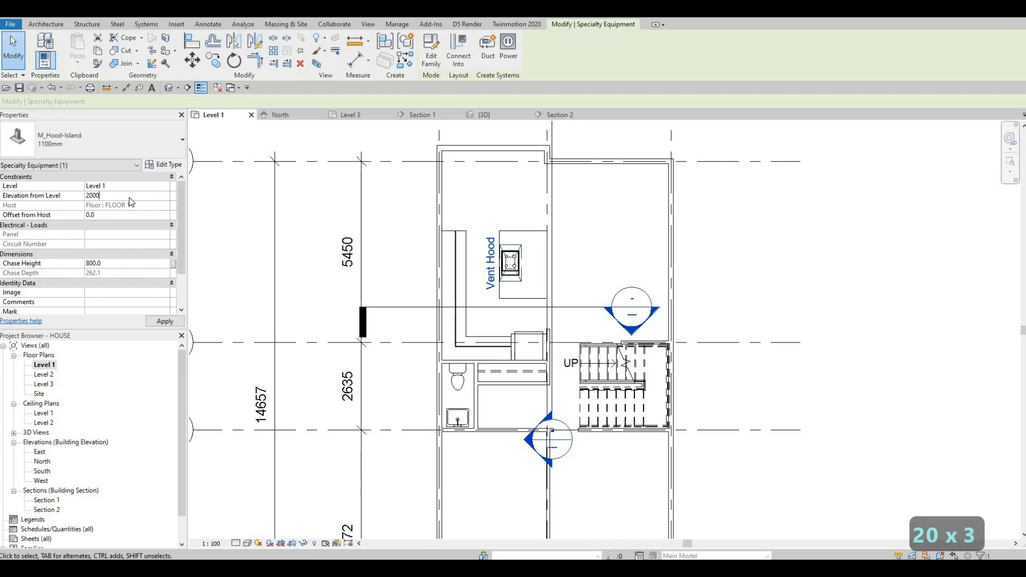
pyautogui.press('Return')
pyautogui.press('Escape')
pyautogui.press('Escape')
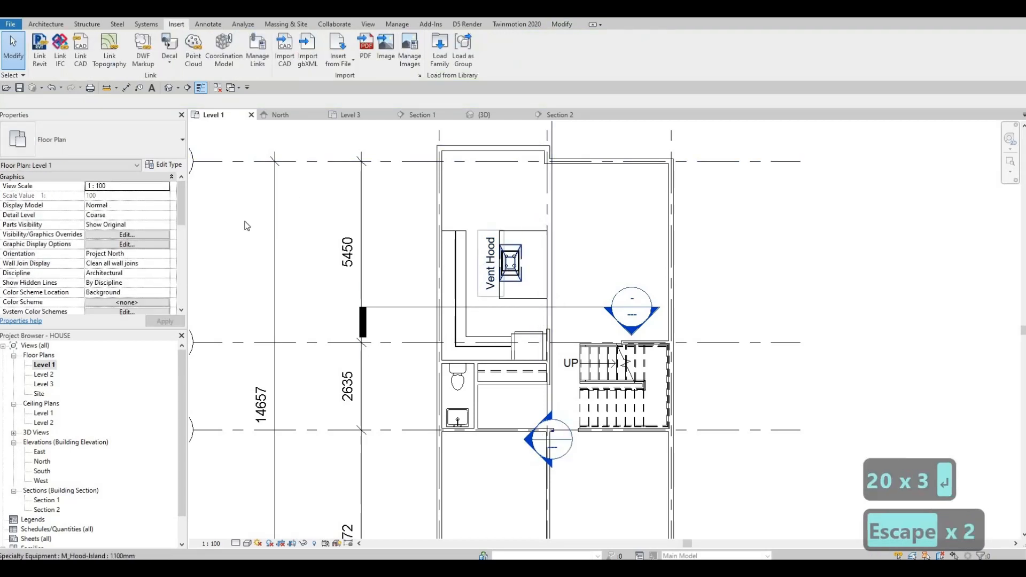
# - Turn off Show Label in the hood's type properties
pyautogui.click(511, 262)
pyautogui.click(157, 165)
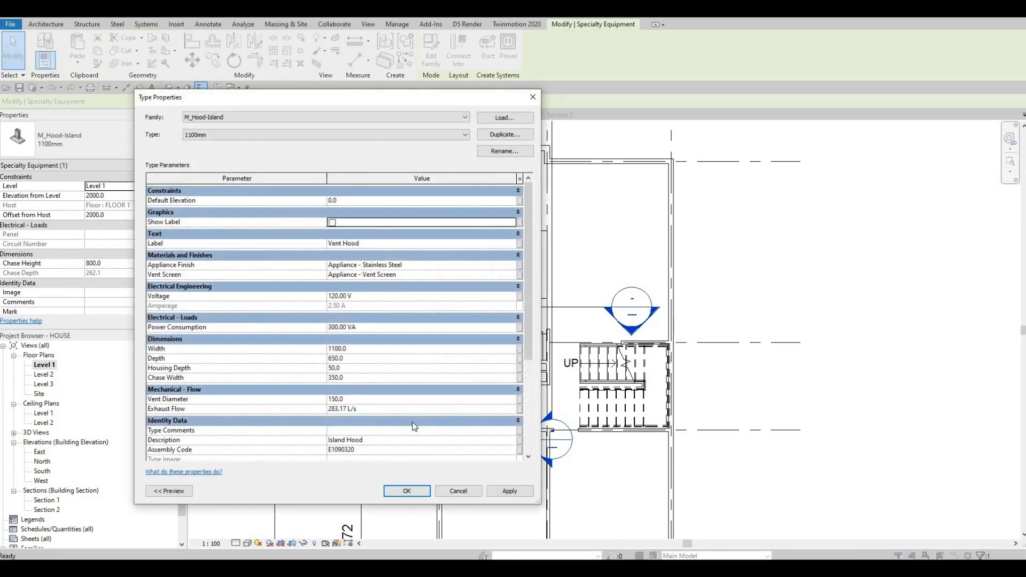
pyautogui.press('Escape')
pyautogui.press('Escape')
pyautogui.press('Escape')
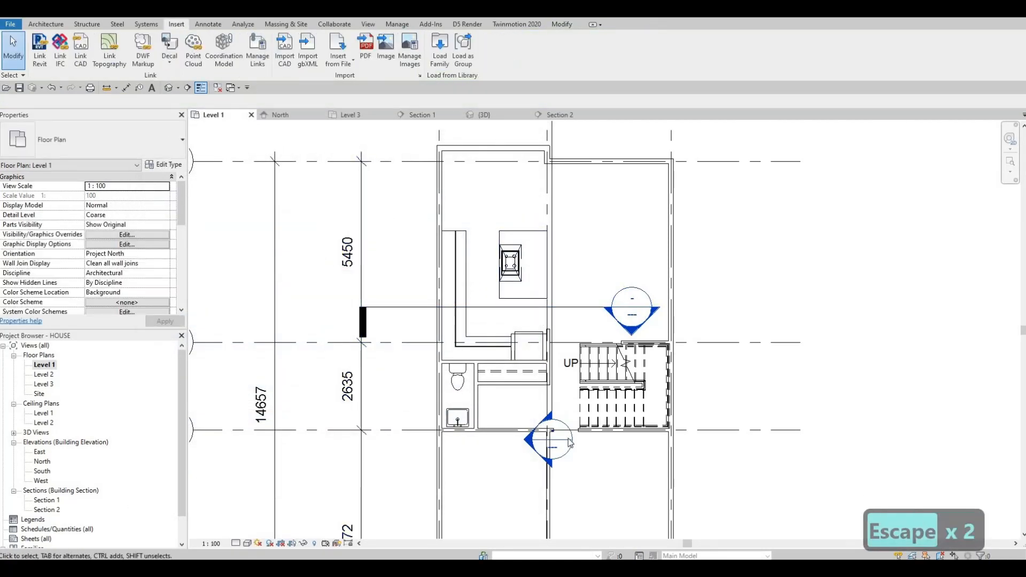
# - In Section 1, nudge the hood upward toward the ceiling
pyautogui.doubleClick(525, 448)
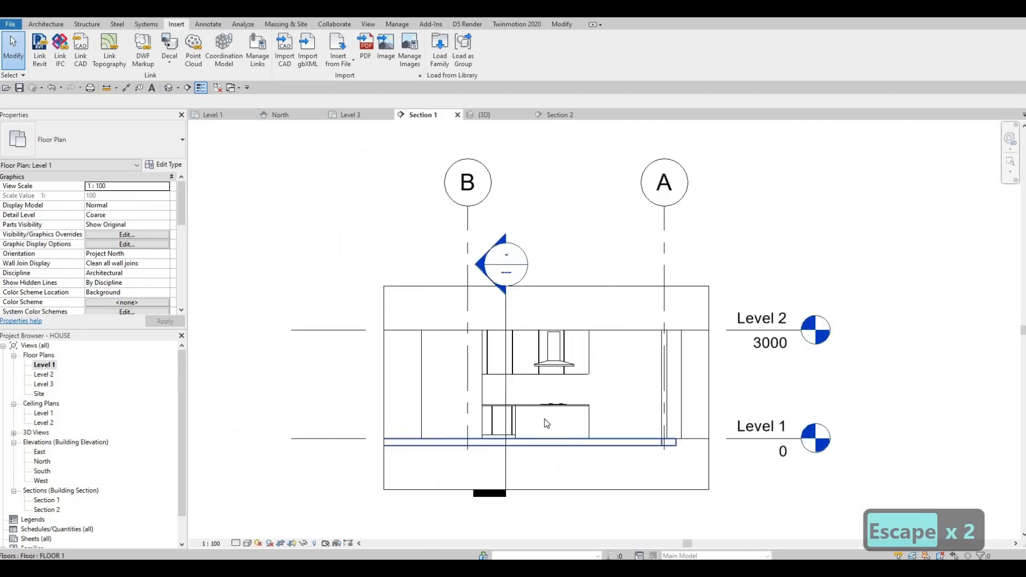
pyautogui.scroll(3, 561, 337)
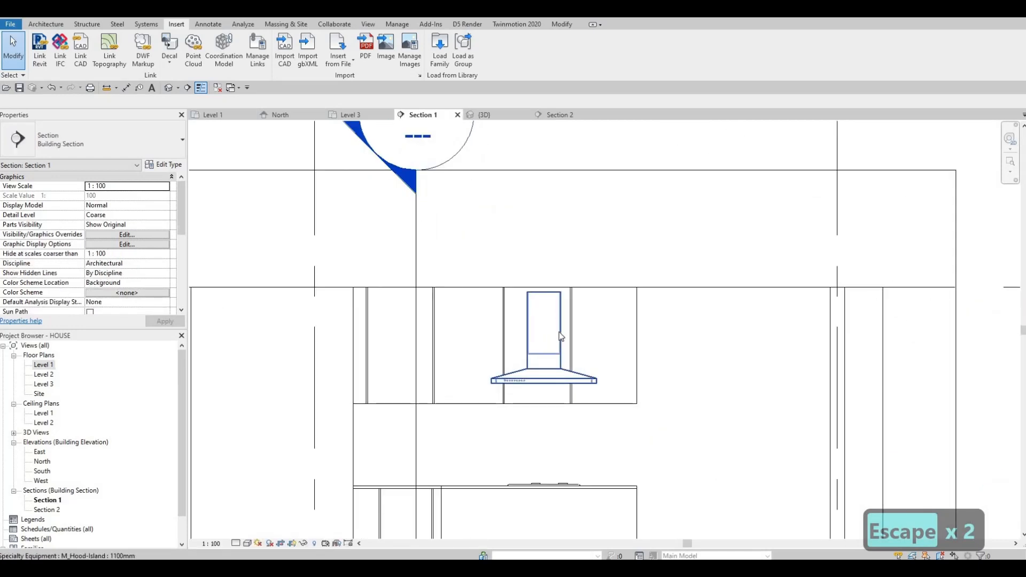
pyautogui.click(559, 339)
pyautogui.scroll(2, 540, 412)
pyautogui.press('Escape')
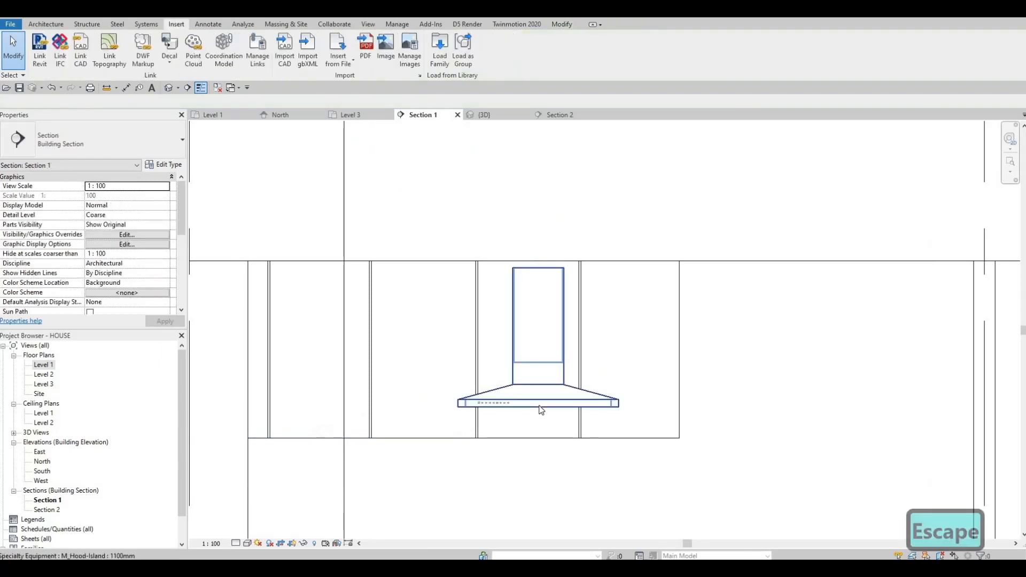
pyautogui.click(541, 410)
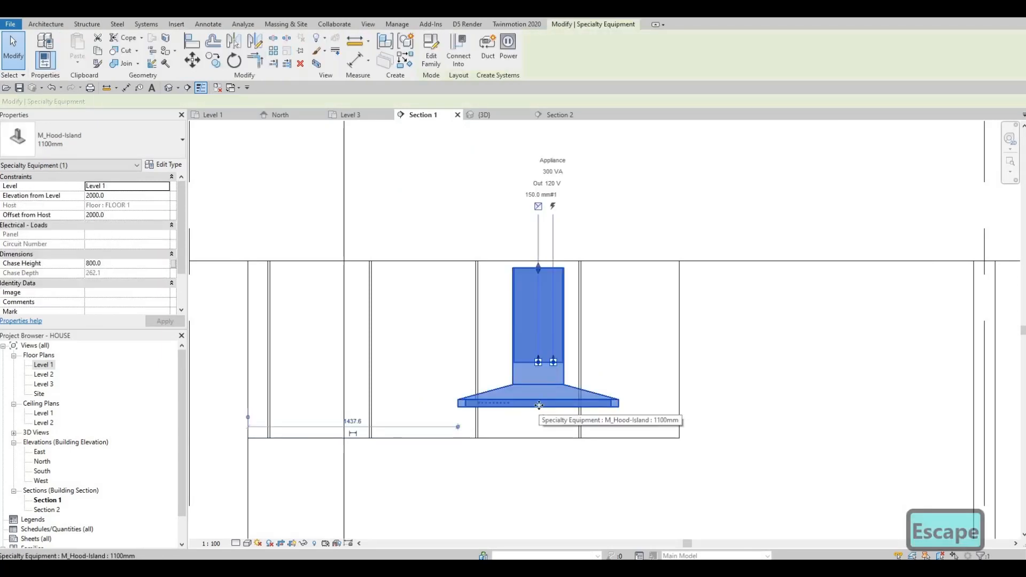
pyautogui.press('Up')
pyautogui.press('Up')
pyautogui.press('Up')
pyautogui.press('Up')
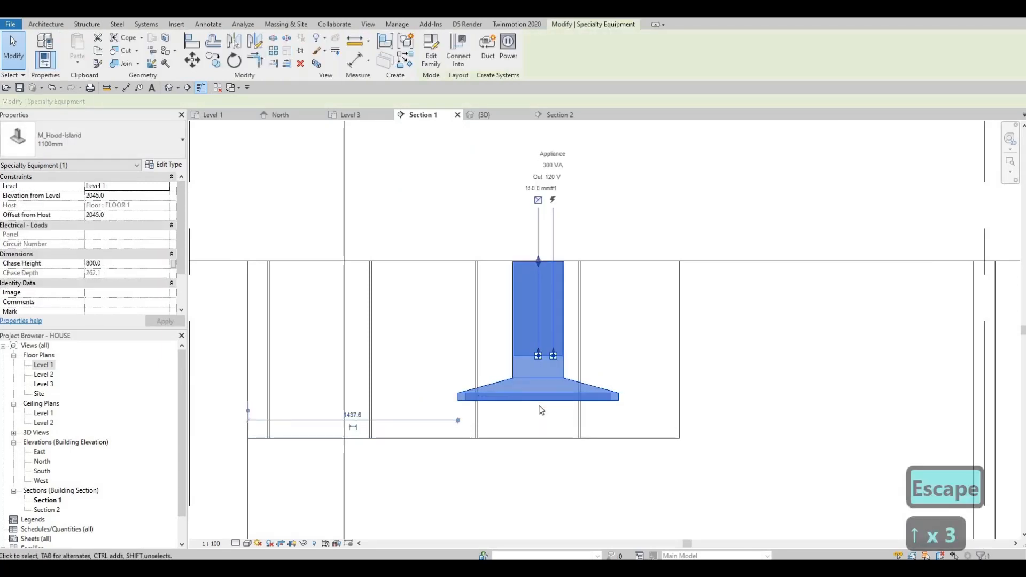
pyautogui.press('Up')
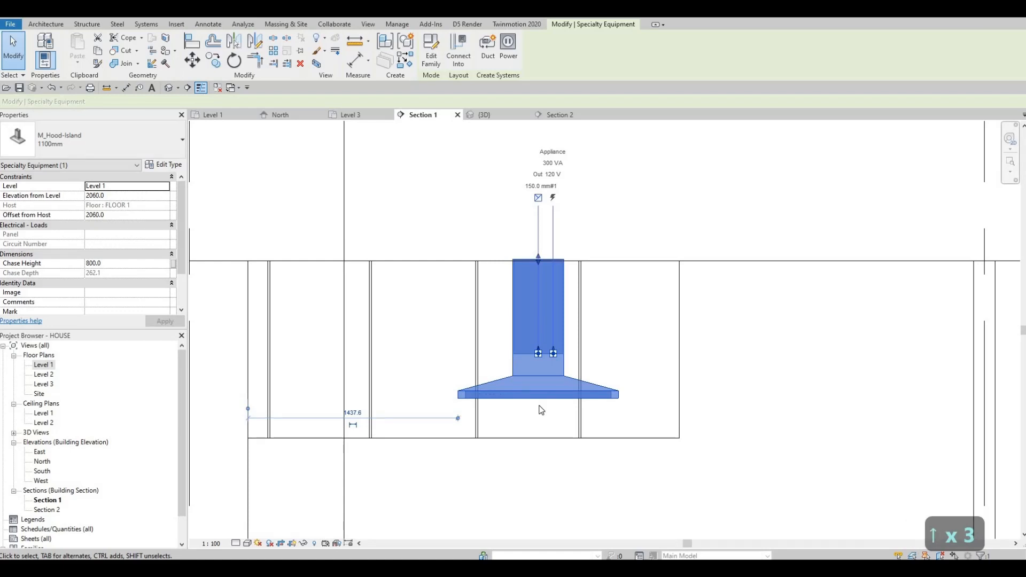
pyautogui.press('Down')
pyautogui.press('Down')
pyautogui.press('Escape')
pyautogui.press('Escape')
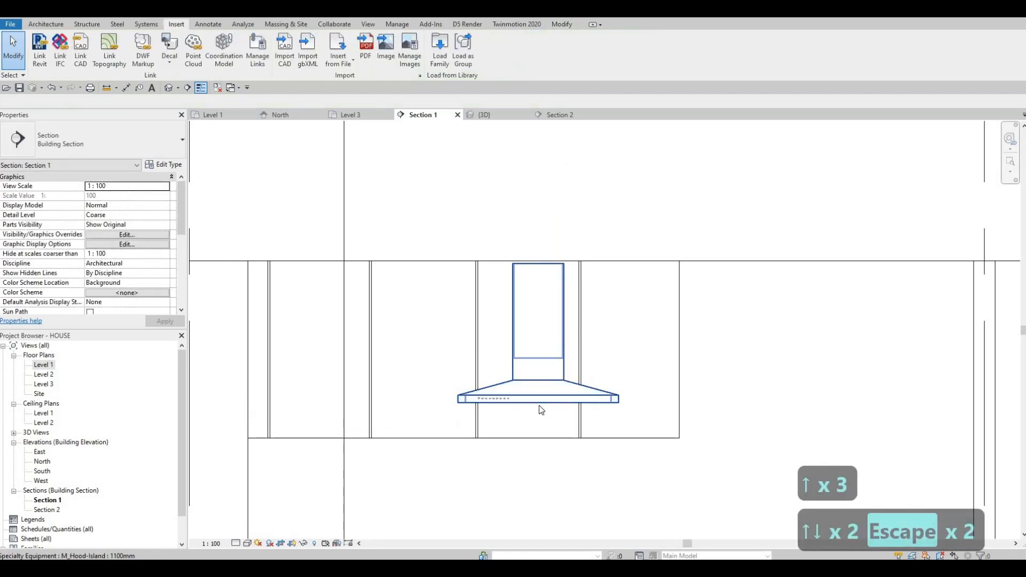
# - Align the top of the hood to the ceiling with the Align tool
pyautogui.press('a')
pyautogui.press('l')
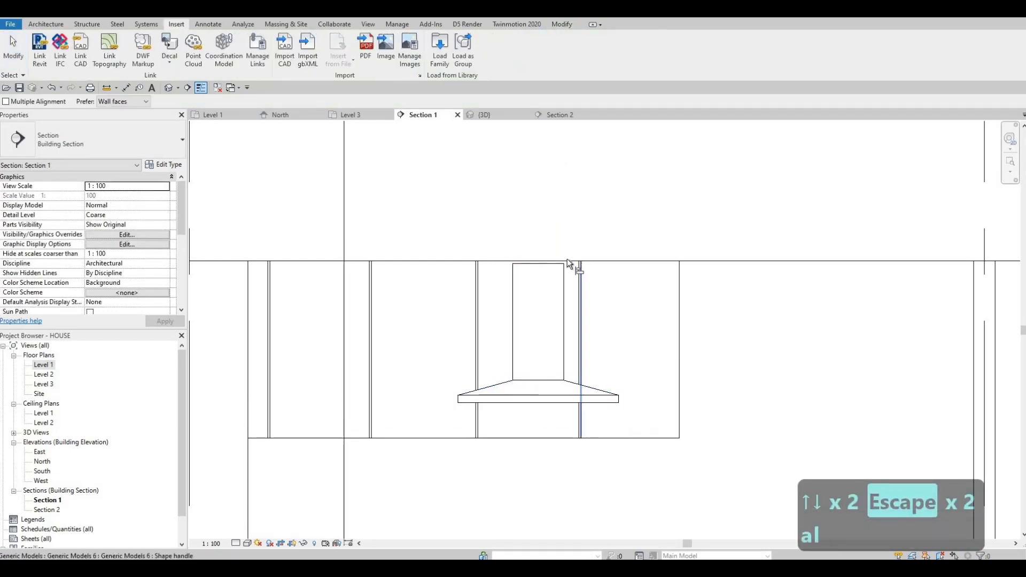
pyautogui.click(567, 260)
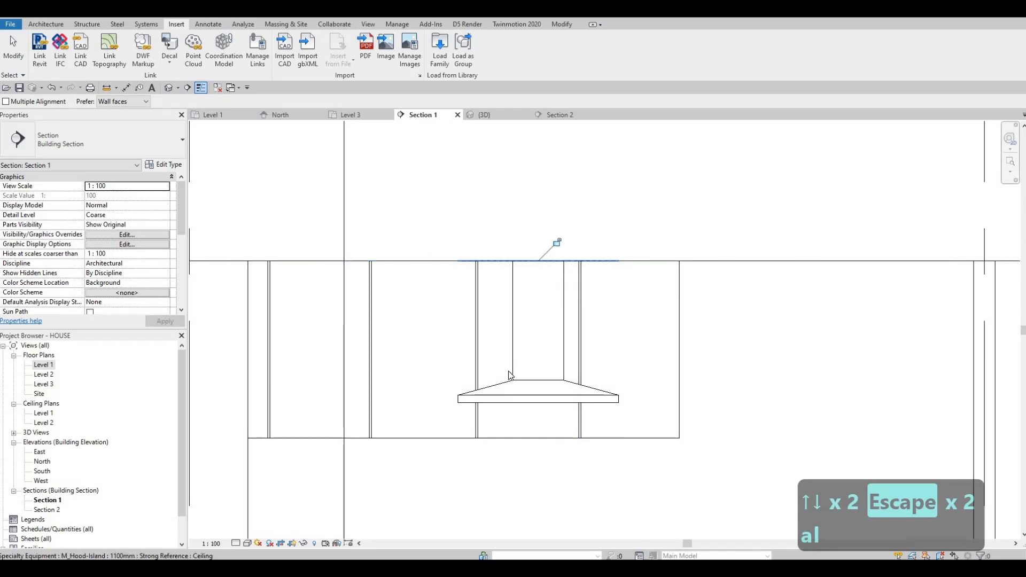
pyautogui.press('Escape')
pyautogui.press('Escape')
# - Review the hood in the section and switch back to the 3D view
pyautogui.scroll(-4, 487, 329)
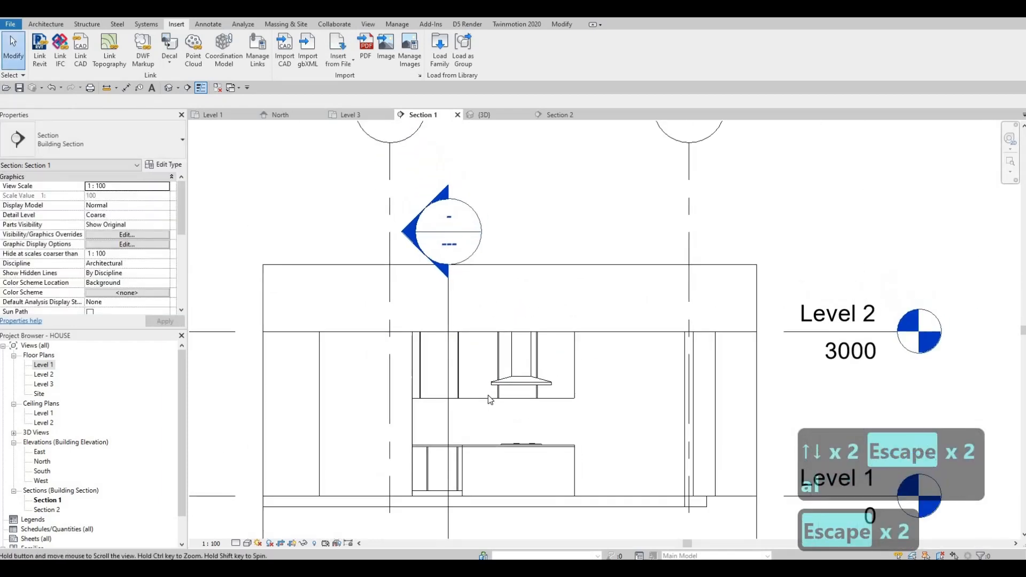
pyautogui.moveTo(488, 398); pyautogui.dragTo(472, 399, button='middle')
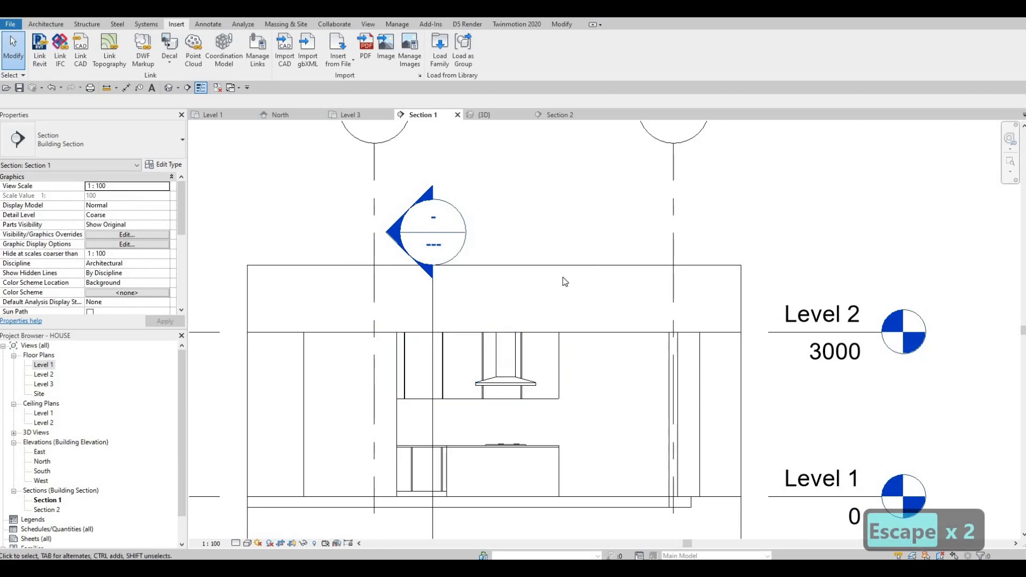
pyautogui.scroll(3, 587, 311)
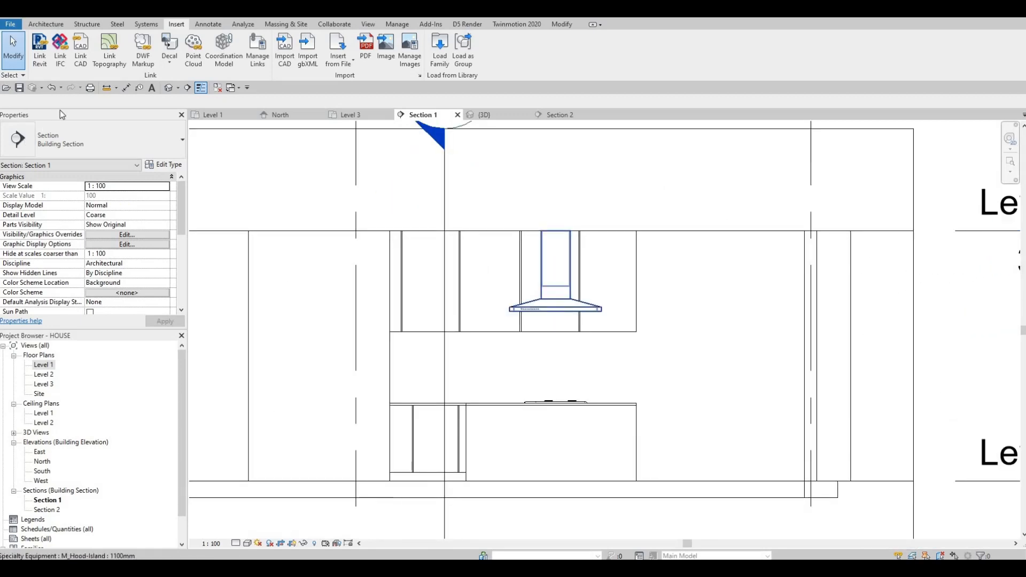
pyautogui.hotkey('ctrl', 'Tab')
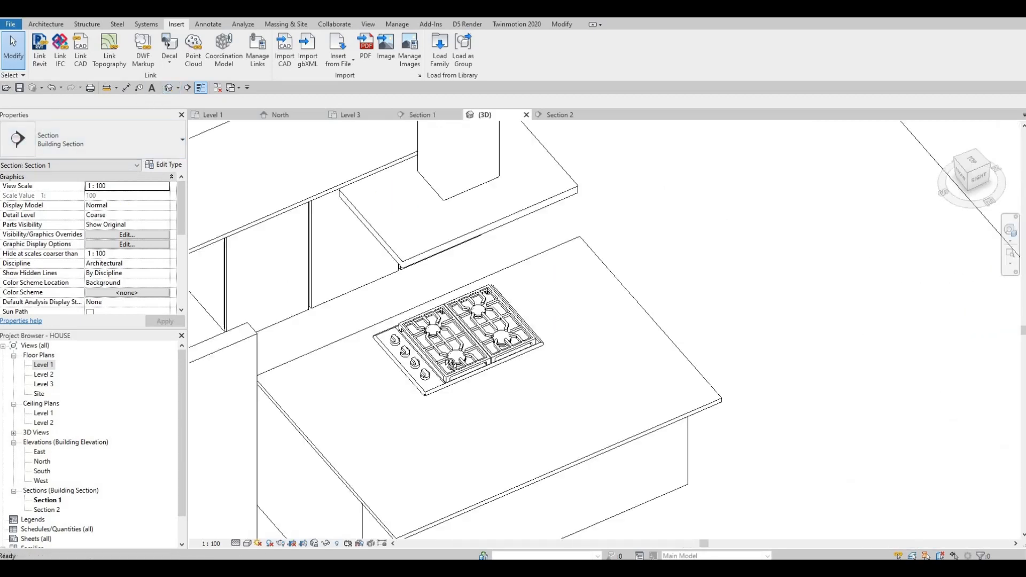
# - Orbit and zoom around the island hood and cooktop in the 3D view to inspect their placement
pyautogui.scroll(5, 695, 419)
pyautogui.scroll(-3, 596, 426)
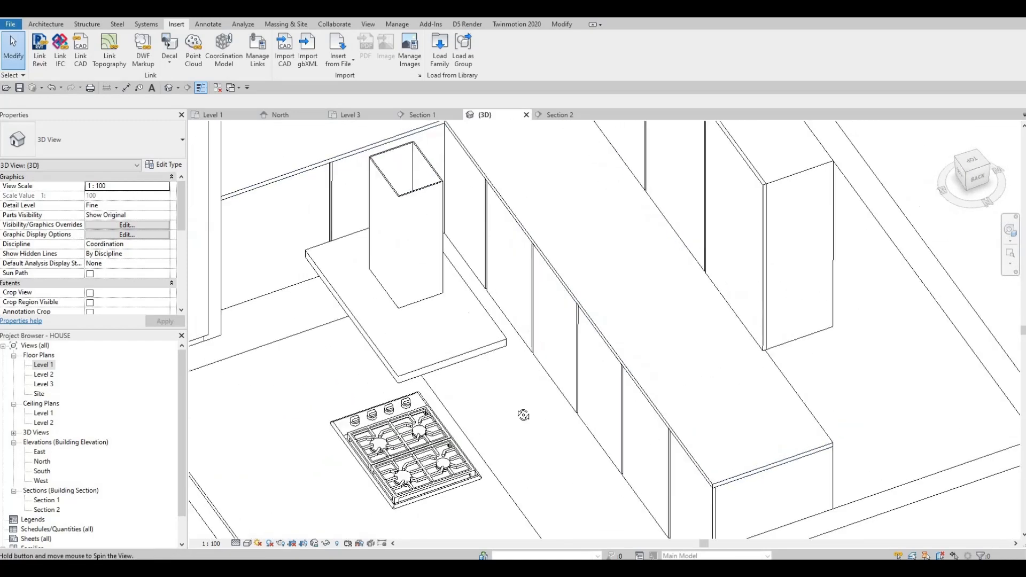
pyautogui.keyDown('shift'); pyautogui.moveTo(522, 415); pyautogui.dragTo(607, 484, button='middle'); pyautogui.keyUp('shift')
pyautogui.scroll(3, 523, 355)
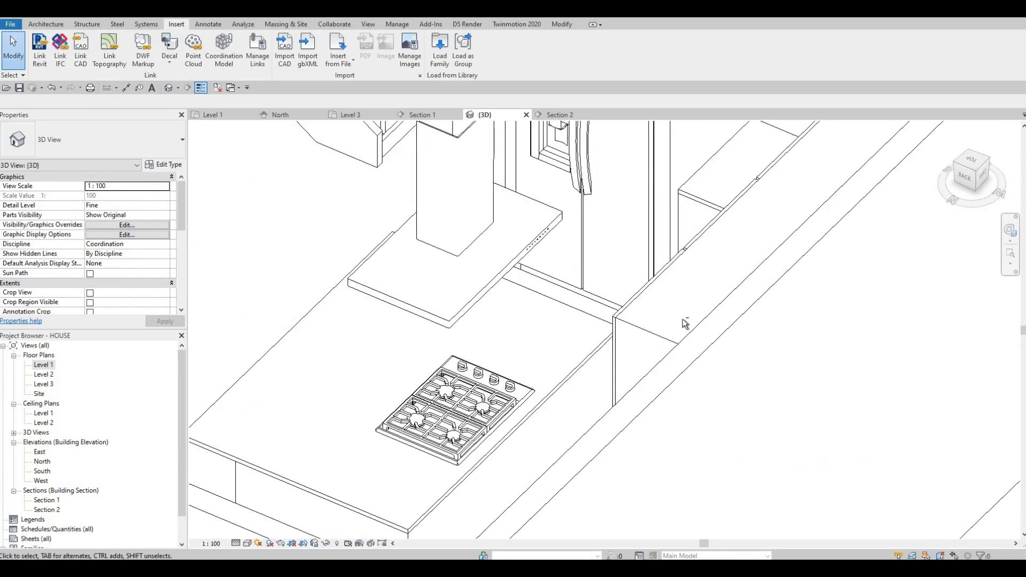
pyautogui.keyDown('shift'); pyautogui.moveTo(685, 324); pyautogui.dragTo(516, 398, button='middle'); pyautogui.keyUp('shift')
pyautogui.keyDown('shift'); pyautogui.moveTo(588, 369); pyautogui.dragTo(498, 274, button='middle'); pyautogui.keyUp('shift')
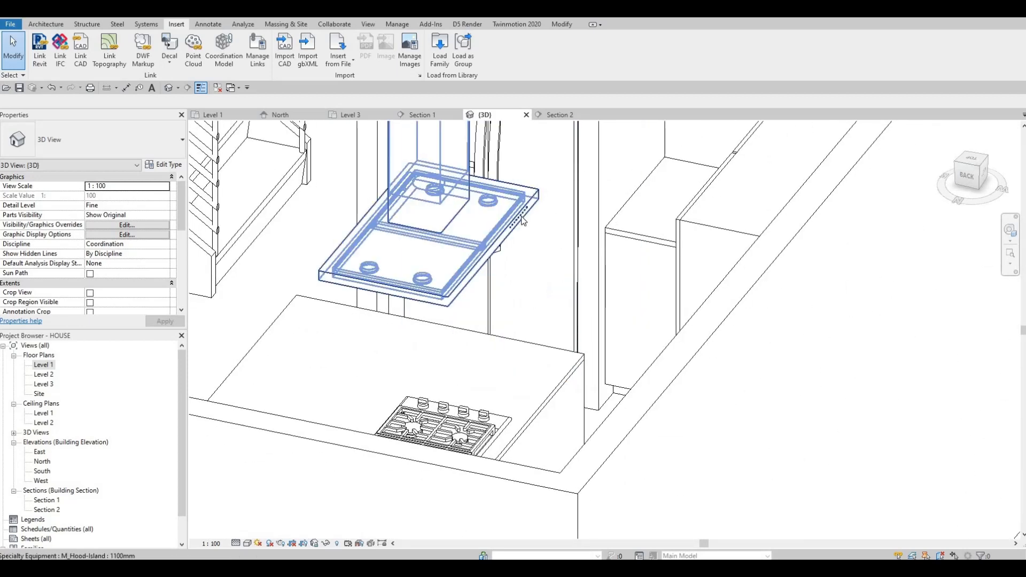
pyautogui.scroll(5, 514, 237)
pyautogui.scroll(5, 518, 238)
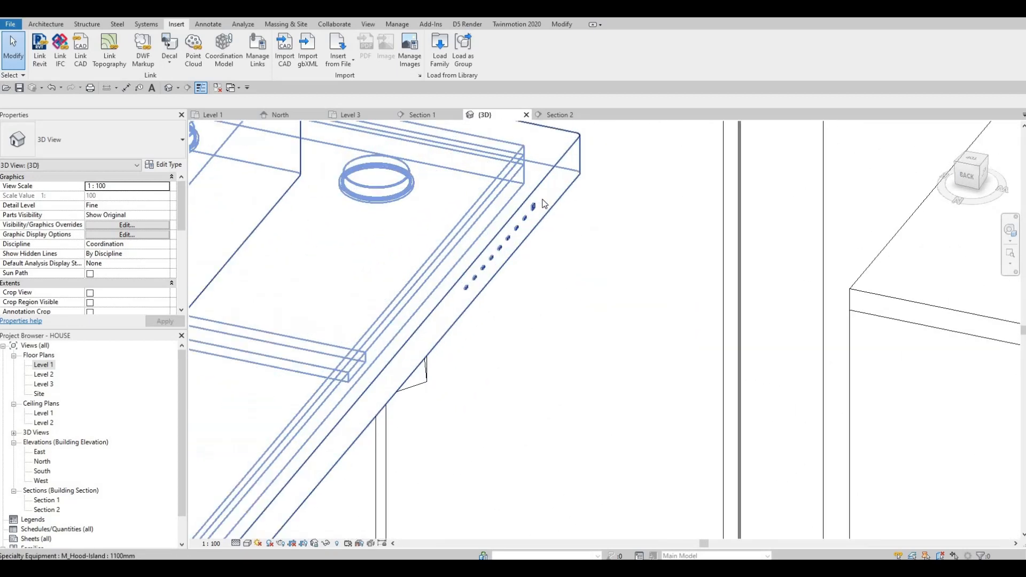
pyautogui.keyDown('shift'); pyautogui.moveTo(524, 244); pyautogui.dragTo(383, 352, button='middle'); pyautogui.keyUp('shift')
pyautogui.scroll(-6, 405, 360)
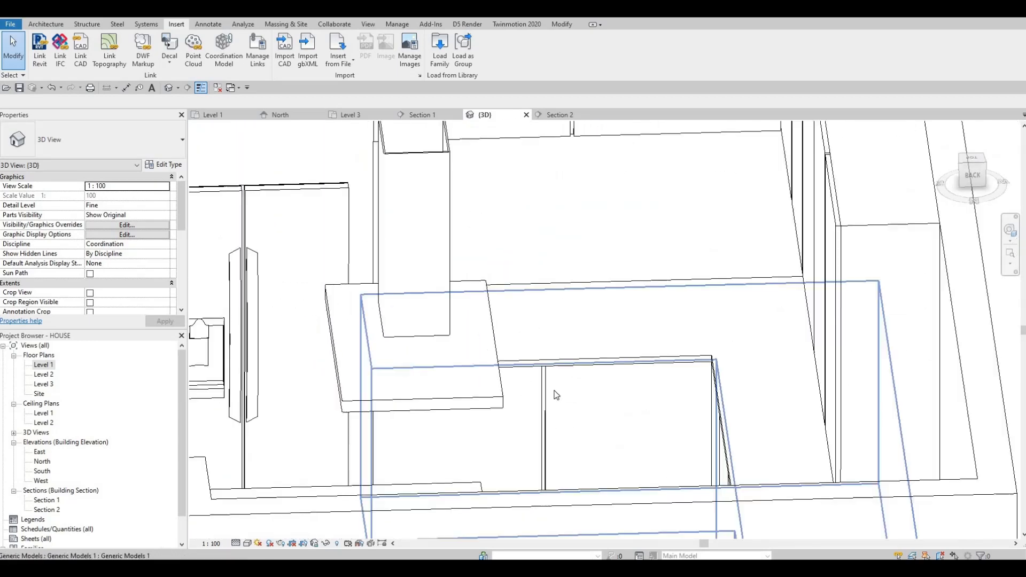
pyautogui.keyDown('shift'); pyautogui.moveTo(555, 393); pyautogui.dragTo(409, 257, button='middle'); pyautogui.keyUp('shift')
pyautogui.moveTo(409, 257); pyautogui.dragTo(414, 307, button='middle')
pyautogui.scroll(-2, 404, 312)
pyautogui.scroll(-2, 414, 317)
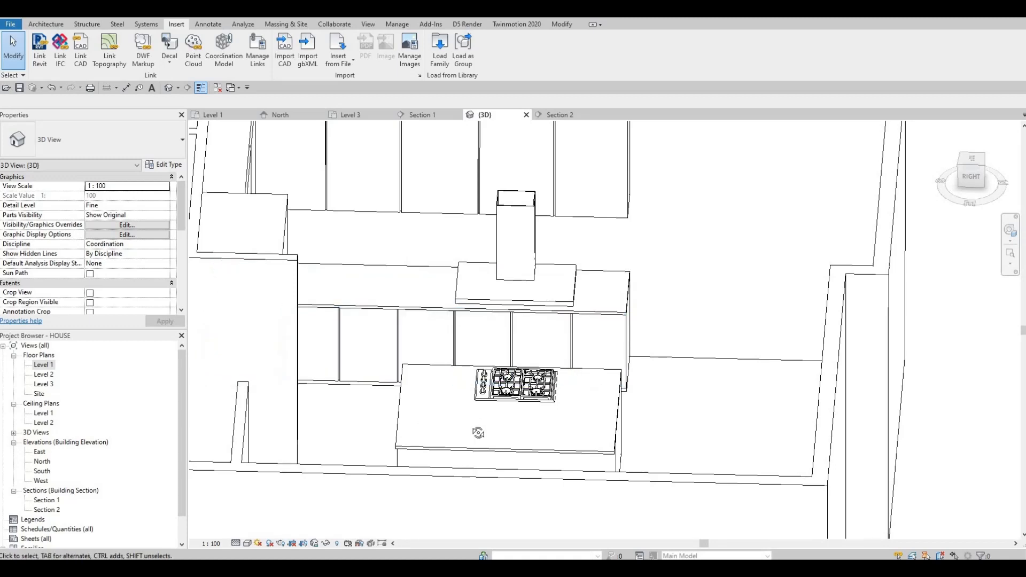
pyautogui.keyDown('shift'); pyautogui.moveTo(476, 428); pyautogui.dragTo(403, 426, button='middle'); pyautogui.keyUp('shift')
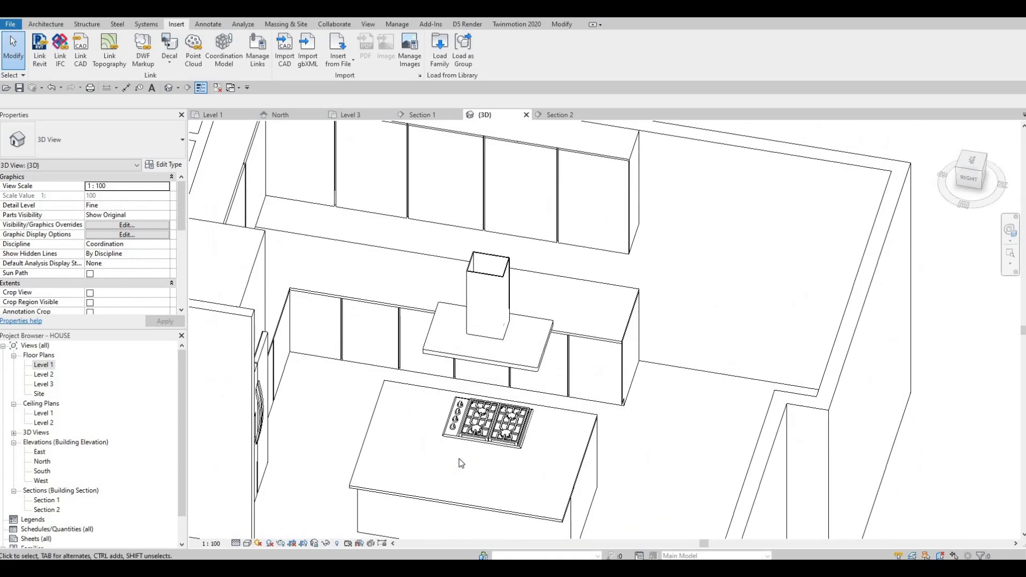
pyautogui.keyDown('shift'); pyautogui.moveTo(450, 462); pyautogui.dragTo(331, 452, button='middle'); pyautogui.keyUp('shift')
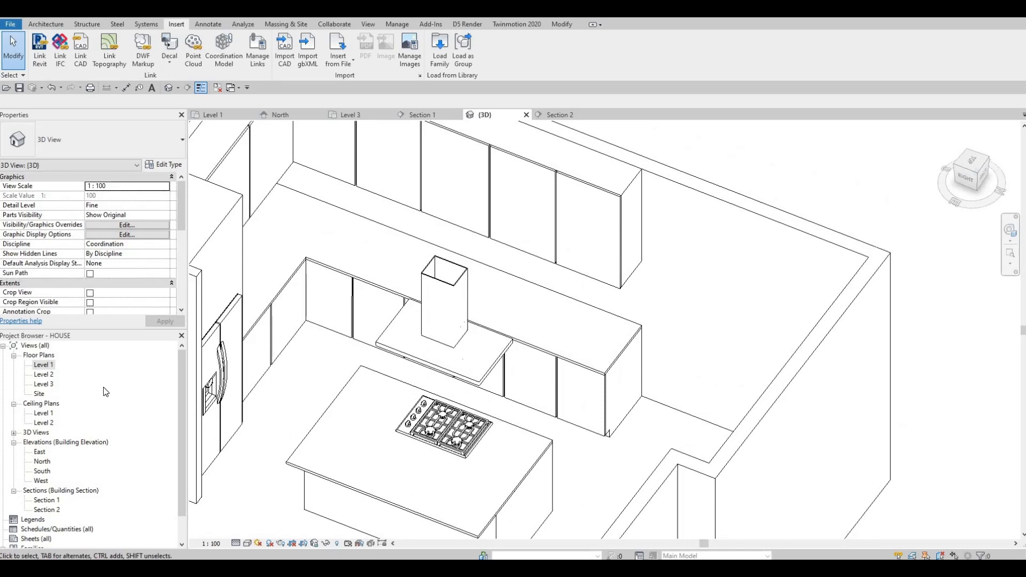
# - From the Level 1 plan, load the M_Sink Kitchen-Triple family from the library's Plumbing > Architectural > Fixtures > Sinks folder
pyautogui.doubleClick(44, 366)
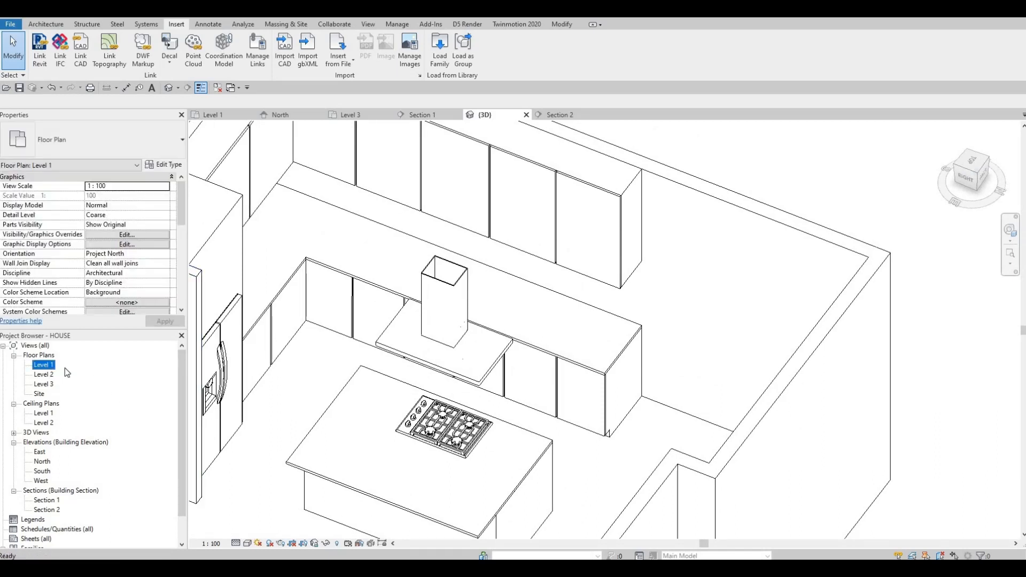
pyautogui.moveTo(384, 391); pyautogui.dragTo(377, 401, button='middle')
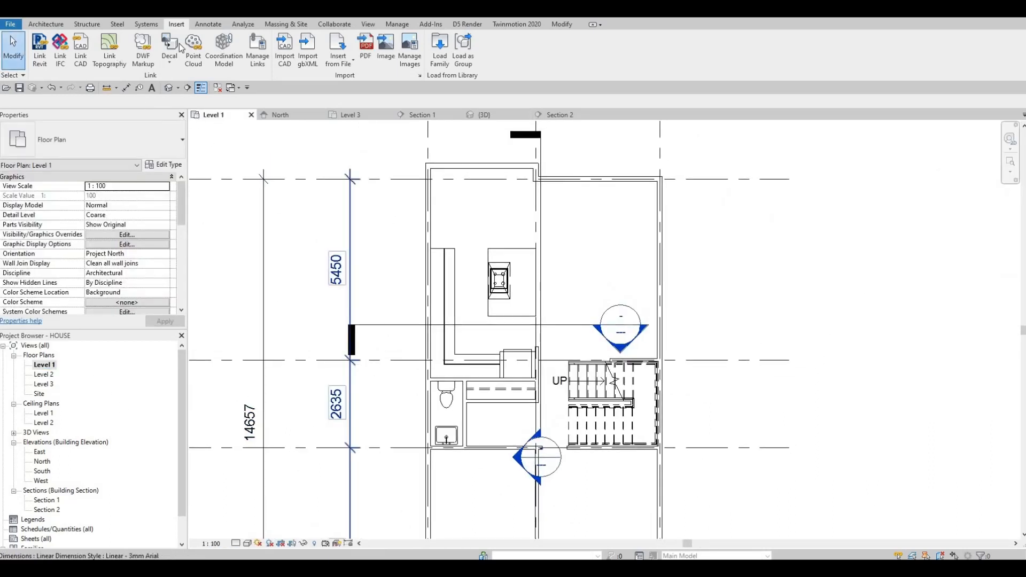
pyautogui.click(439, 49)
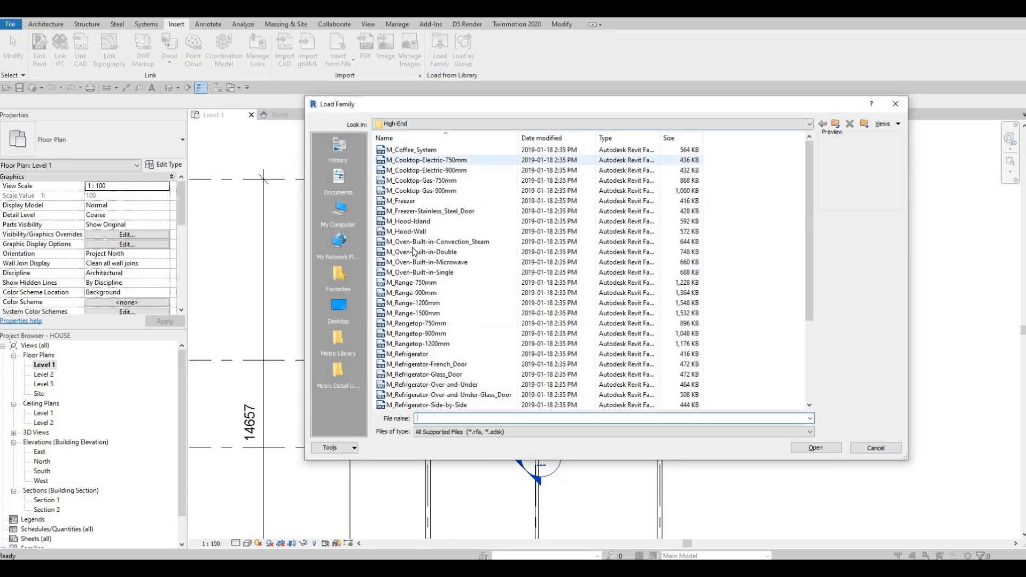
pyautogui.click(421, 252)
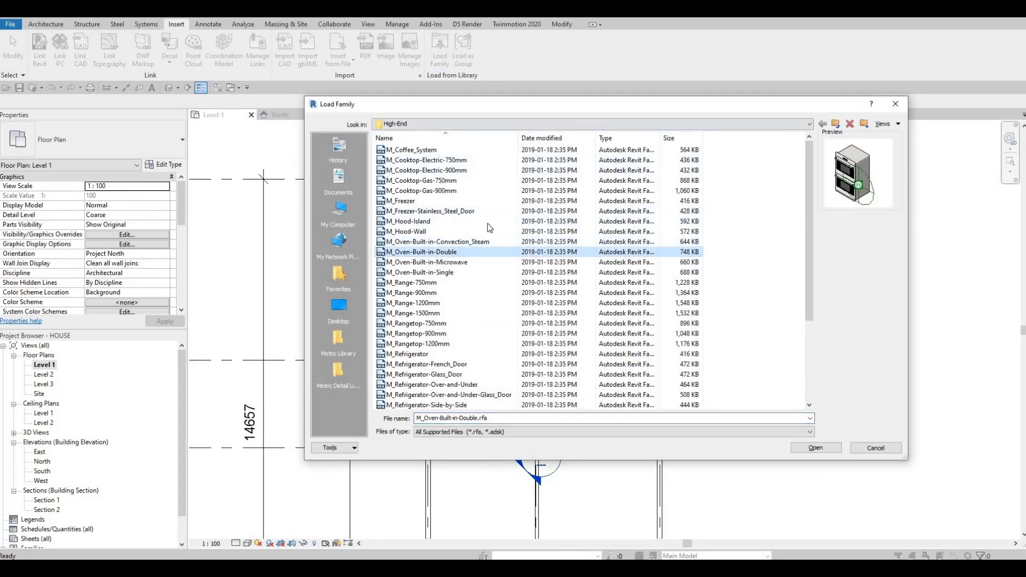
pyautogui.click(486, 124)
pyautogui.scroll(2, 465, 197)
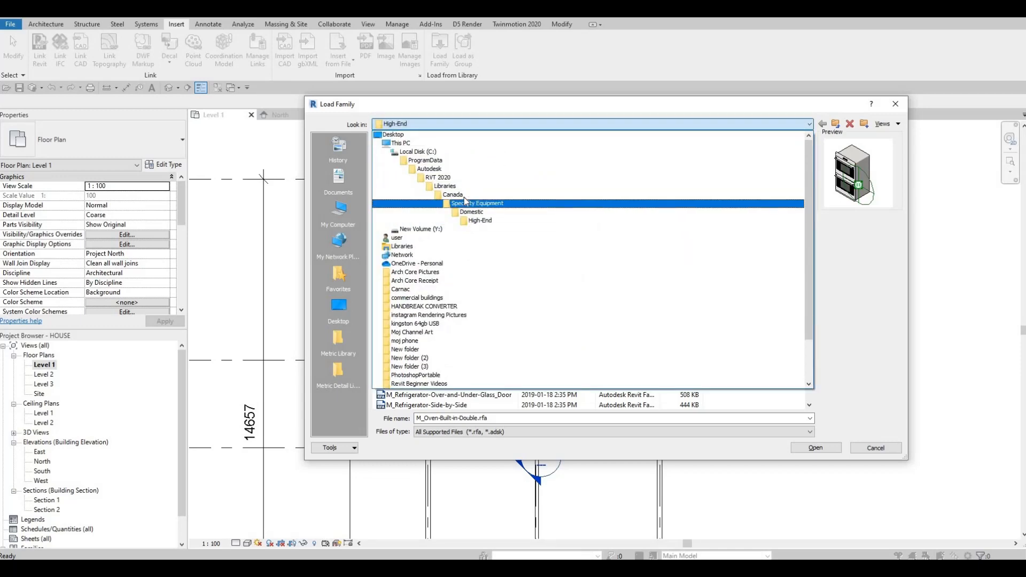
pyautogui.click(453, 195)
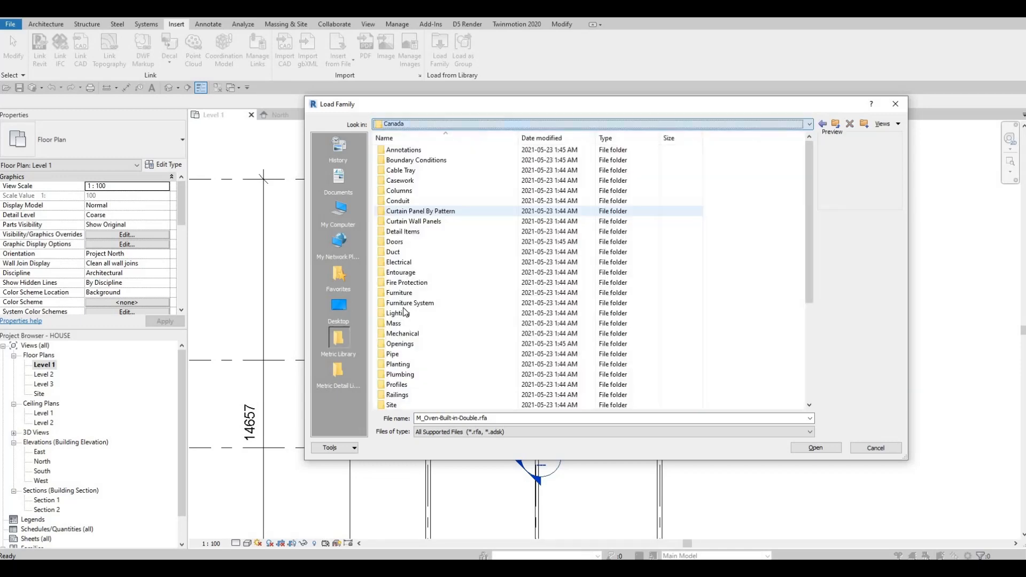
pyautogui.click(399, 365)
pyautogui.press('Return')
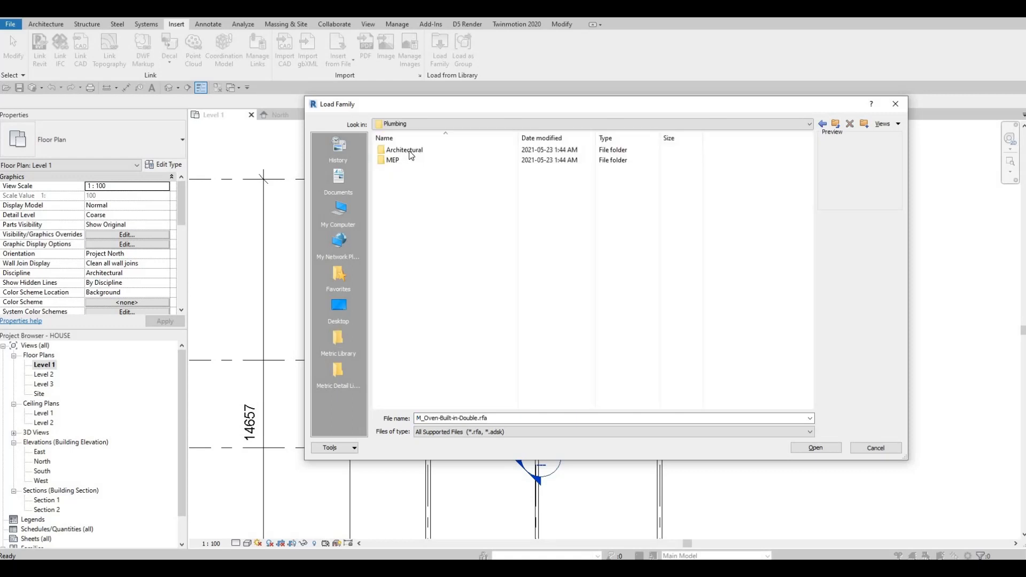
pyautogui.doubleClick(409, 150)
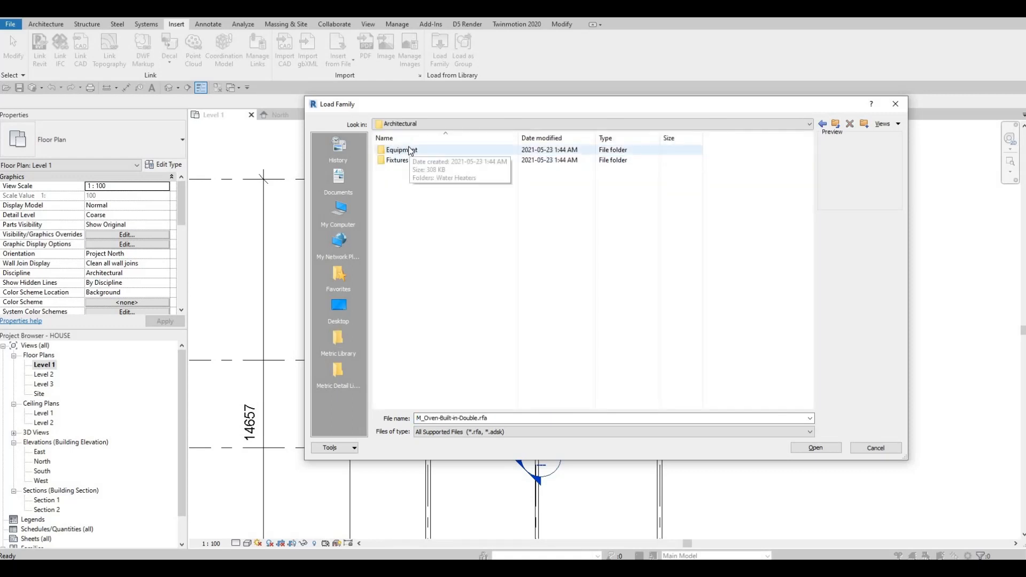
pyautogui.doubleClick(411, 151)
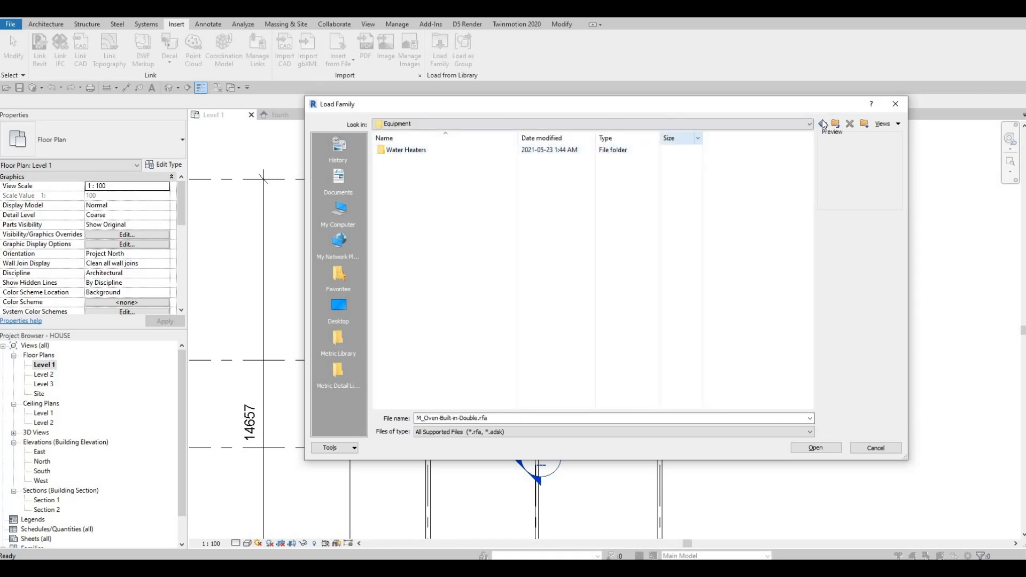
pyautogui.doubleClick(419, 163)
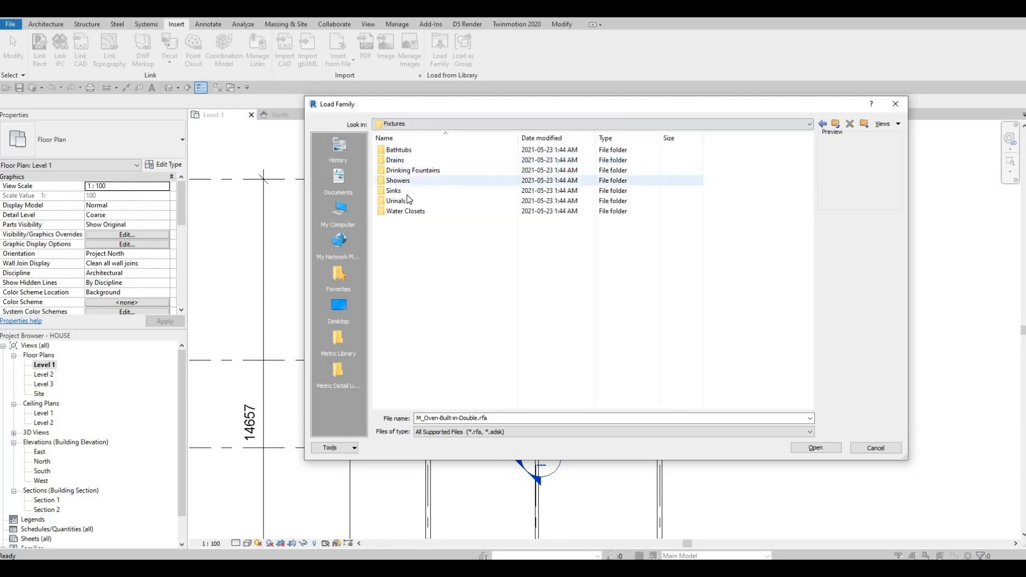
pyautogui.doubleClick(405, 190)
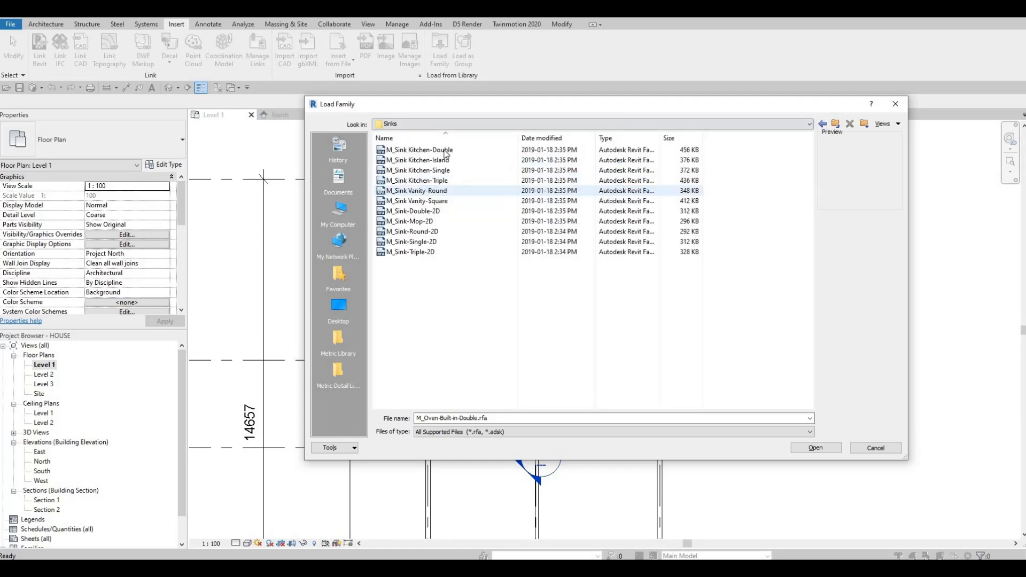
pyautogui.click(446, 152)
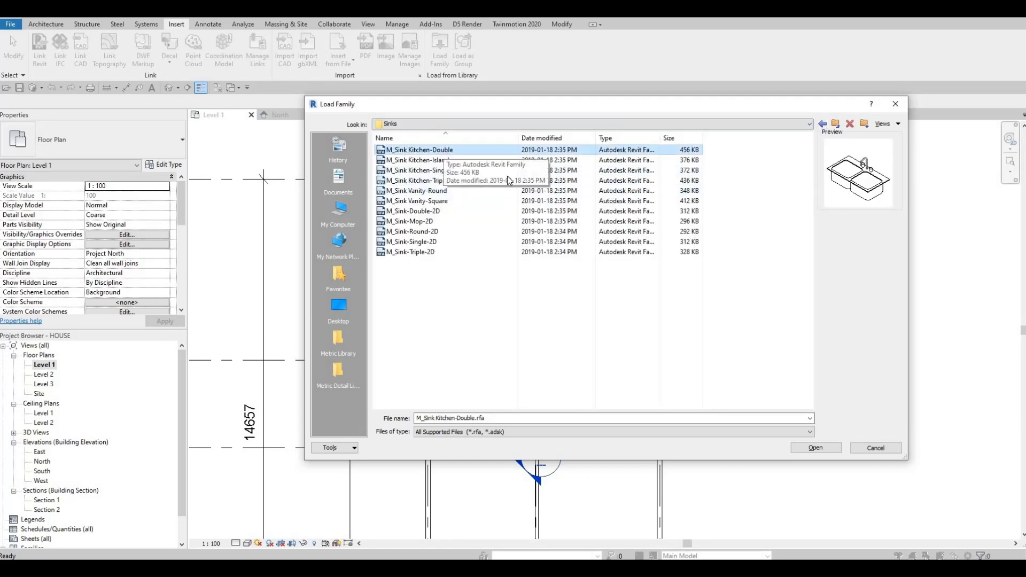
pyautogui.click(421, 159)
pyautogui.click(419, 150)
pyautogui.click(414, 181)
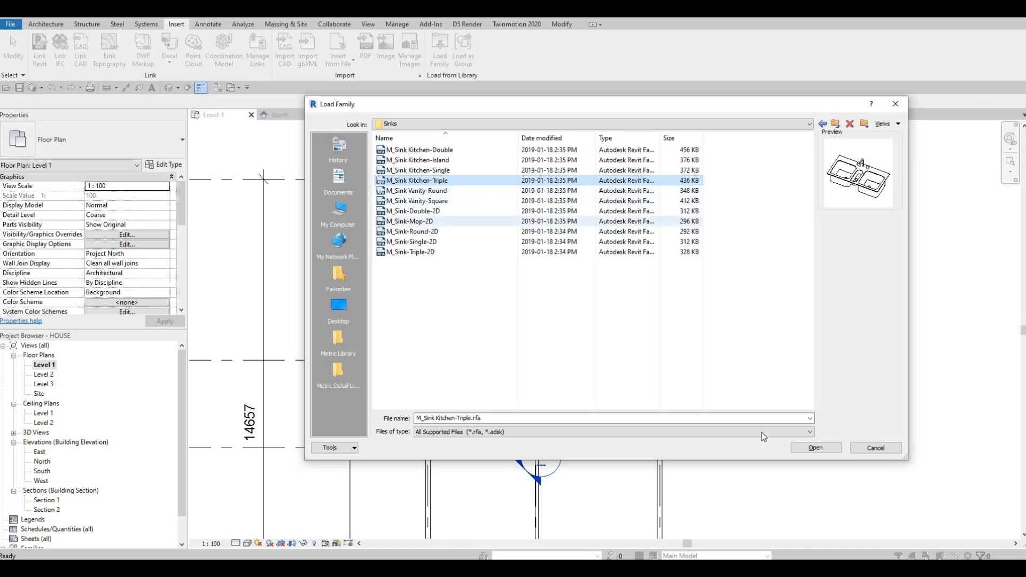
pyautogui.click(828, 448)
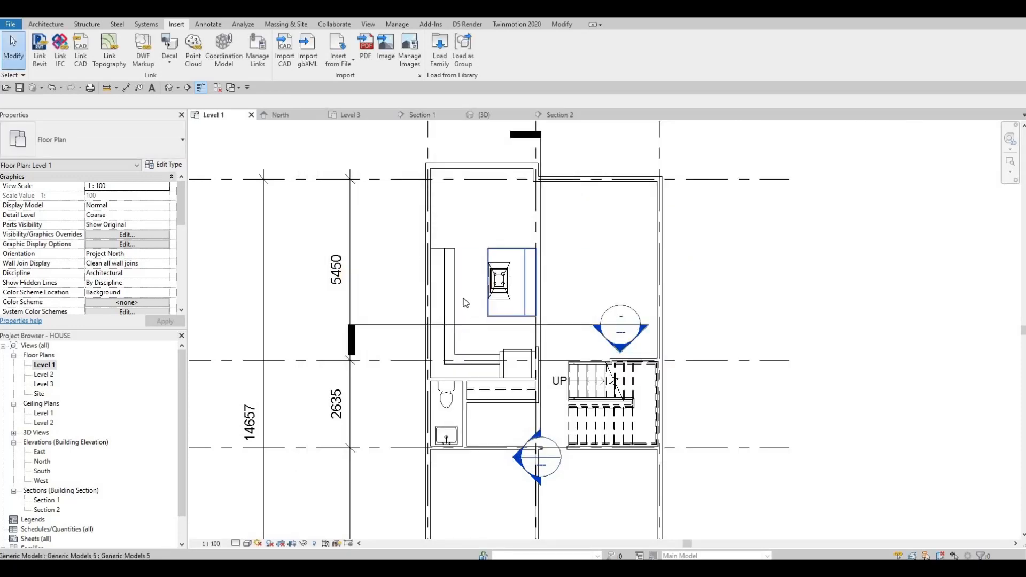
# - Switch to the 3D view and place the M_Sink Kitchen-Triple component with the Component tool
pyautogui.scroll(2, 452, 298)
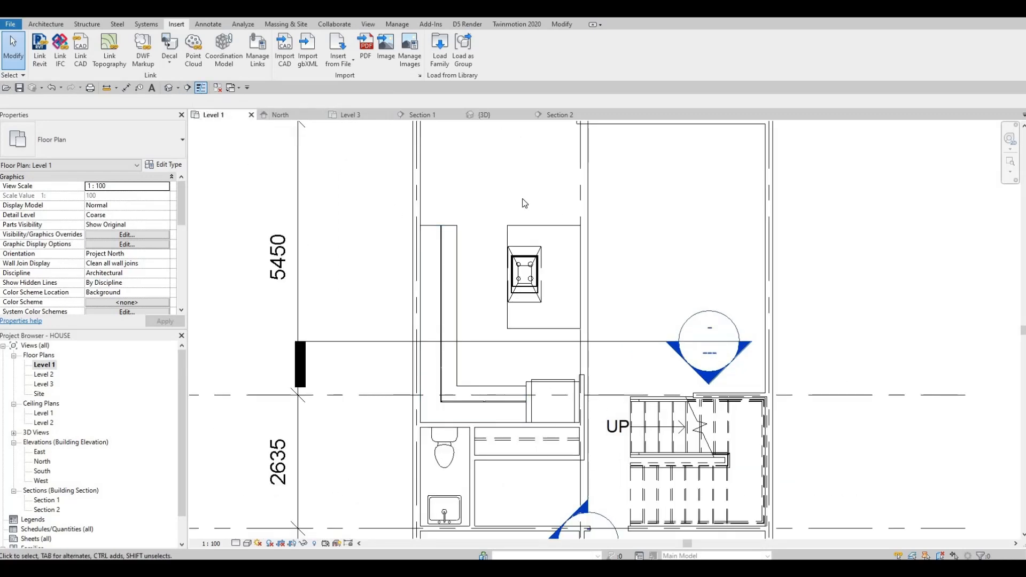
pyautogui.click(477, 116)
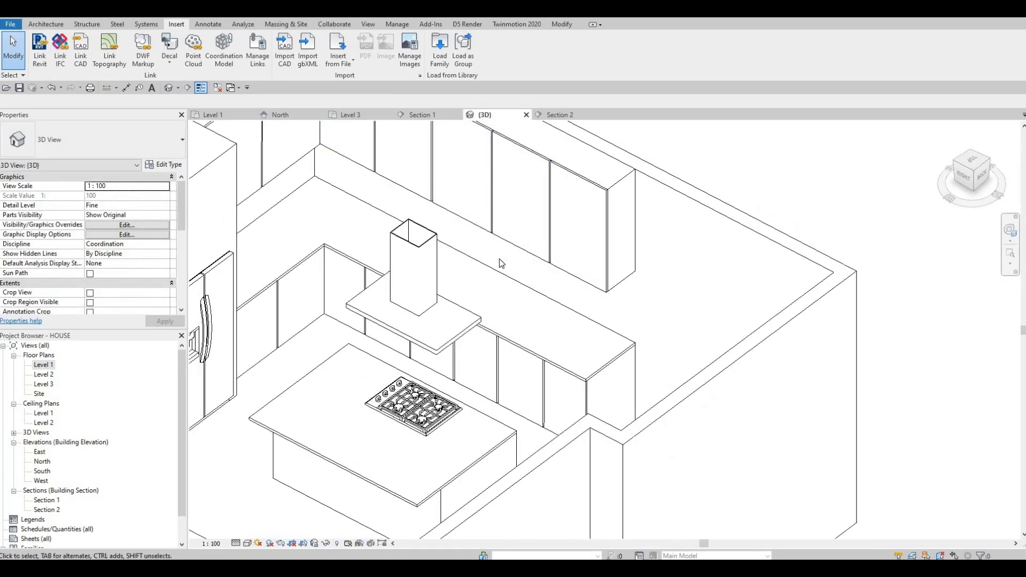
pyautogui.press('c')
pyautogui.press('m')
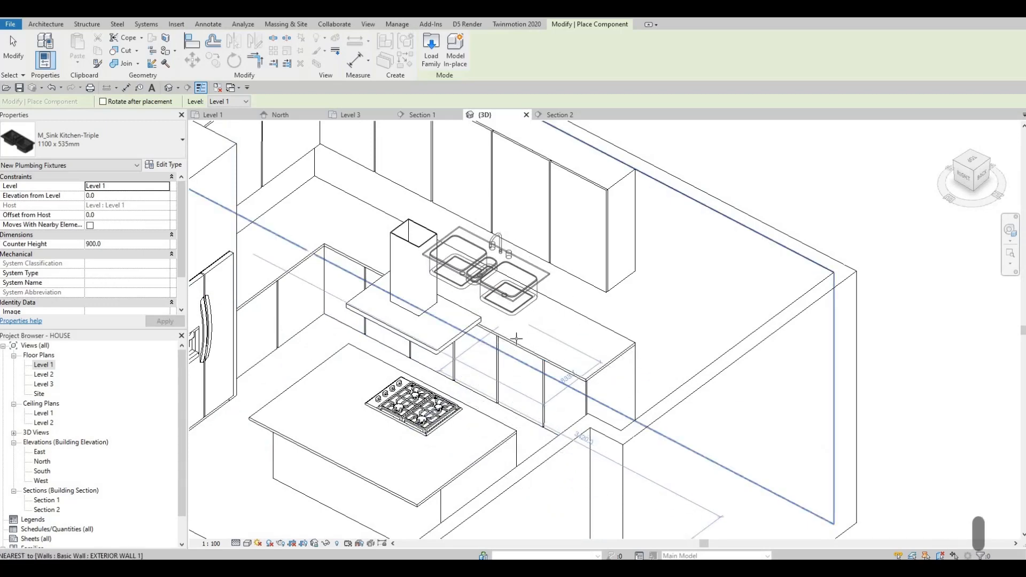
pyautogui.keyDown('shift'); pyautogui.moveTo(517, 337); pyautogui.dragTo(475, 348, button='middle'); pyautogui.keyUp('shift')
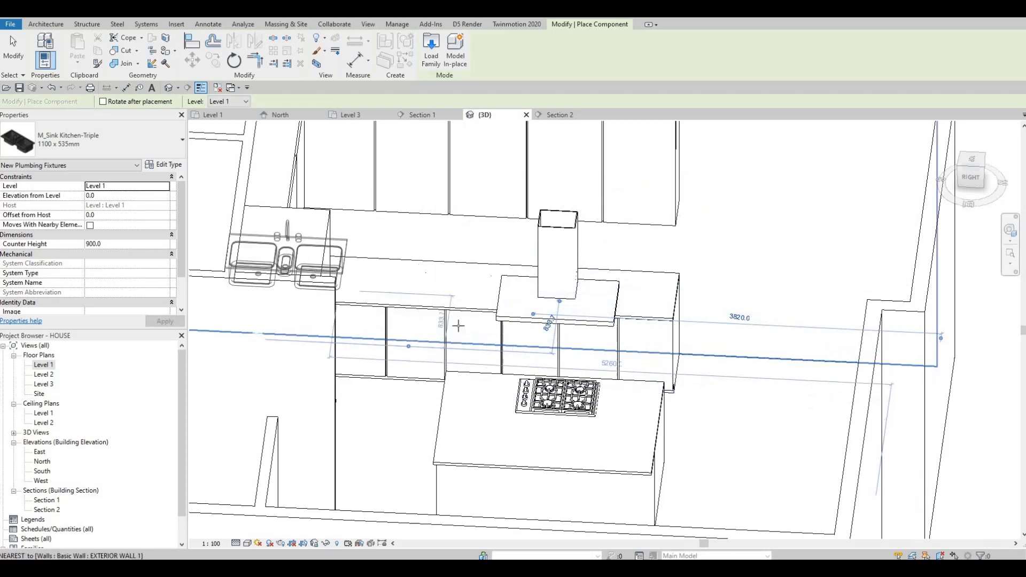
pyautogui.keyDown('shift'); pyautogui.moveTo(458, 326); pyautogui.dragTo(495, 295, button='middle'); pyautogui.keyUp('shift')
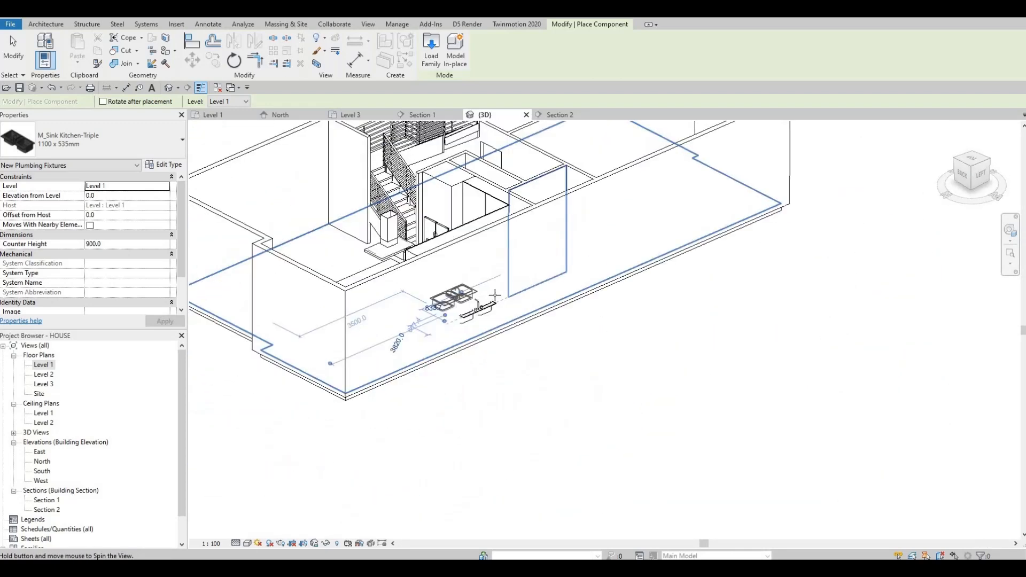
pyautogui.click(495, 295)
pyautogui.press('Escape')
pyautogui.press('Escape')
# - Select the placed sink and try to pick a new host for it
pyautogui.scroll(3, 500, 291)
pyautogui.click(469, 319)
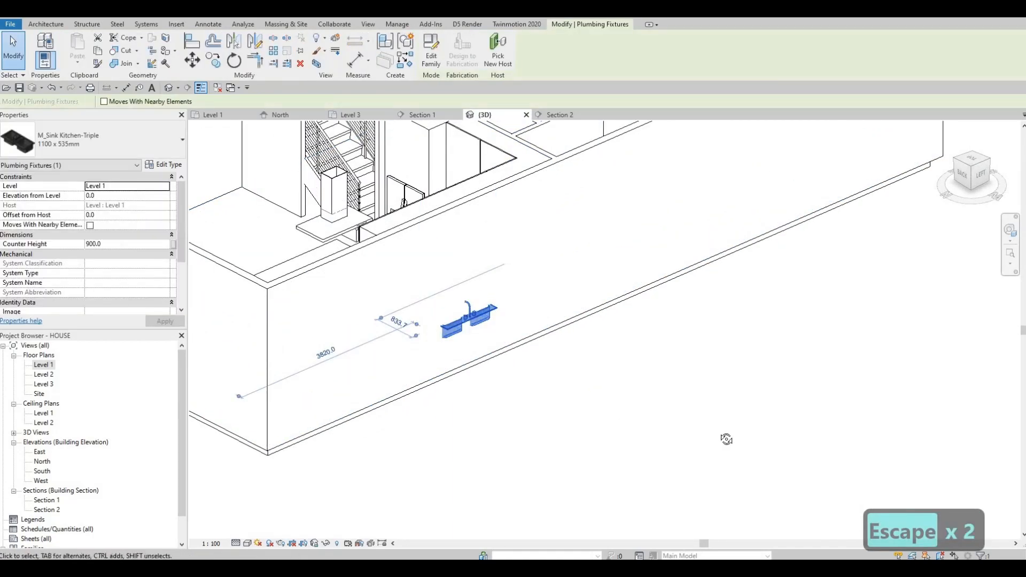
pyautogui.keyDown('shift'); pyautogui.moveTo(727, 440); pyautogui.dragTo(543, 332, button='middle'); pyautogui.keyUp('shift')
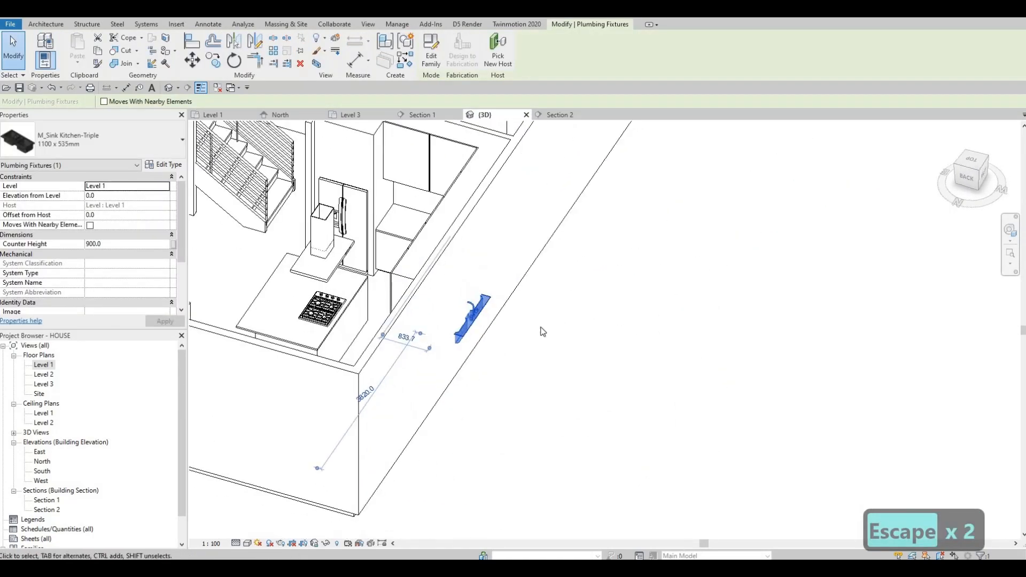
pyautogui.keyDown('shift'); pyautogui.moveTo(473, 315); pyautogui.dragTo(514, 308, button='middle'); pyautogui.keyUp('shift')
pyautogui.click(498, 52)
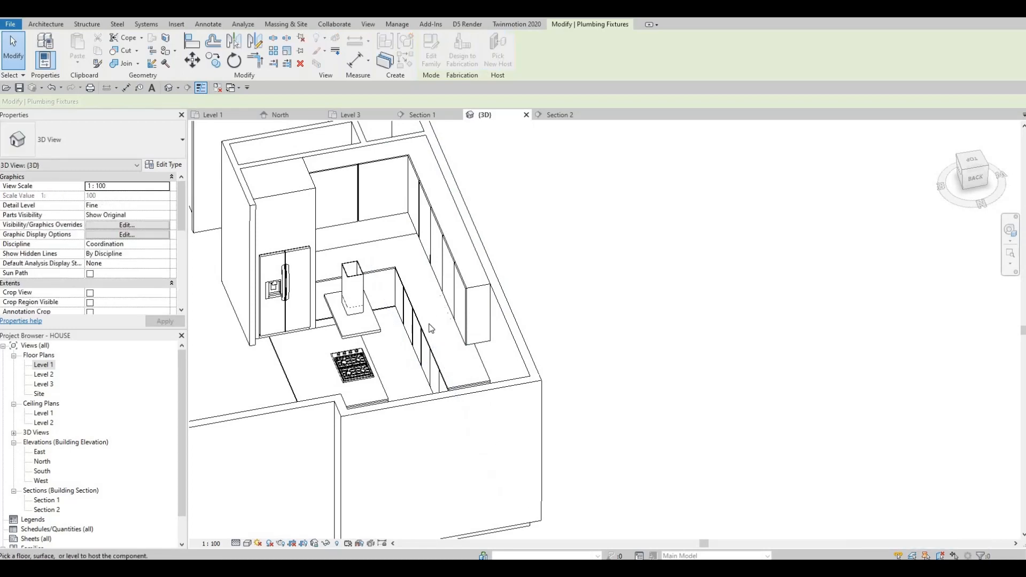
pyautogui.keyDown('shift'); pyautogui.moveTo(480, 336); pyautogui.dragTo(504, 286, button='middle'); pyautogui.keyUp('shift')
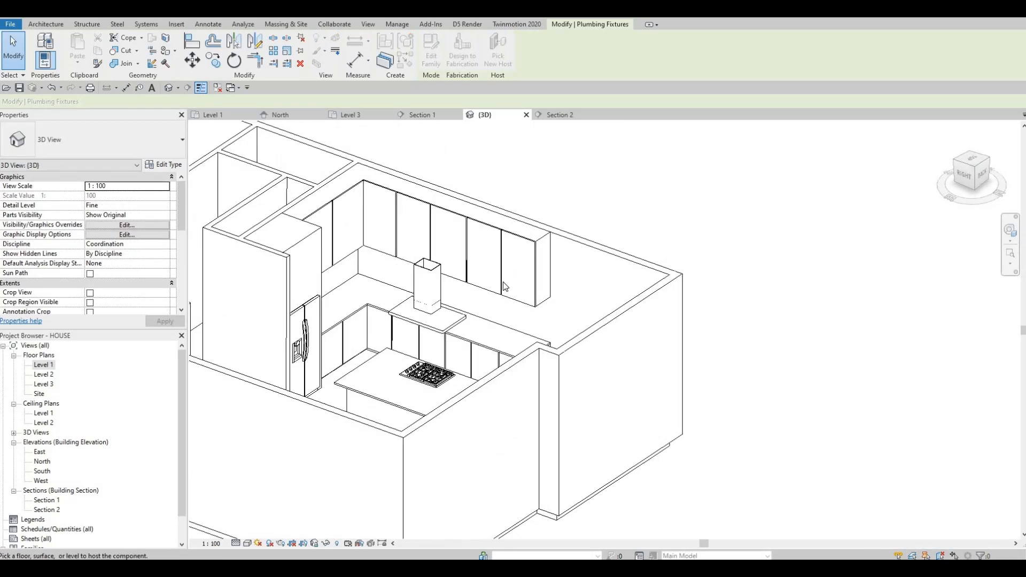
pyautogui.scroll(2, 481, 313)
pyautogui.scroll(-2, 229, 365)
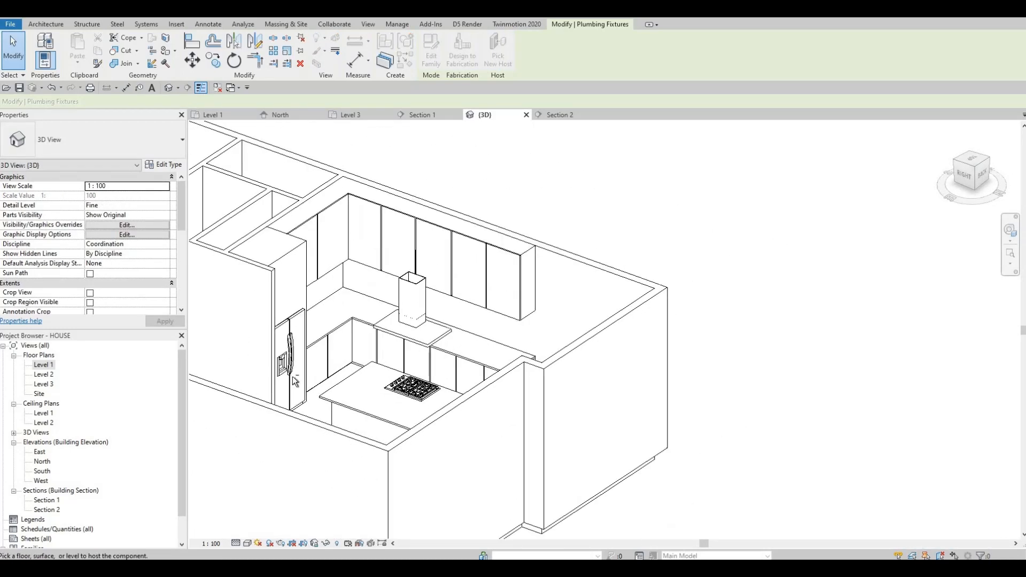
pyautogui.press('Escape')
# - Reselect the sink and locate it in the Level 1 floor plan
pyautogui.keyDown('shift'); pyautogui.moveTo(295, 381); pyautogui.dragTo(449, 336, button='middle'); pyautogui.keyUp('shift')
pyautogui.click(448, 336)
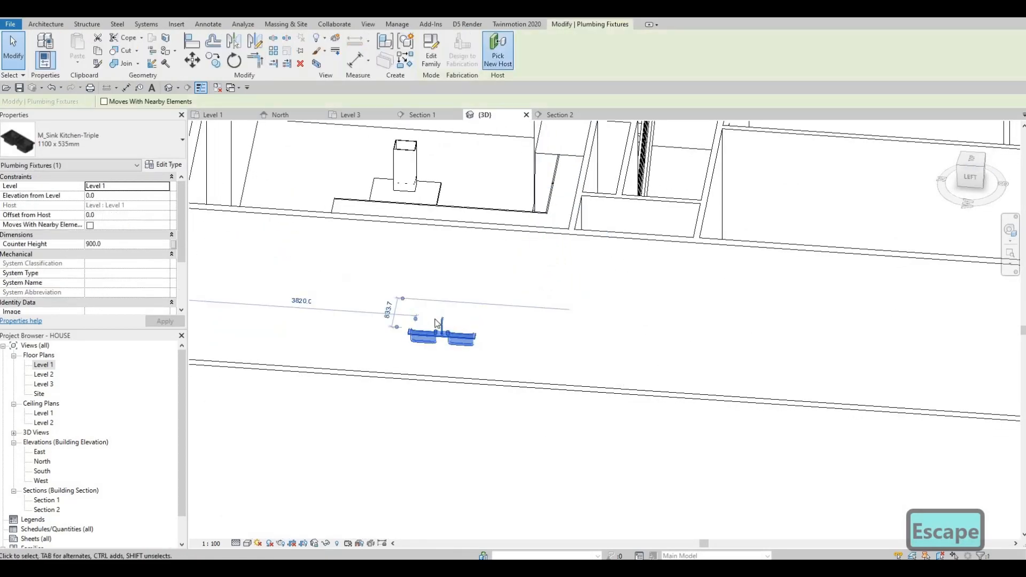
pyautogui.keyDown('shift'); pyautogui.moveTo(435, 224); pyautogui.dragTo(524, 230, button='middle'); pyautogui.keyUp('shift')
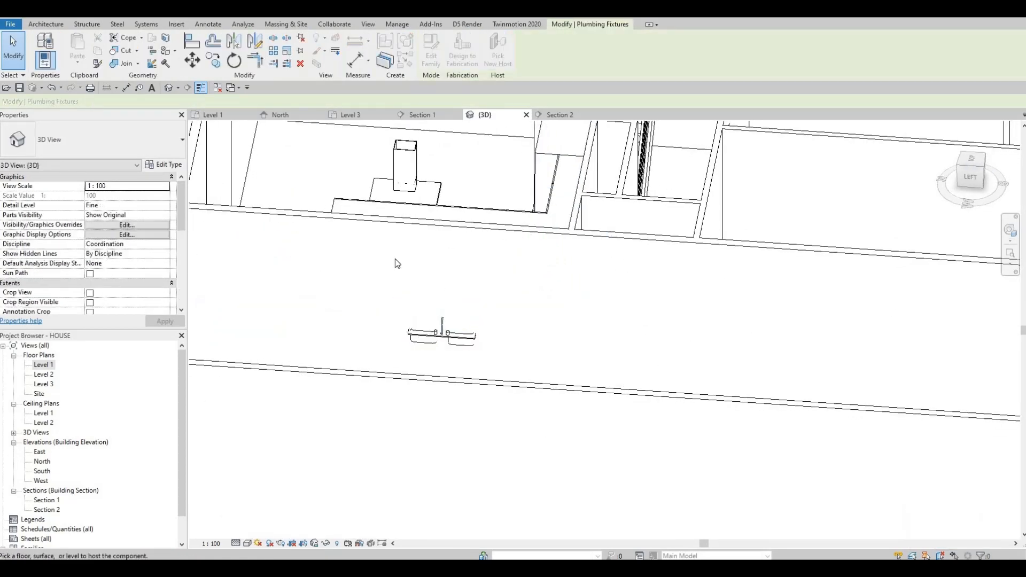
pyautogui.doubleClick(44, 365)
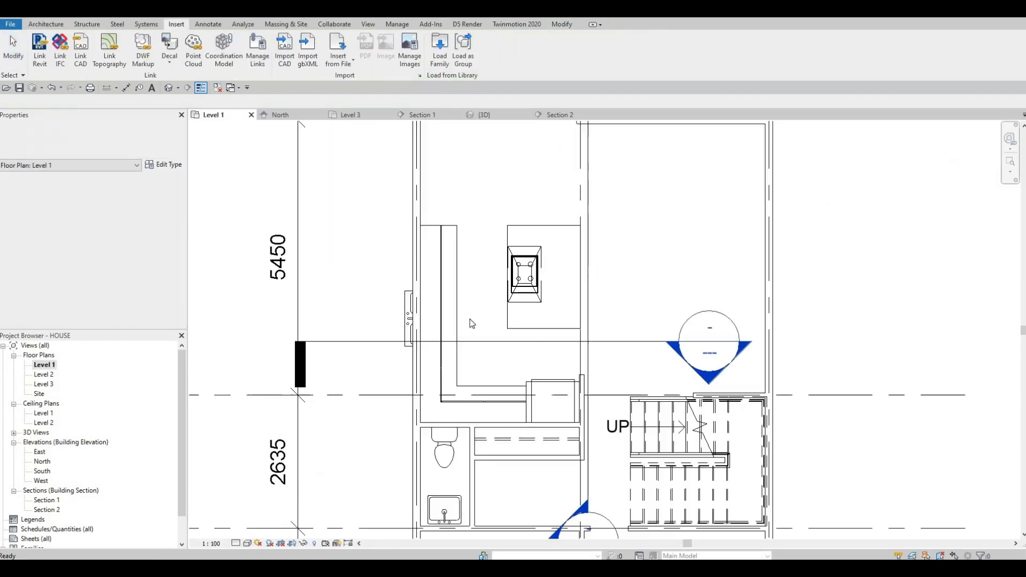
# - Select the triple sink in the Level 1 plan and nudge it to the right
pyautogui.click(405, 332)
pyautogui.press('Right')
pyautogui.press('Right')
pyautogui.press('Right')
pyautogui.press('Right')
pyautogui.press('Right')
pyautogui.press('Right')
pyautogui.press('Right')
pyautogui.press('Right')
pyautogui.press('Right')
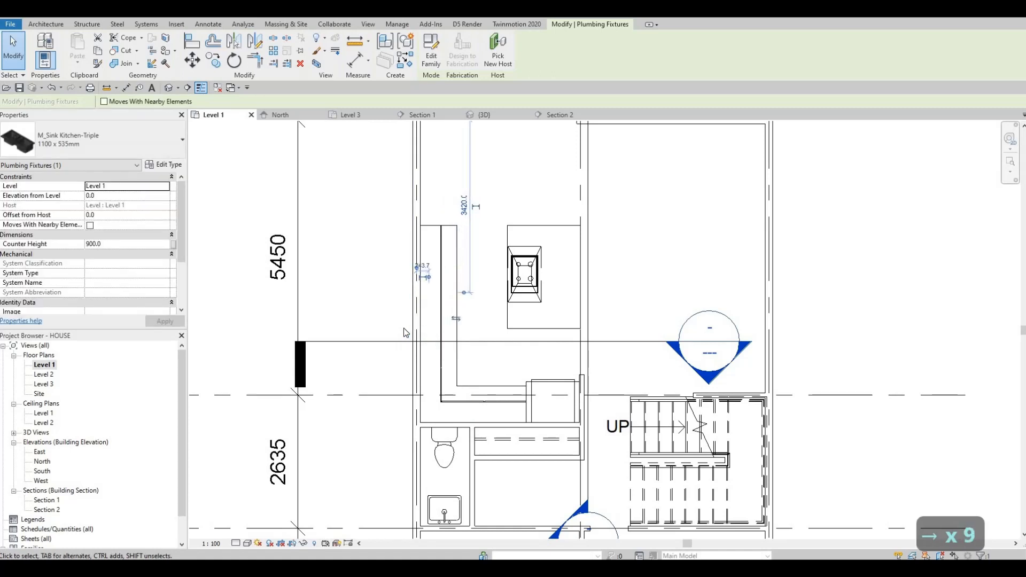
pyautogui.press('Right')
pyautogui.press('Right')
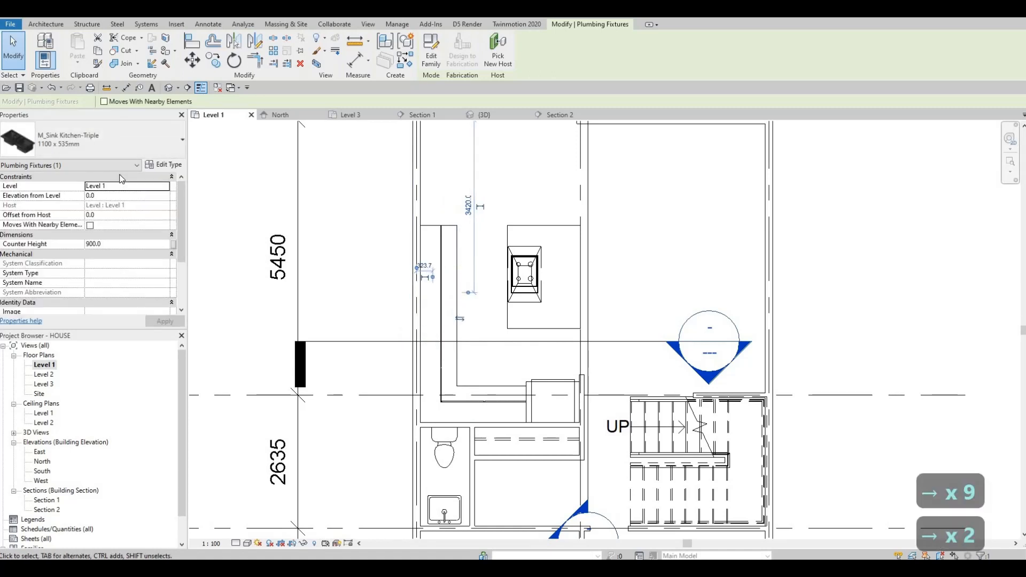
# - Set the sink's Elevation from Level to 900
pyautogui.click(131, 196)
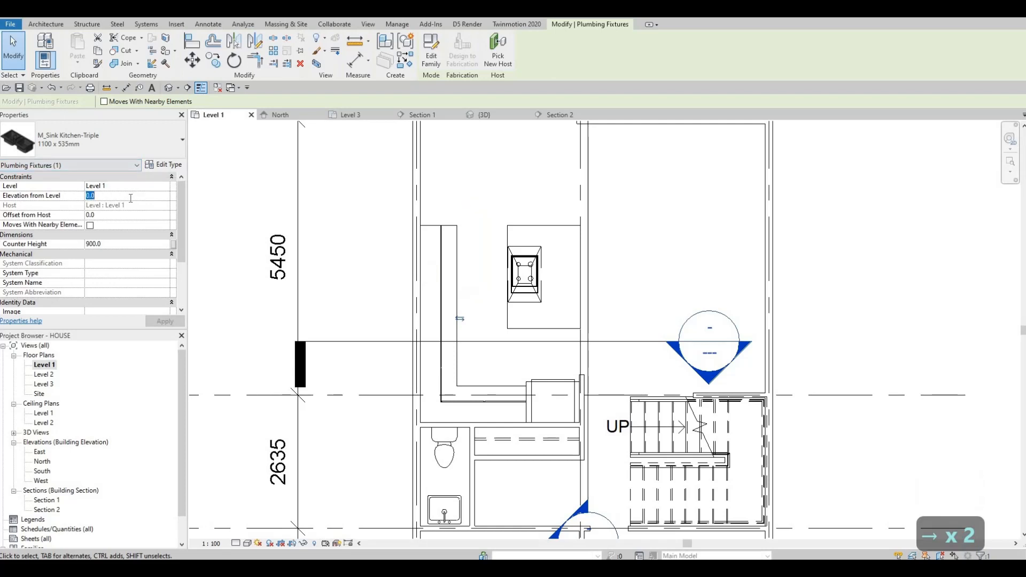
pyautogui.write('2')
pyautogui.press('BackSpace')
pyautogui.press('BackSpace')
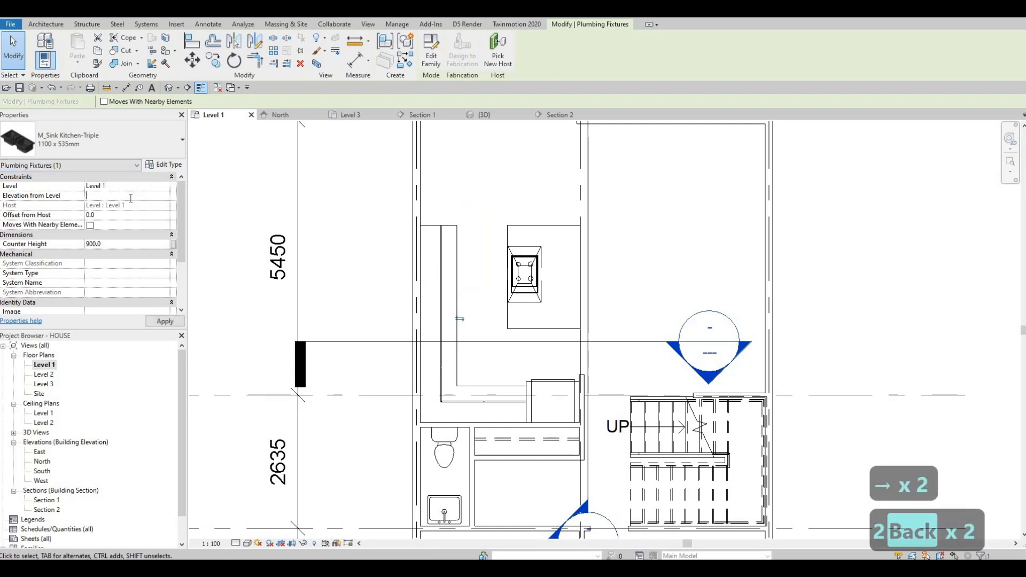
pyautogui.write('900')
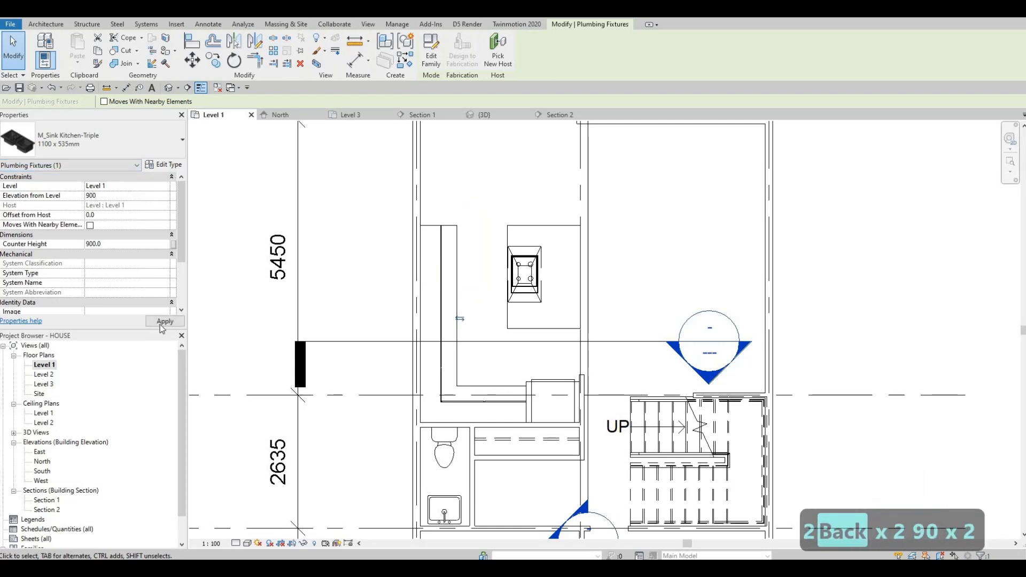
pyautogui.press('Escape')
pyautogui.press('Escape')
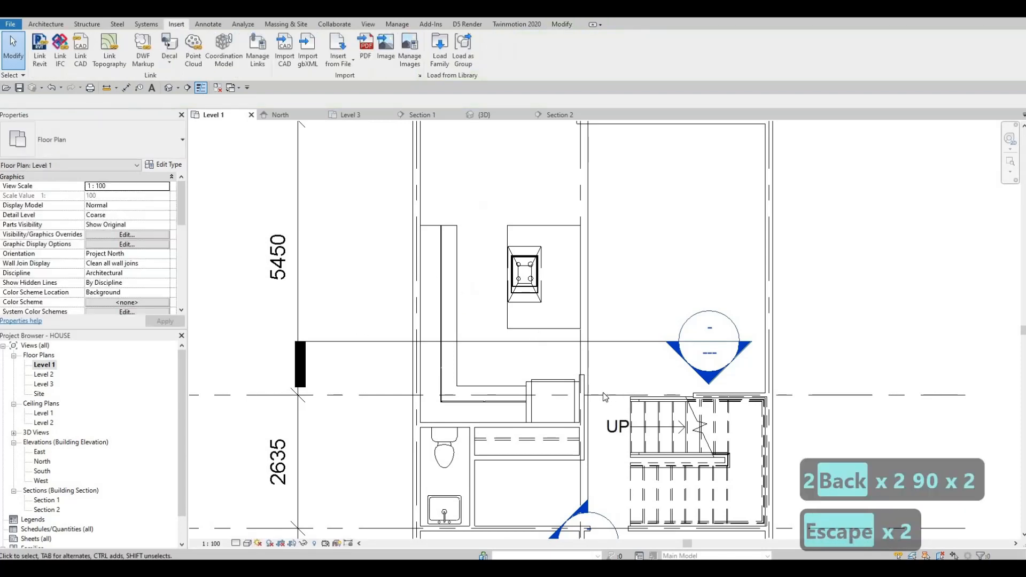
# - Move the Section 1 line so it cuts through the sink, then open the Section 1 view
pyautogui.scroll(-2, 604, 397)
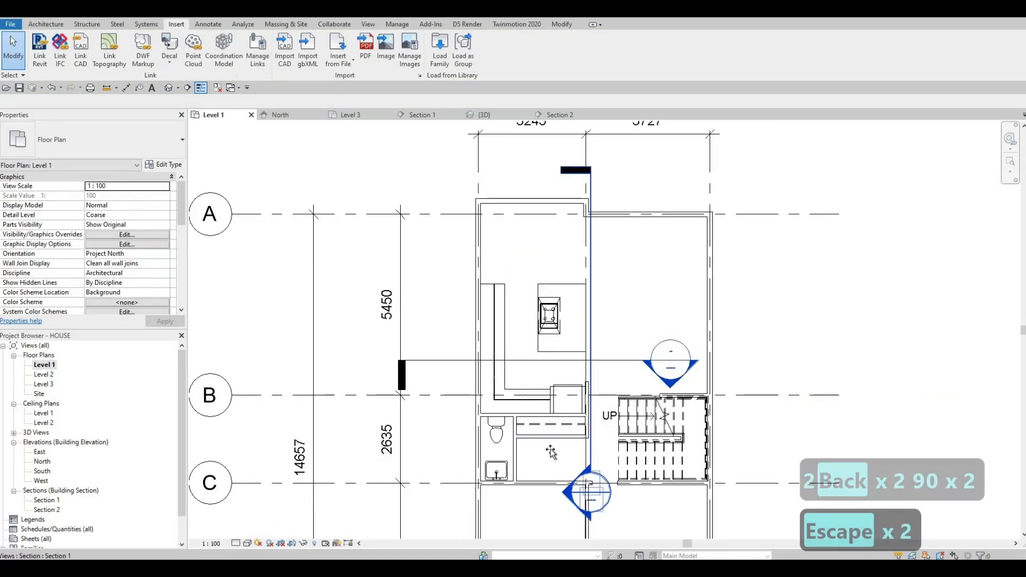
pyautogui.moveTo(561, 488); pyautogui.dragTo(500, 486)
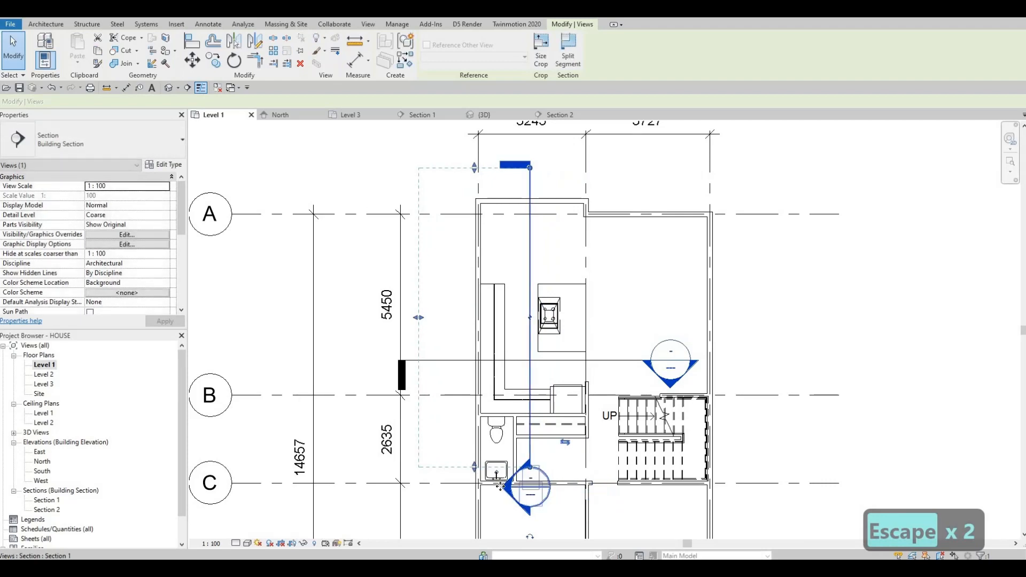
pyautogui.press('Escape')
pyautogui.press('Escape')
pyautogui.doubleClick(523, 488)
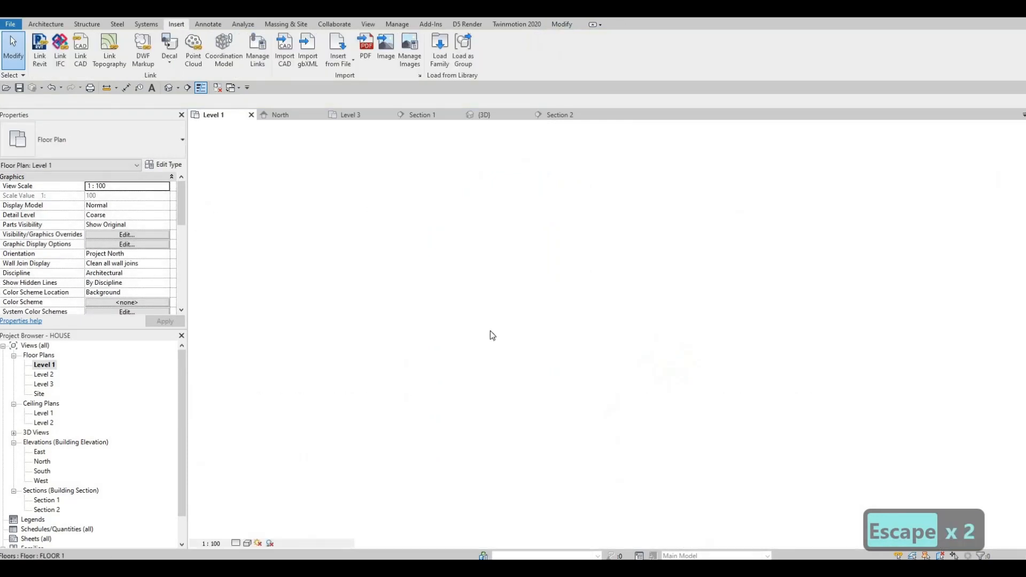
# - Select the sink in the section and set its Elevation from Level back to 0
pyautogui.click(486, 336)
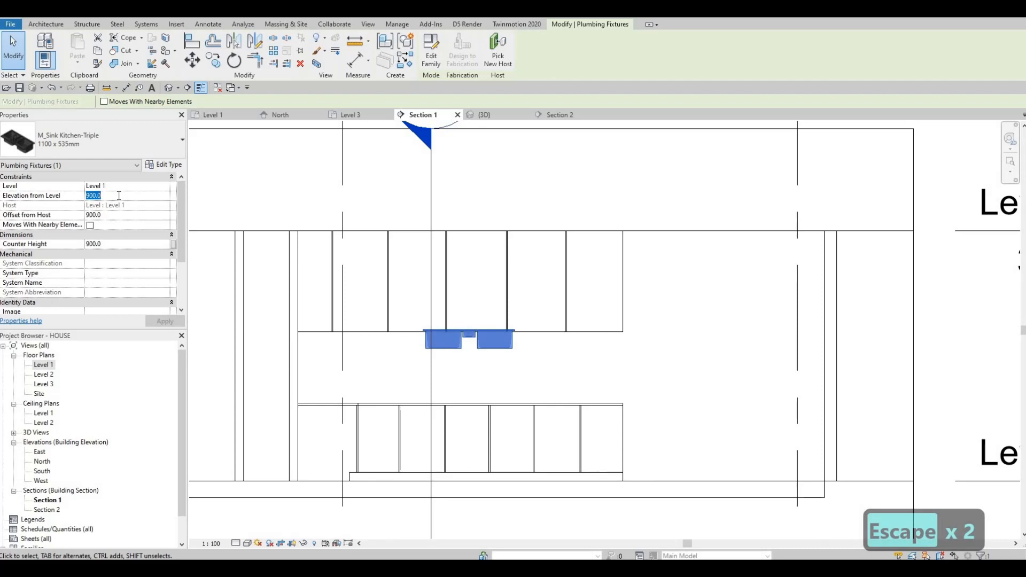
pyautogui.write('0')
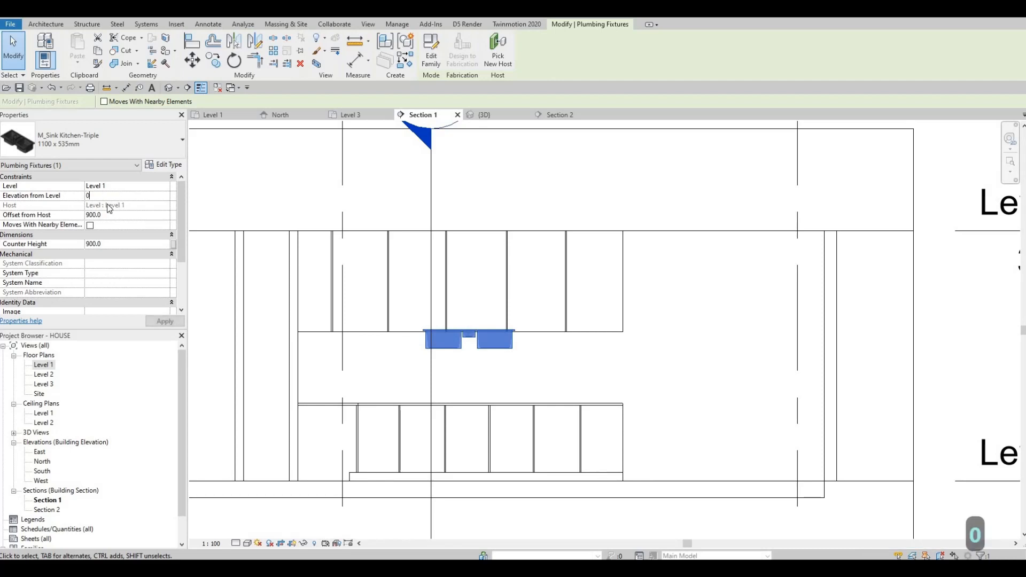
pyautogui.press('Return')
pyautogui.click(160, 322)
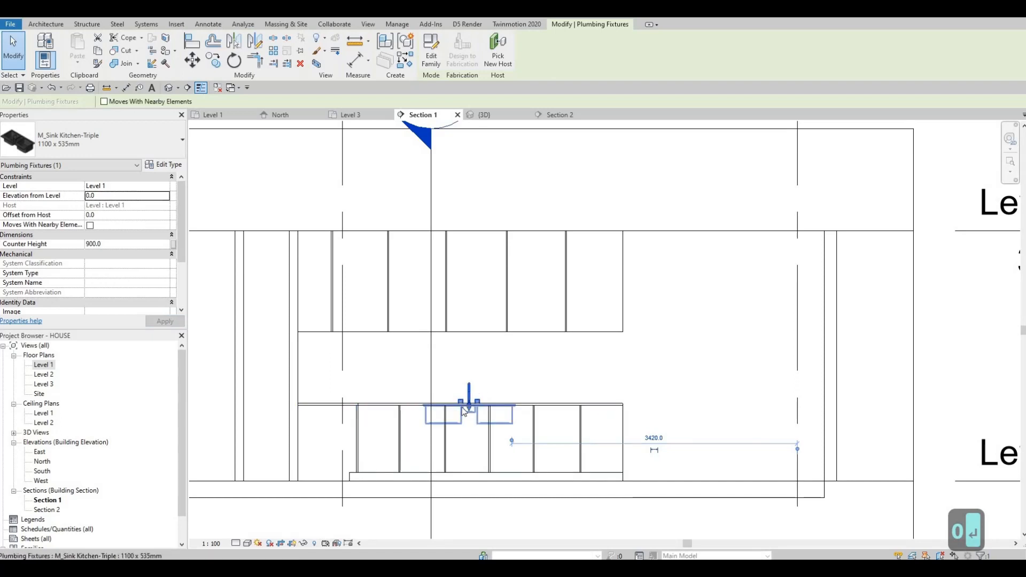
# - Set the sink's Counter Height to 920 mm
pyautogui.scroll(4, 295, 343)
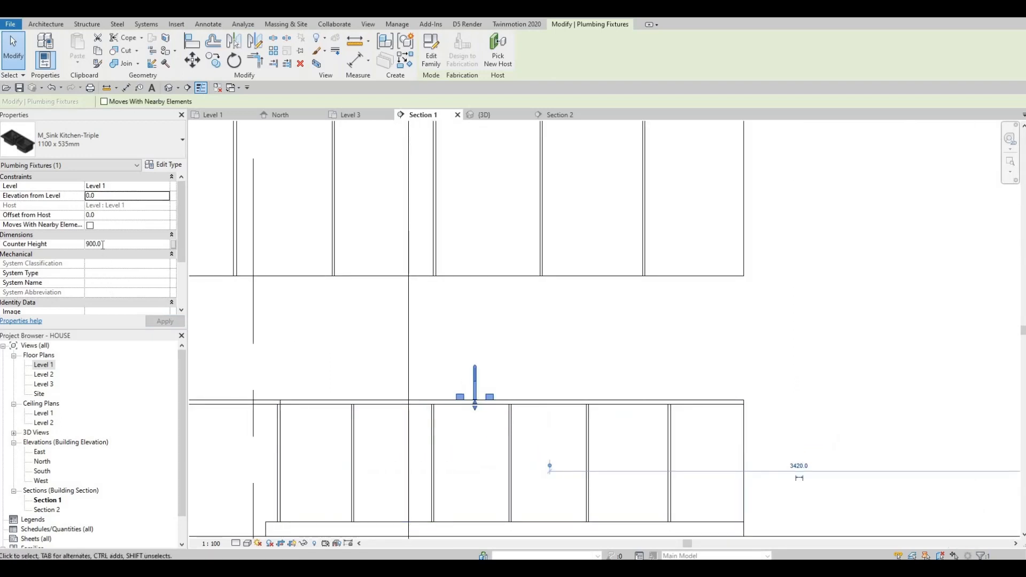
pyautogui.click(40, 245)
pyautogui.write('9')
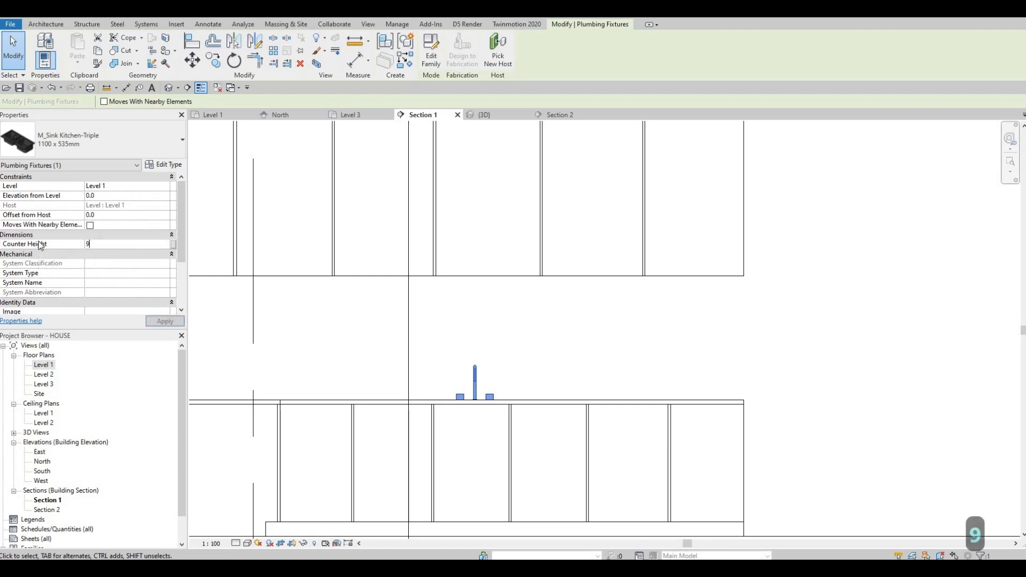
pyautogui.write('20')
pyautogui.click(163, 322)
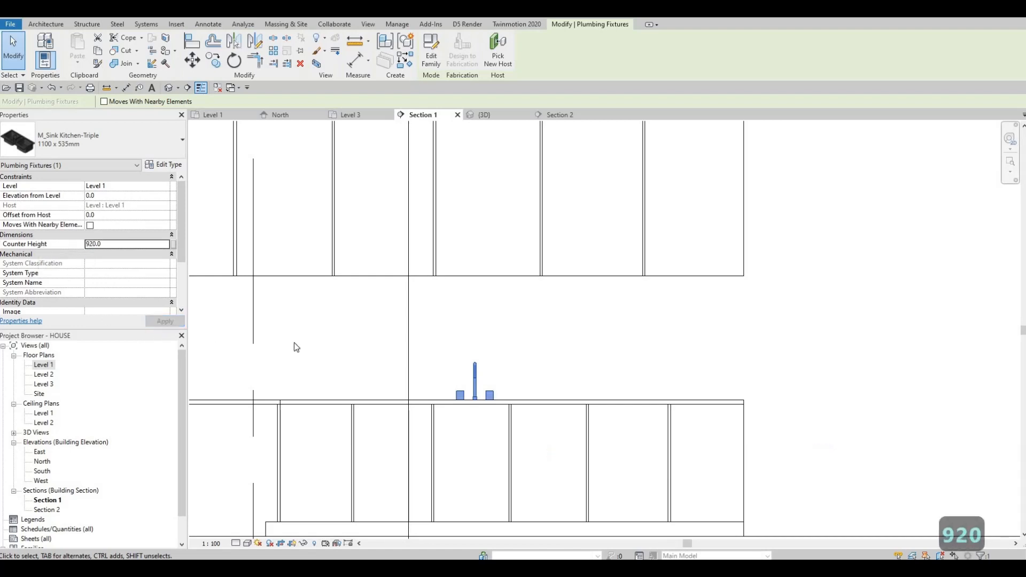
# - Set the sink's Counter Height to 950 mm
pyautogui.click(134, 241)
pyautogui.write('950')
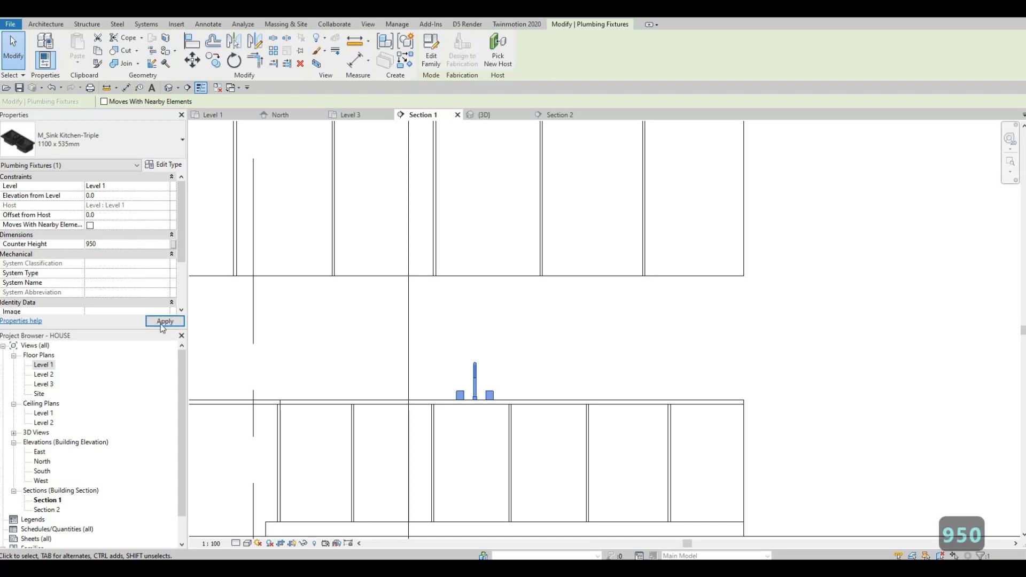
pyautogui.click(161, 324)
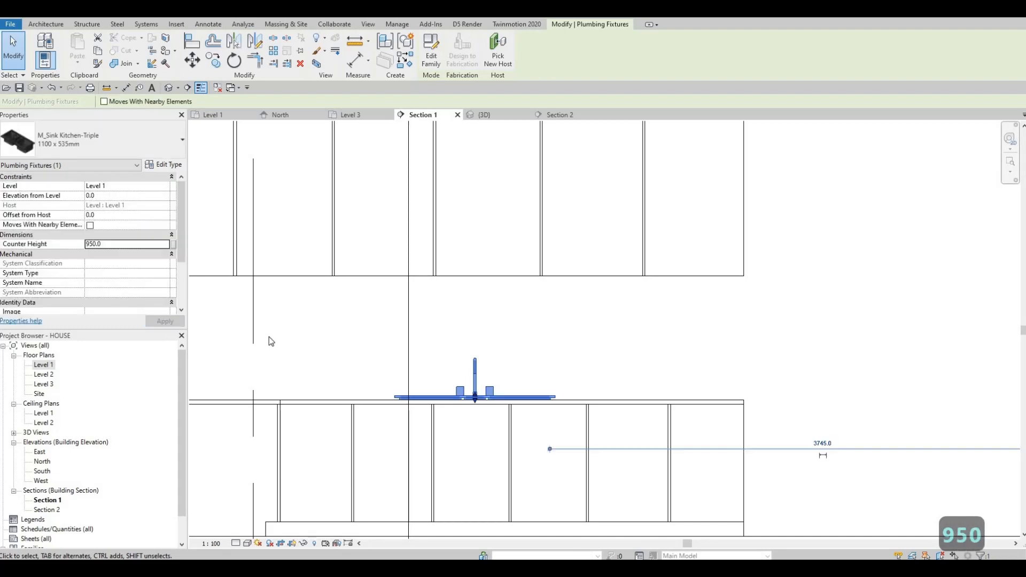
# - Set the sink's Counter Height to 930 mm
pyautogui.click(107, 245)
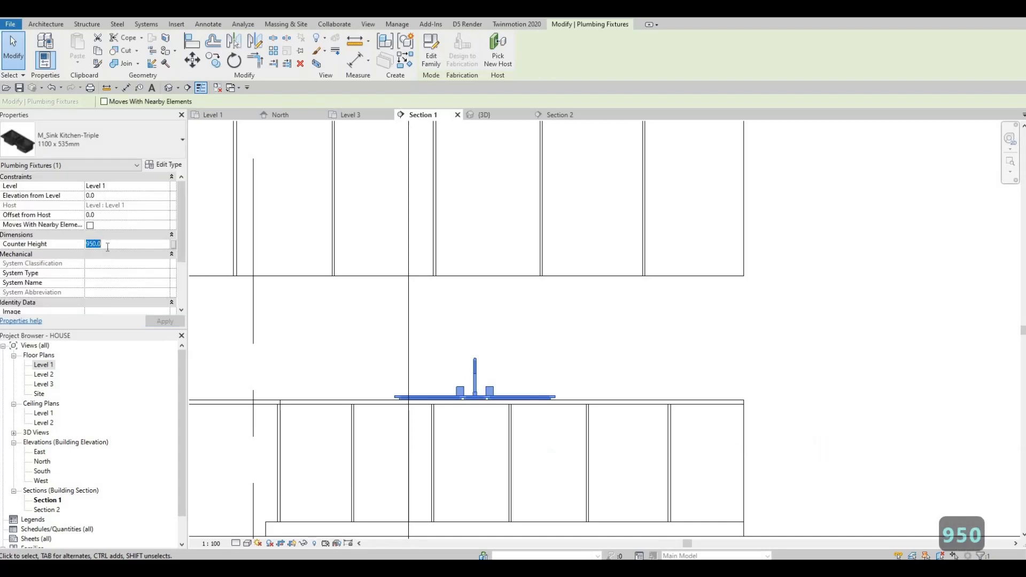
pyautogui.write('930')
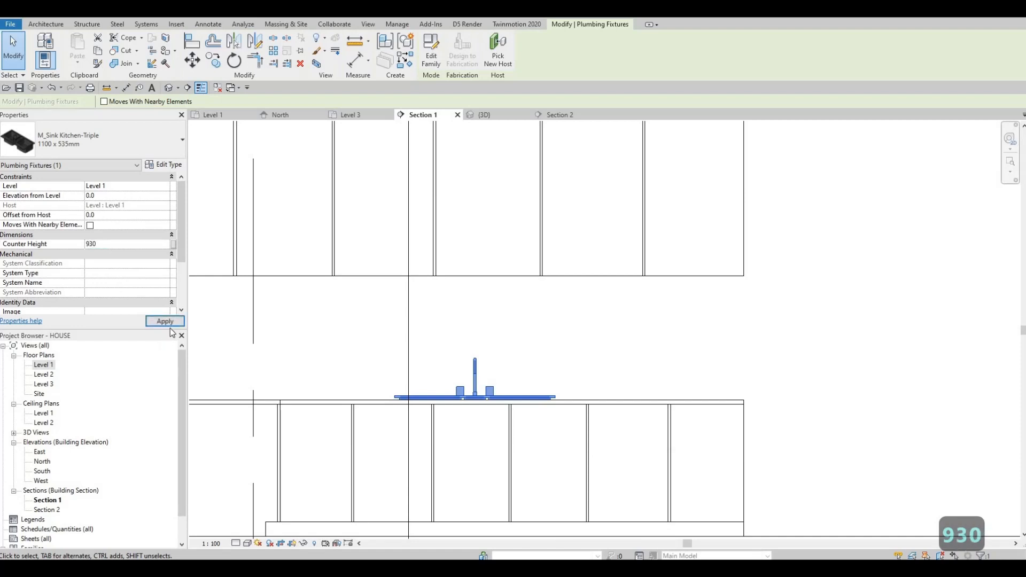
pyautogui.click(168, 324)
pyautogui.scroll(5, 369, 399)
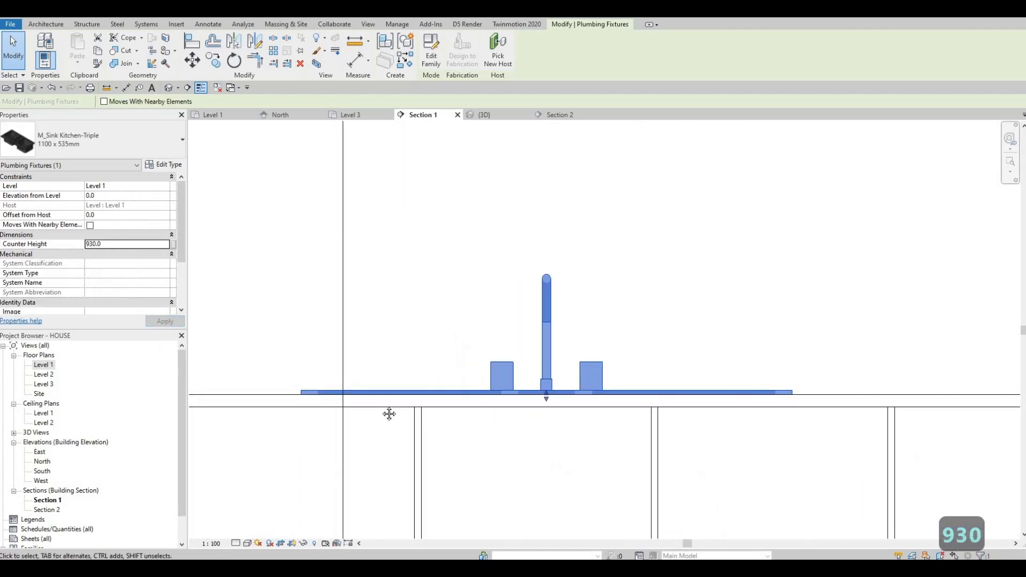
# - Switch to the 3D view, select the countertop and start editing it in place
pyautogui.press('Escape')
pyautogui.press('Escape')
pyautogui.scroll(-3, 459, 421)
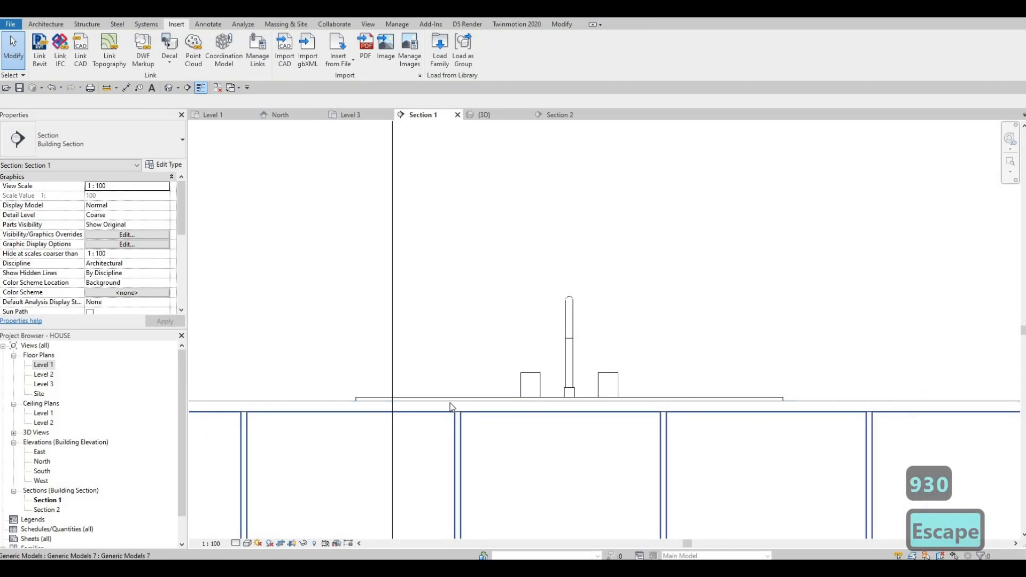
pyautogui.scroll(4, 522, 405)
pyautogui.scroll(-2, 535, 379)
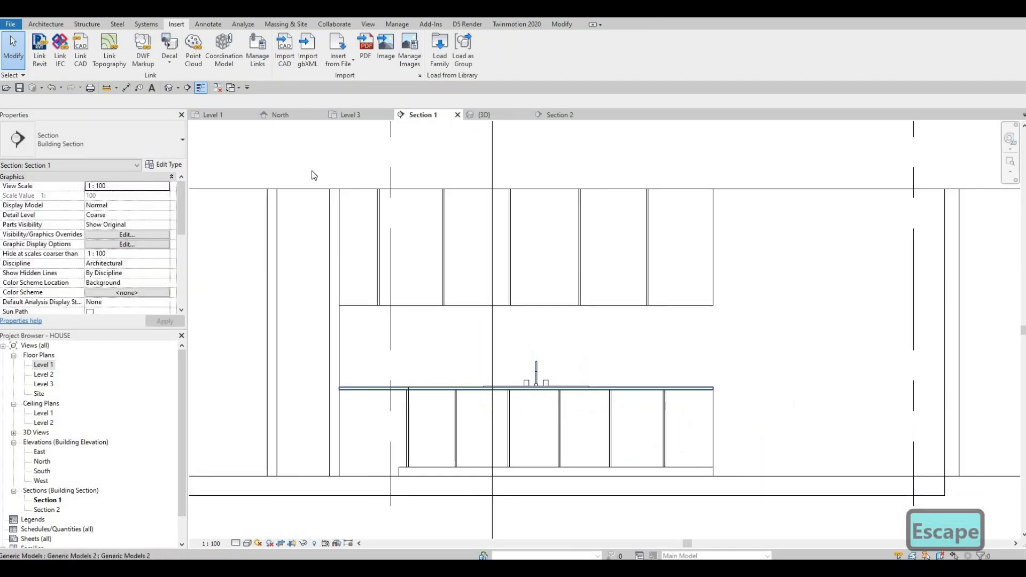
pyautogui.click(152, 88)
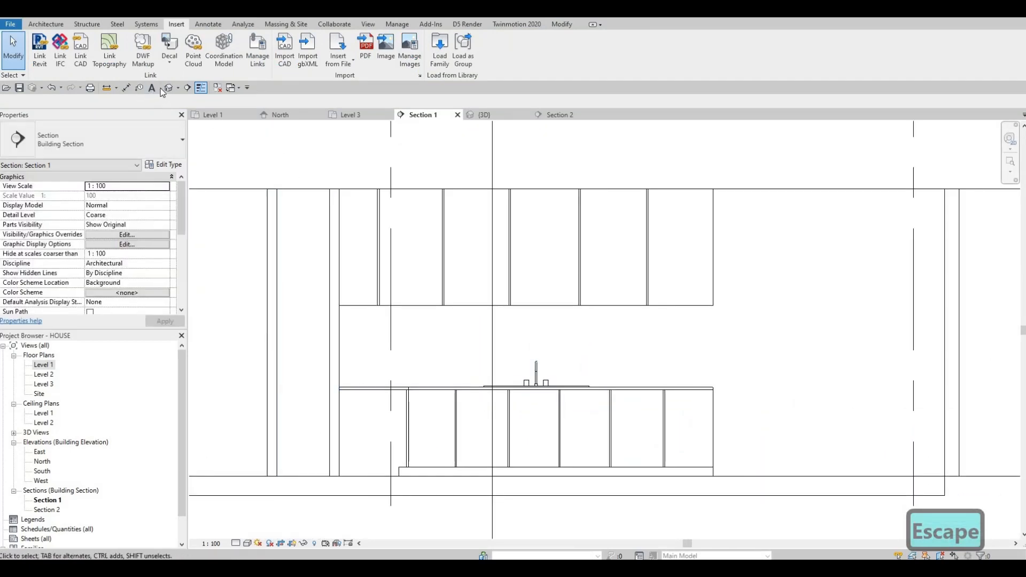
pyautogui.keyDown('shift'); pyautogui.moveTo(305, 387); pyautogui.dragTo(450, 356, button='middle'); pyautogui.keyUp('shift')
pyautogui.click(450, 353)
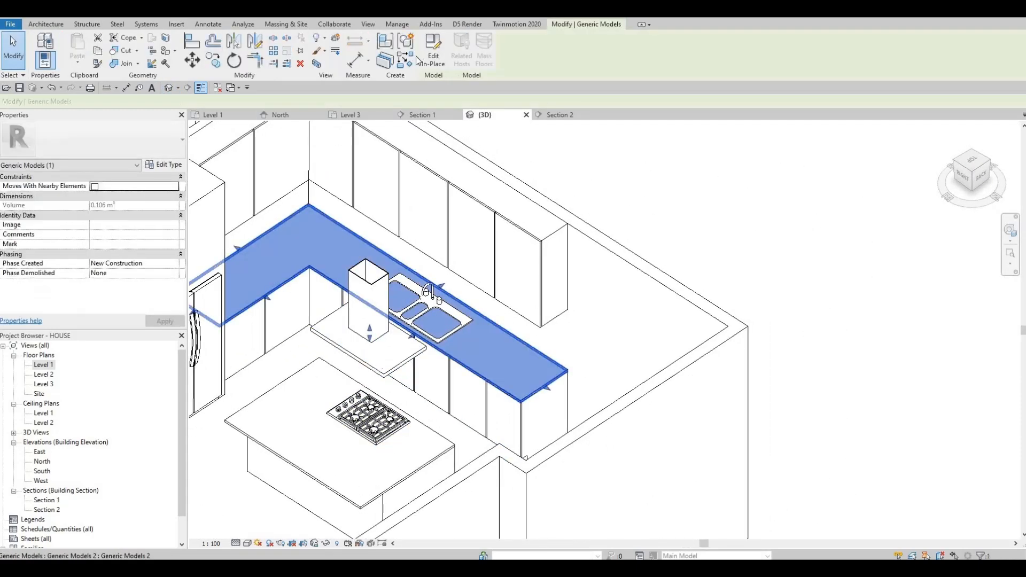
pyautogui.click(427, 57)
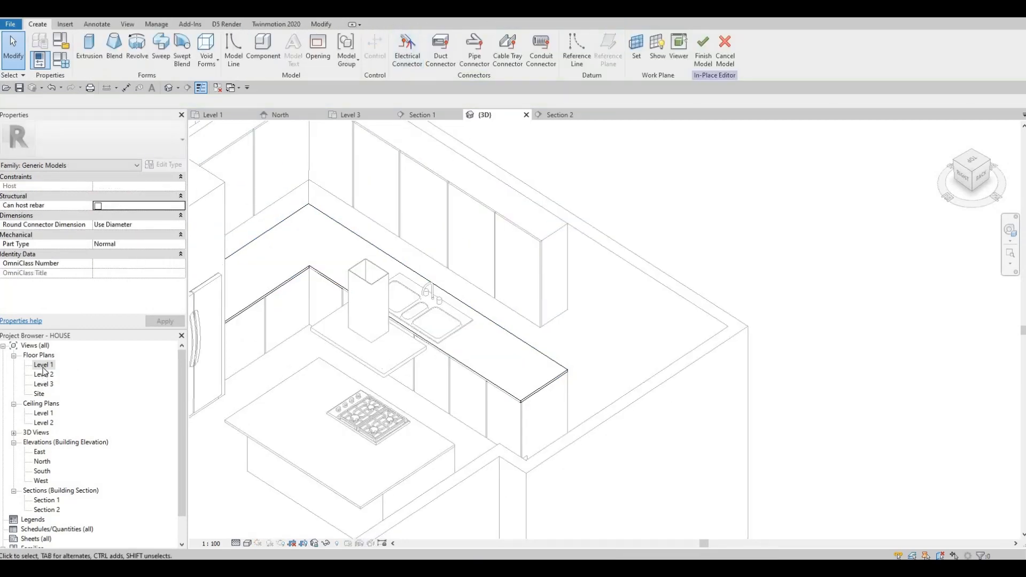
# - Open the Level 1 floor plan around the kitchen and change the view's detail level
pyautogui.doubleClick(43, 365)
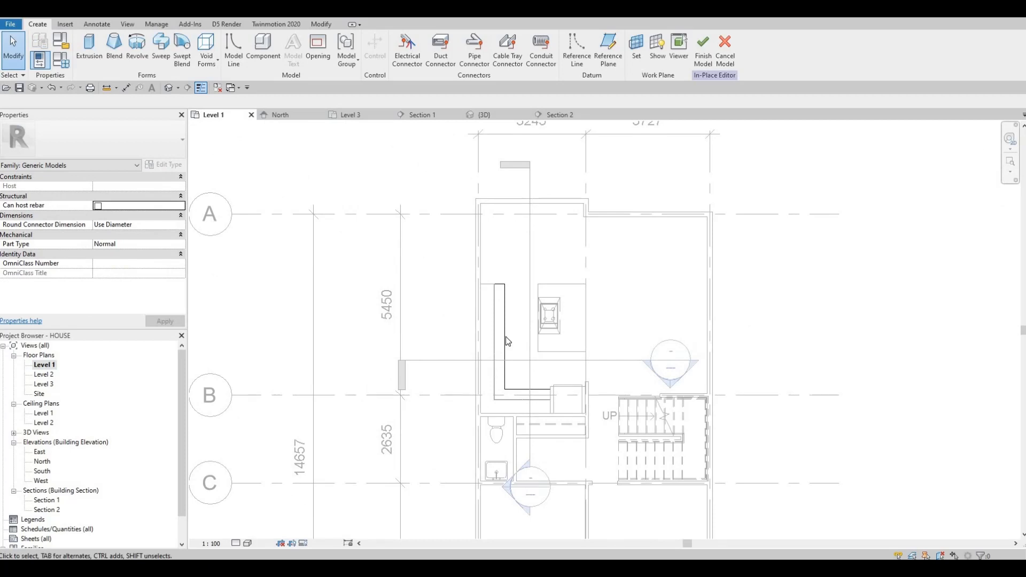
pyautogui.scroll(4, 470, 342)
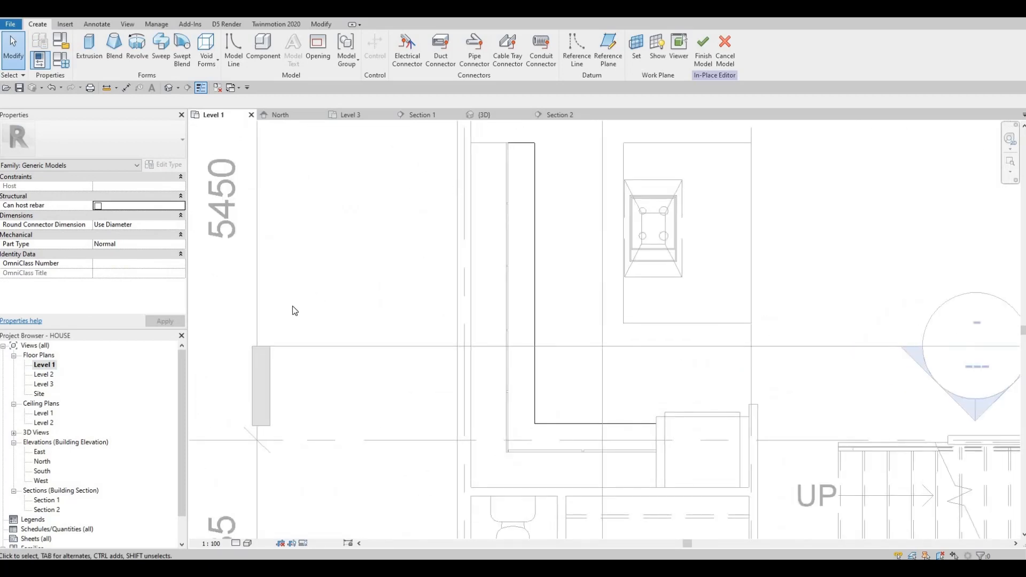
pyautogui.scroll(-1, 314, 337)
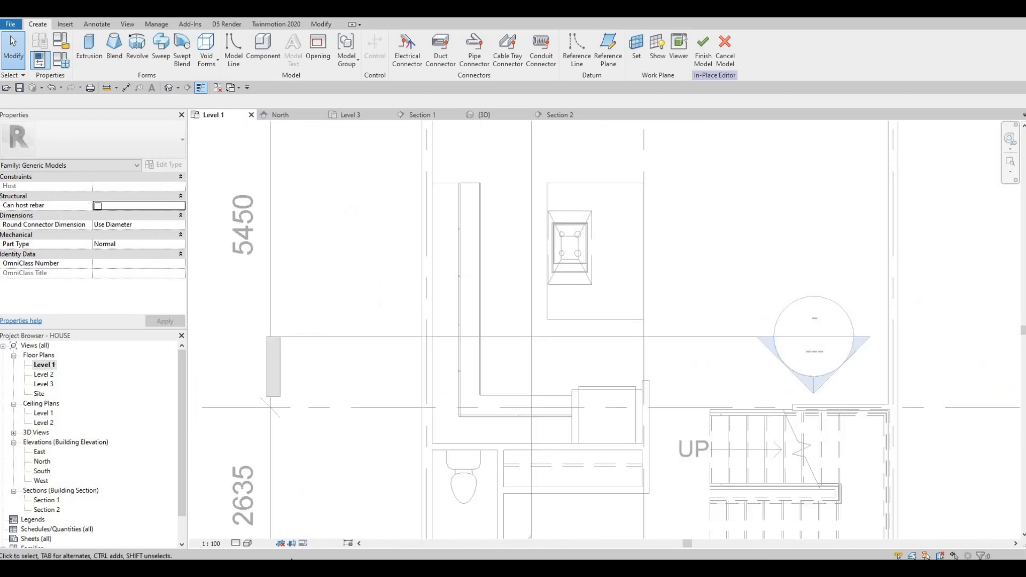
pyautogui.click(239, 544)
pyautogui.click(250, 532)
# - Set the model display transparency to 40 in the view's Graphic Display Options
pyautogui.click(248, 543)
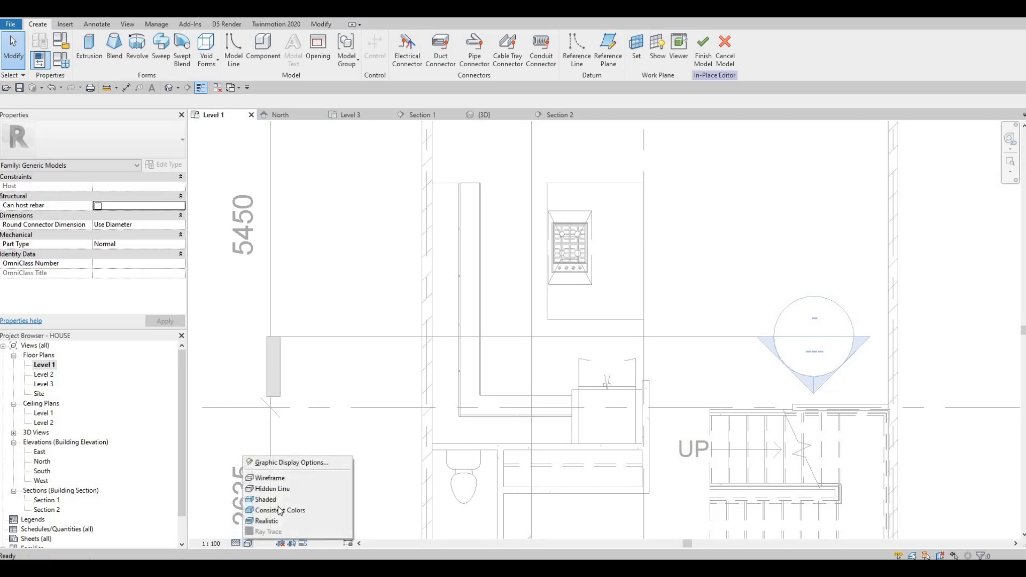
pyautogui.click(293, 463)
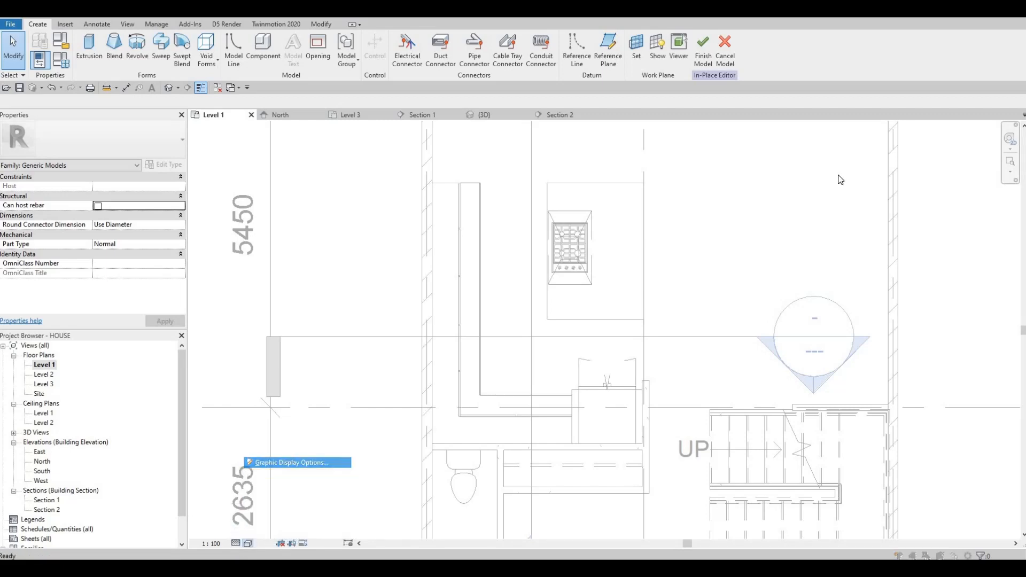
pyautogui.click(892, 101)
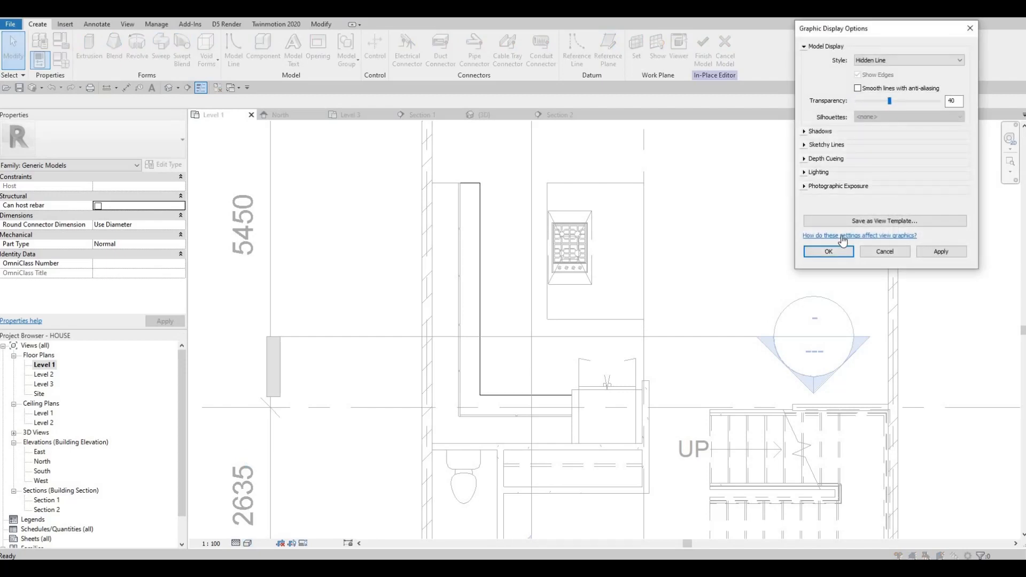
pyautogui.click(829, 252)
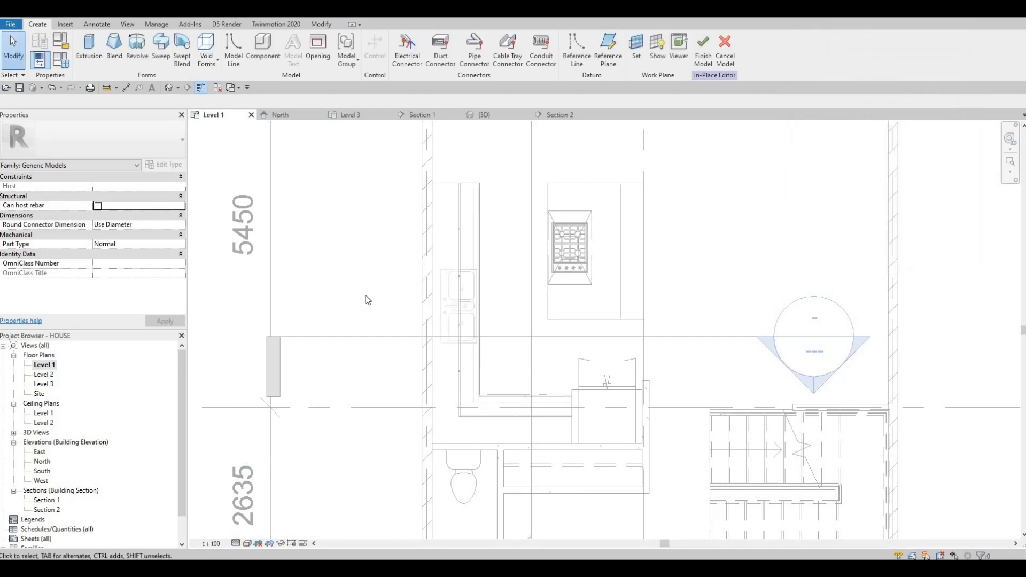
# - Set the model display transparency to 80 in the view's Graphic Display Options
pyautogui.scroll(5, 368, 300)
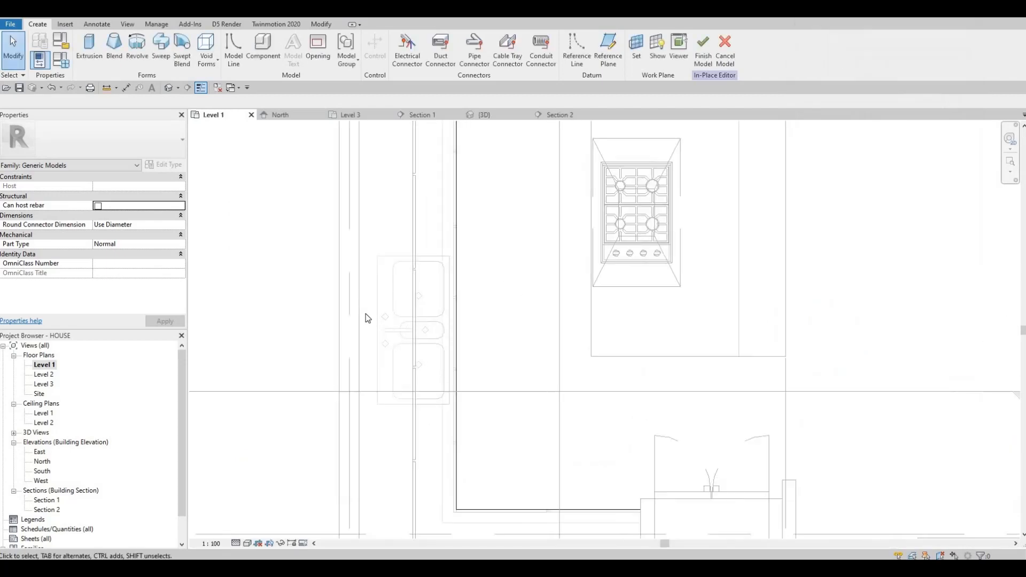
pyautogui.click(248, 543)
pyautogui.click(291, 463)
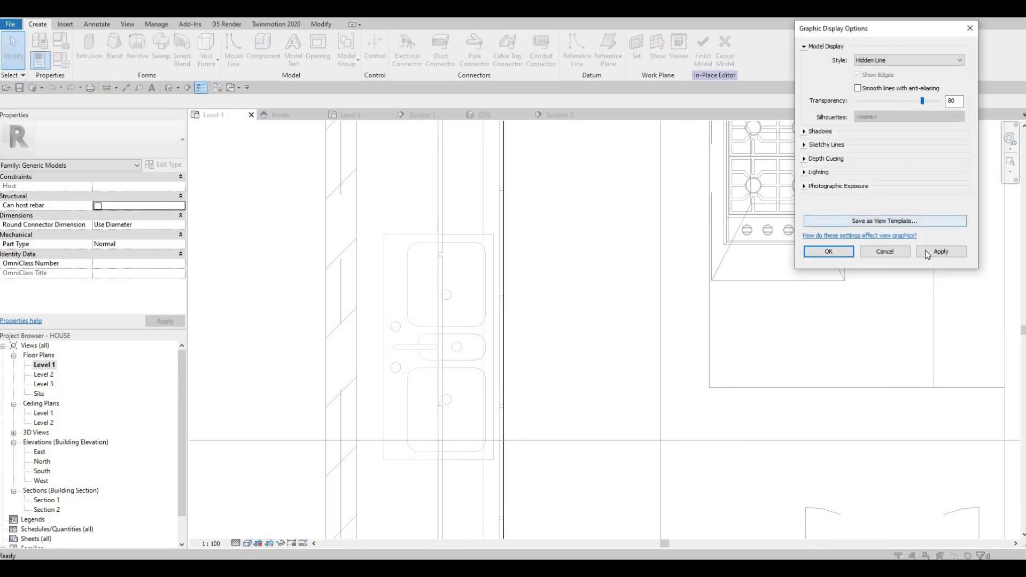
pyautogui.click(837, 256)
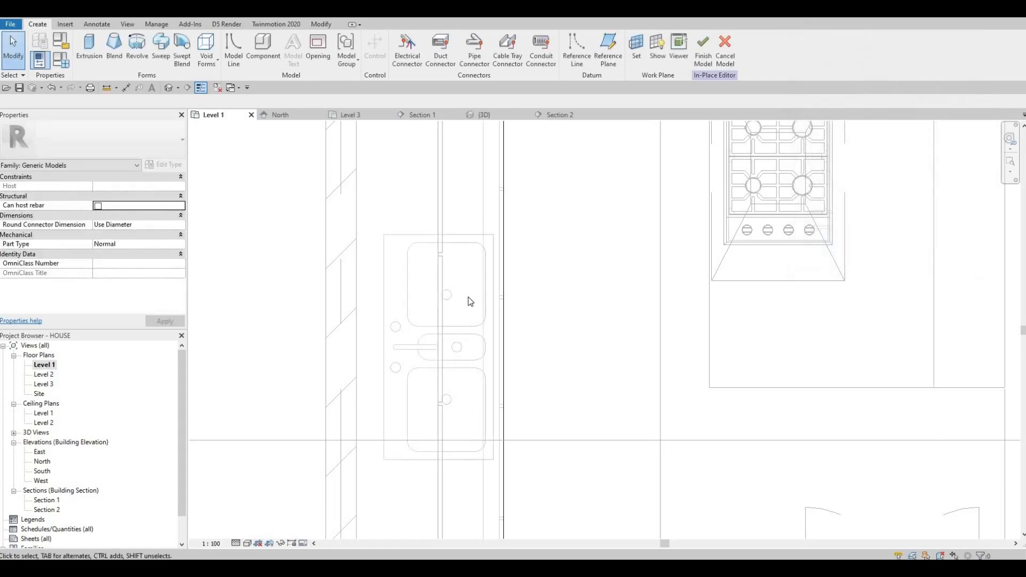
# - Create a rectangular void extrusion covering the triple sink in the Level 1 plan
pyautogui.click(207, 52)
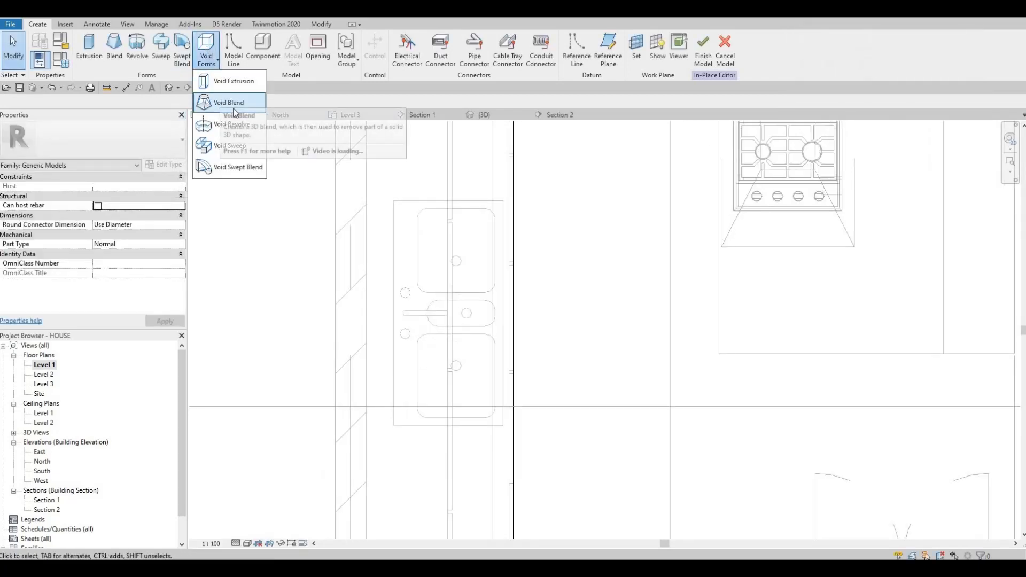
pyautogui.click(234, 82)
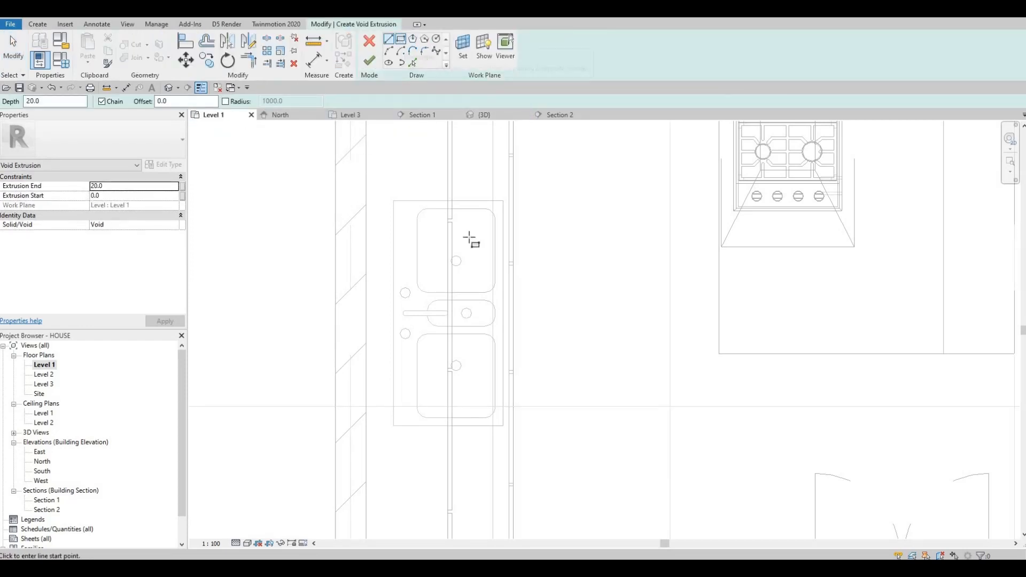
pyautogui.press('r')
pyautogui.press('c')
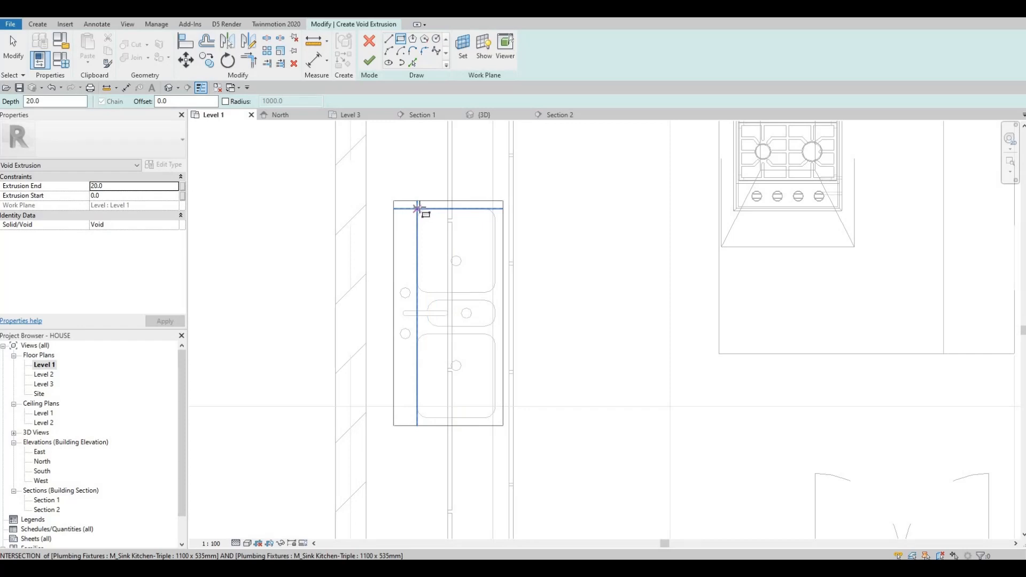
pyautogui.scroll(3, 419, 208)
pyautogui.click(442, 208)
pyautogui.moveTo(559, 516); pyautogui.dragTo(533, 425, button='middle')
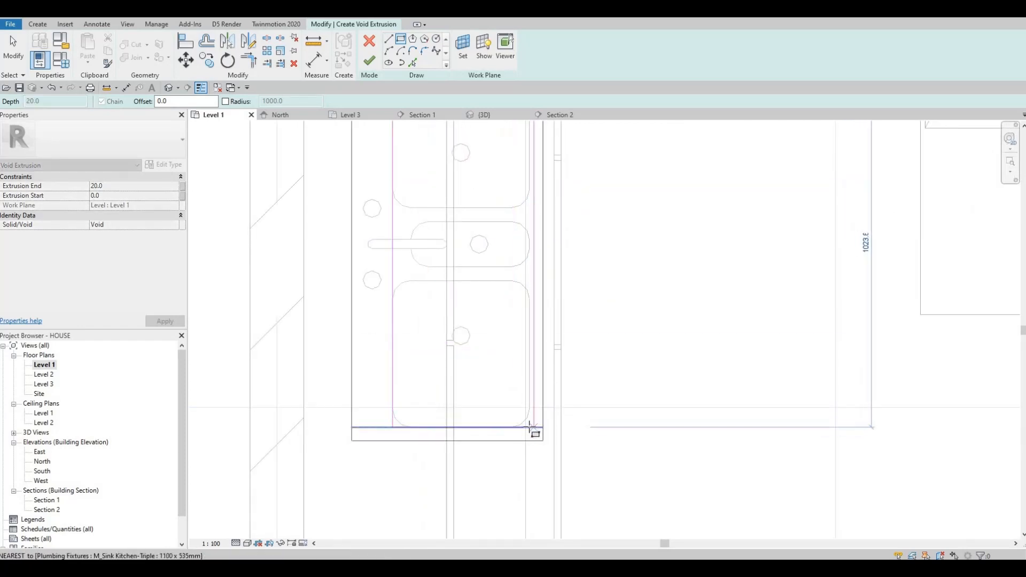
pyautogui.click(529, 427)
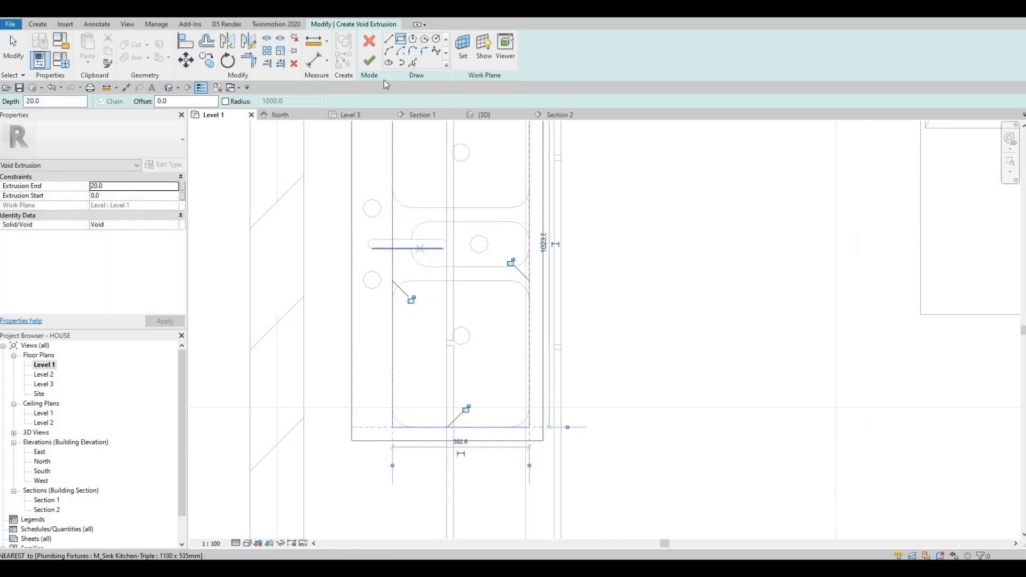
pyautogui.click(369, 61)
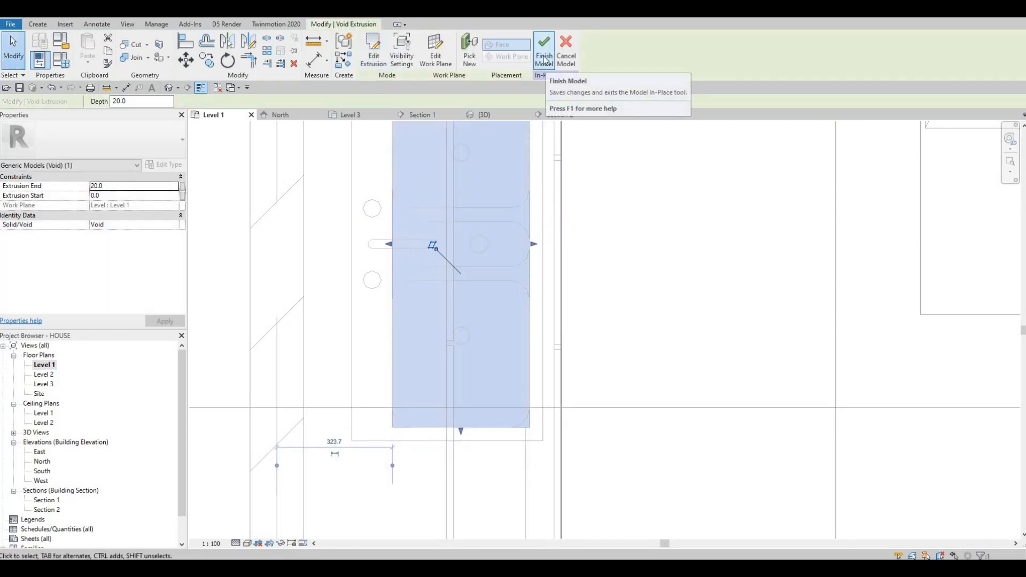
# - Set the void extrusion's end to 50 and try to finish the in-place model
pyautogui.click(544, 51)
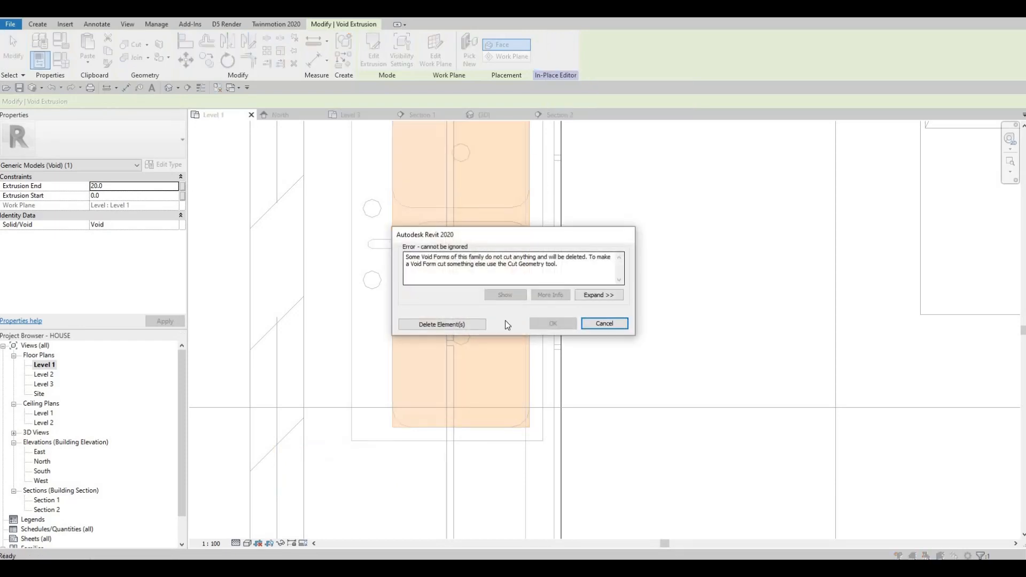
pyautogui.click(442, 325)
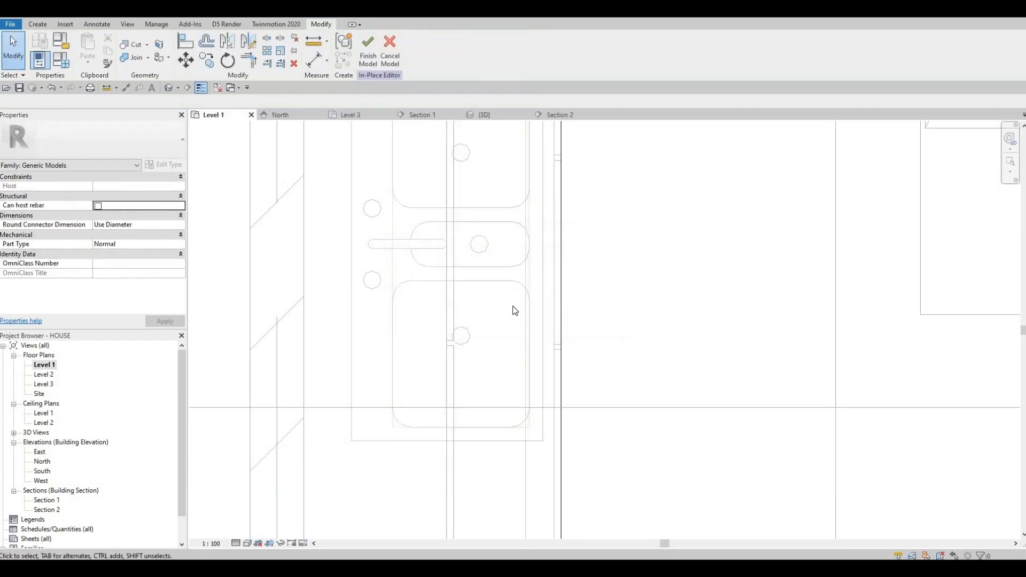
pyautogui.click(529, 307)
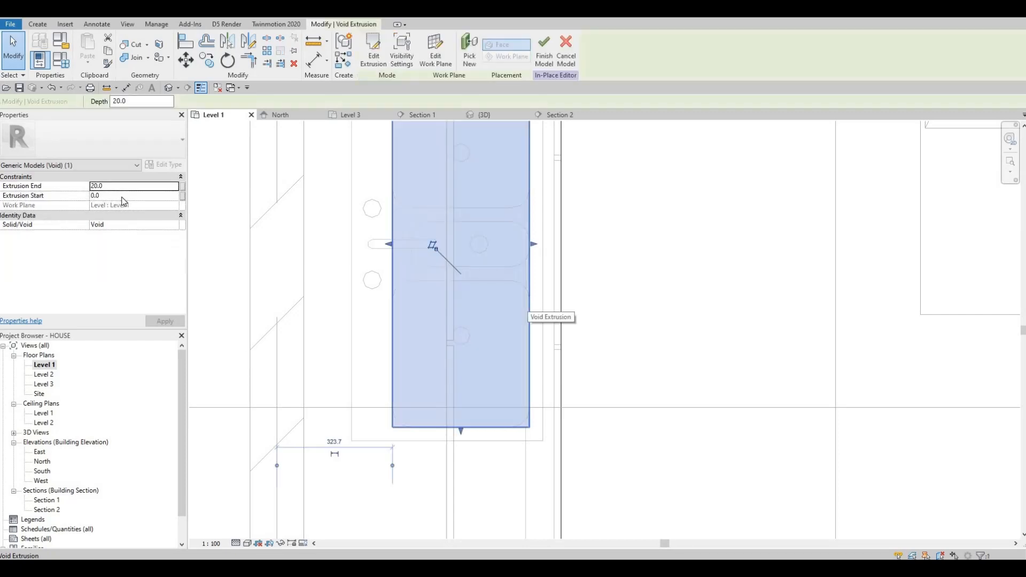
pyautogui.click(122, 191)
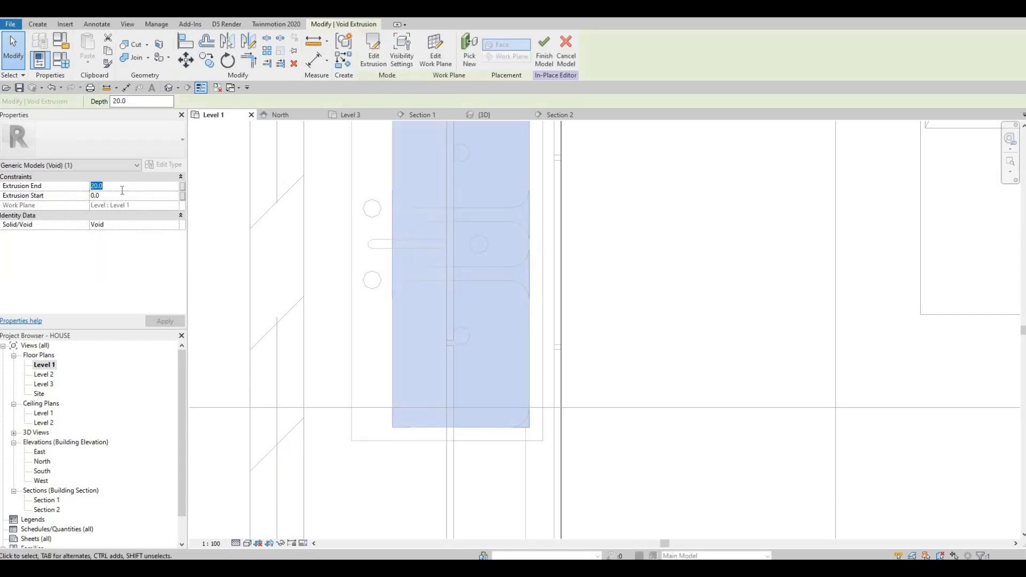
pyautogui.write('50')
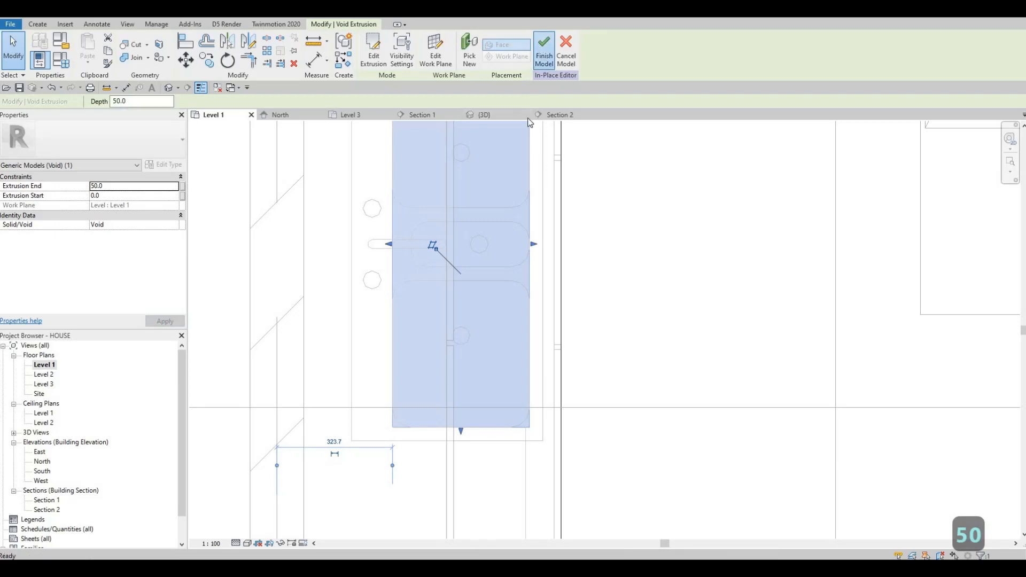
pyautogui.click(545, 50)
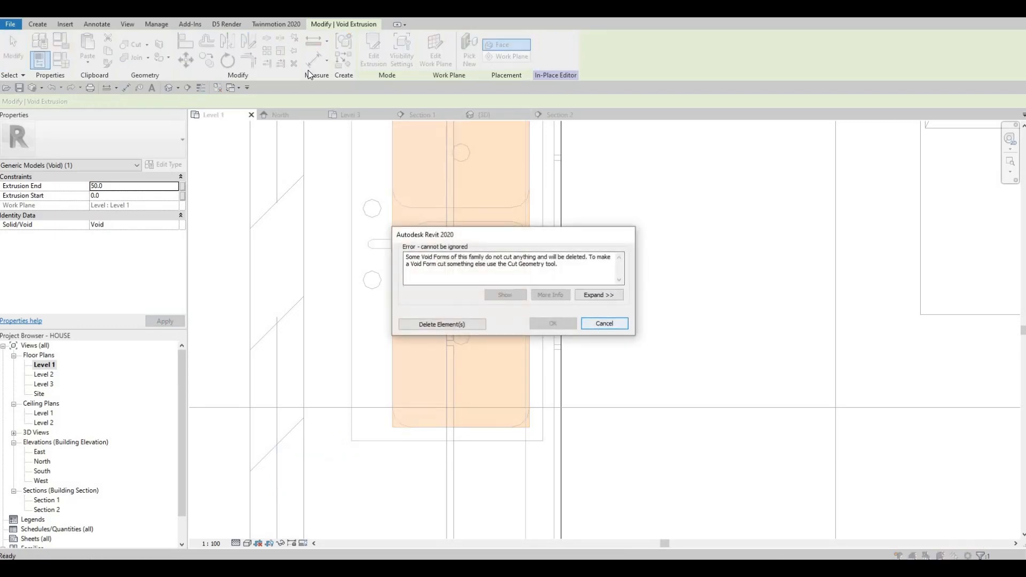
pyautogui.press('Escape')
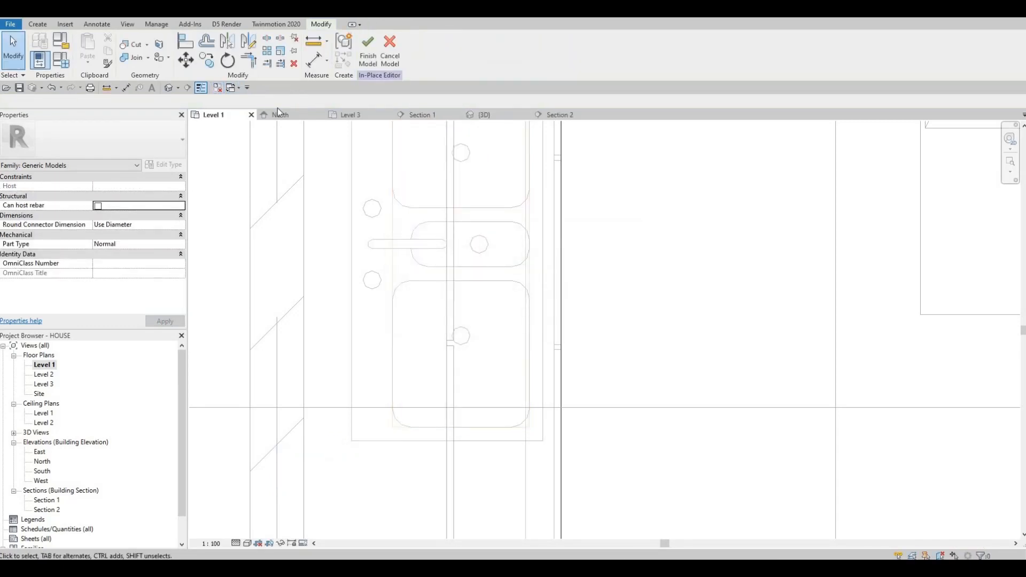
# - In the 3D view, inspect the countertop around the sink, then finish the in-place model, deleting the unused void
pyautogui.click(481, 114)
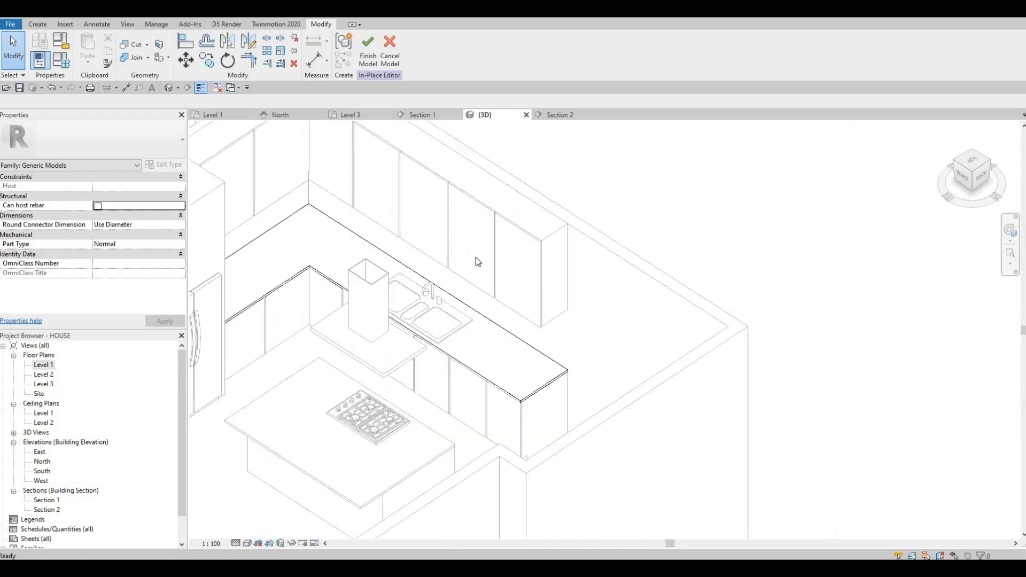
pyautogui.keyDown('shift'); pyautogui.moveTo(447, 344); pyautogui.dragTo(428, 348, button='middle'); pyautogui.keyUp('shift')
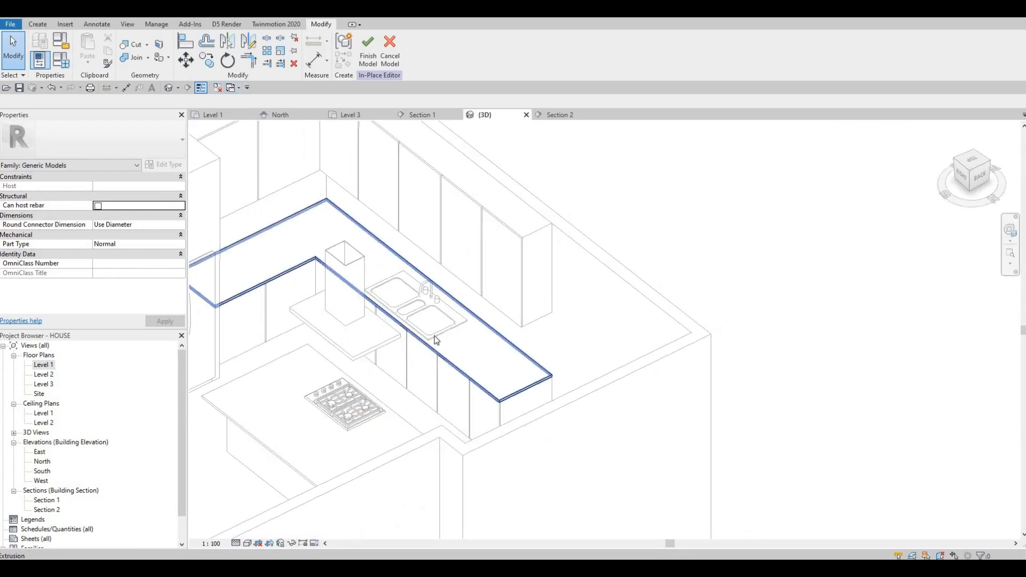
pyautogui.scroll(4, 436, 340)
pyautogui.press('Tab')
pyautogui.press('Tab')
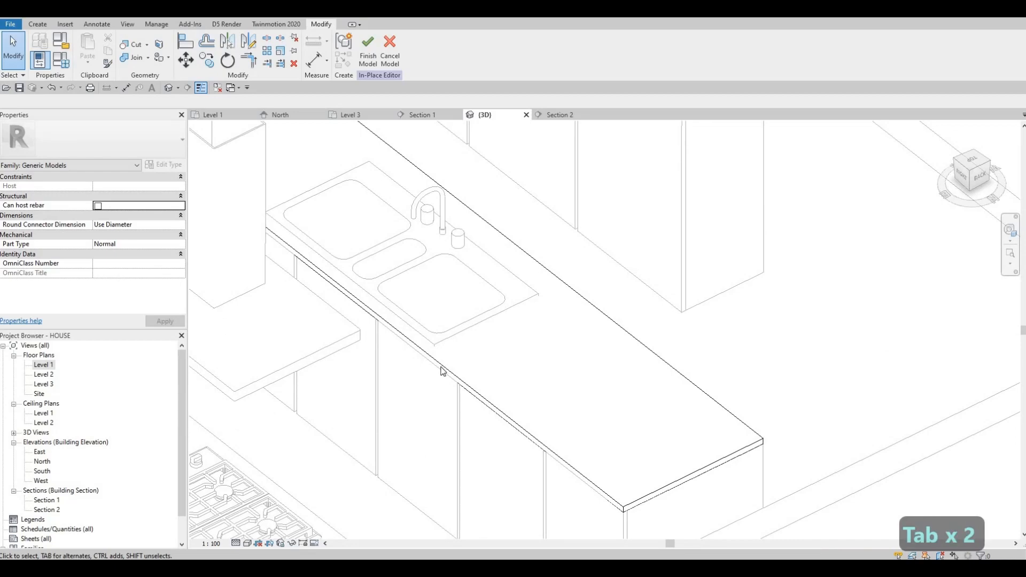
pyautogui.click(444, 371)
pyautogui.press('Escape')
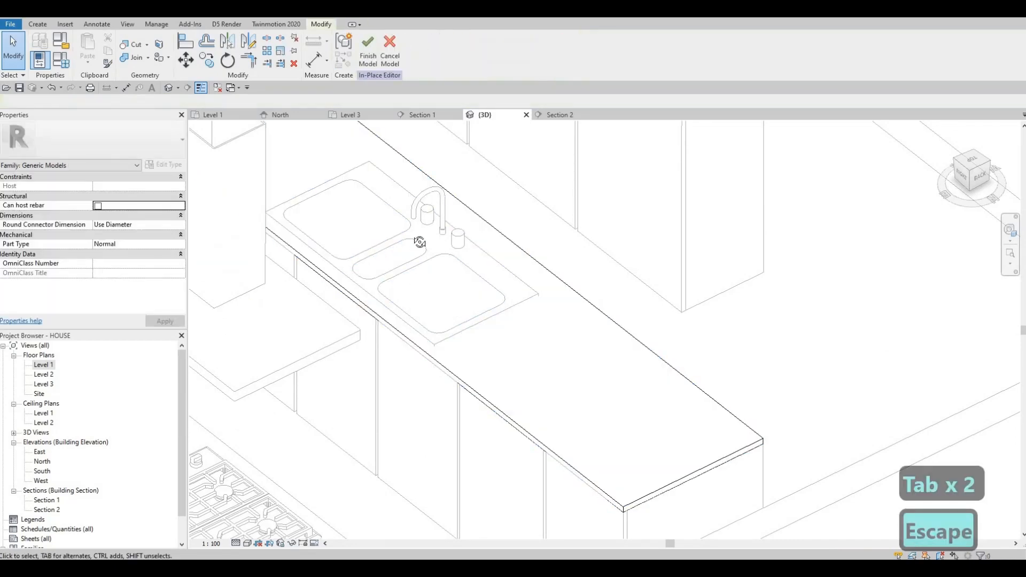
pyautogui.keyDown('shift'); pyautogui.moveTo(420, 242); pyautogui.dragTo(484, 325, button='middle'); pyautogui.keyUp('shift')
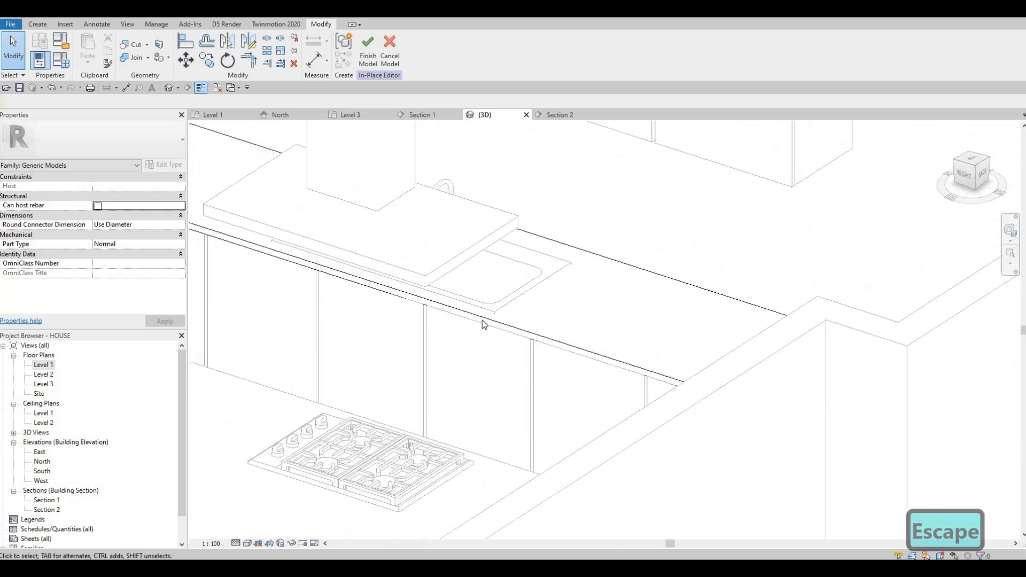
pyautogui.click(484, 324)
pyautogui.press('Escape')
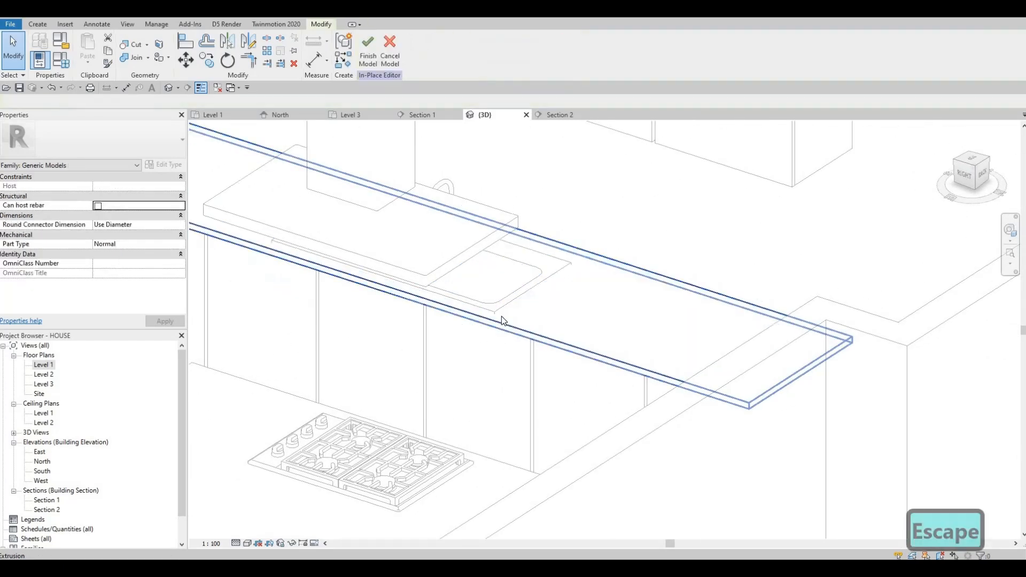
pyautogui.press('Escape')
pyautogui.press('Tab')
pyautogui.press('Tab')
pyautogui.press('Tab')
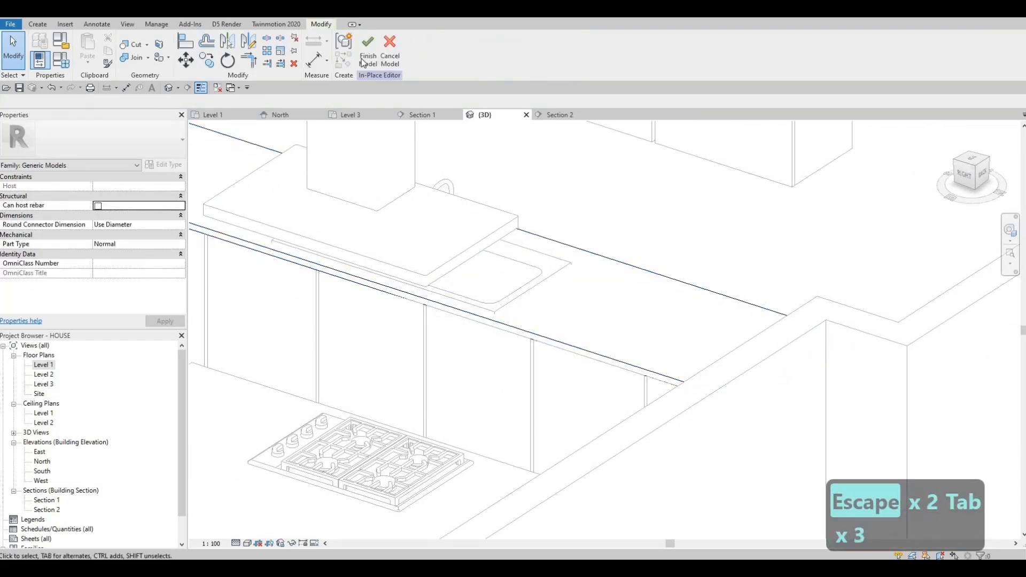
pyautogui.click(377, 52)
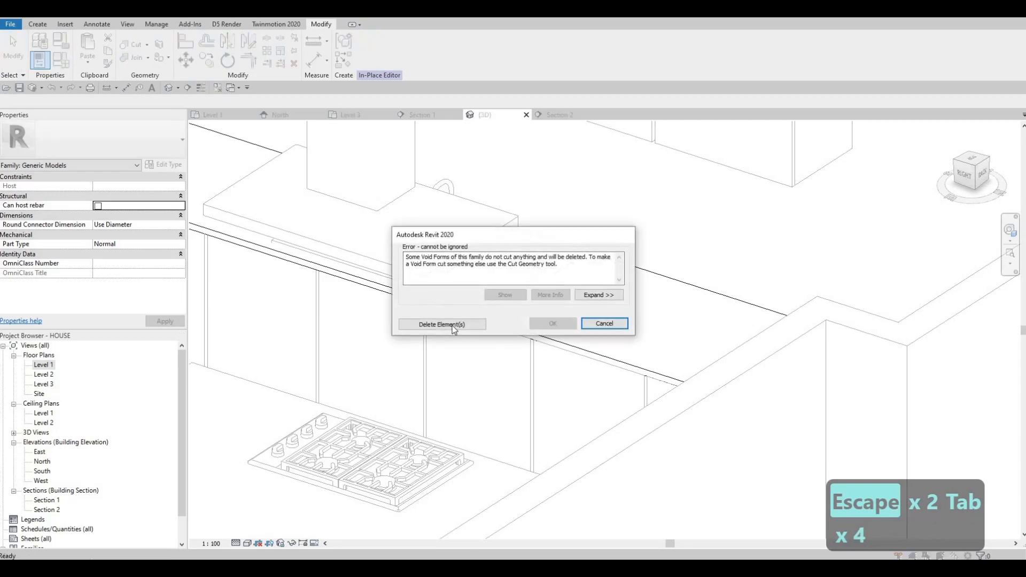
pyautogui.click(456, 326)
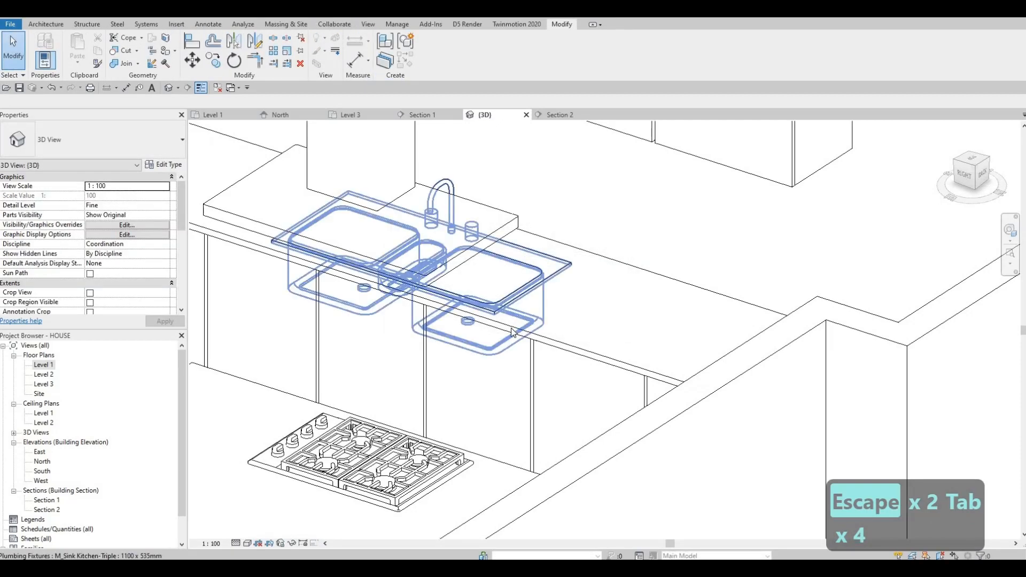
# - Select the sink-side countertop and start editing it in place again
pyautogui.click(495, 316)
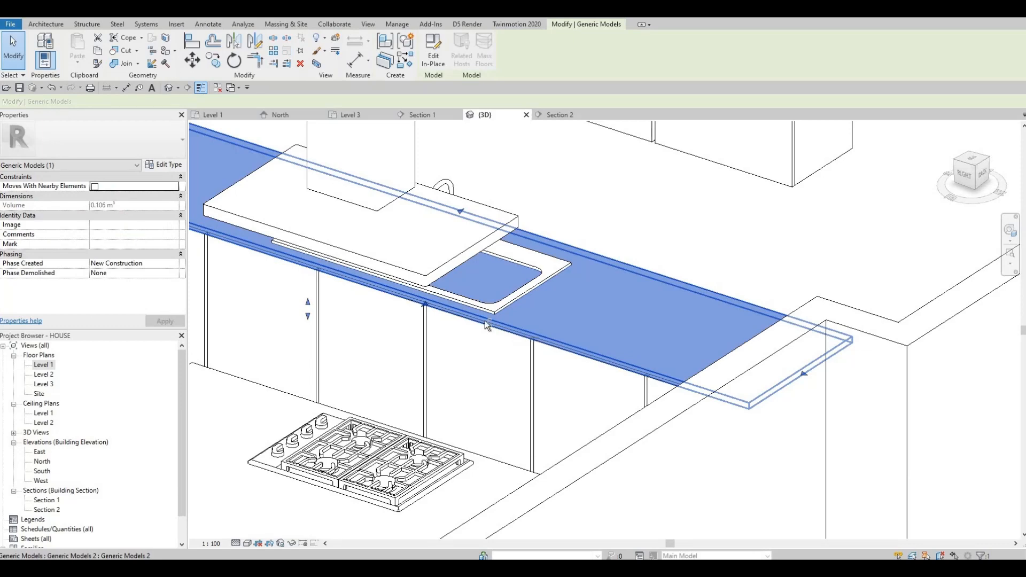
pyautogui.press('Escape')
pyautogui.moveTo(408, 380)
pyautogui.keyDown('shift'); pyautogui.mouseDown(button='middle')
pyautogui.moveTo(412, 360)
pyautogui.moveTo(395, 370)
pyautogui.mouseUp(button='middle'); pyautogui.keyUp('shift')
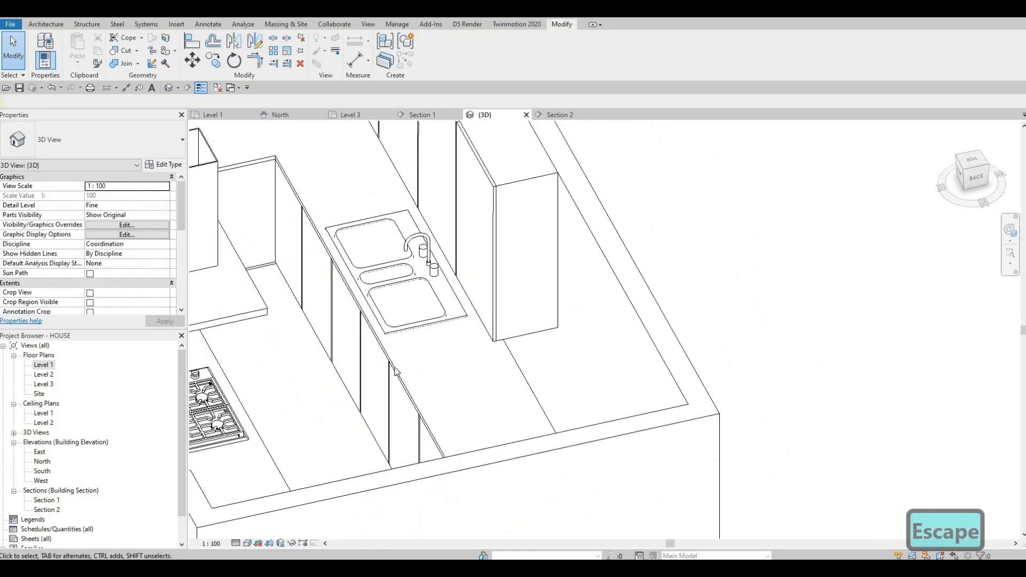
pyautogui.click(397, 343)
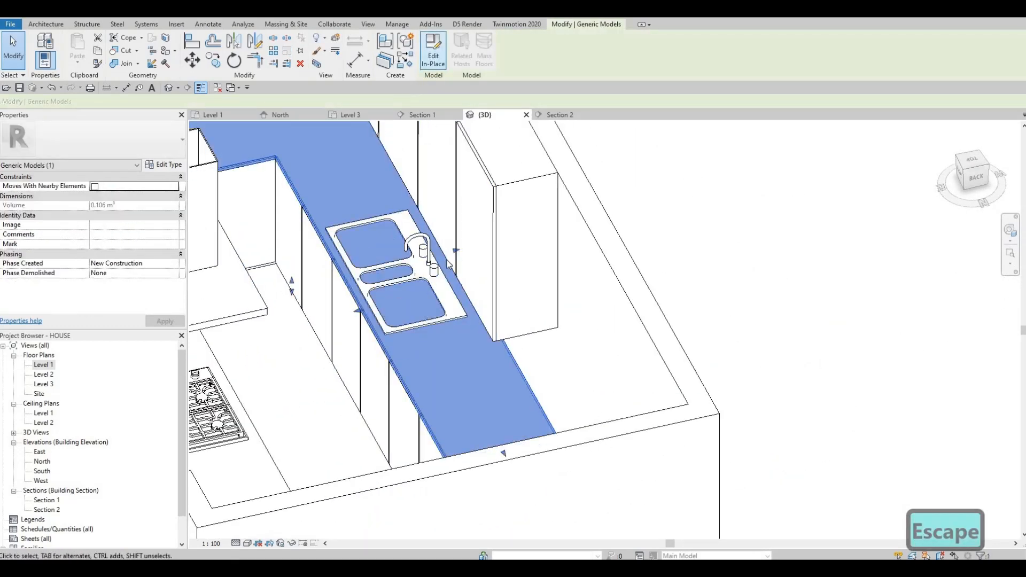
pyautogui.doubleClick(398, 341)
pyautogui.keyDown('shift'); pyautogui.moveTo(488, 206); pyautogui.dragTo(351, 105, button='middle'); pyautogui.keyUp('shift')
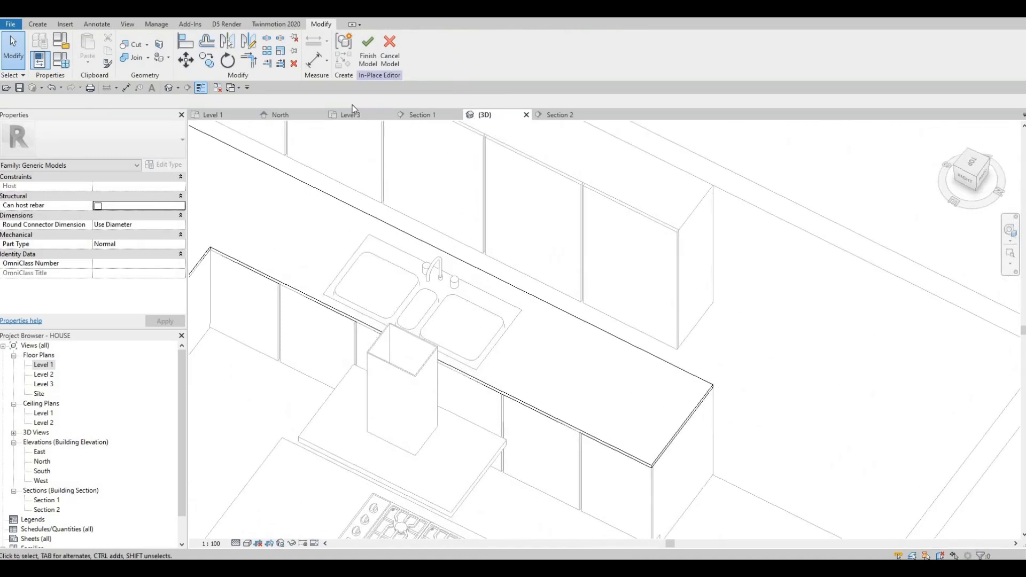
# - Start a void extrusion and set its work plane to the countertop's top face
pyautogui.click(37, 24)
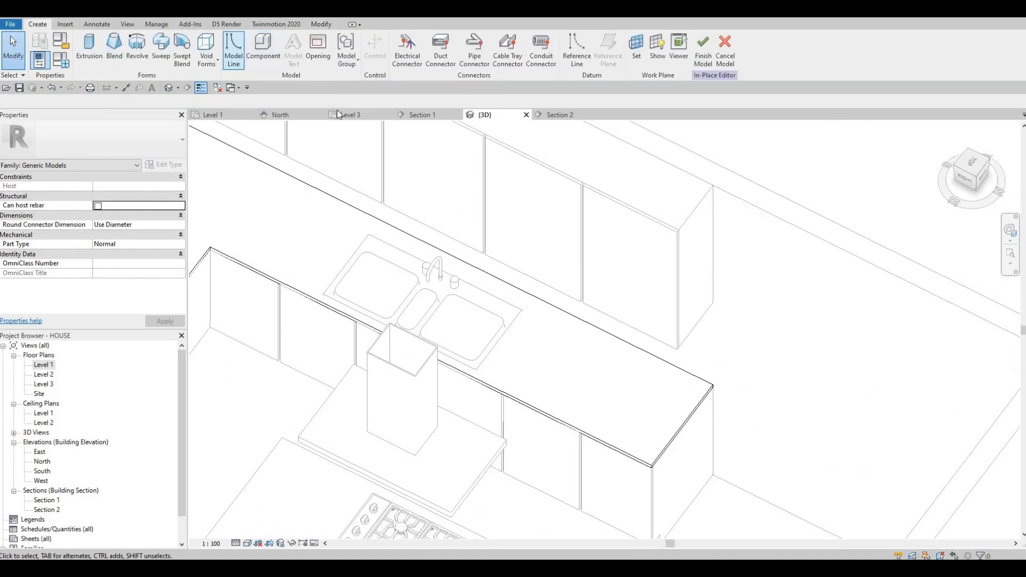
pyautogui.click(207, 55)
pyautogui.click(238, 86)
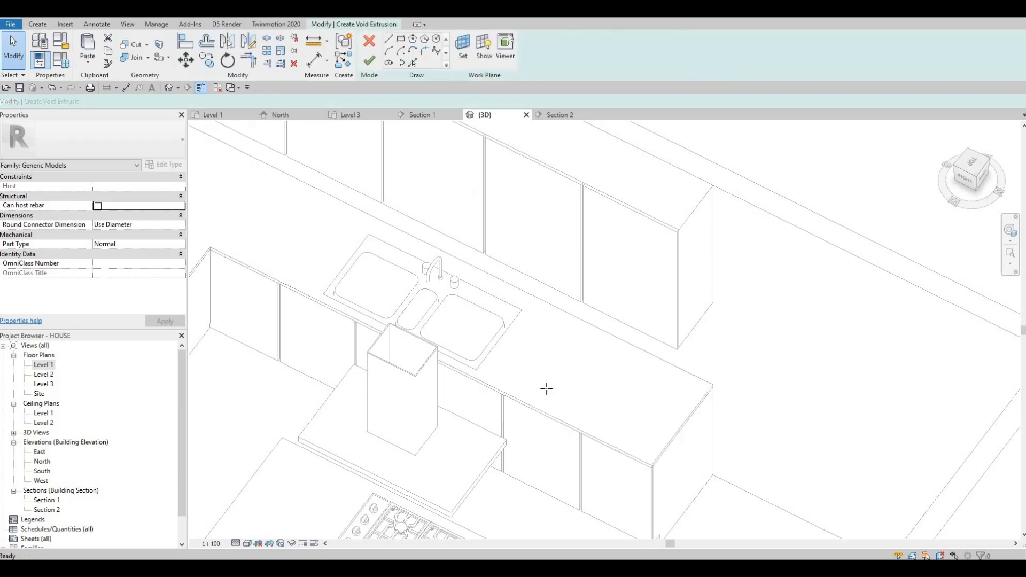
pyautogui.click(470, 55)
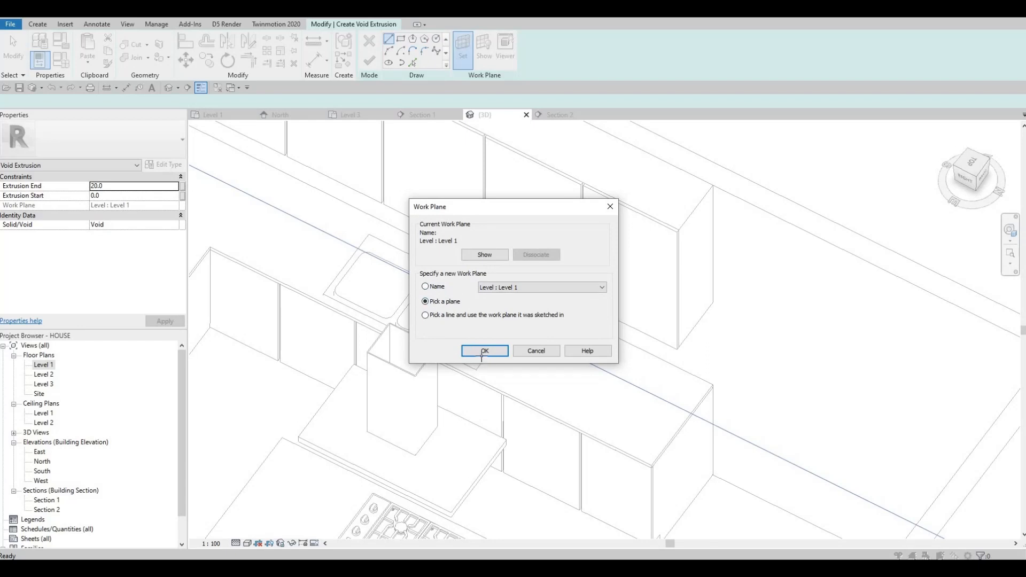
pyautogui.press('Return')
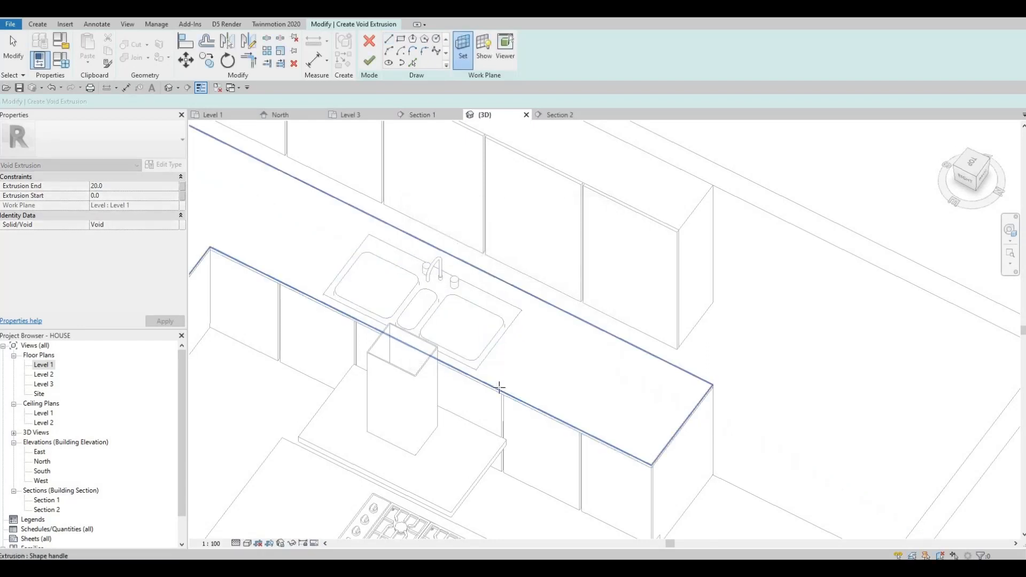
pyautogui.click(500, 384)
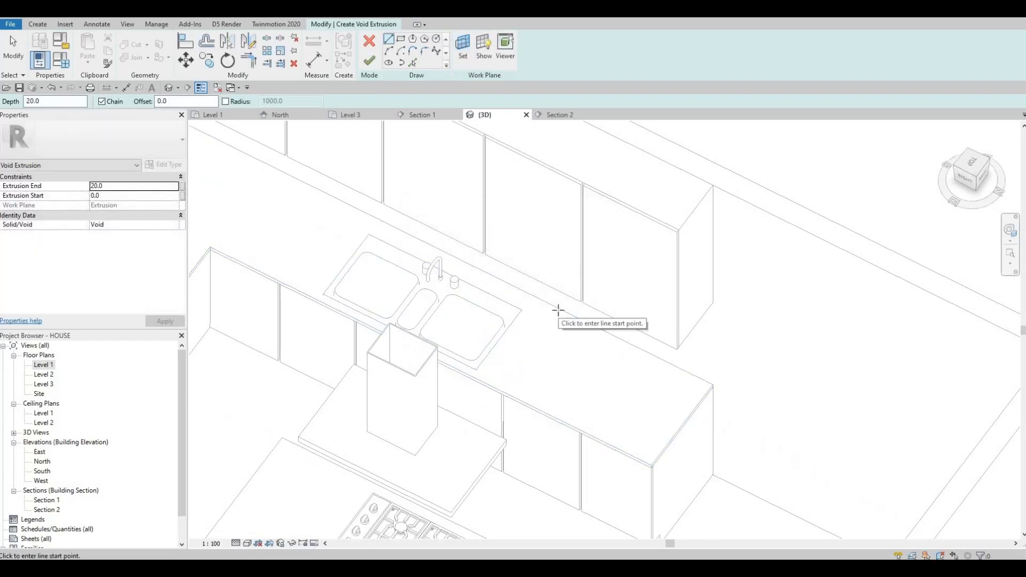
# - Sketch a rectangular void around the triple sink in the Level 1 plan and finish the in-place model
pyautogui.keyDown('shift'); pyautogui.moveTo(577, 365); pyautogui.dragTo(577, 365, button='middle'); pyautogui.keyUp('shift')
pyautogui.keyDown('shift'); pyautogui.moveTo(494, 189); pyautogui.dragTo(264, 202, button='middle'); pyautogui.keyUp('shift')
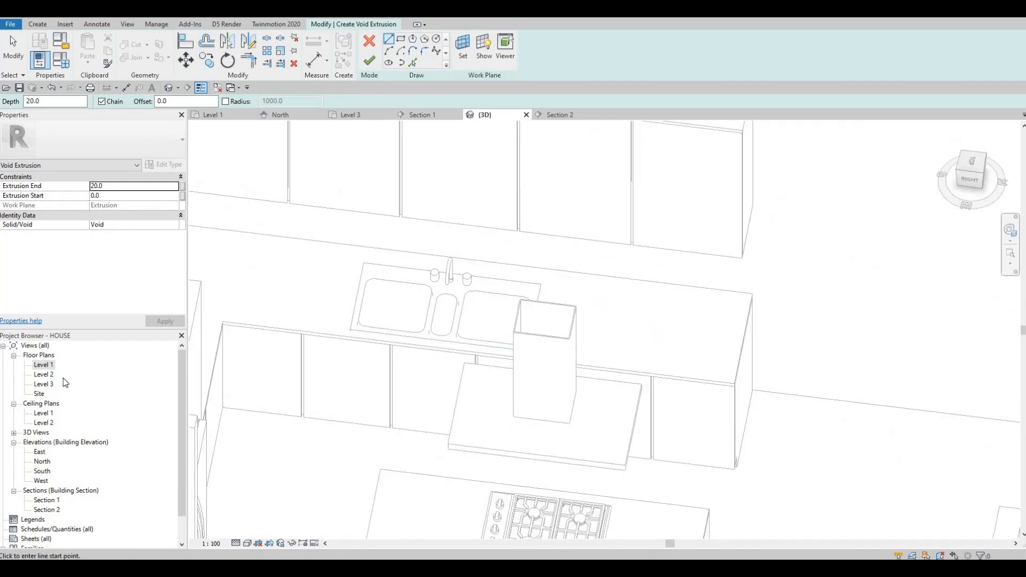
pyautogui.click(219, 115)
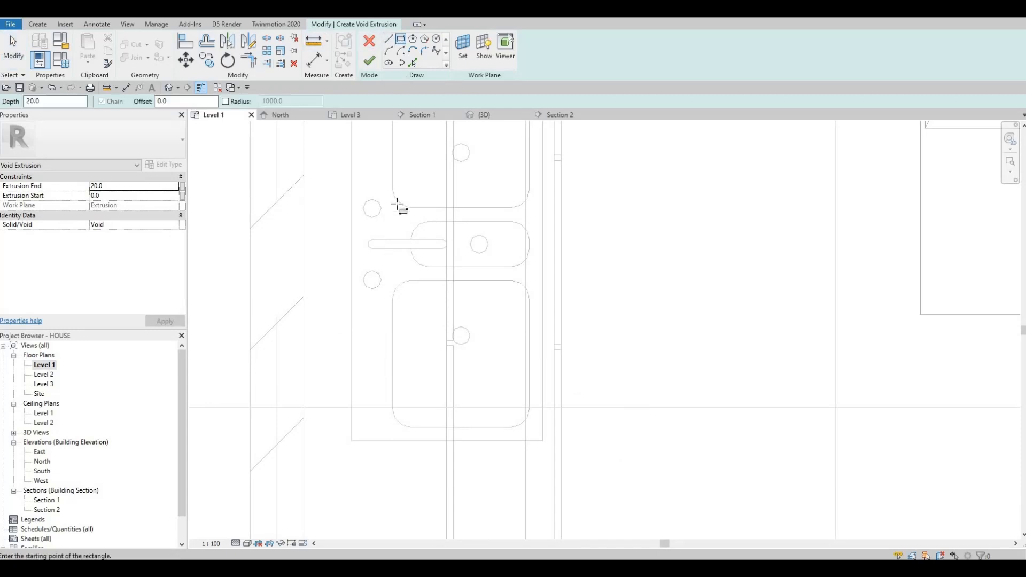
pyautogui.click(394, 204)
pyautogui.moveTo(547, 445); pyautogui.dragTo(505, 319, button='middle')
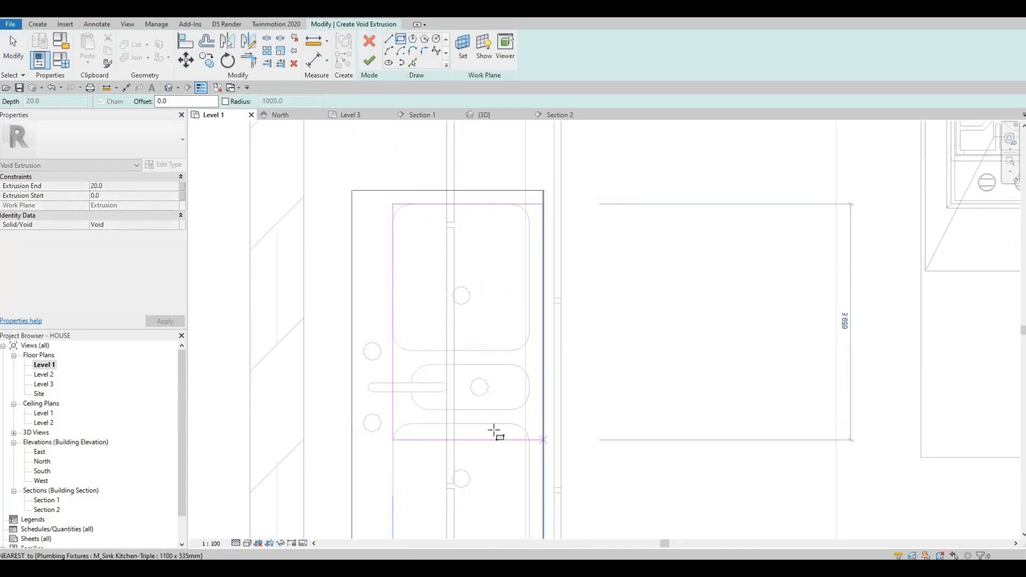
pyautogui.click(485, 446)
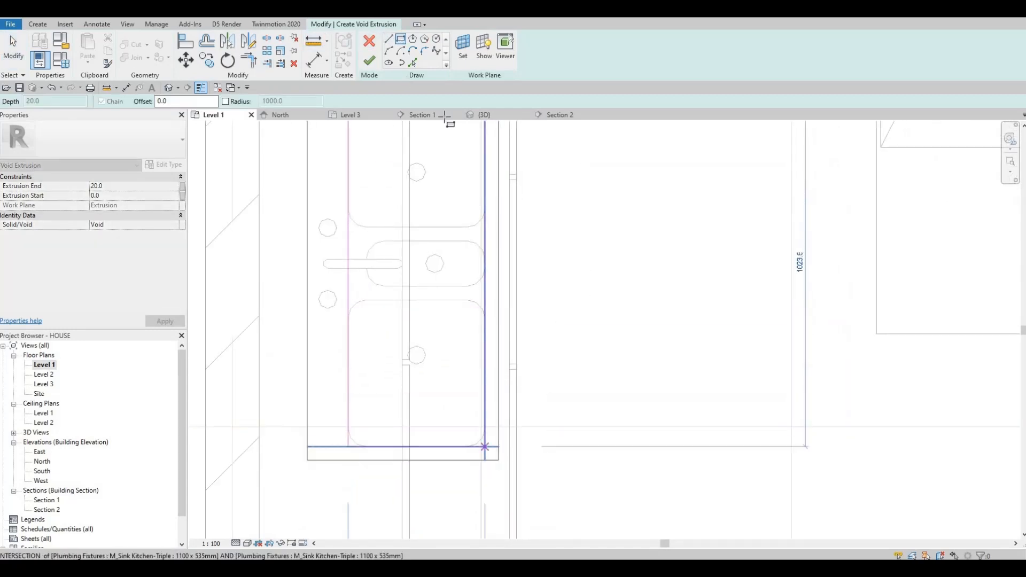
pyautogui.click(369, 60)
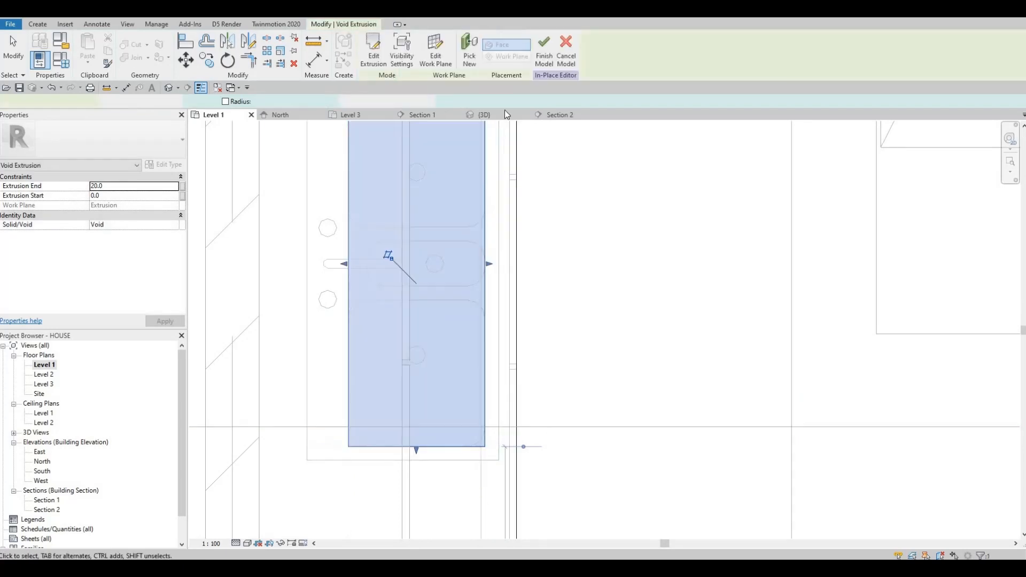
pyautogui.click(543, 54)
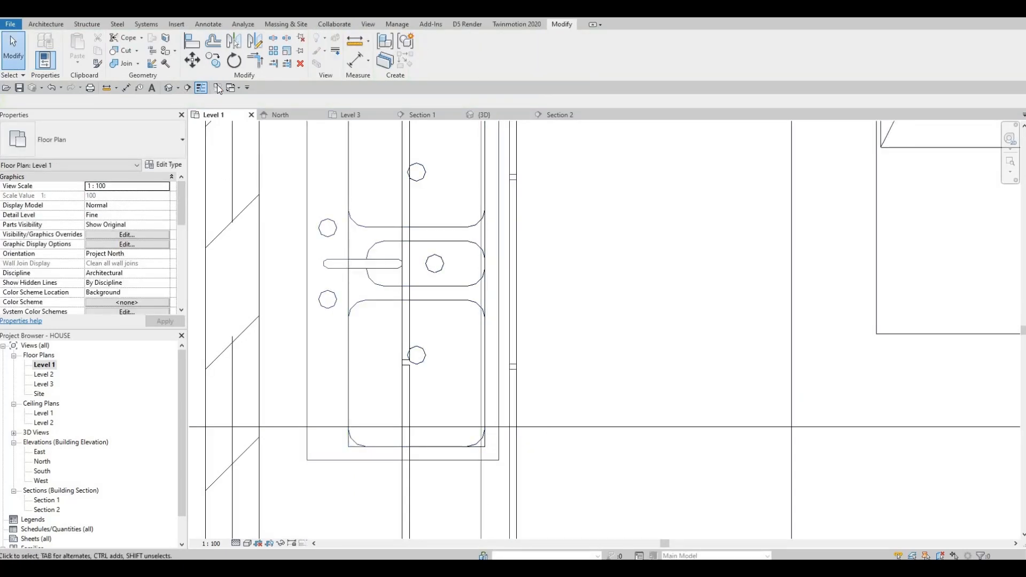
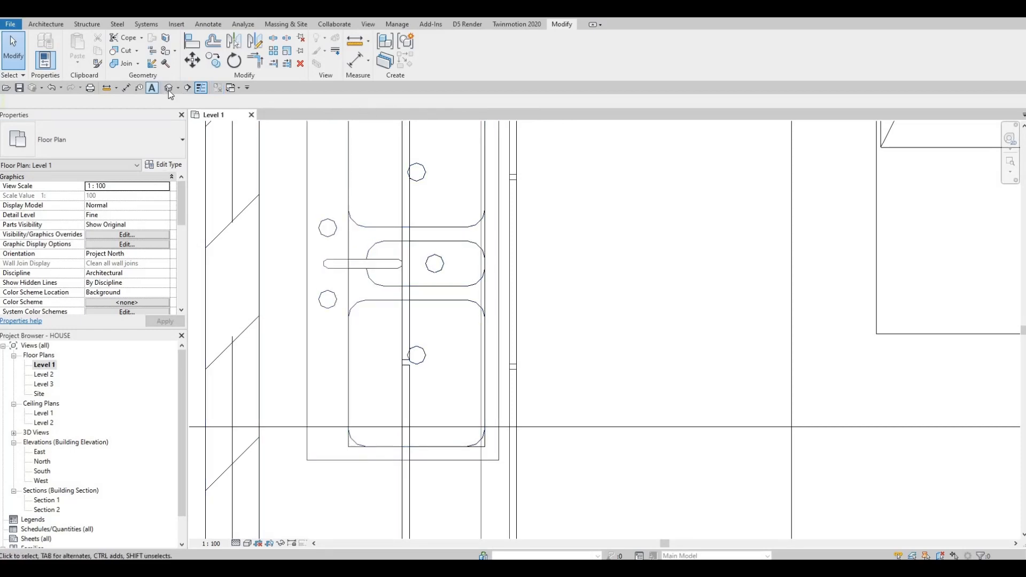
# - Inspect the countertop and triple sink from several angles in the 3D view
pyautogui.keyDown('shift'); pyautogui.moveTo(521, 257); pyautogui.dragTo(171, 171, button='middle'); pyautogui.keyUp('shift')
pyautogui.scroll(2, 434, 272)
pyautogui.scroll(-1, 550, 309)
pyautogui.scroll(5, 483, 278)
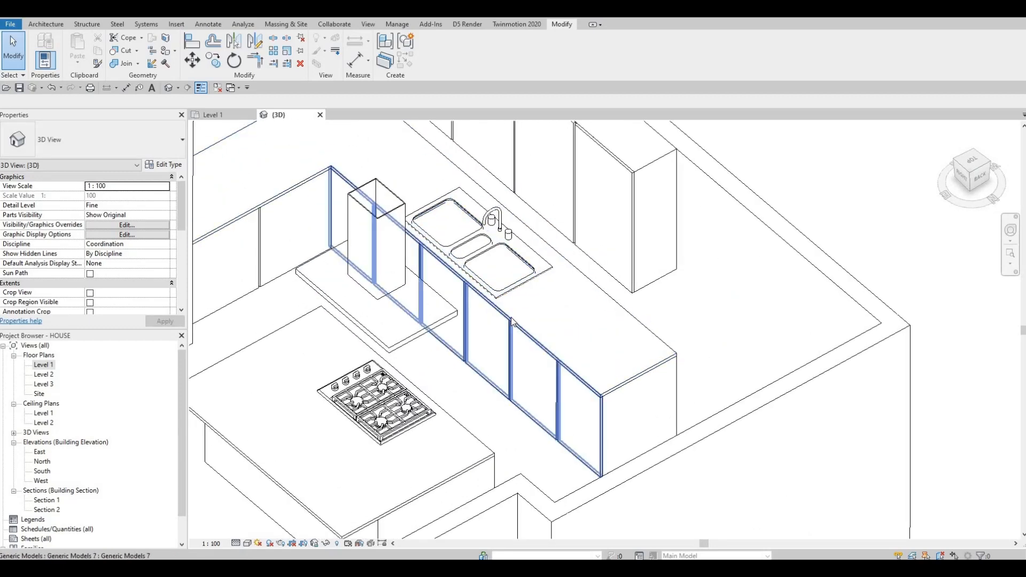
pyautogui.click(472, 253)
pyautogui.scroll(2, 472, 253)
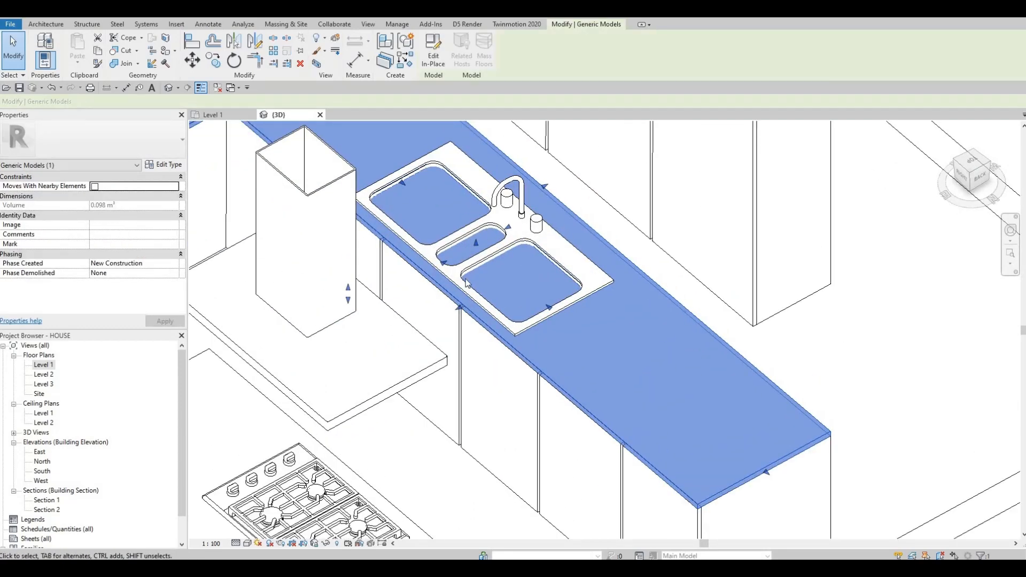
pyautogui.keyDown('shift'); pyautogui.moveTo(492, 271); pyautogui.dragTo(477, 234, button='middle'); pyautogui.keyUp('shift')
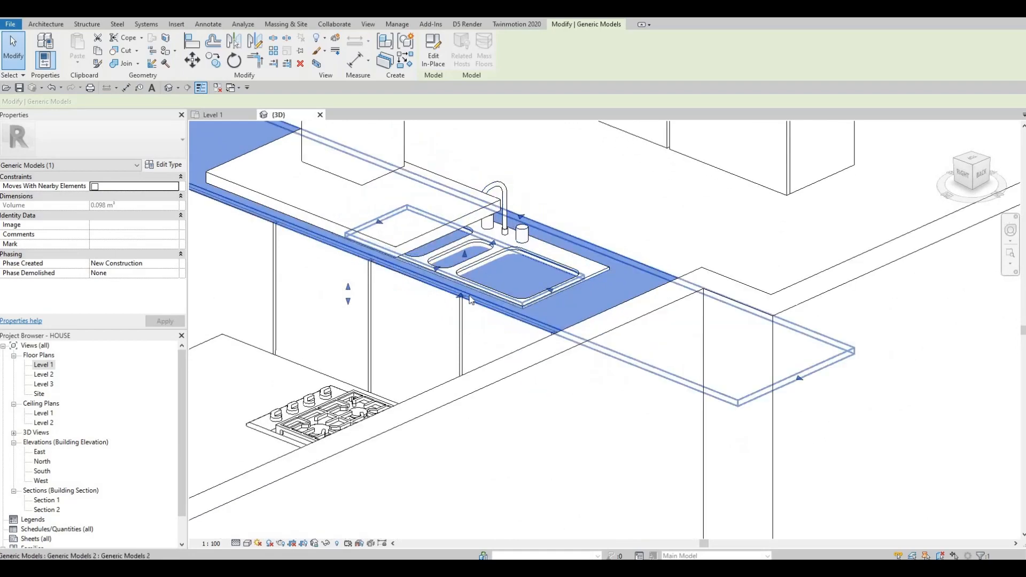
pyautogui.scroll(2, 473, 305)
pyautogui.moveTo(473, 306); pyautogui.dragTo(461, 321, button='middle')
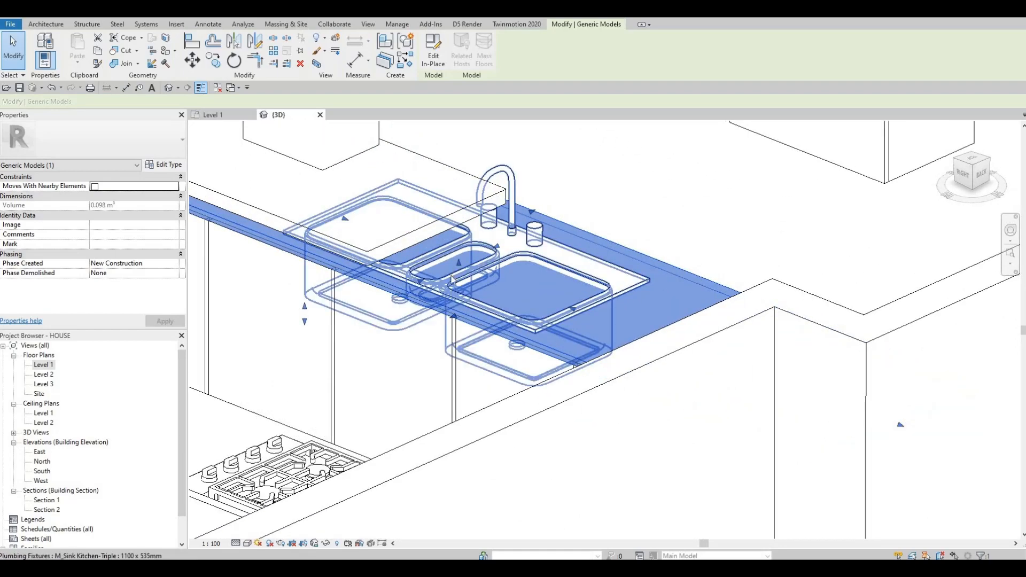
pyautogui.keyDown('shift'); pyautogui.moveTo(459, 323); pyautogui.dragTo(798, 242, button='middle'); pyautogui.keyUp('shift')
pyautogui.press('Escape')
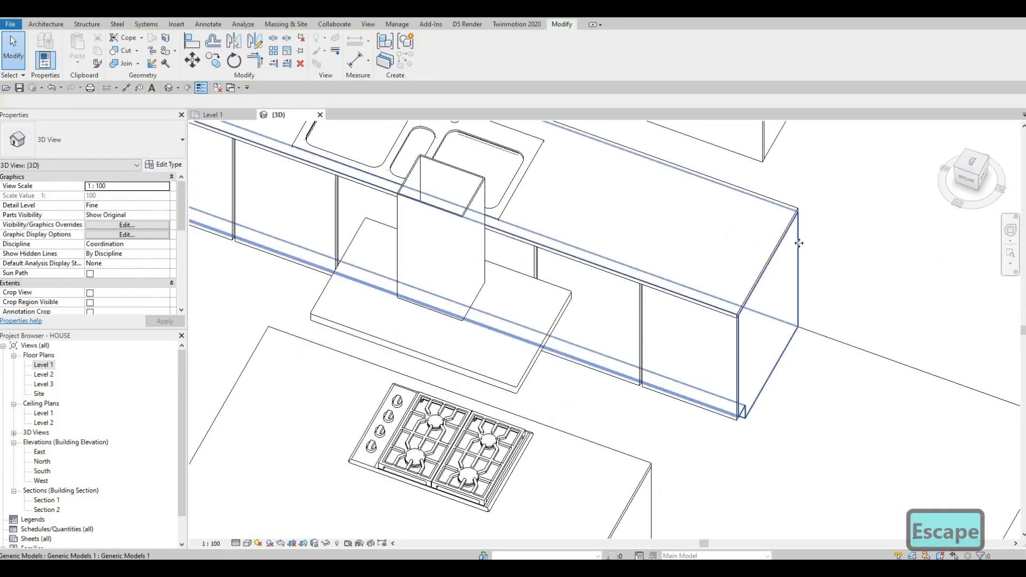
# - Edit the countertop in place and set the work plane by picking the countertop's top face
pyautogui.click(437, 56)
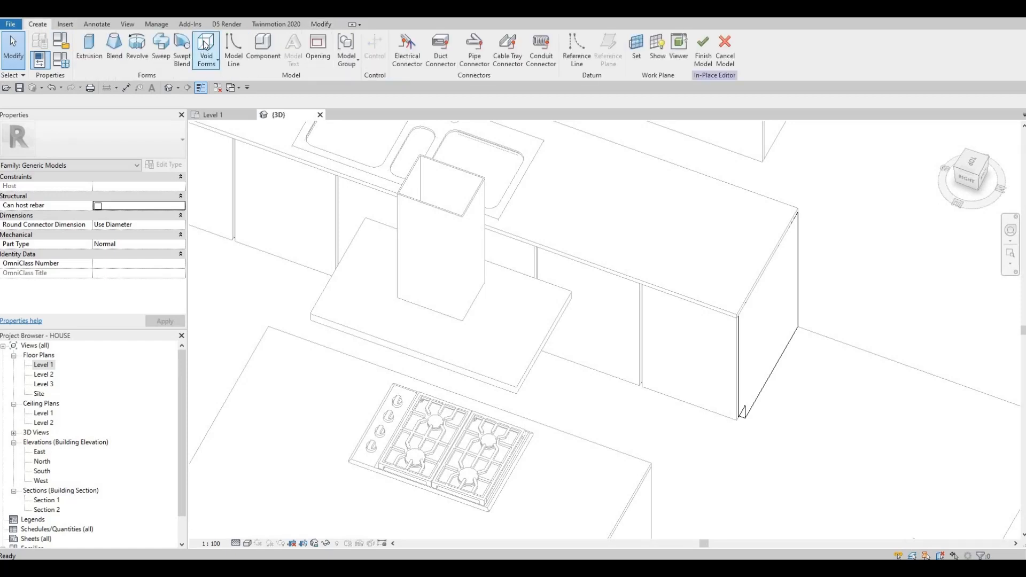
pyautogui.click(206, 51)
pyautogui.press('Escape')
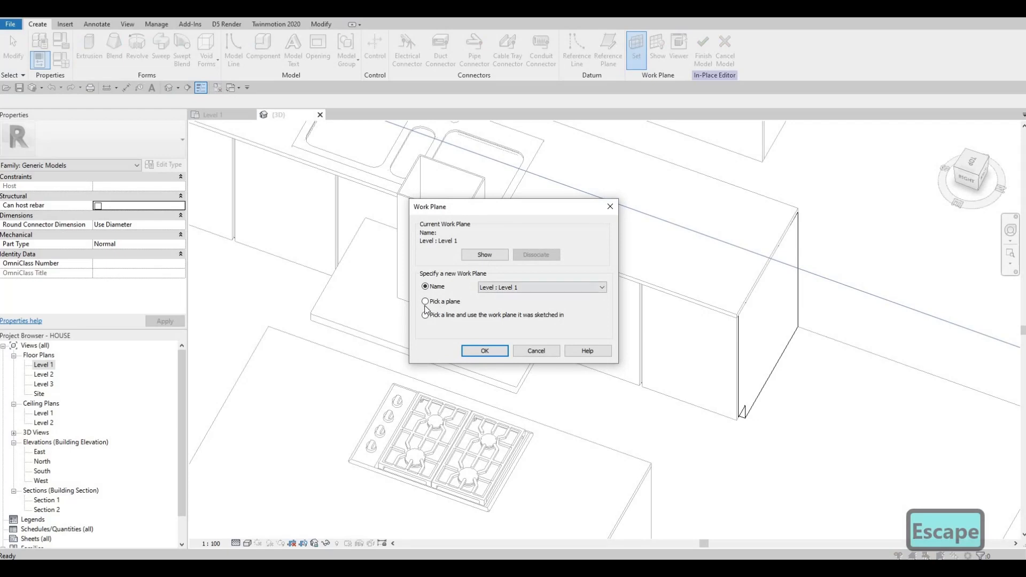
pyautogui.press('Return')
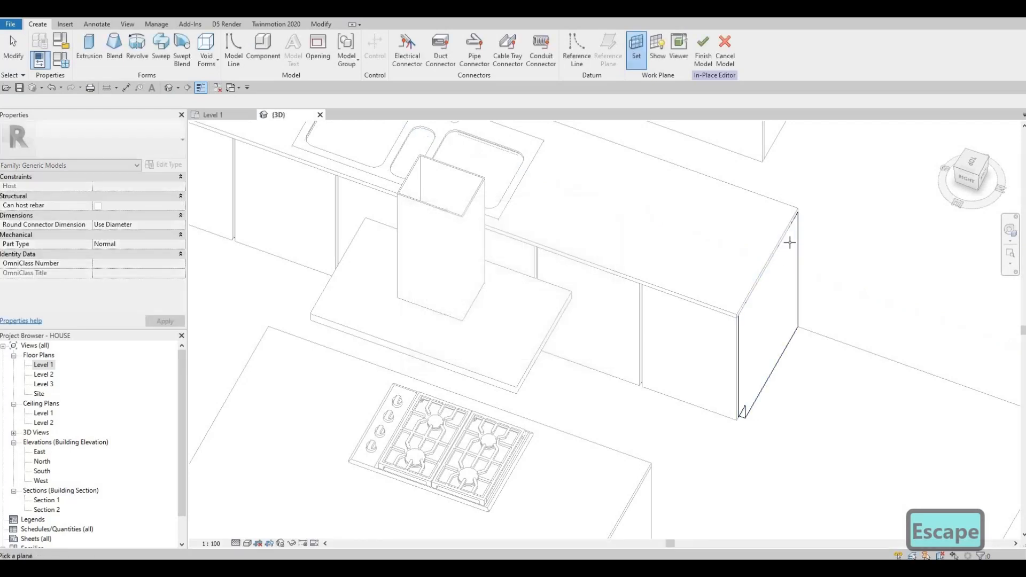
pyautogui.press('Tab')
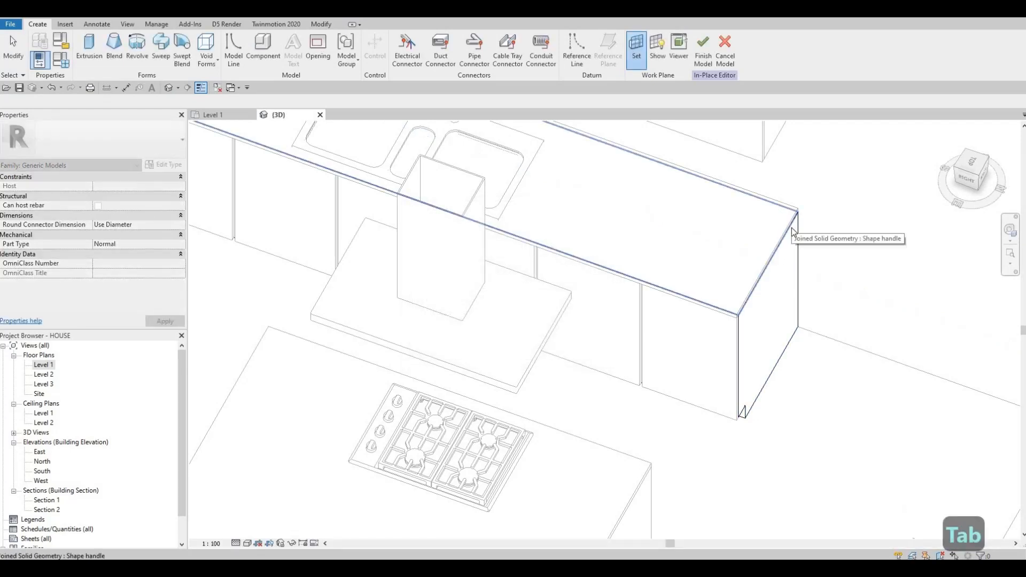
pyautogui.click(430, 235)
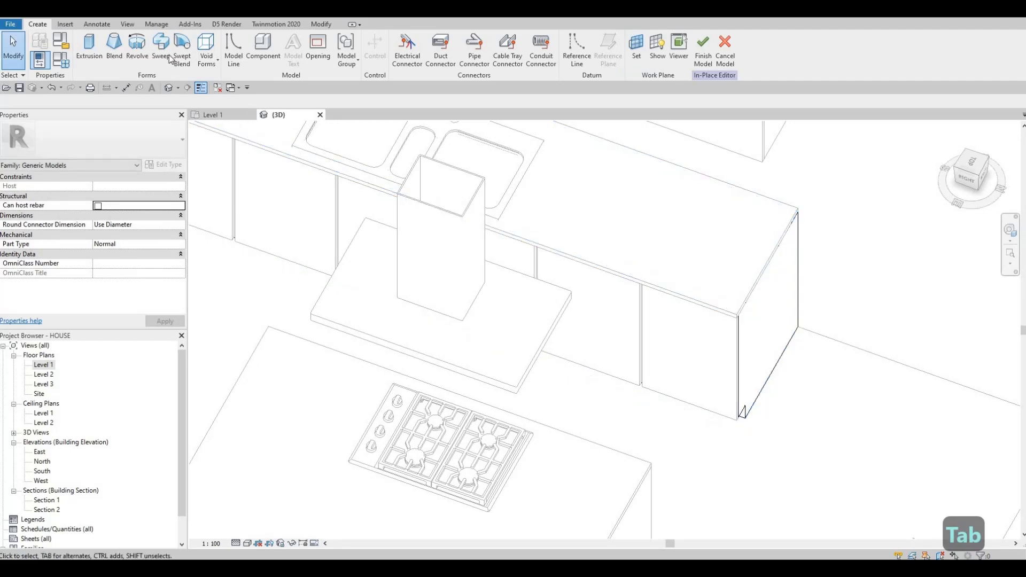
# - Start a void extrusion and sketch a rectangle enclosing the triple sink in the Level 1 plan
pyautogui.click(206, 51)
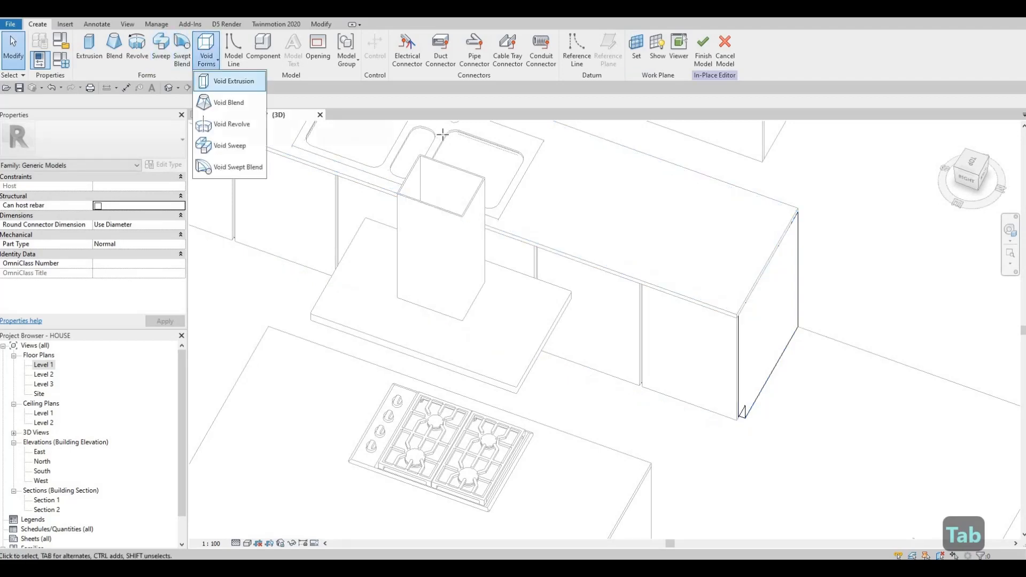
pyautogui.click(413, 63)
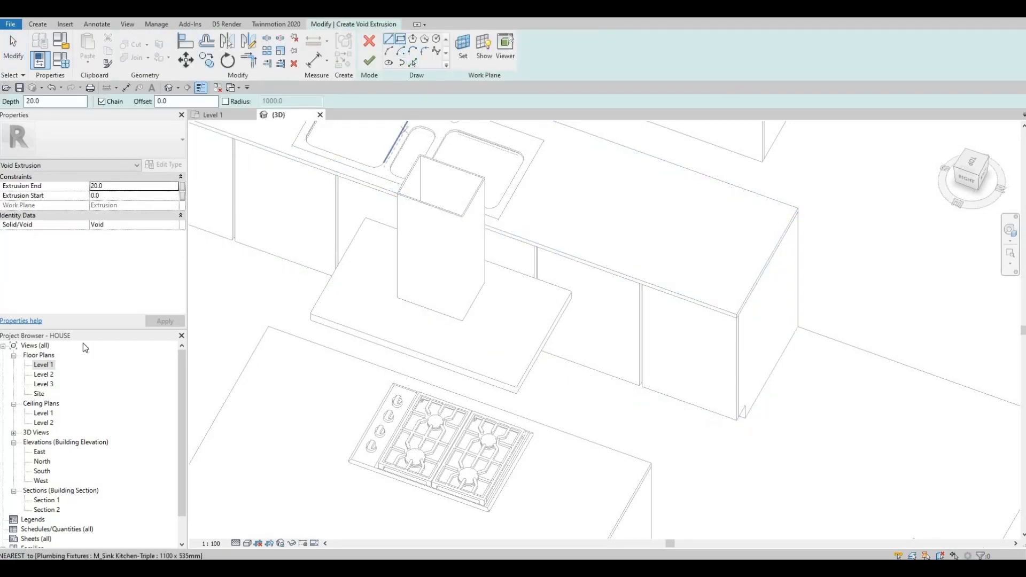
pyautogui.click(214, 115)
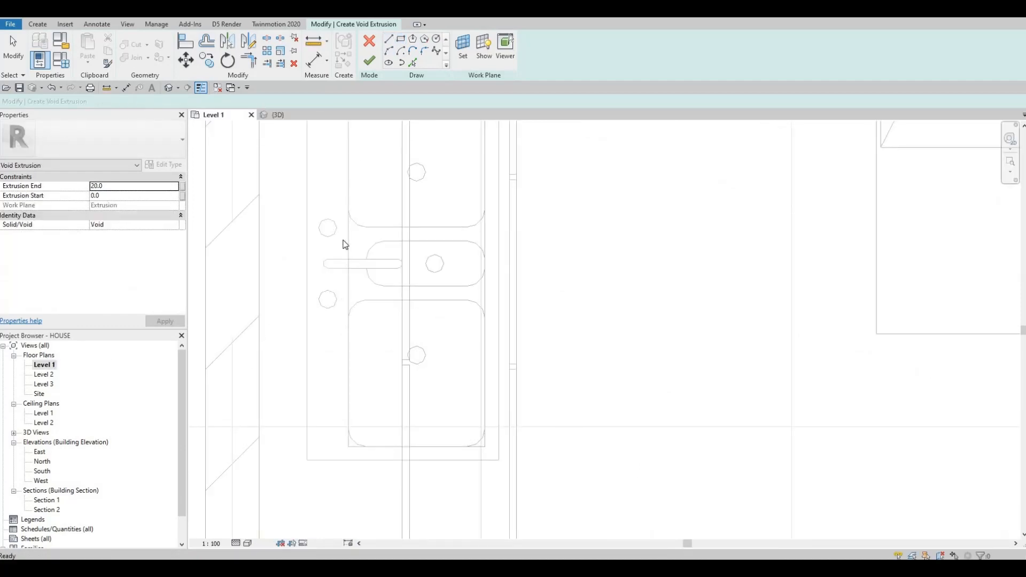
pyautogui.scroll(-2, 348, 155)
pyautogui.scroll(2, 348, 155)
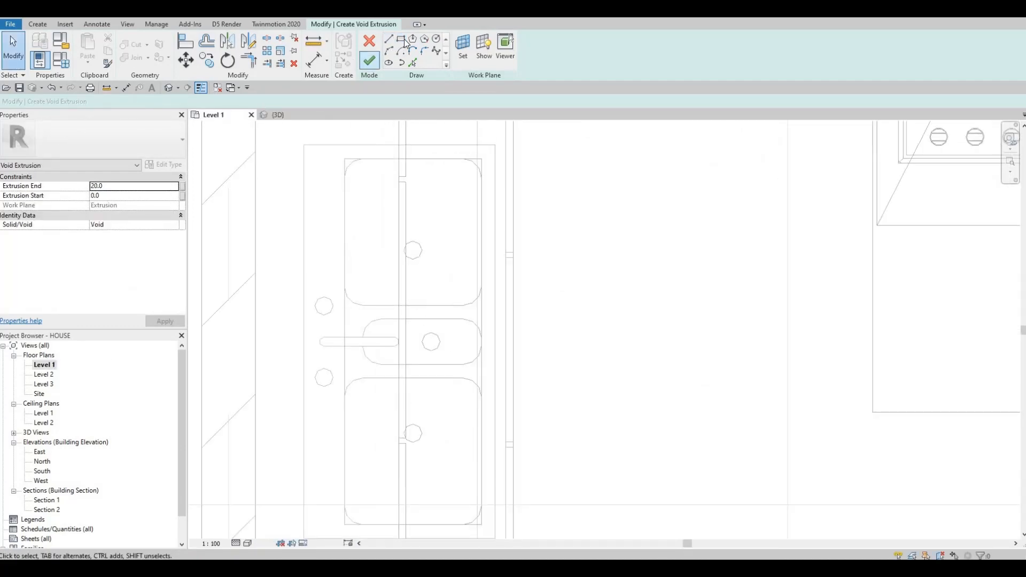
pyautogui.click(345, 159)
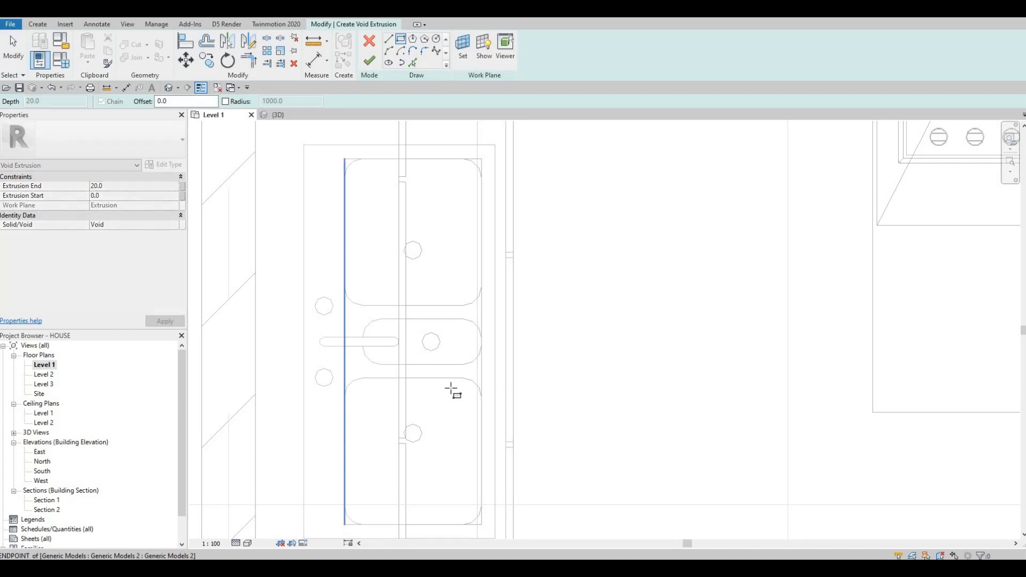
pyautogui.moveTo(461, 469); pyautogui.dragTo(448, 440, button='middle')
pyautogui.scroll(2, 458, 458)
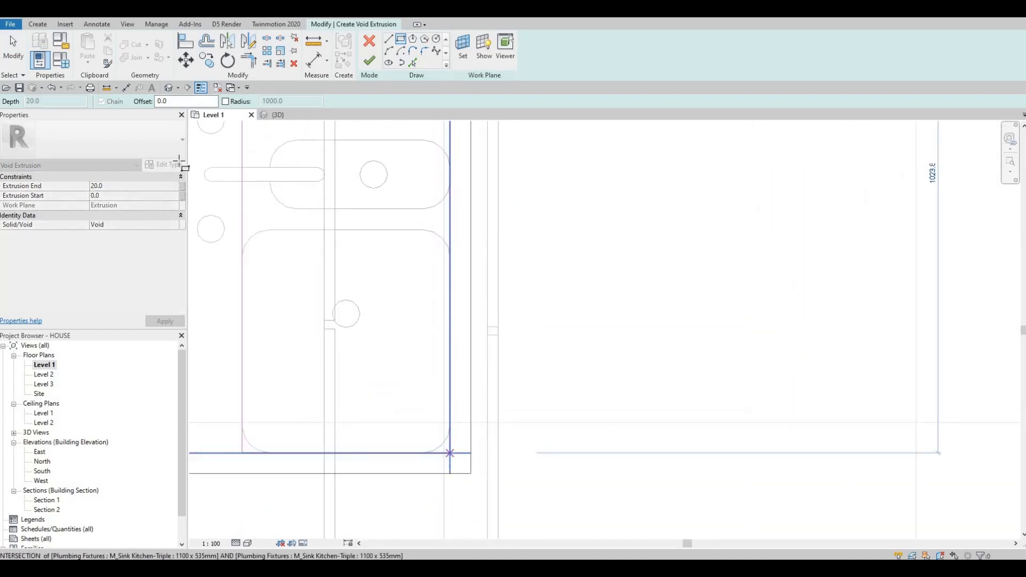
pyautogui.click(449, 453)
# - Set the void's extrusion end to 100, then finish the sketch and the in-place model
pyautogui.click(122, 185)
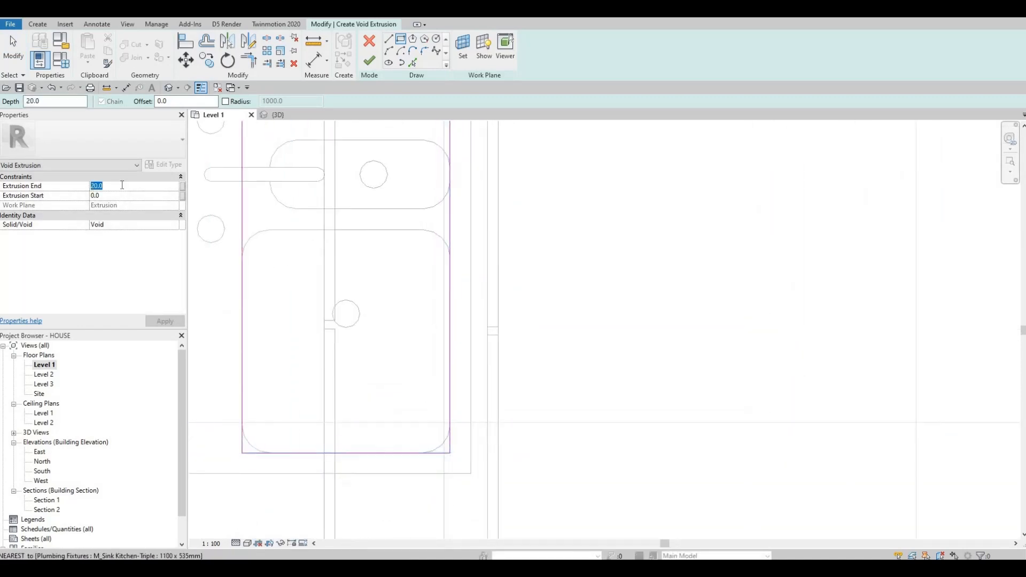
pyautogui.write('50')
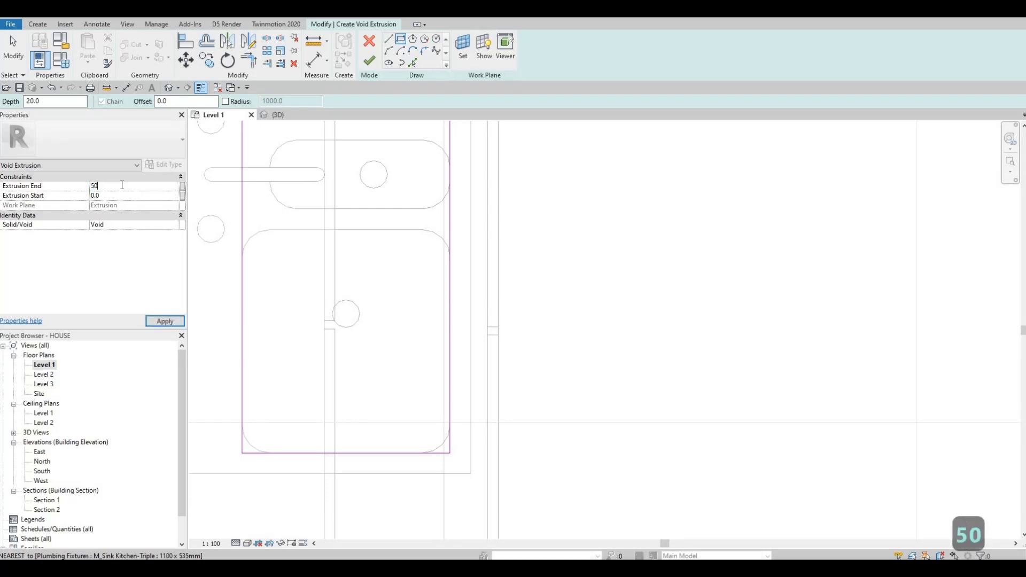
pyautogui.press('BackSpace')
pyautogui.press('BackSpace')
pyautogui.write('100')
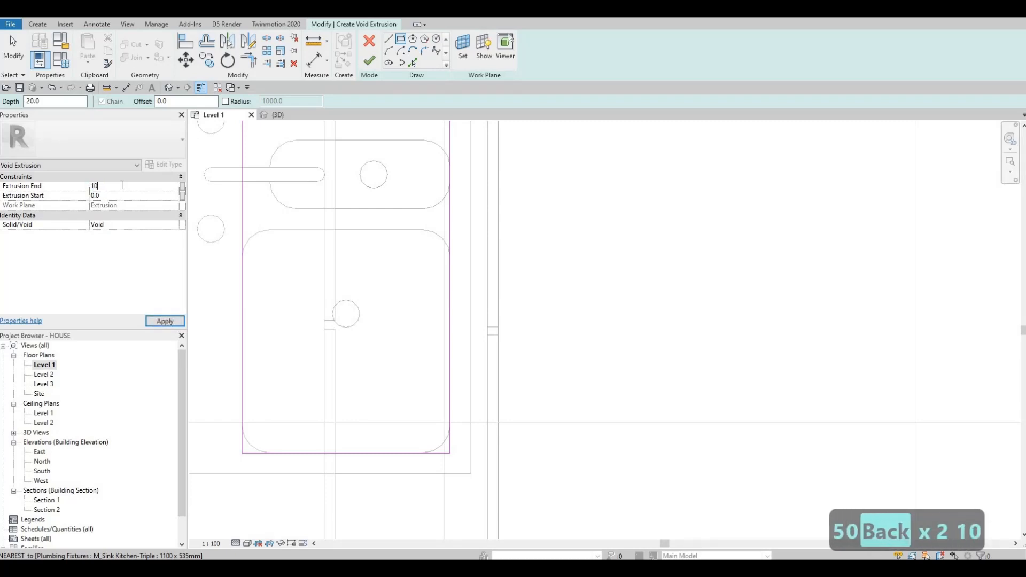
pyautogui.click(369, 61)
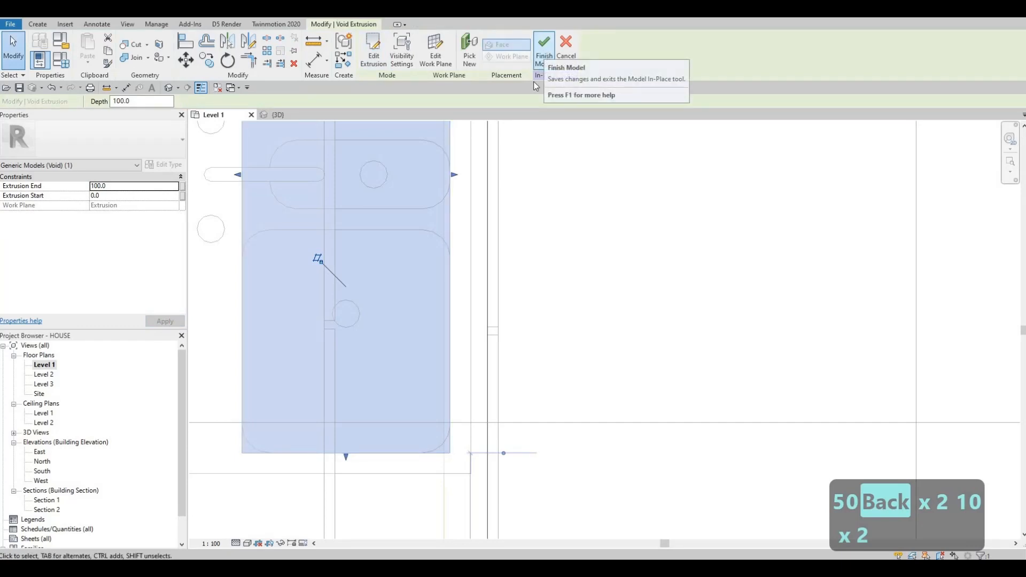
pyautogui.click(545, 55)
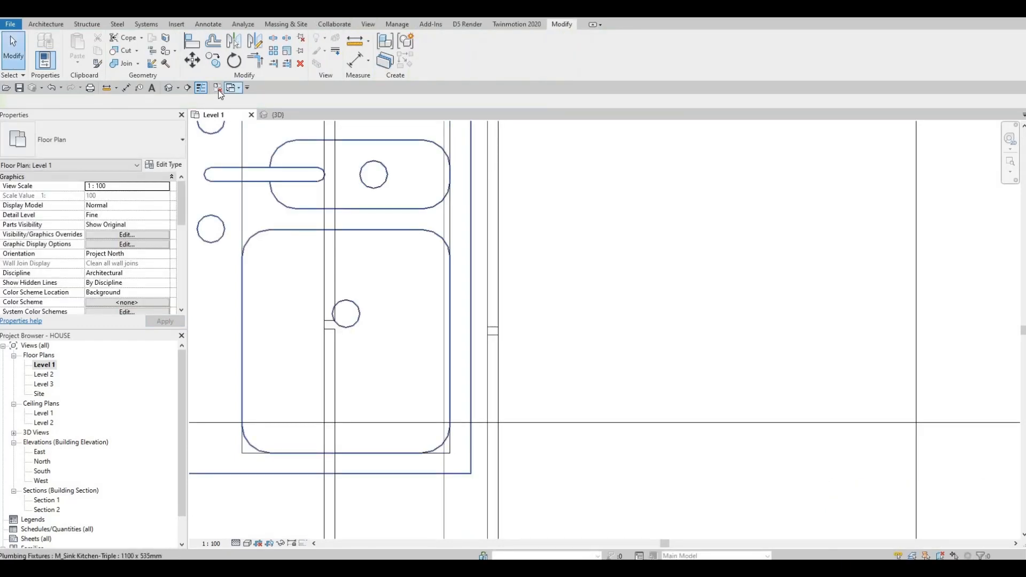
# - Inspect the countertop around the sink in the 3D view, undoing an accidental shape-handle drag
pyautogui.click(274, 114)
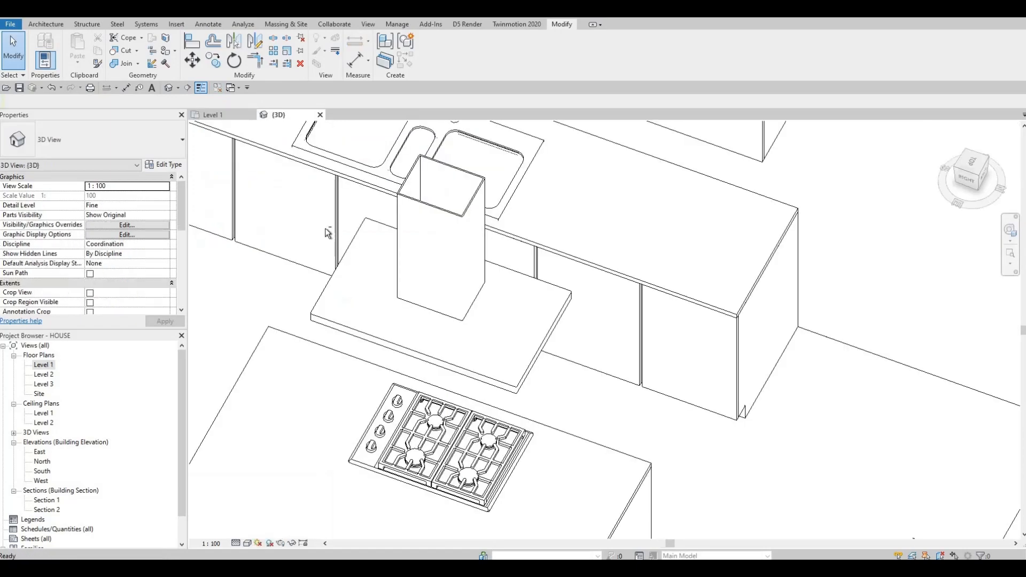
pyautogui.keyDown('shift'); pyautogui.moveTo(325, 228); pyautogui.dragTo(467, 216, button='middle'); pyautogui.keyUp('shift')
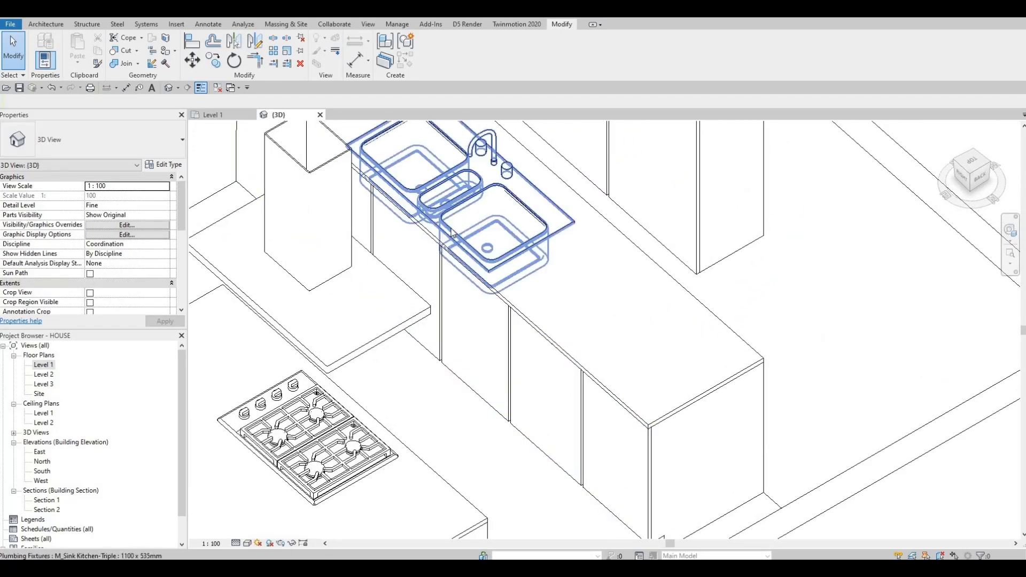
pyautogui.press('Tab')
pyautogui.click(453, 234)
pyautogui.scroll(2, 453, 233)
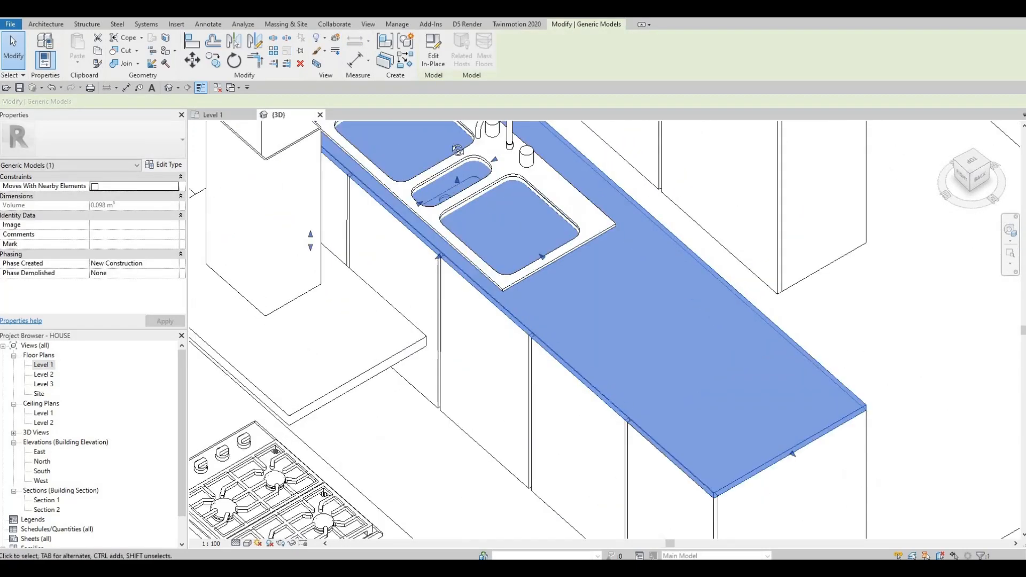
pyautogui.keyDown('shift'); pyautogui.moveTo(458, 151); pyautogui.dragTo(303, 254, button='middle'); pyautogui.keyUp('shift')
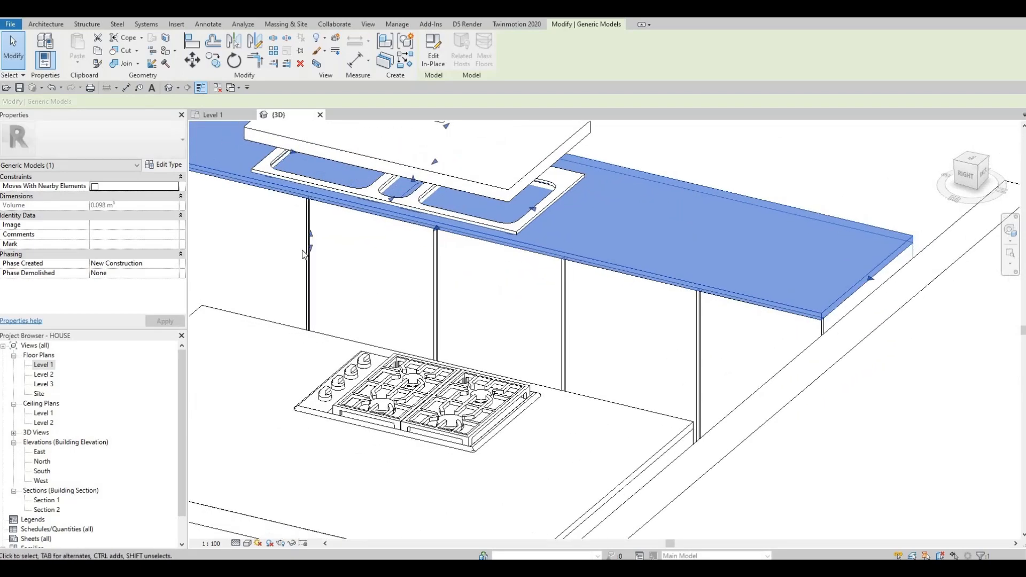
pyautogui.moveTo(310, 249); pyautogui.dragTo(311, 265)
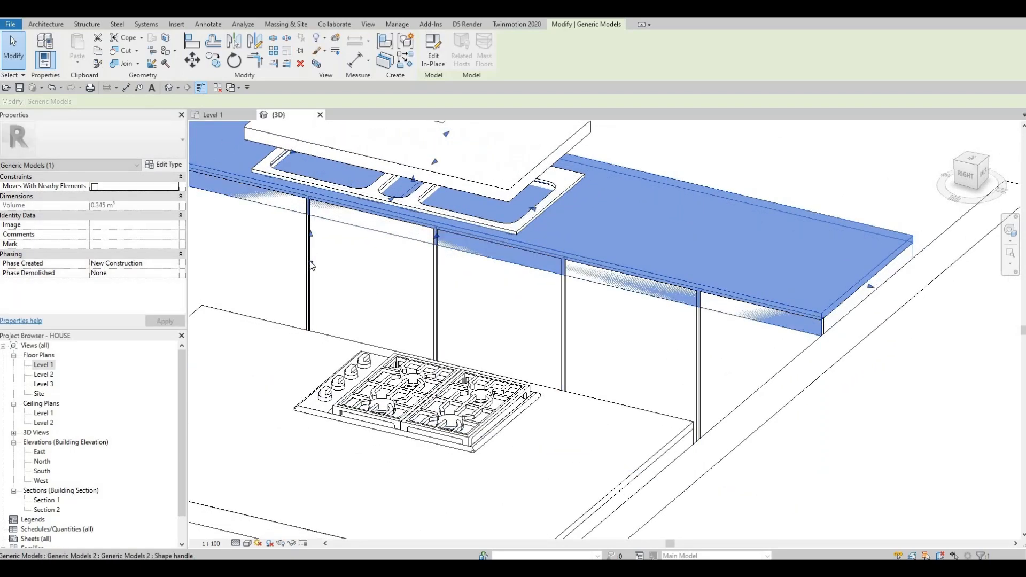
pyautogui.hotkey('ctrl', 'z')
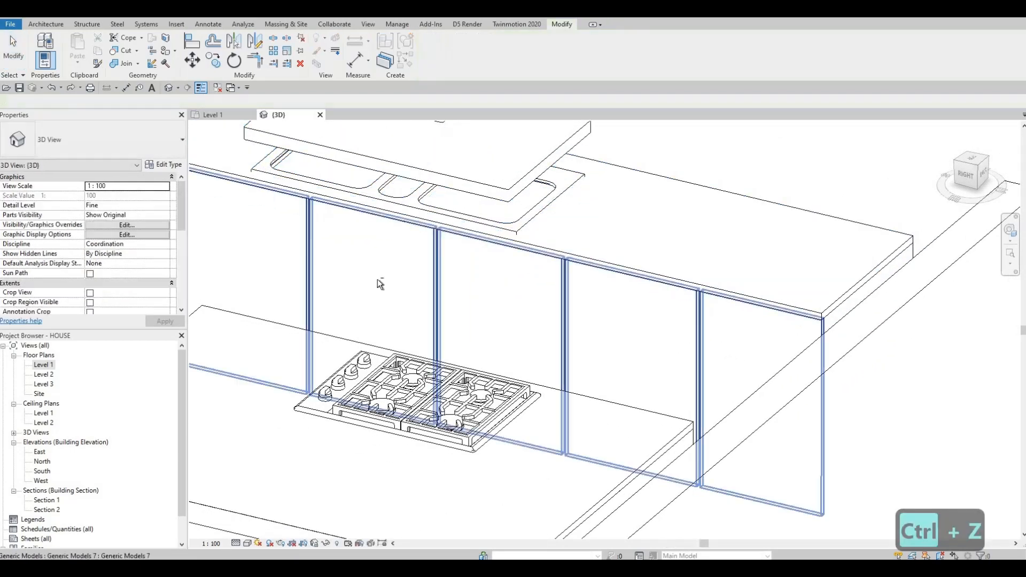
# - Reopen the countertop in place, stretch the void's bottom and top faces through the slab, and finish the model
pyautogui.keyDown('shift'); pyautogui.moveTo(377, 279); pyautogui.dragTo(271, 291, button='middle'); pyautogui.keyUp('shift')
pyautogui.press('Escape')
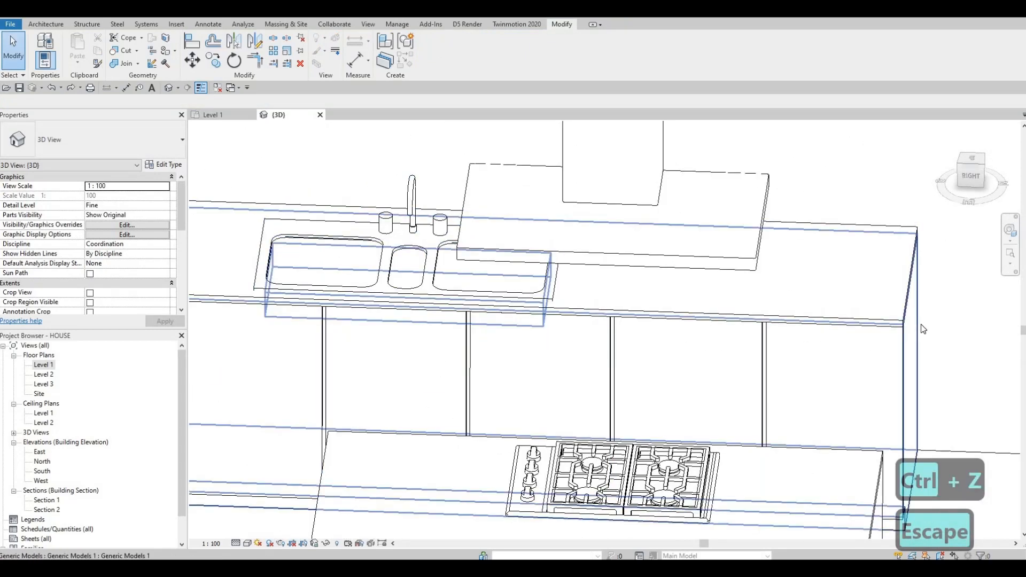
pyautogui.click(434, 51)
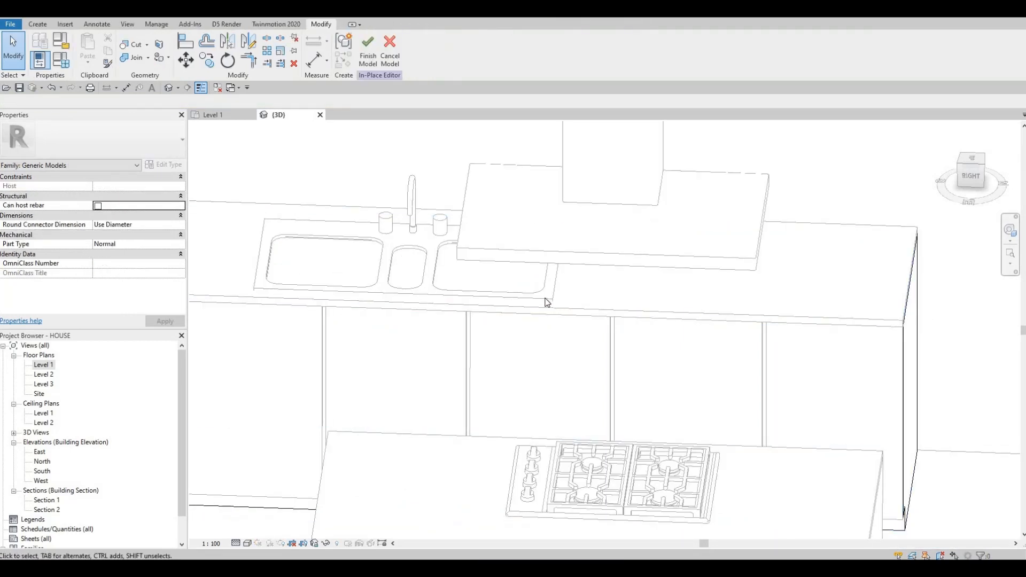
pyautogui.click(422, 303)
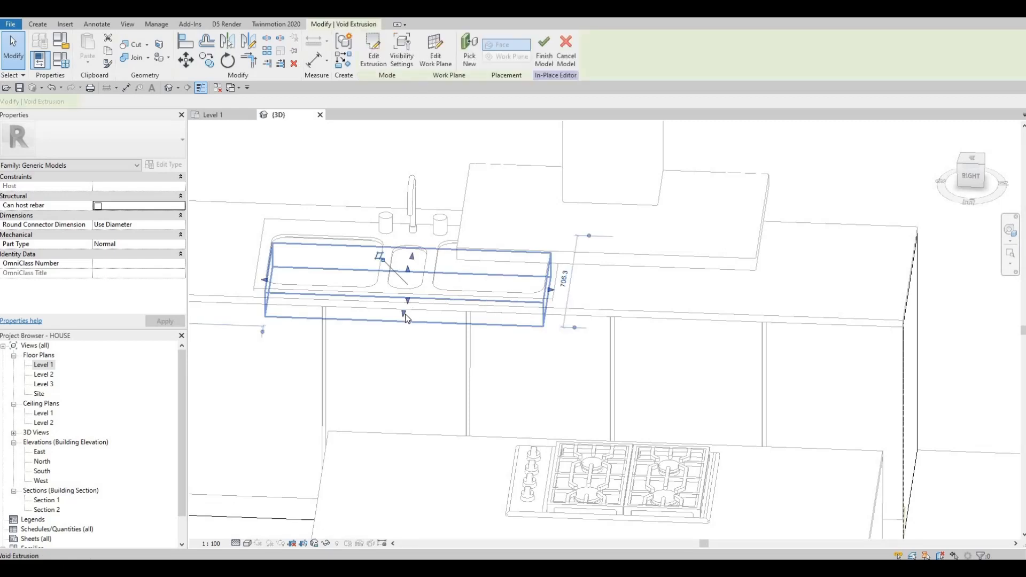
pyautogui.moveTo(405, 313); pyautogui.dragTo(403, 344)
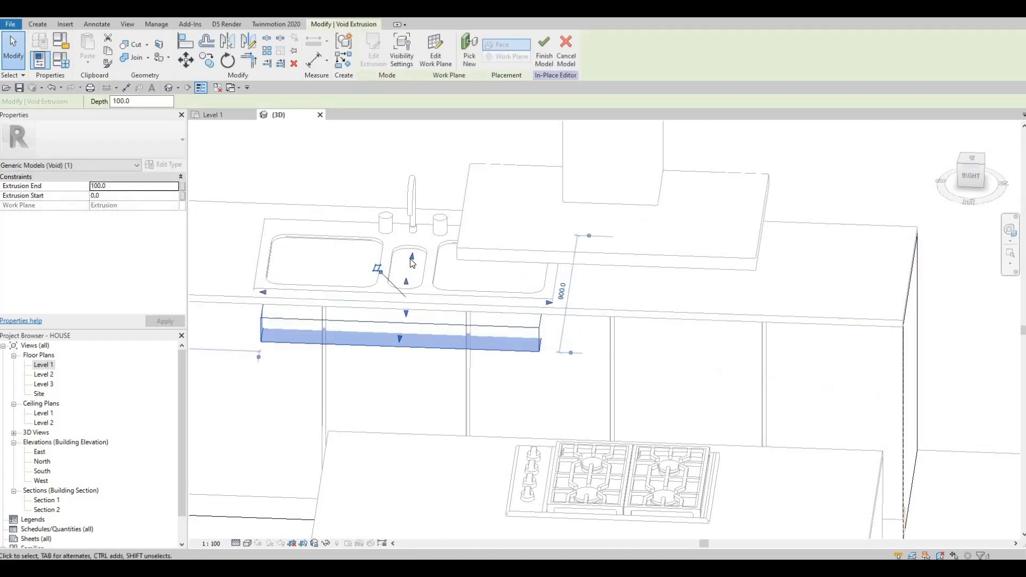
pyautogui.moveTo(411, 256); pyautogui.dragTo(413, 247)
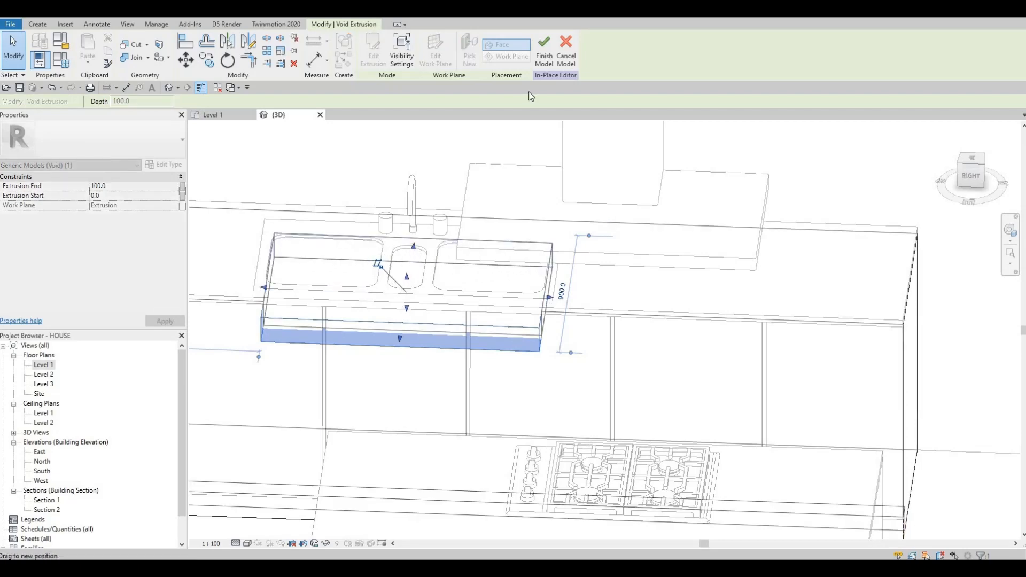
pyautogui.click(544, 58)
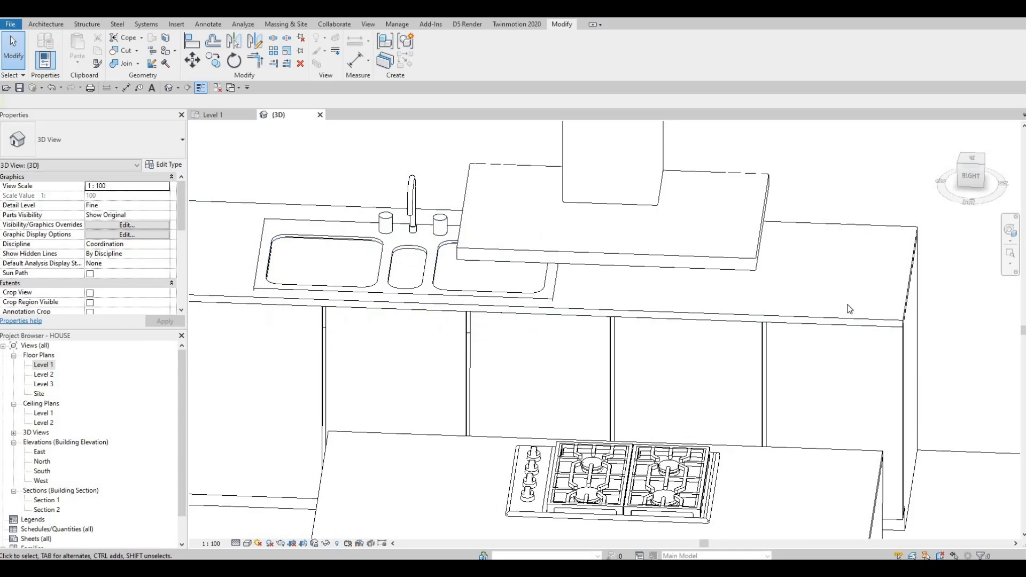
# - Reopen the countertop in place, stretch the void's bottom face down to a start of about -73, and finish the model
pyautogui.click(421, 209)
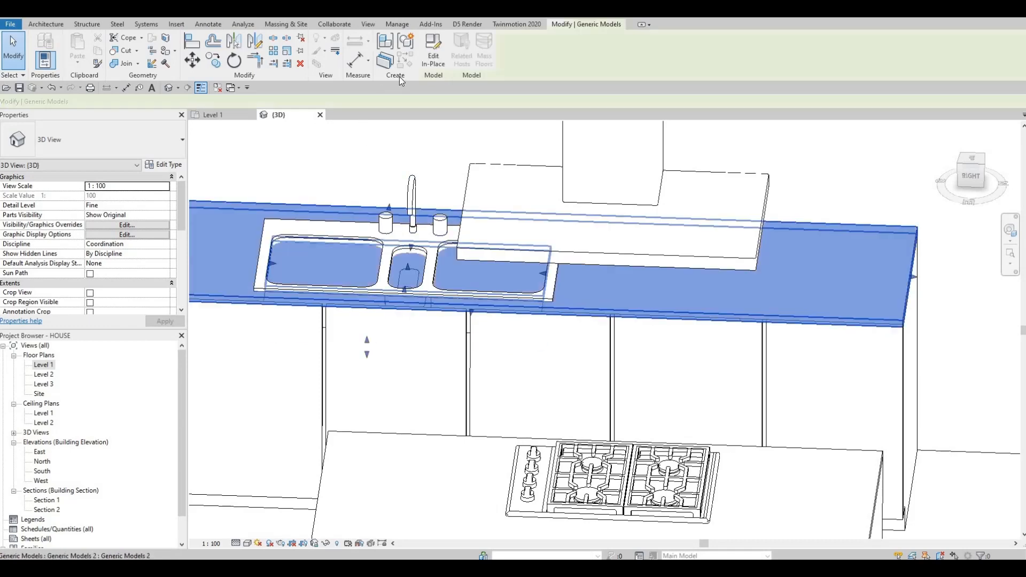
pyautogui.click(437, 55)
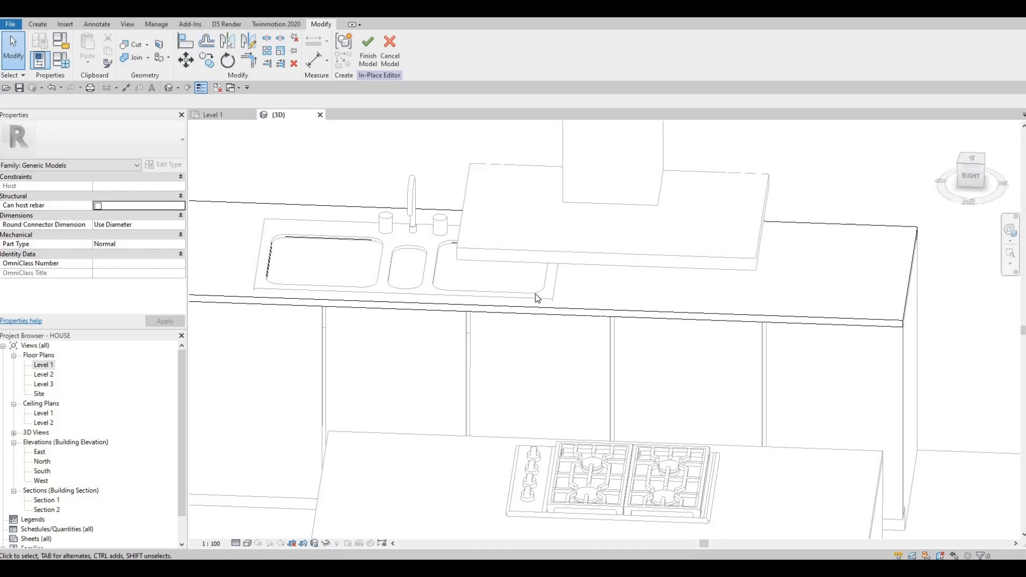
pyautogui.click(409, 262)
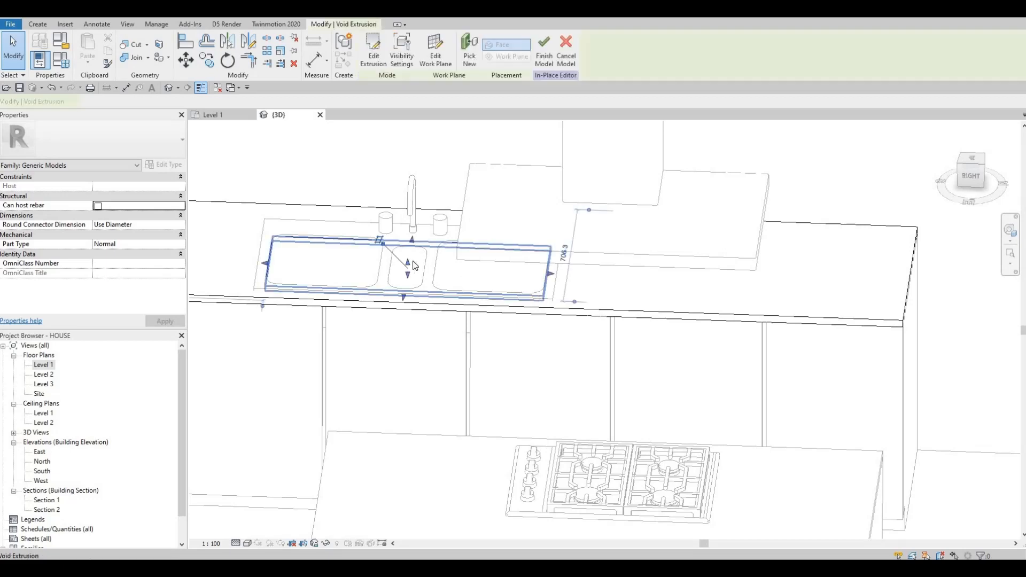
pyautogui.moveTo(409, 251); pyautogui.dragTo(427, 314)
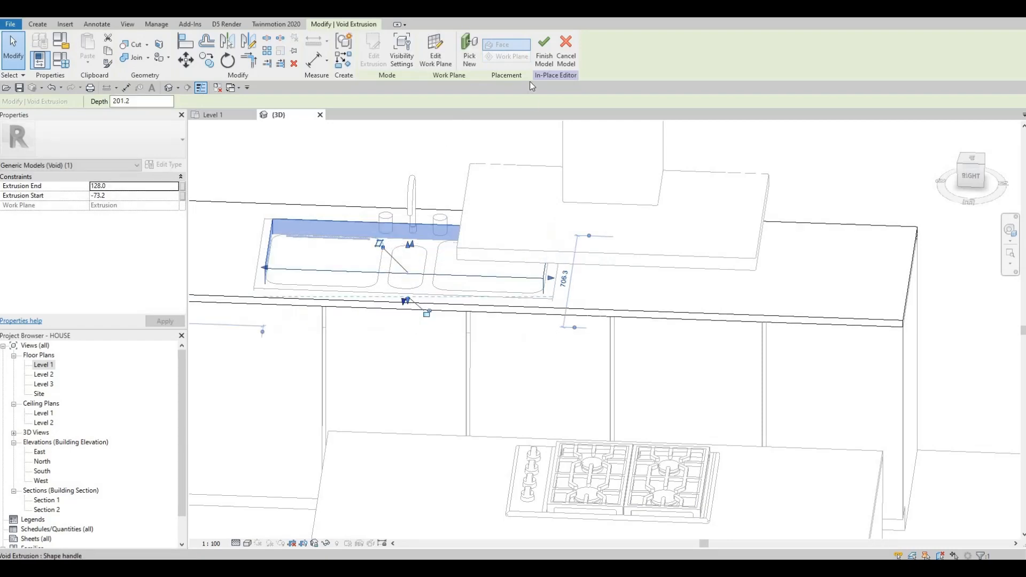
pyautogui.click(546, 58)
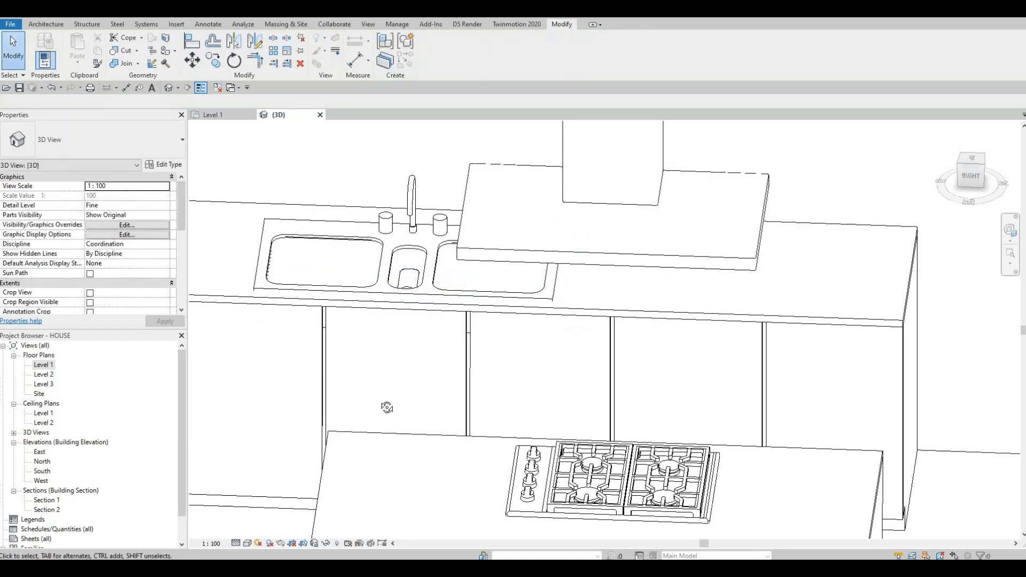
# - Orbit and zoom around the sink to examine how the void cuts the countertop
pyautogui.keyDown('shift'); pyautogui.moveTo(353, 298); pyautogui.dragTo(317, 257, button='middle'); pyautogui.keyUp('shift')
pyautogui.scroll(4, 380, 276)
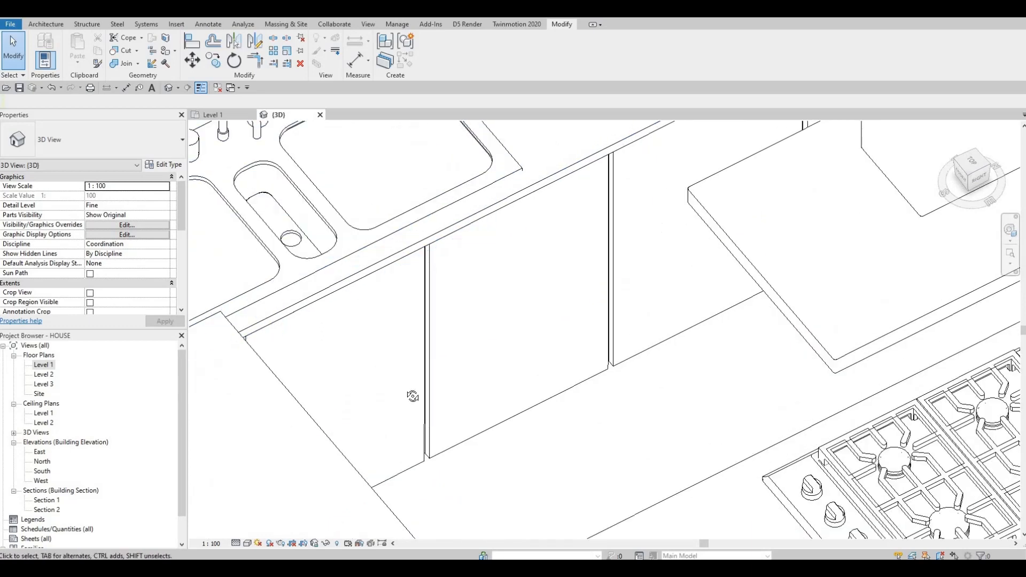
pyautogui.keyDown('shift'); pyautogui.moveTo(380, 276); pyautogui.dragTo(659, 228, button='middle'); pyautogui.keyUp('shift')
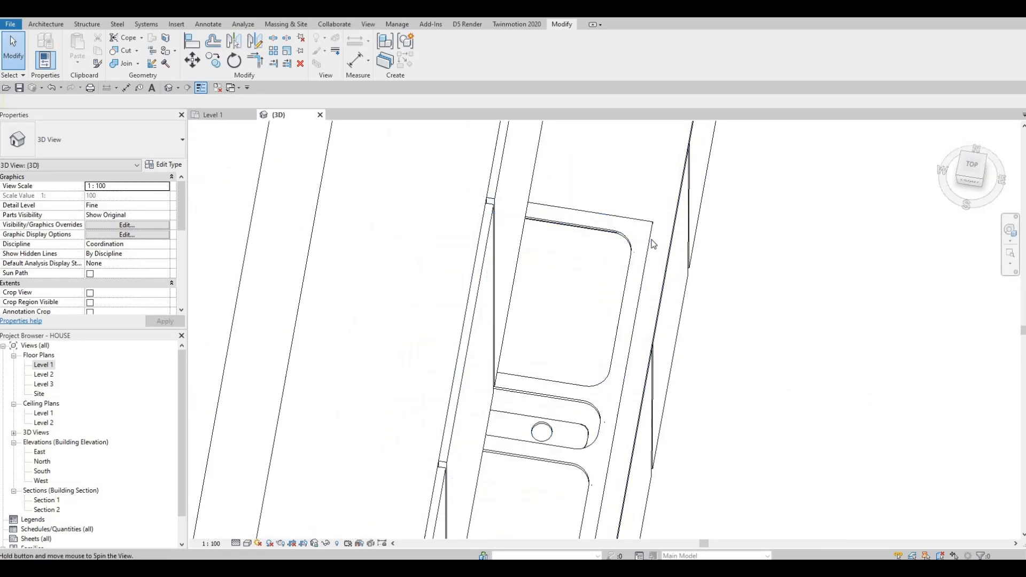
pyautogui.scroll(1, 658, 229)
pyautogui.click(648, 267)
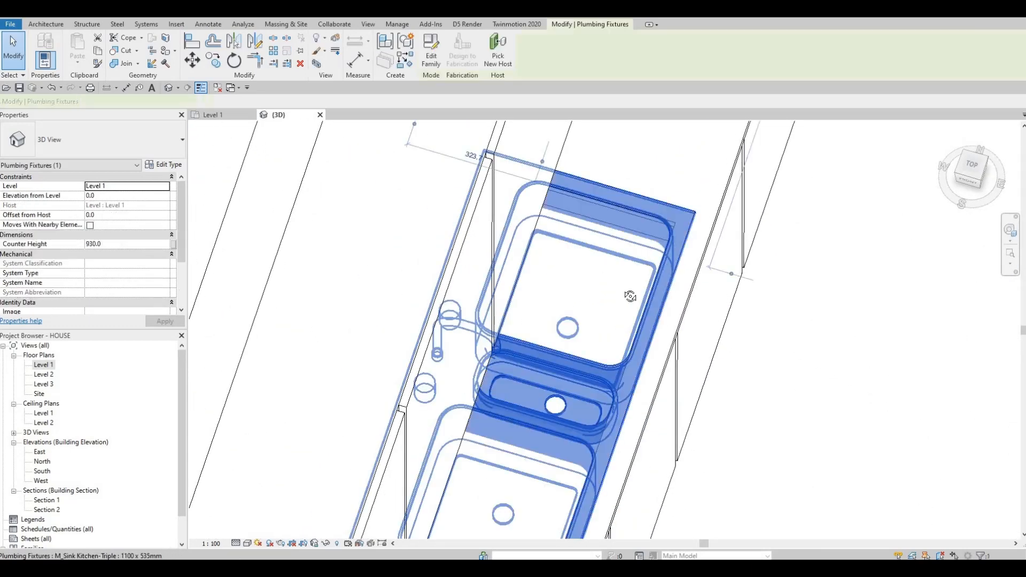
pyautogui.keyDown('shift'); pyautogui.moveTo(630, 298); pyautogui.dragTo(576, 348, button='middle'); pyautogui.keyUp('shift')
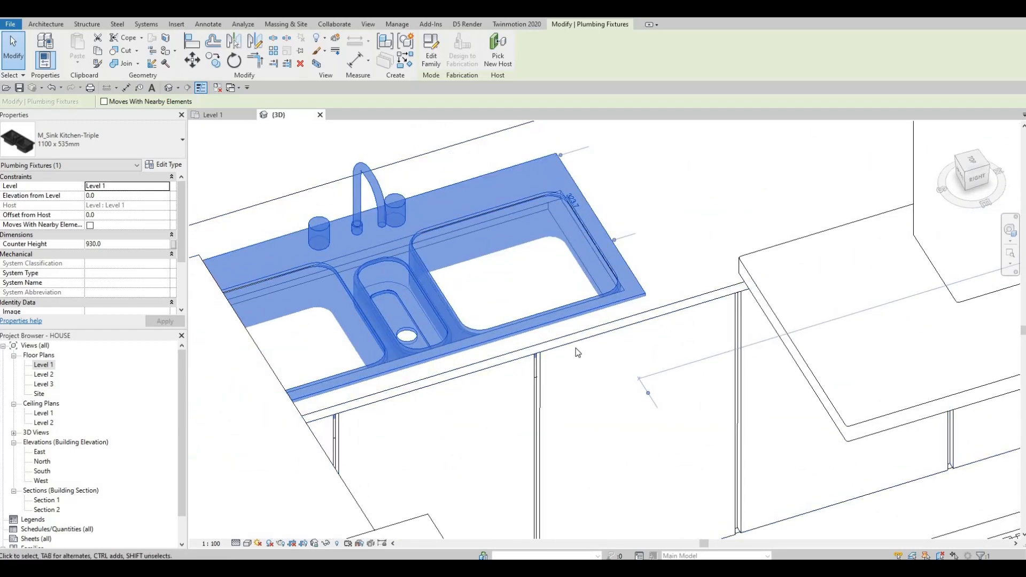
pyautogui.press('Escape')
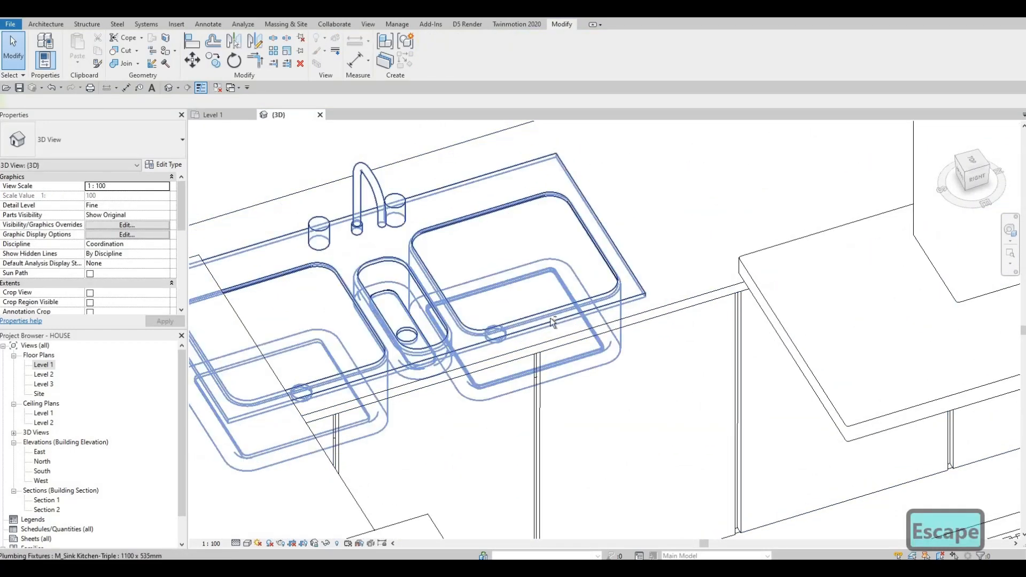
pyautogui.keyDown('shift'); pyautogui.moveTo(473, 363); pyautogui.dragTo(408, 293, button='middle'); pyautogui.keyUp('shift')
pyautogui.moveTo(835, 457); pyautogui.dragTo(742, 370, button='middle')
pyautogui.scroll(-1, 743, 370)
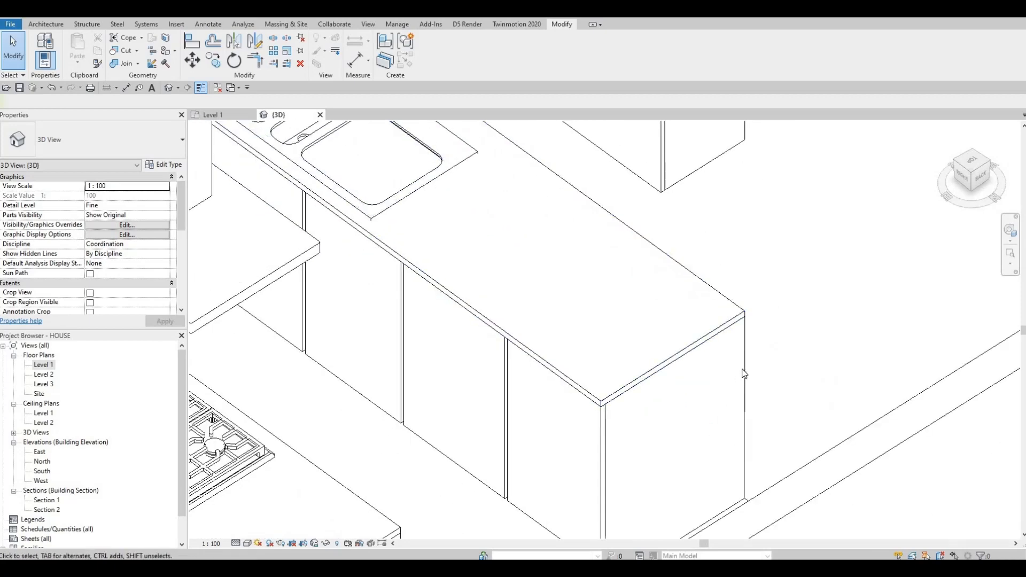
# - Reopen the countertop for in-place editing and inspect its extrusions around the sink in the 3D view
pyautogui.click(743, 374)
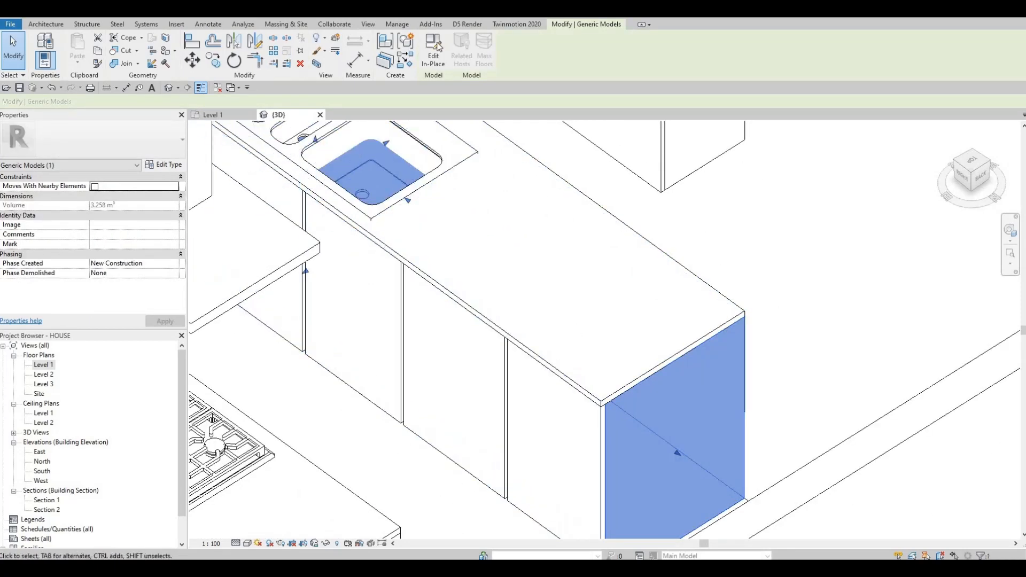
pyautogui.doubleClick(405, 180)
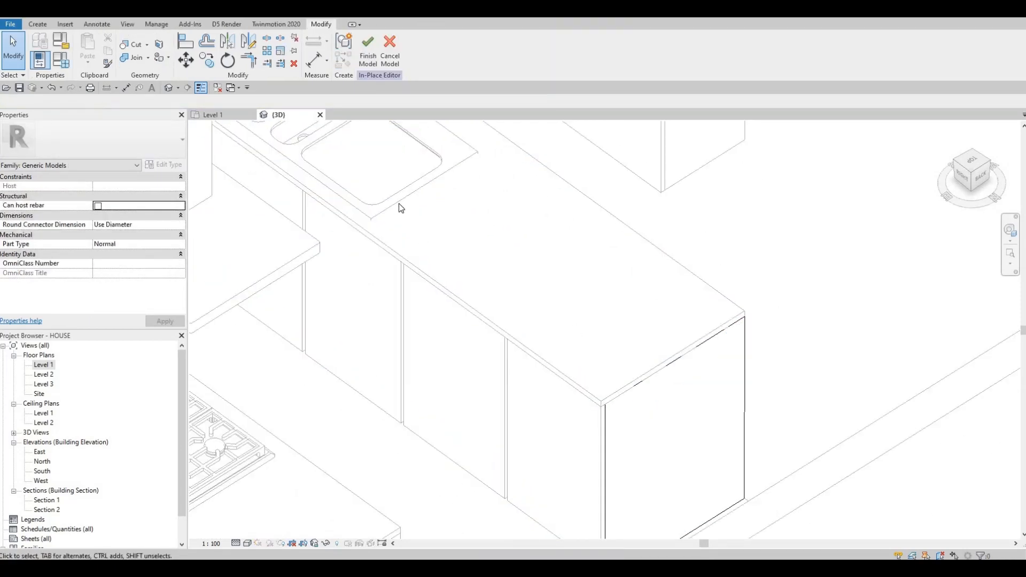
pyautogui.moveTo(378, 199); pyautogui.dragTo(442, 343, button='middle')
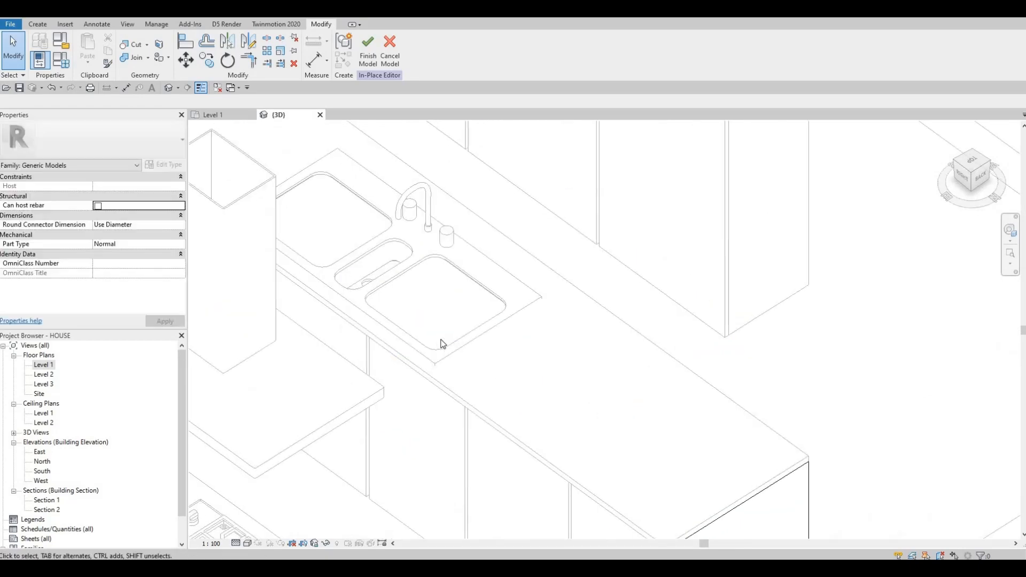
pyautogui.press('Tab')
pyautogui.press('Tab')
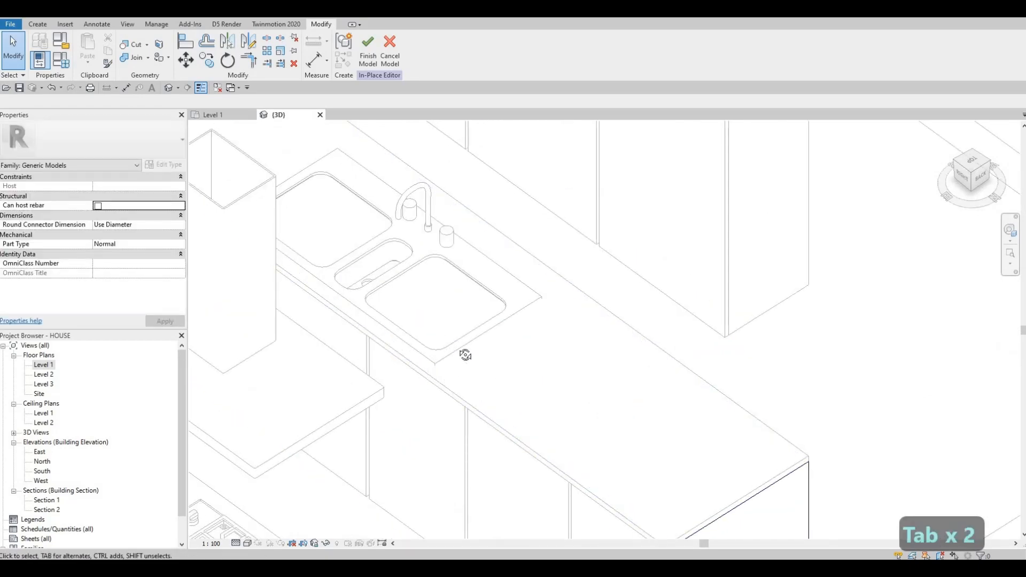
pyautogui.keyDown('shift'); pyautogui.moveTo(474, 312); pyautogui.dragTo(539, 268, button='middle'); pyautogui.keyUp('shift')
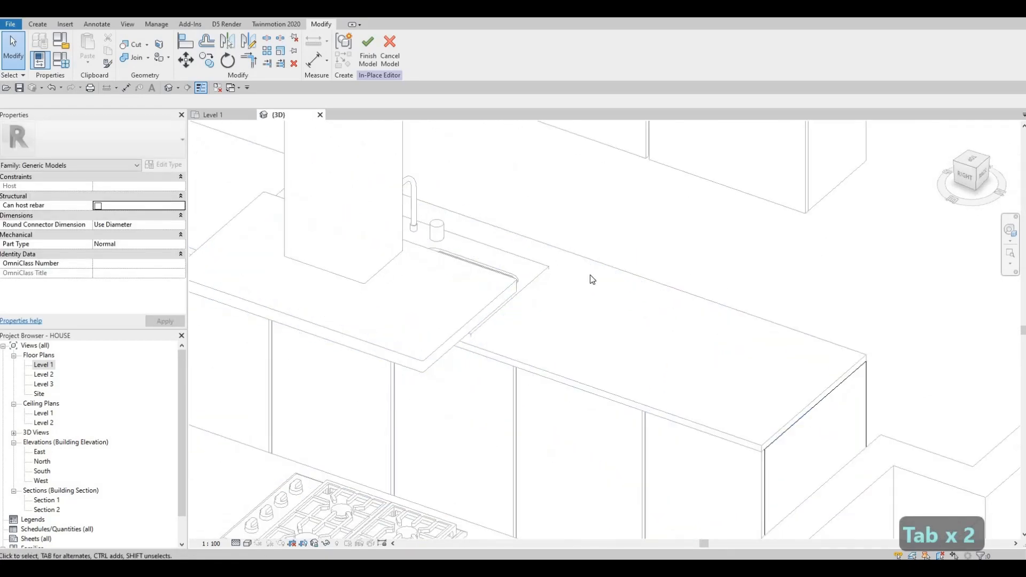
pyautogui.click(753, 315)
pyautogui.click(374, 50)
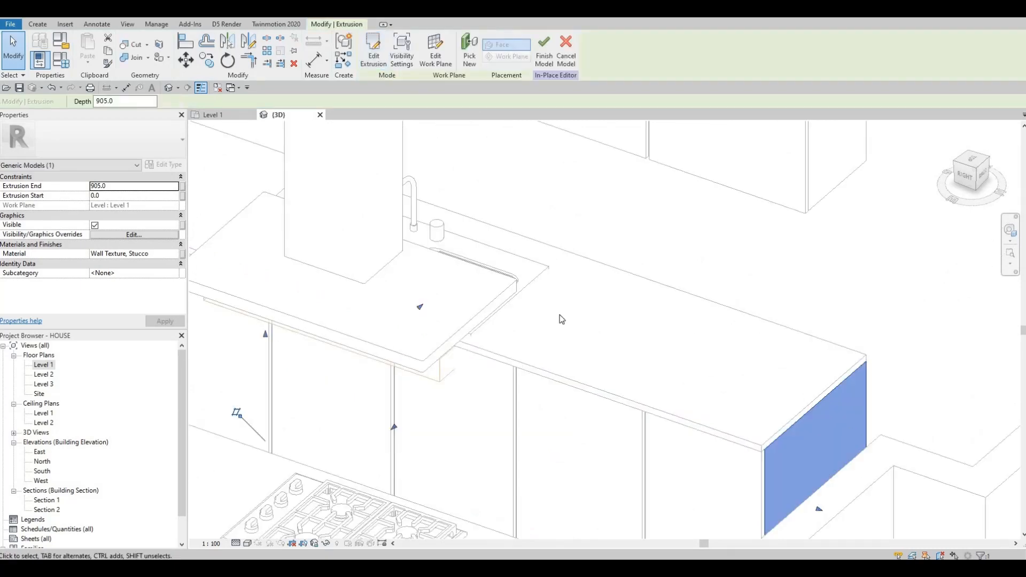
pyautogui.scroll(-1, 552, 403)
pyautogui.moveTo(645, 493); pyautogui.dragTo(595, 415, button='middle')
pyautogui.press('Escape')
pyautogui.moveTo(488, 394); pyautogui.dragTo(550, 272, button='middle')
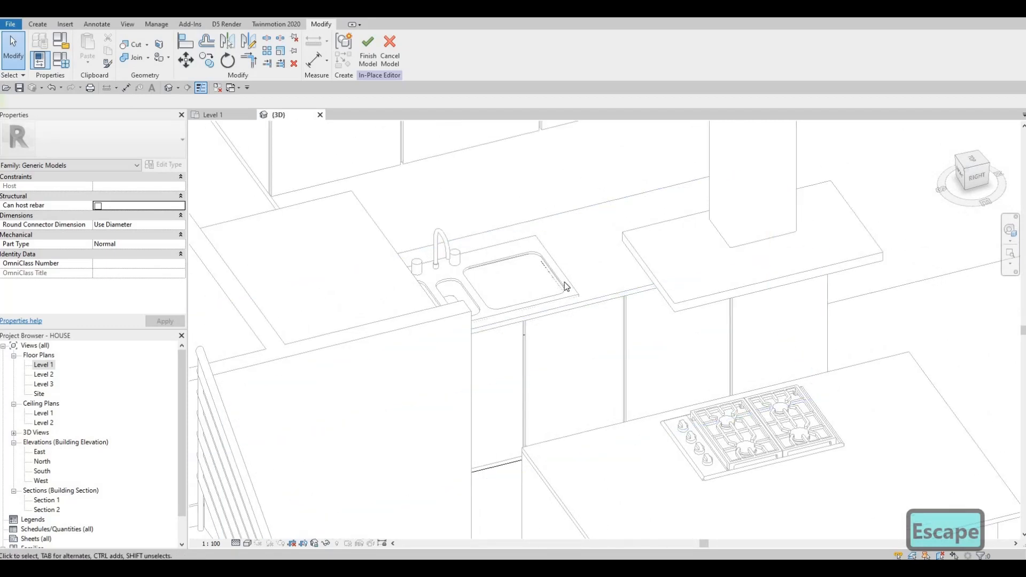
pyautogui.press('Tab')
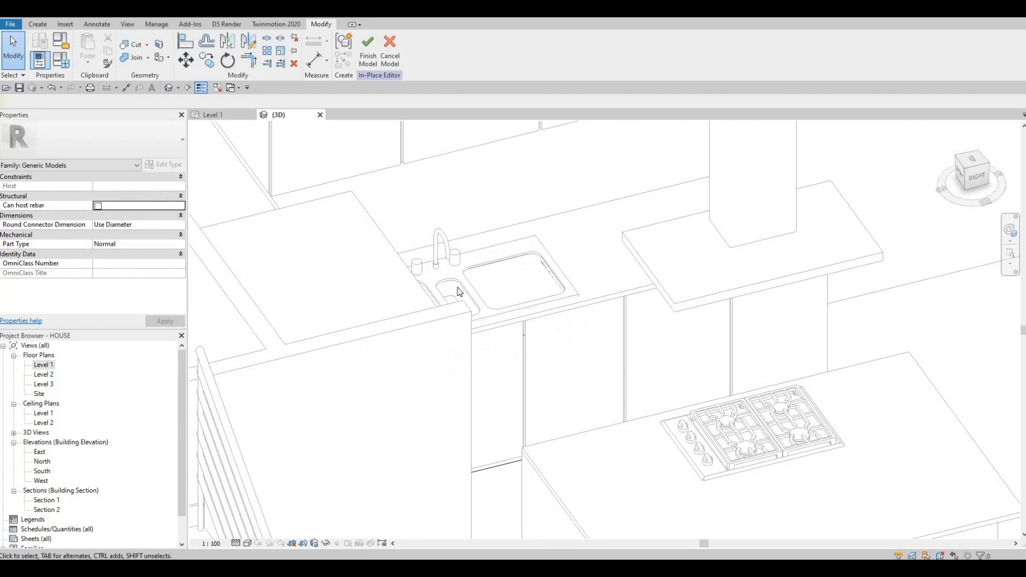
pyautogui.keyDown('shift'); pyautogui.moveTo(408, 283); pyautogui.dragTo(378, 277, button='middle'); pyautogui.keyUp('shift')
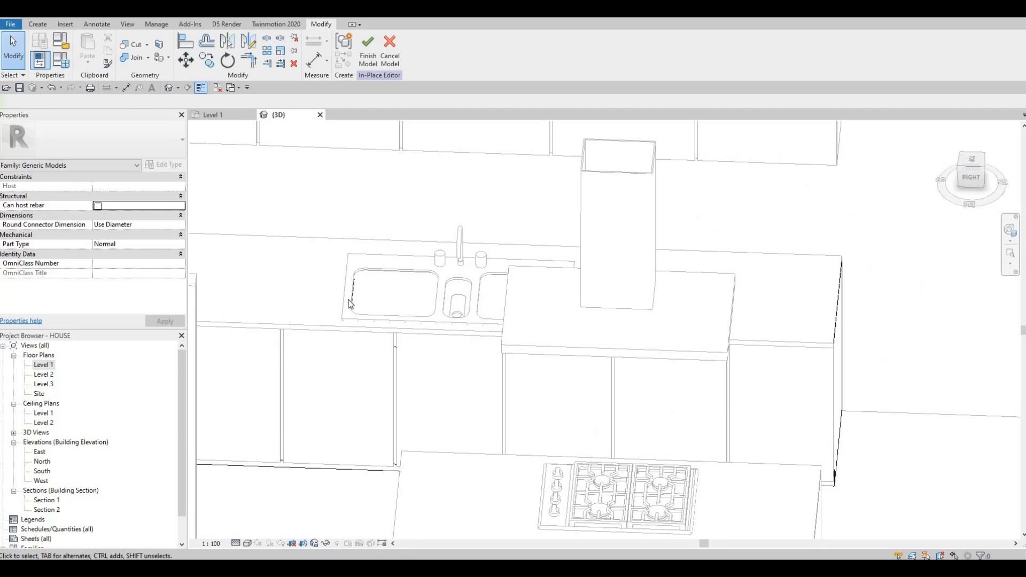
pyautogui.scroll(2, 355, 328)
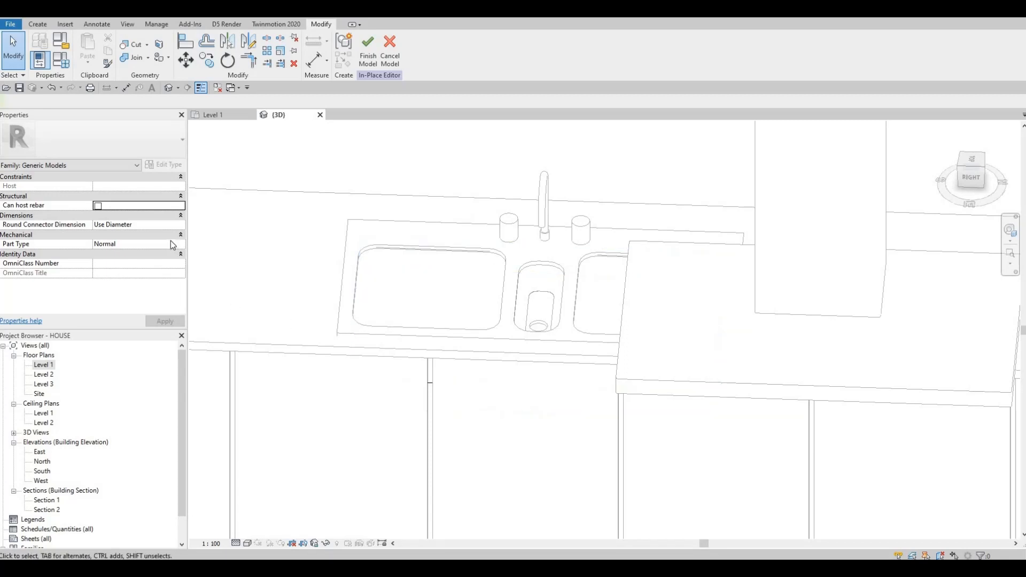
# - Open the Level 1 plan and drag the void rectangle's edge inward over the triple sink
pyautogui.doubleClick(43, 368)
pyautogui.scroll(-5, 428, 383)
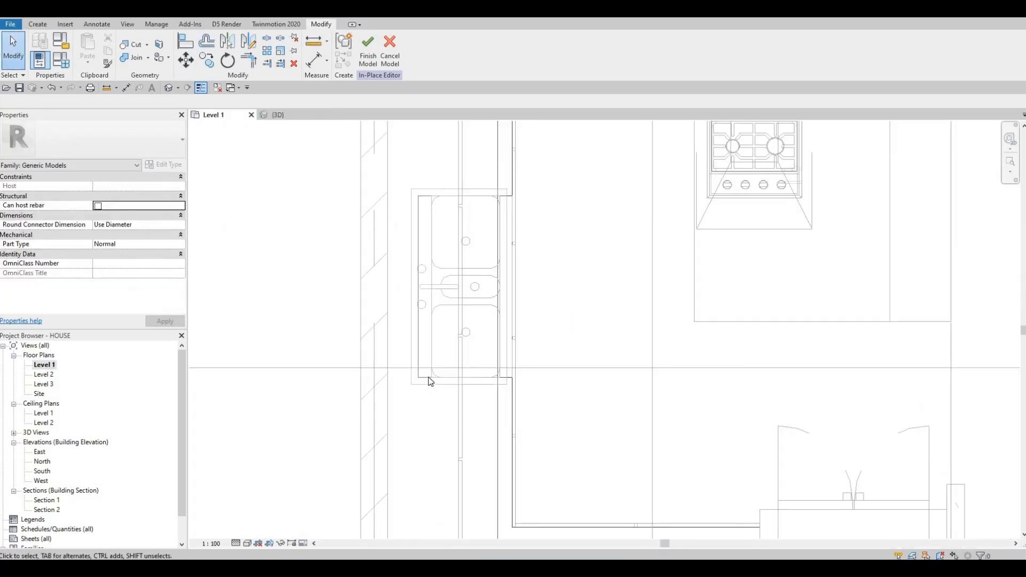
pyautogui.click(480, 359)
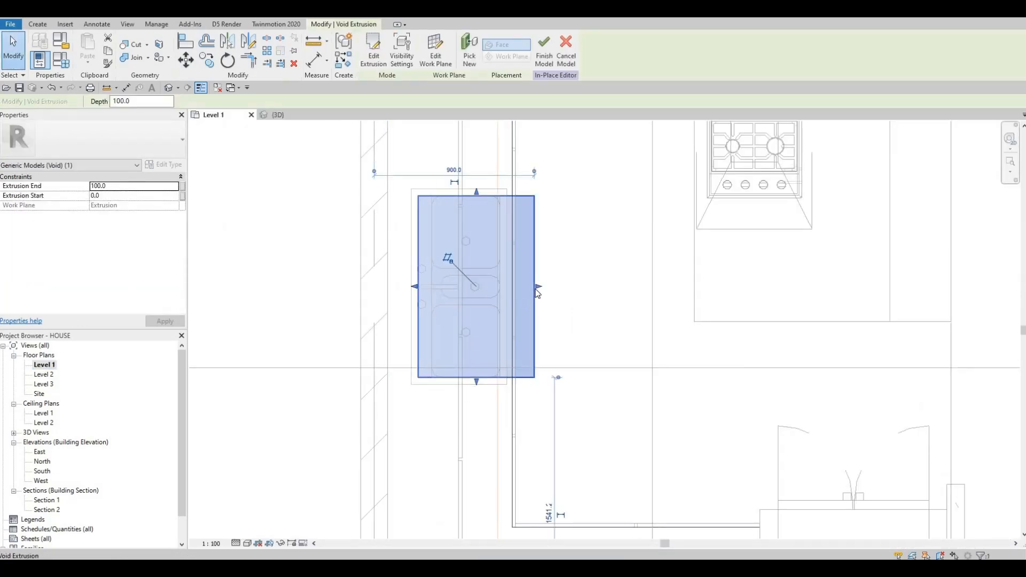
pyautogui.moveTo(502, 294); pyautogui.dragTo(482, 303)
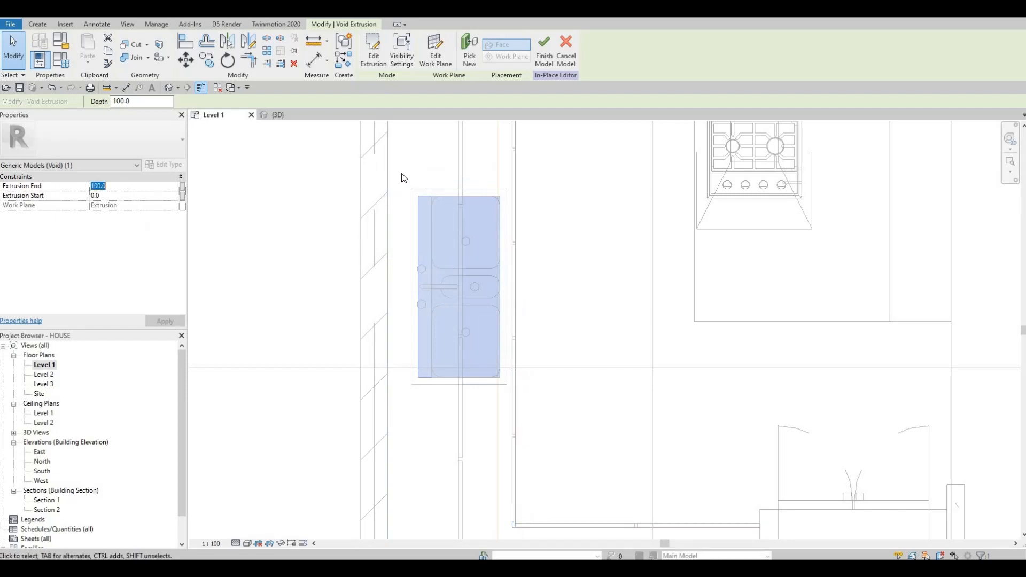
# - Back in 3D, stretch the void's start to about -135 and end to about 397, then finish the model
pyautogui.click(276, 116)
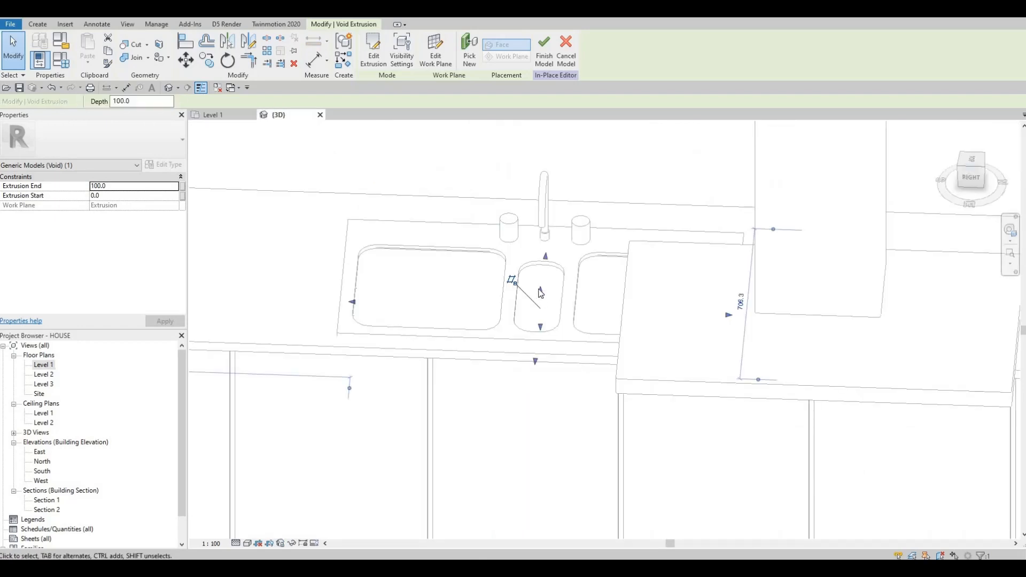
pyautogui.moveTo(541, 293); pyautogui.dragTo(541, 333)
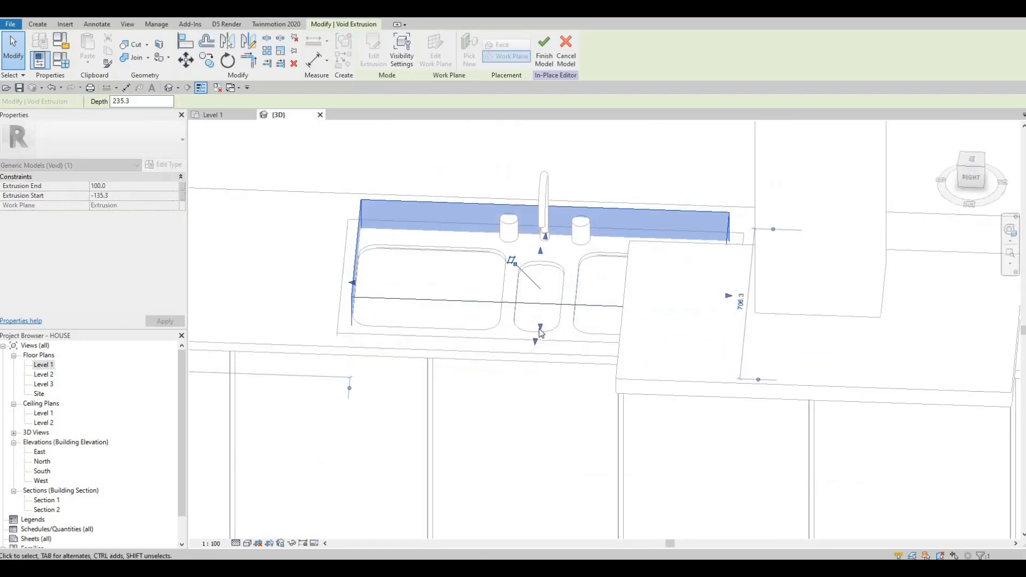
pyautogui.keyDown('shift'); pyautogui.moveTo(542, 333); pyautogui.dragTo(541, 338, button='middle'); pyautogui.keyUp('shift')
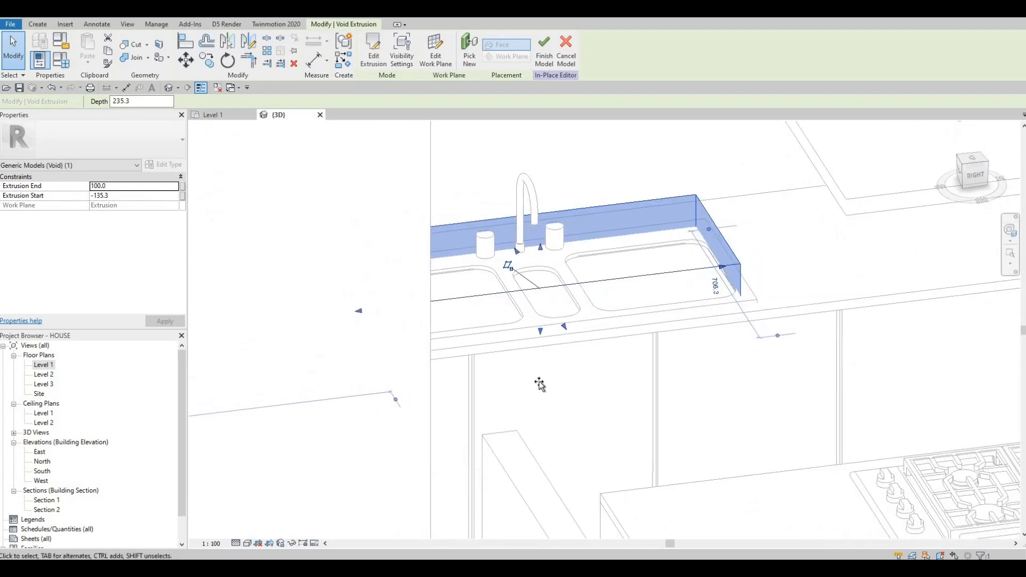
pyautogui.moveTo(540, 384); pyautogui.dragTo(541, 428)
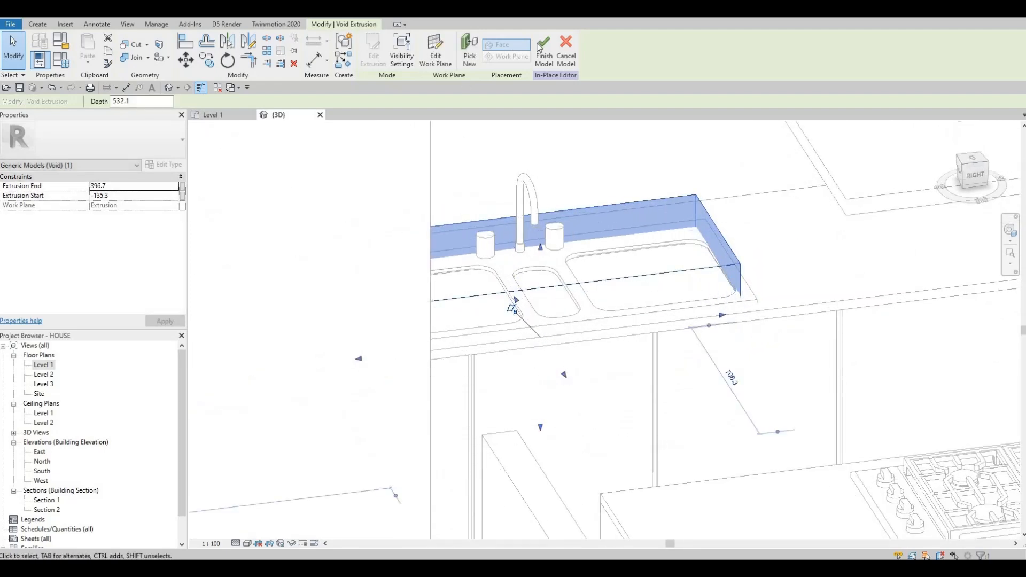
pyautogui.click(543, 51)
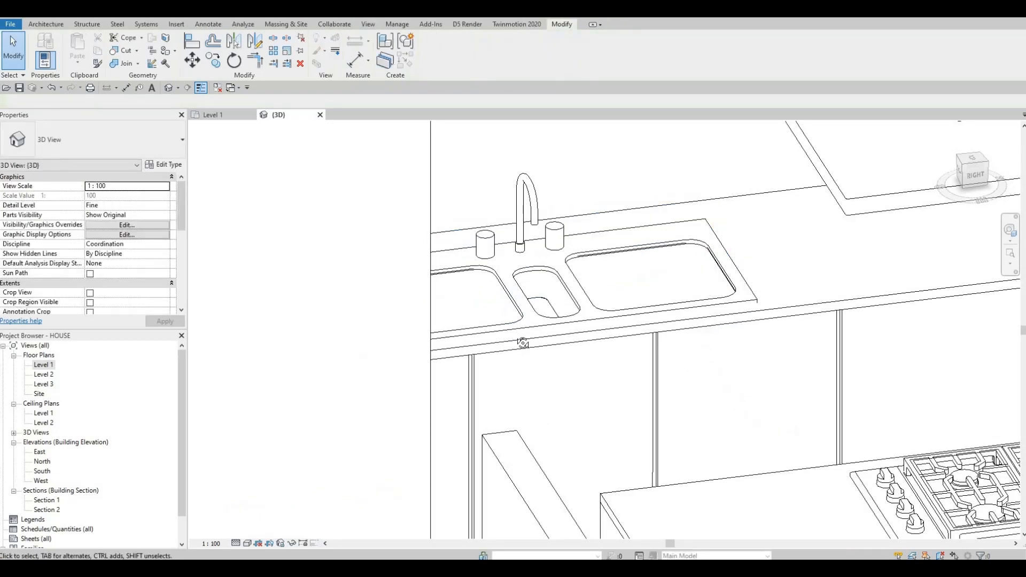
# - Orbit and zoom around the kitchen to check the sink opening in the countertop
pyautogui.keyDown('shift'); pyautogui.moveTo(522, 343); pyautogui.dragTo(611, 374, button='middle'); pyautogui.keyUp('shift')
pyautogui.scroll(1, 632, 278)
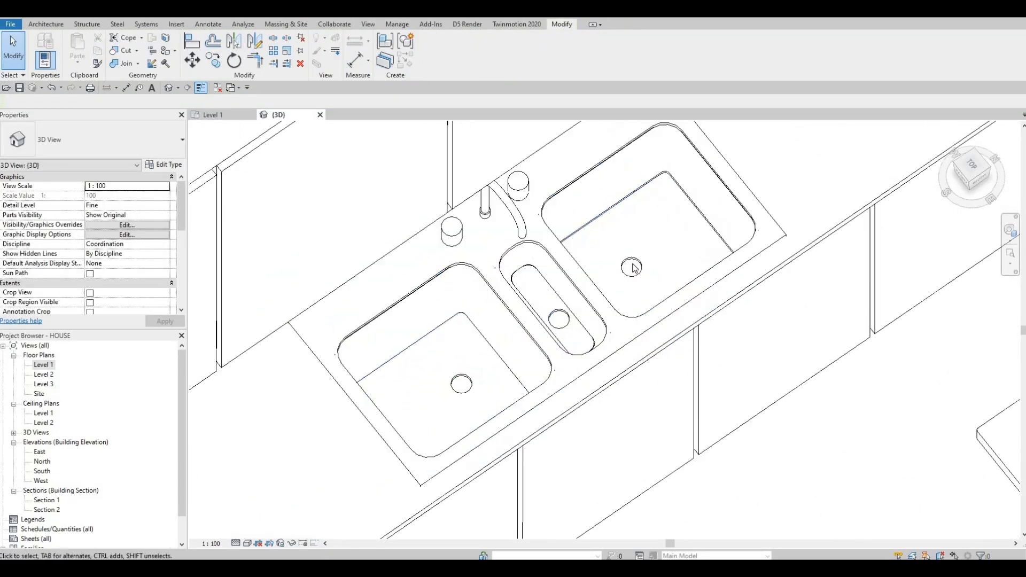
pyautogui.scroll(1, 633, 267)
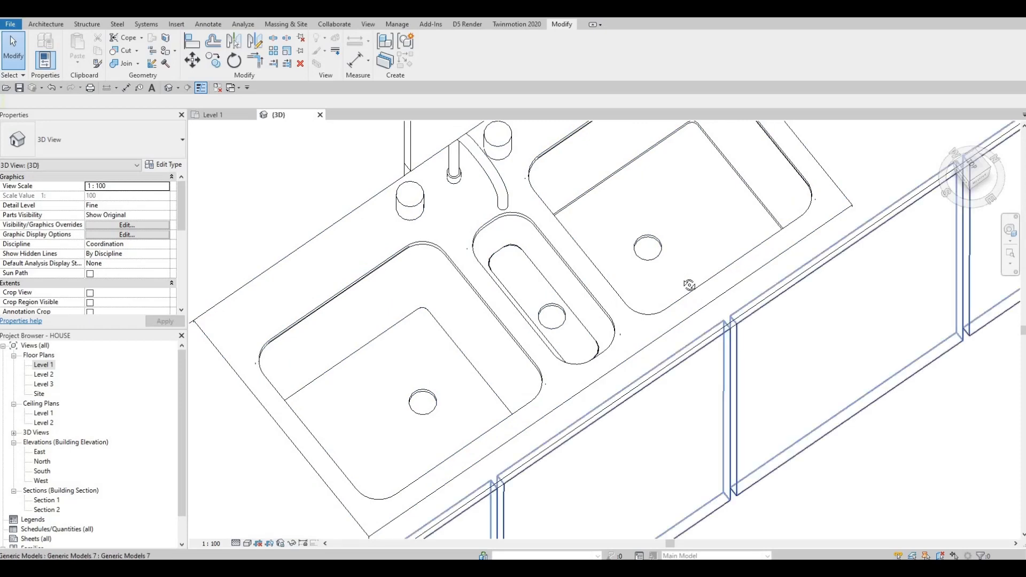
pyautogui.keyDown('shift'); pyautogui.moveTo(690, 285); pyautogui.dragTo(598, 373, button='middle'); pyautogui.keyUp('shift')
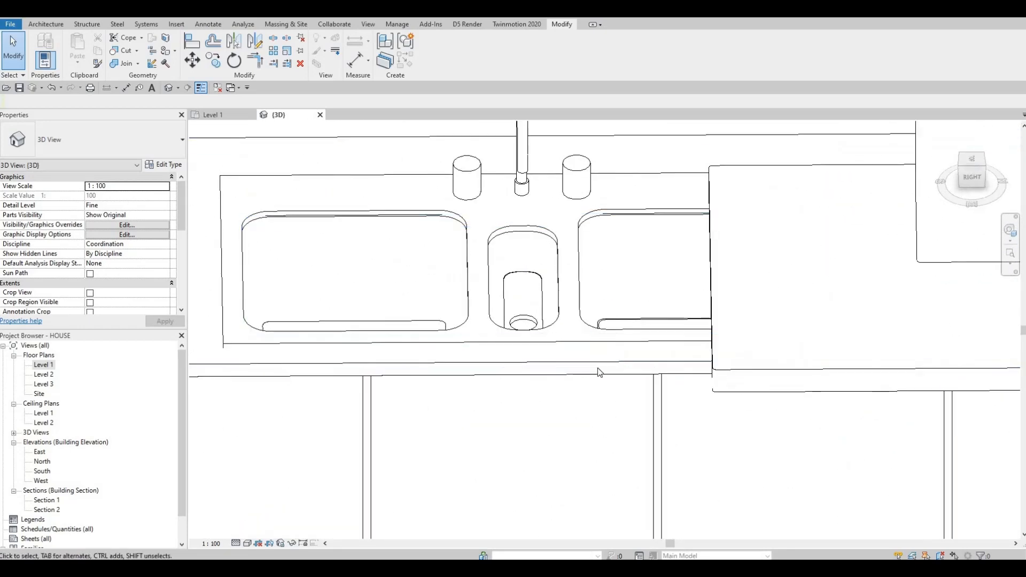
pyautogui.scroll(-5, 598, 373)
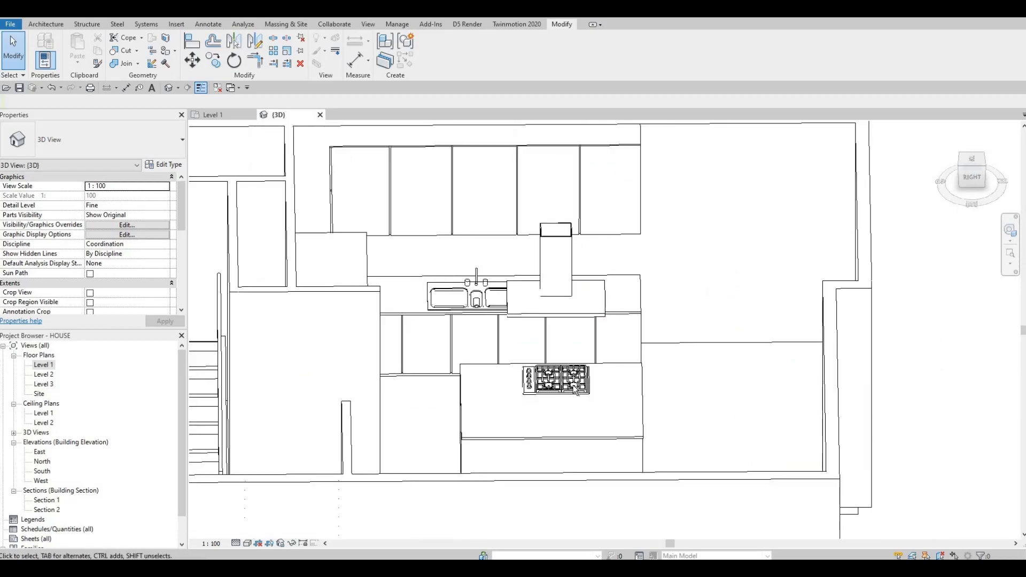
pyautogui.keyDown('shift'); pyautogui.moveTo(576, 389); pyautogui.dragTo(484, 398, button='middle'); pyautogui.keyUp('shift')
pyautogui.keyDown('shift'); pyautogui.moveTo(476, 359); pyautogui.dragTo(354, 372, button='middle'); pyautogui.keyUp('shift')
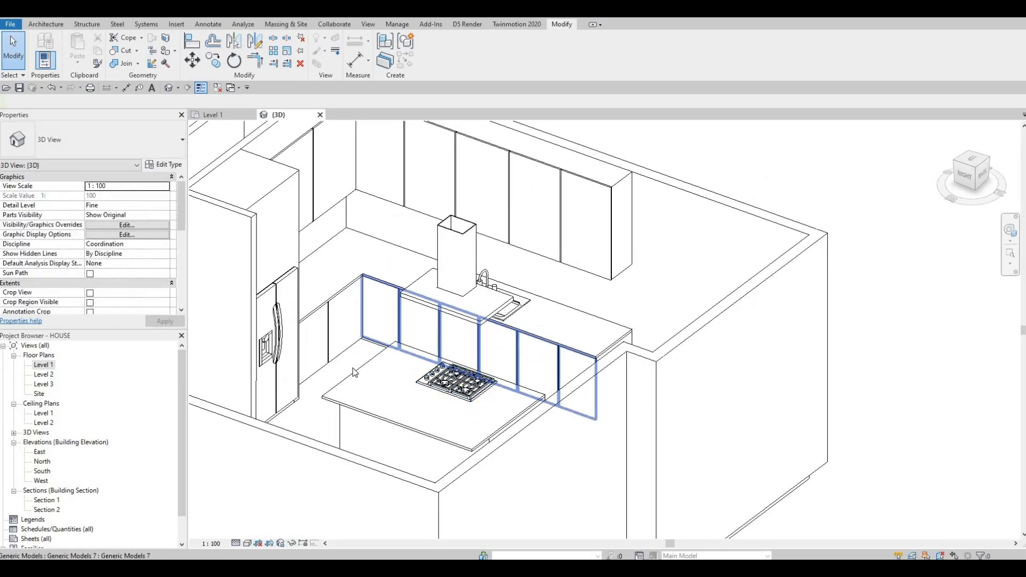